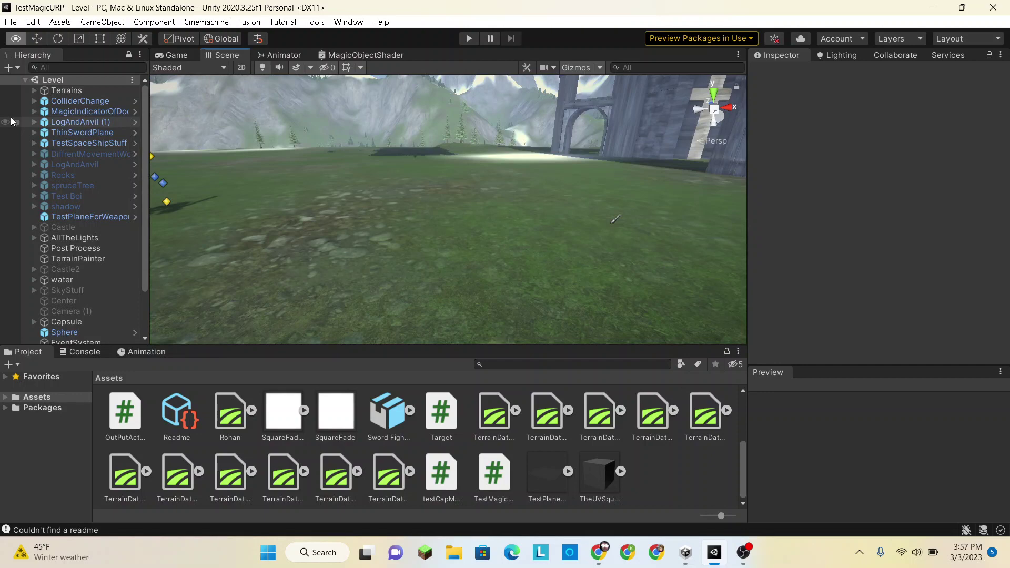
Run the level in play mode and bring the character to the anvil to open its crafting screen
{"action": "right_click_drag", "start_coordinate": [12, 122], "coordinate": [440, 149]}
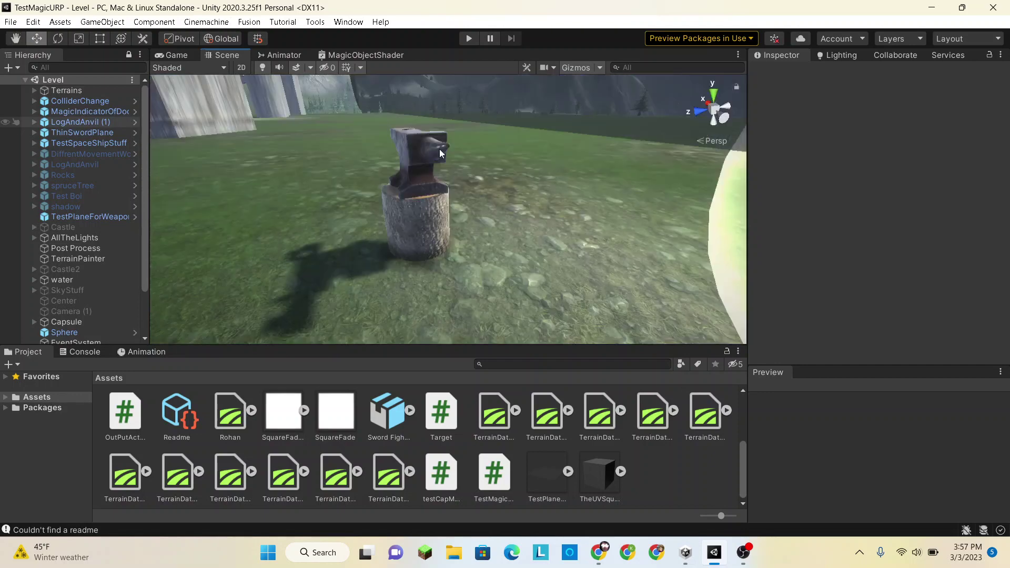
{"action": "left_click", "coordinate": [469, 39]}
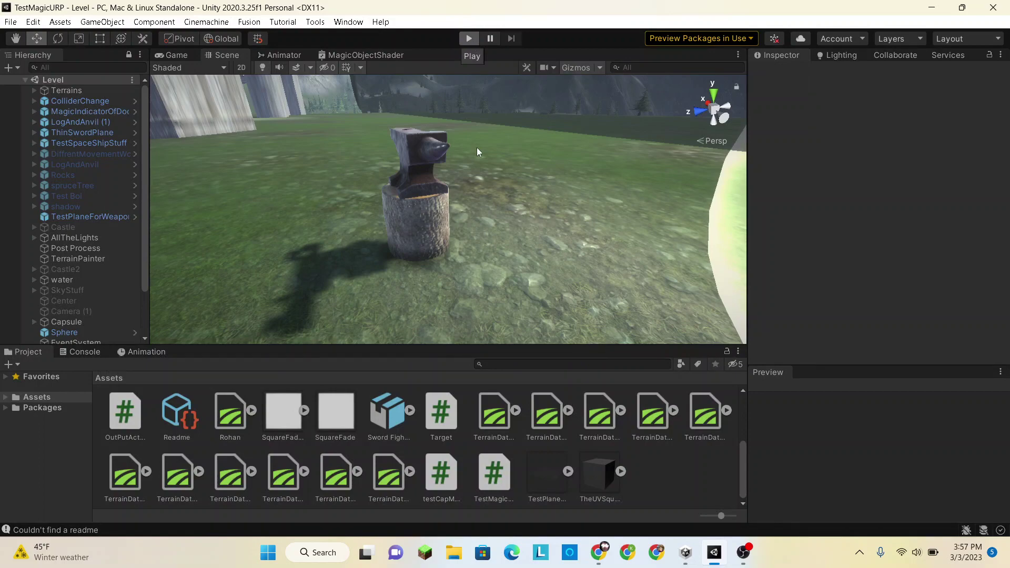
{"action": "key", "text": "w"}
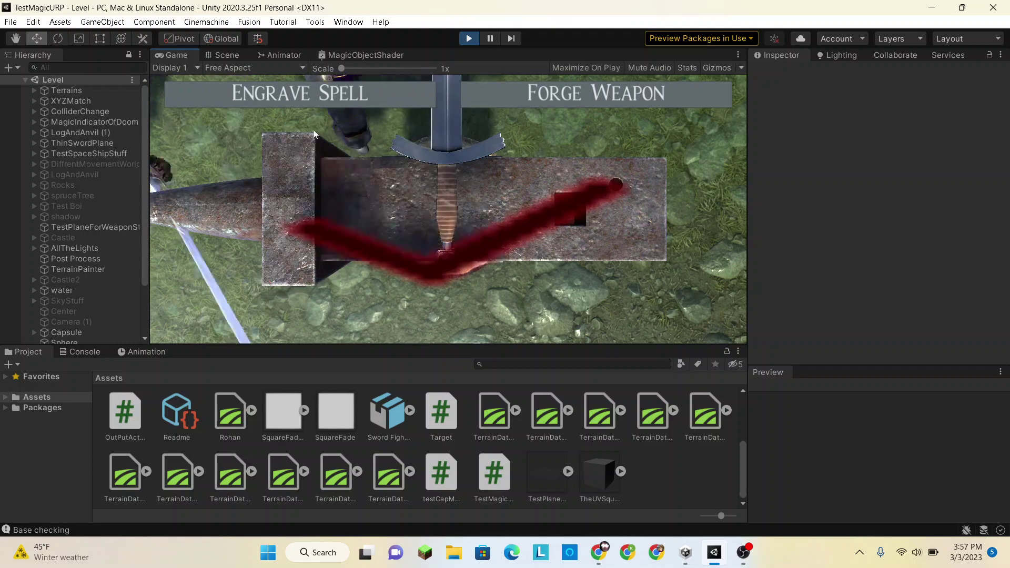
Compare the character and anvil in the Scene view with the crafting screen in the Game view while the level runs
{"action": "left_click", "coordinate": [225, 55]}
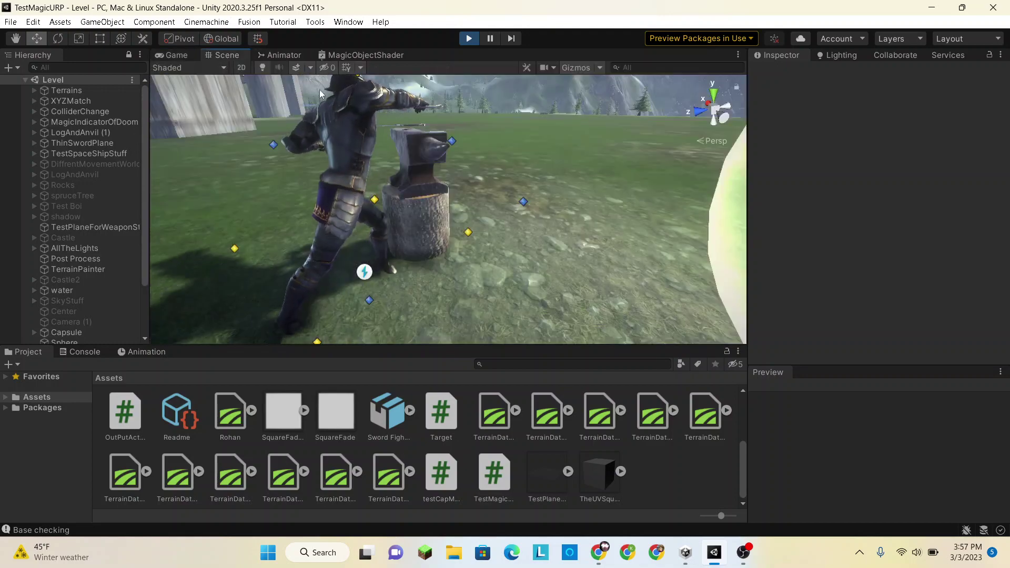
{"action": "scroll", "coordinate": [387, 181], "scroll_direction": "down", "scroll_amount": 5}
{"action": "scroll", "coordinate": [386, 182], "scroll_direction": "up", "scroll_amount": 5}
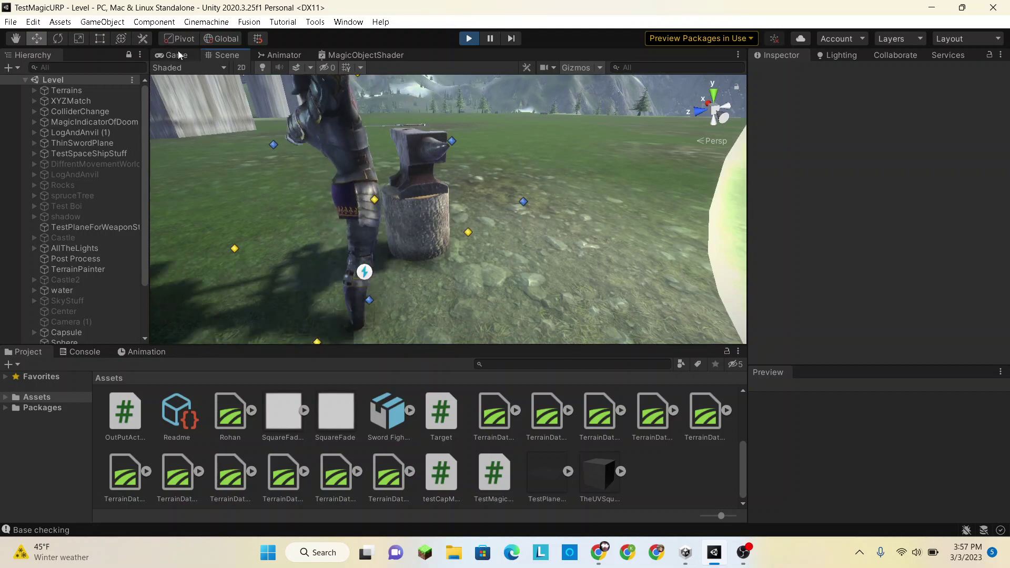
{"action": "left_click", "coordinate": [174, 55]}
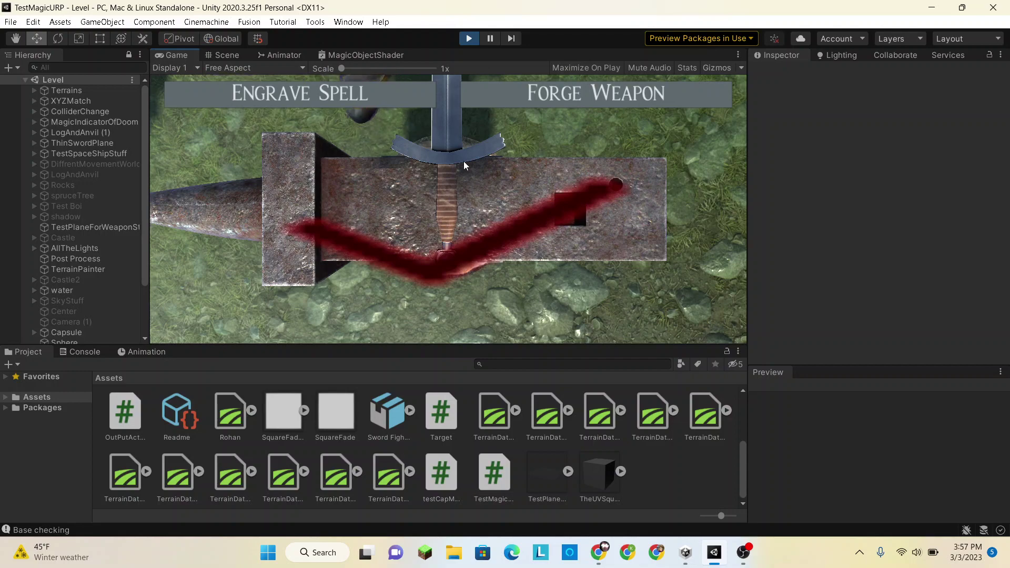
{"action": "left_click", "coordinate": [231, 55]}
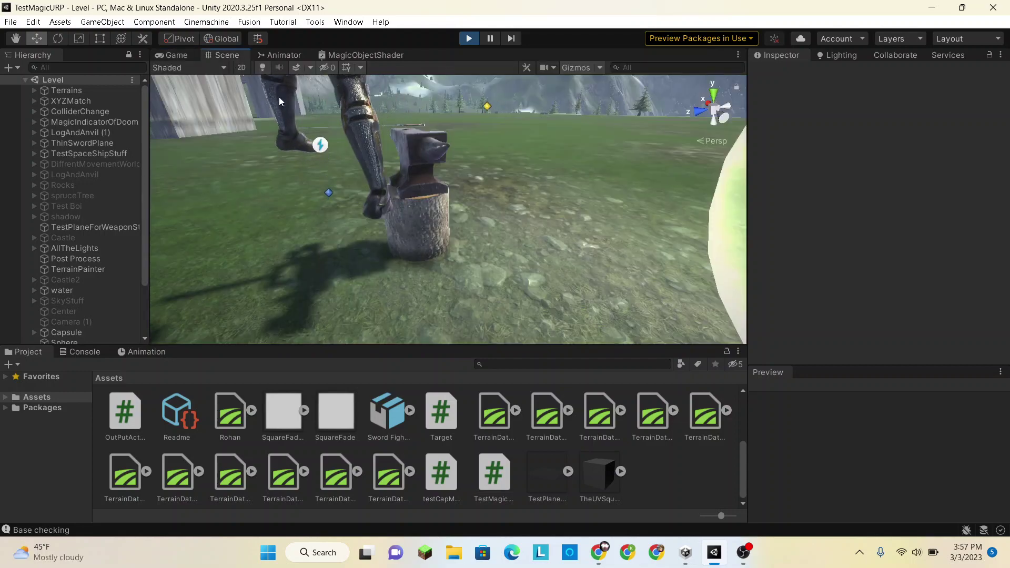
{"action": "scroll", "coordinate": [333, 141], "scroll_direction": "down", "scroll_amount": 5}
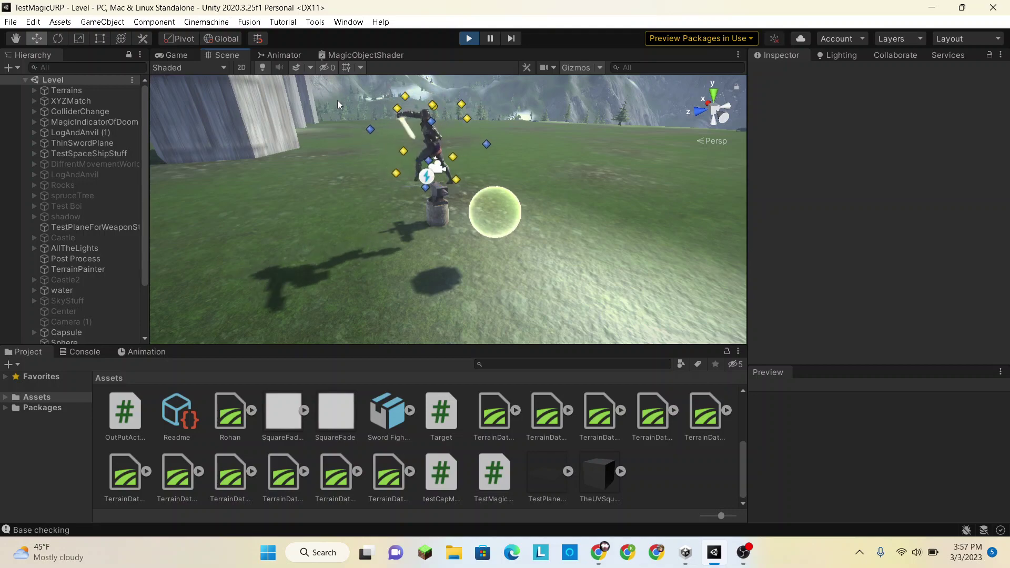
{"action": "scroll", "coordinate": [400, 142], "scroll_direction": "up", "scroll_amount": 5}
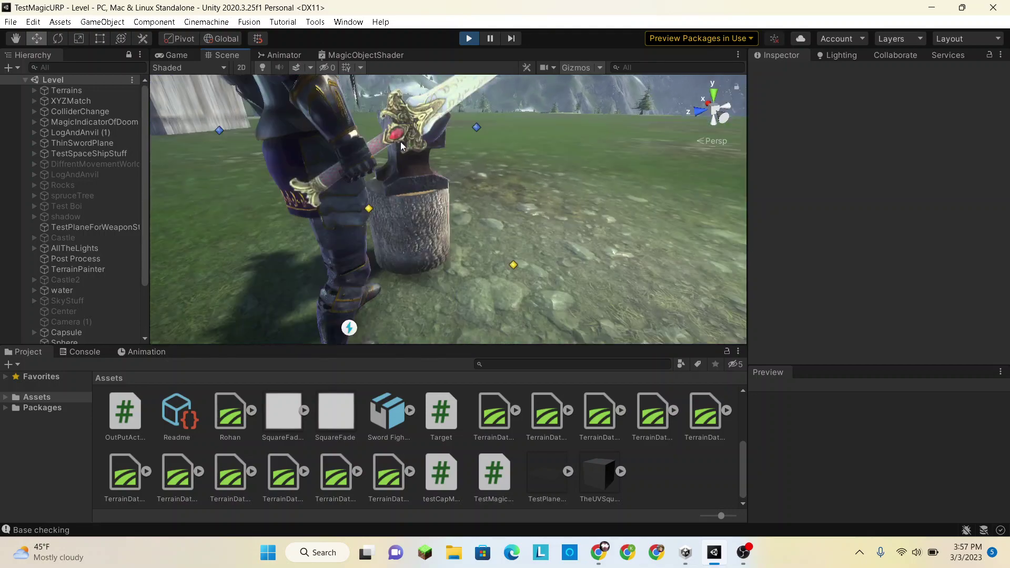
{"action": "scroll", "coordinate": [401, 145], "scroll_direction": "down", "scroll_amount": 5}
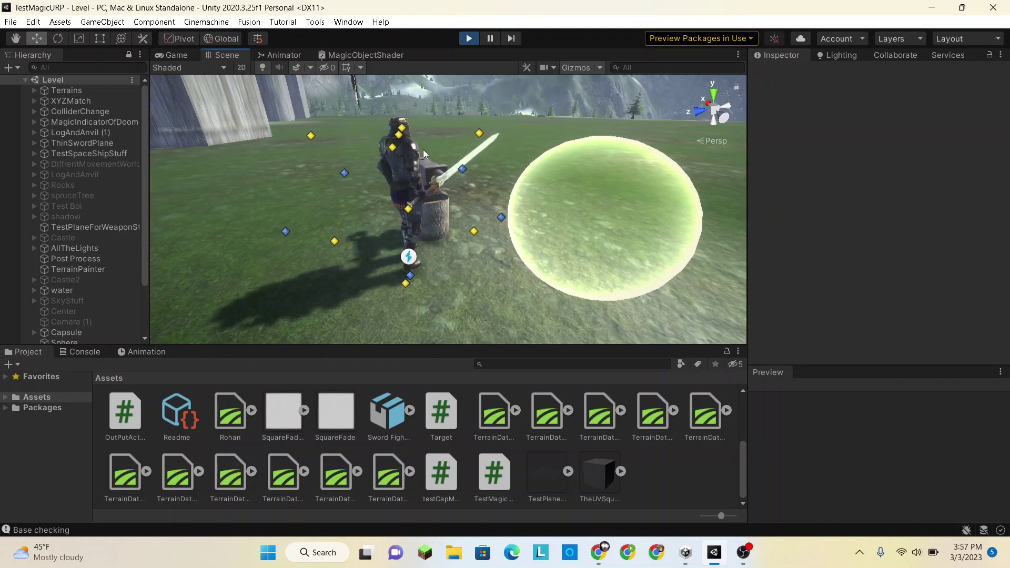
{"action": "scroll", "coordinate": [423, 150], "scroll_direction": "down", "scroll_amount": 3}
{"action": "scroll", "coordinate": [423, 149], "scroll_direction": "up", "scroll_amount": 2}
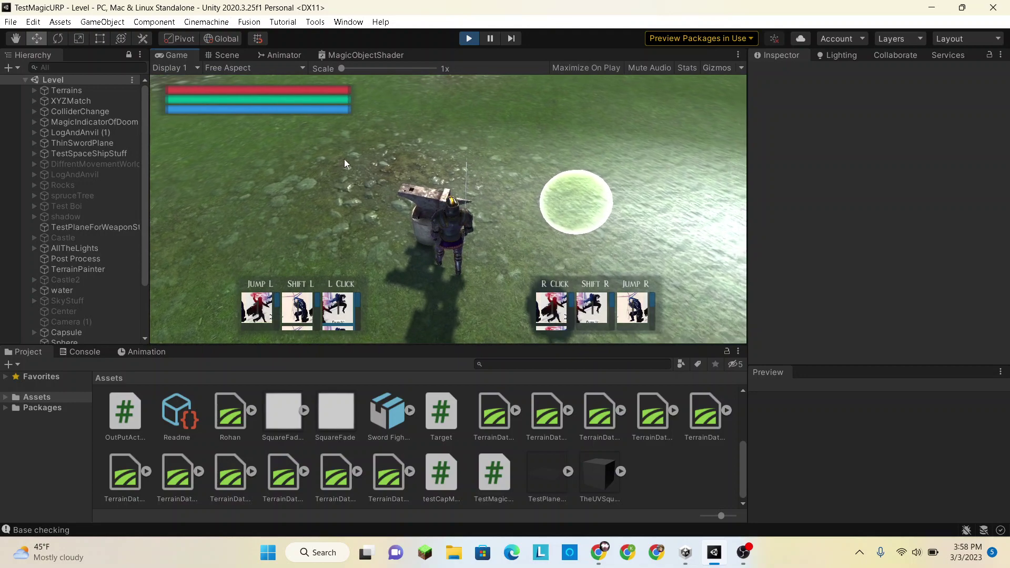
Walk the character around the anvil in the running game
{"action": "left_click", "coordinate": [346, 156]}
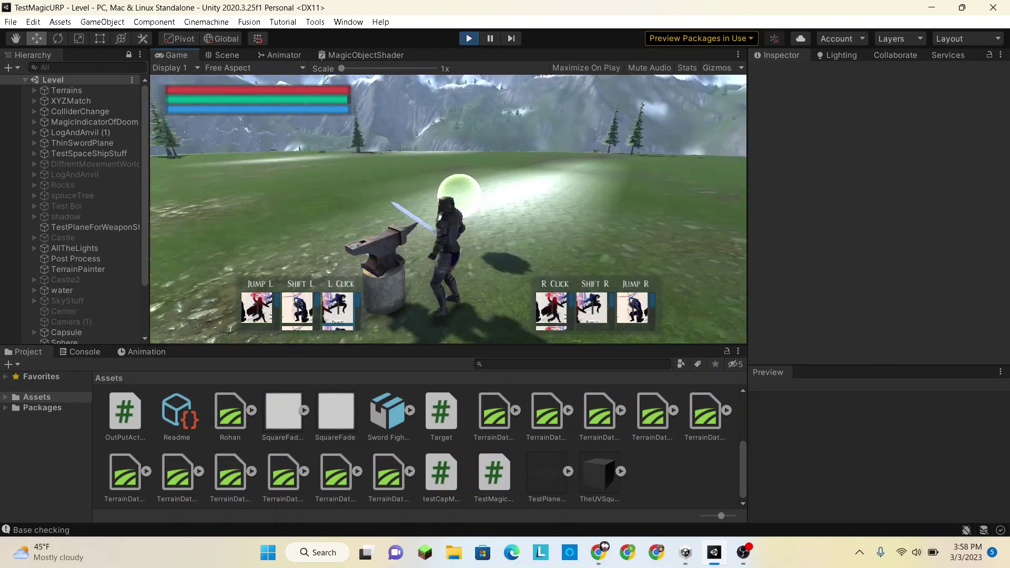
{"action": "key", "text": "w"}
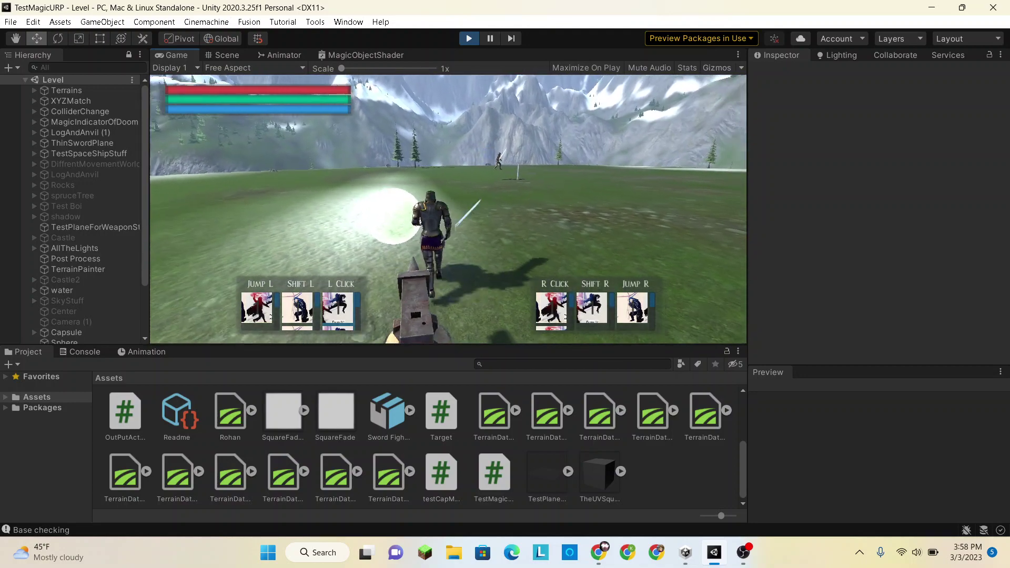
{"action": "key", "text": "w"}
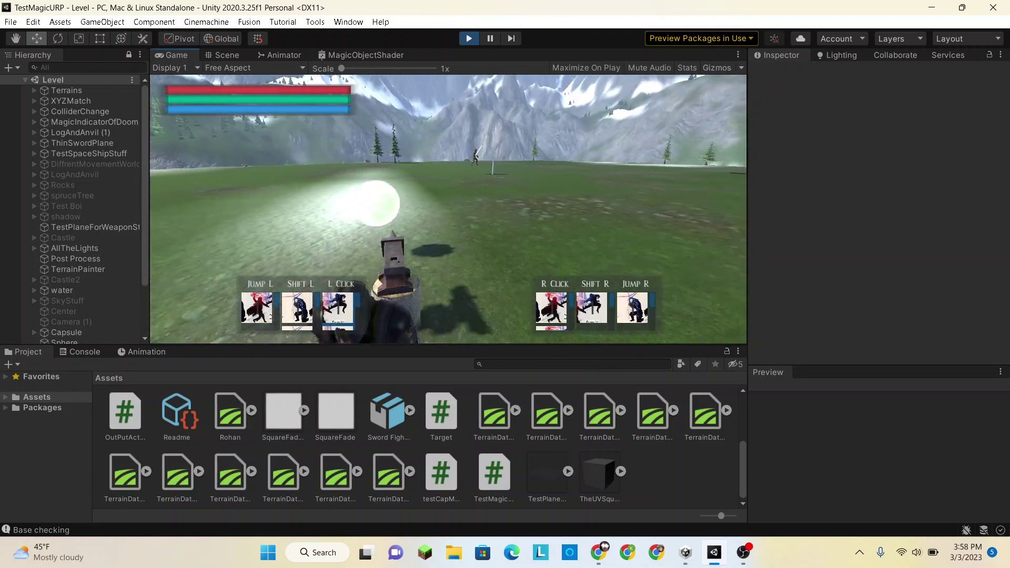
{"action": "key", "text": "w"}
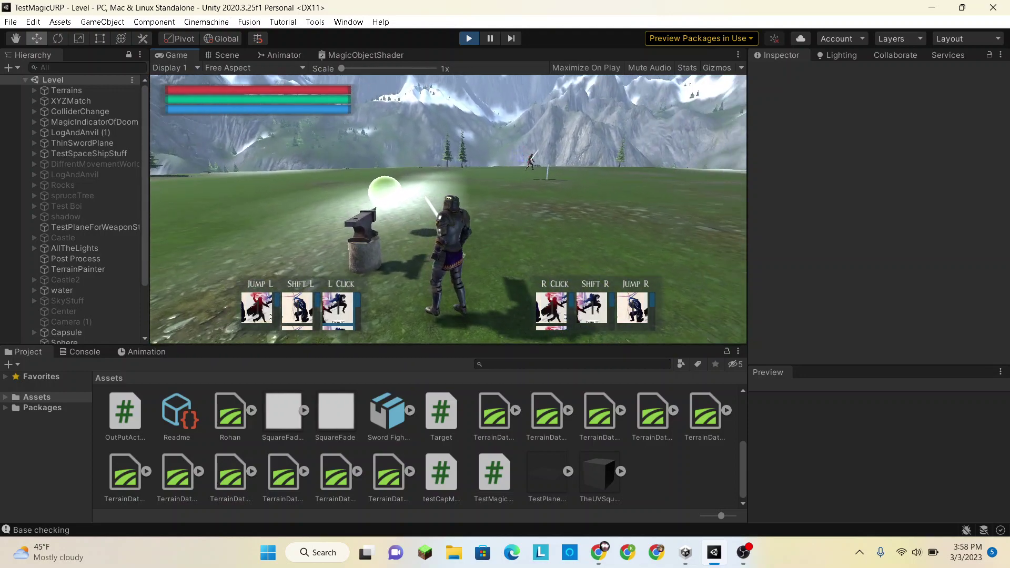
{"action": "key", "text": "w"}
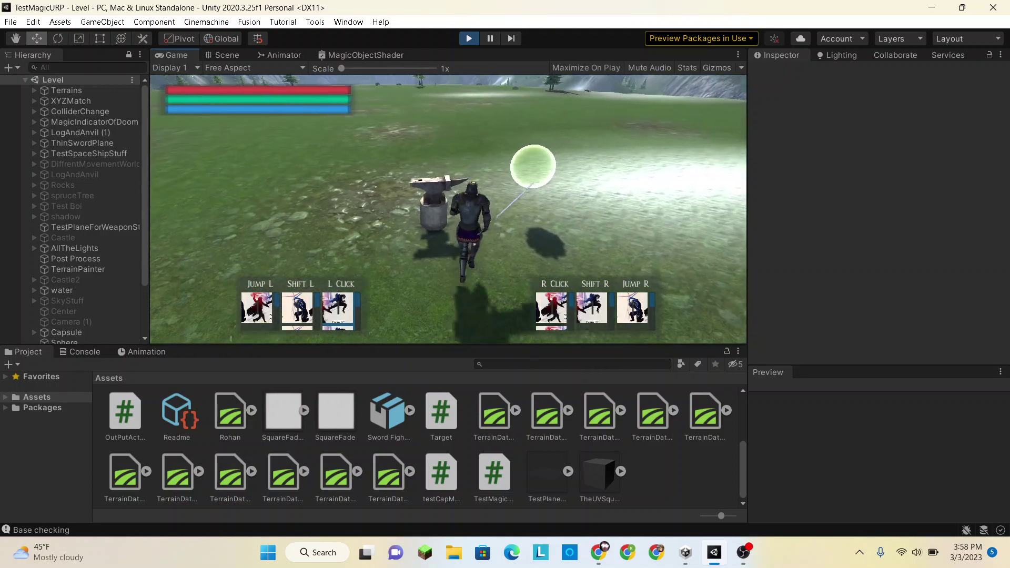
Test the Engrave Spell and Forge Weapon pages at the anvil, and check the character's position in the Scene view
{"action": "key", "text": "e"}
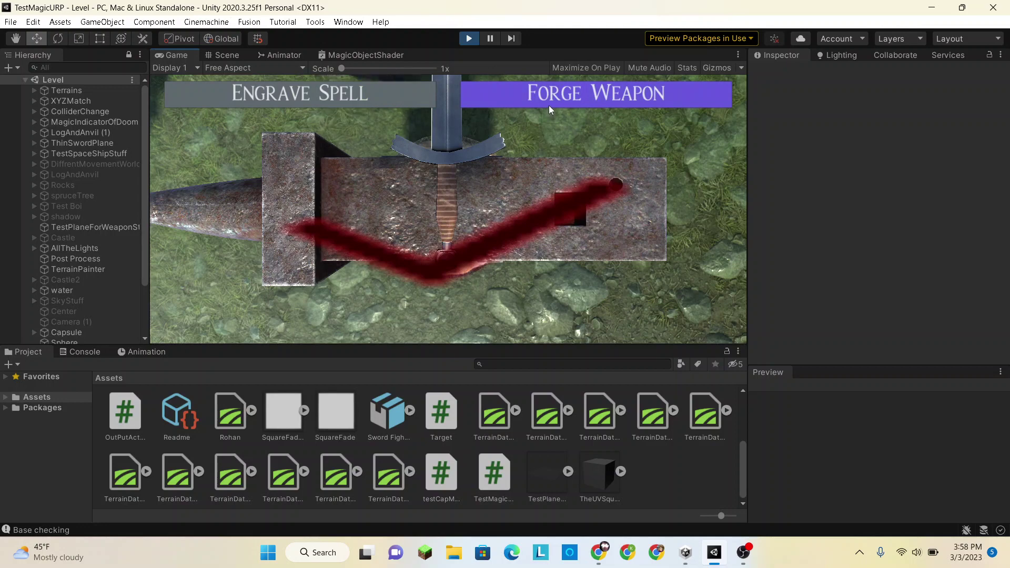
{"action": "left_click", "coordinate": [341, 93]}
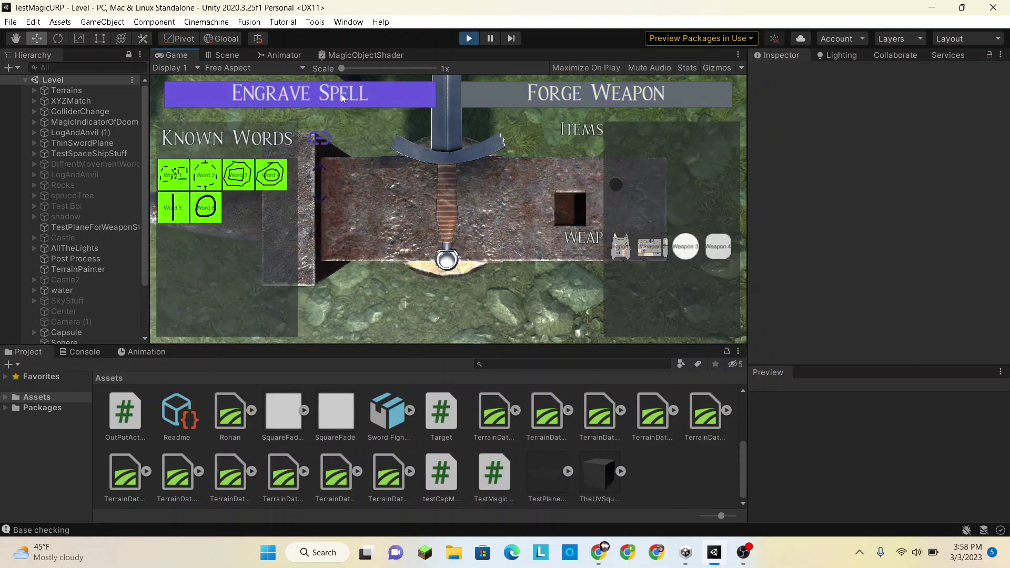
{"action": "left_click", "coordinate": [529, 93]}
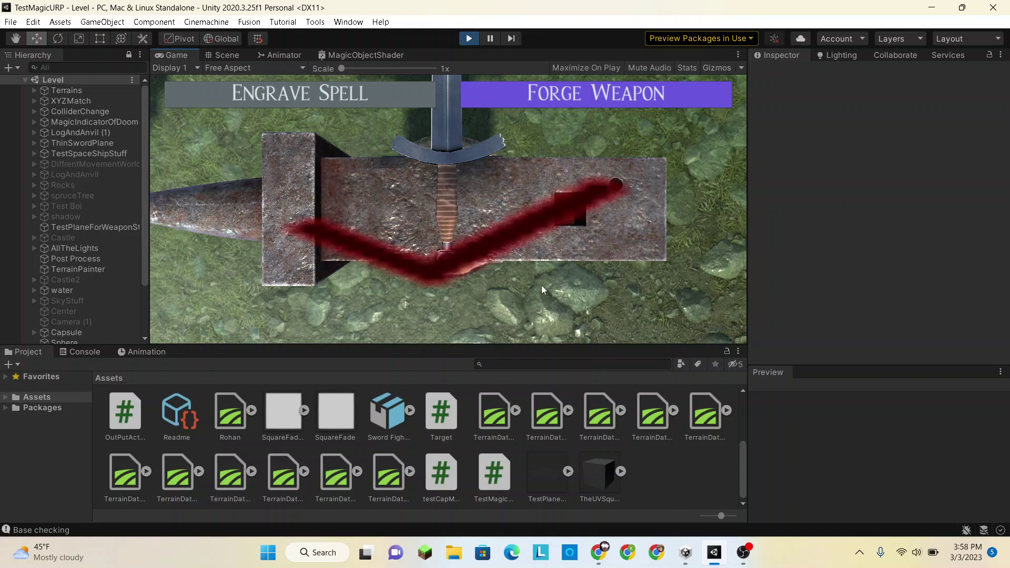
{"action": "left_click", "coordinate": [225, 55]}
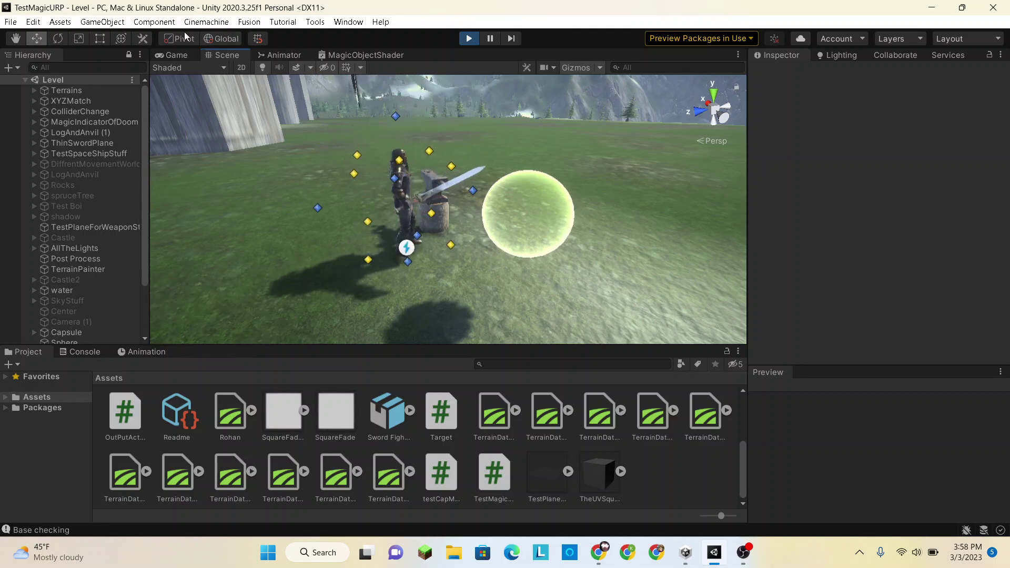
{"action": "left_click", "coordinate": [174, 68]}
{"action": "left_click", "coordinate": [177, 55]}
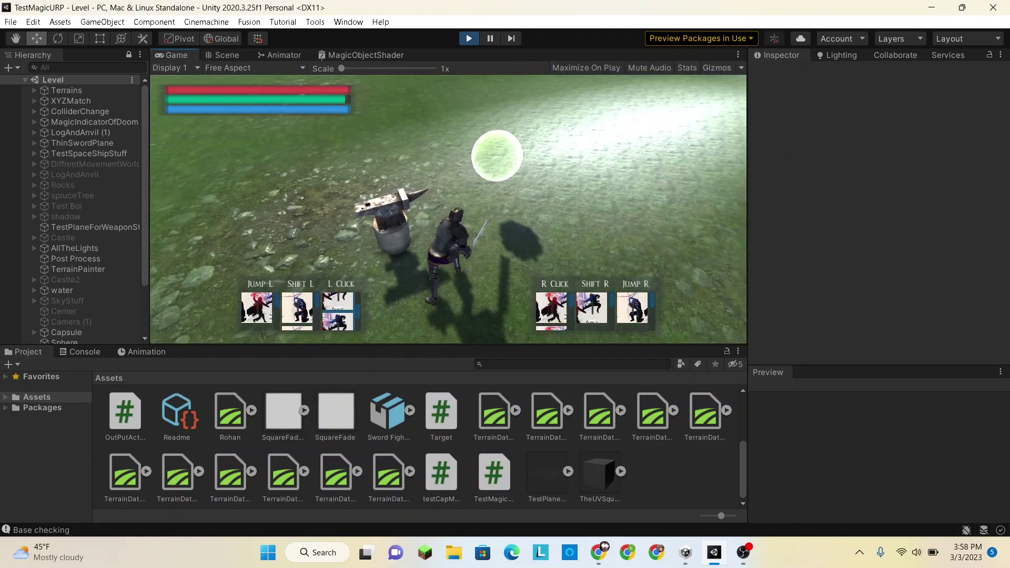
Reopen the anvil's Engrave Spell page in the running game and end play mode
{"action": "key", "text": "e"}
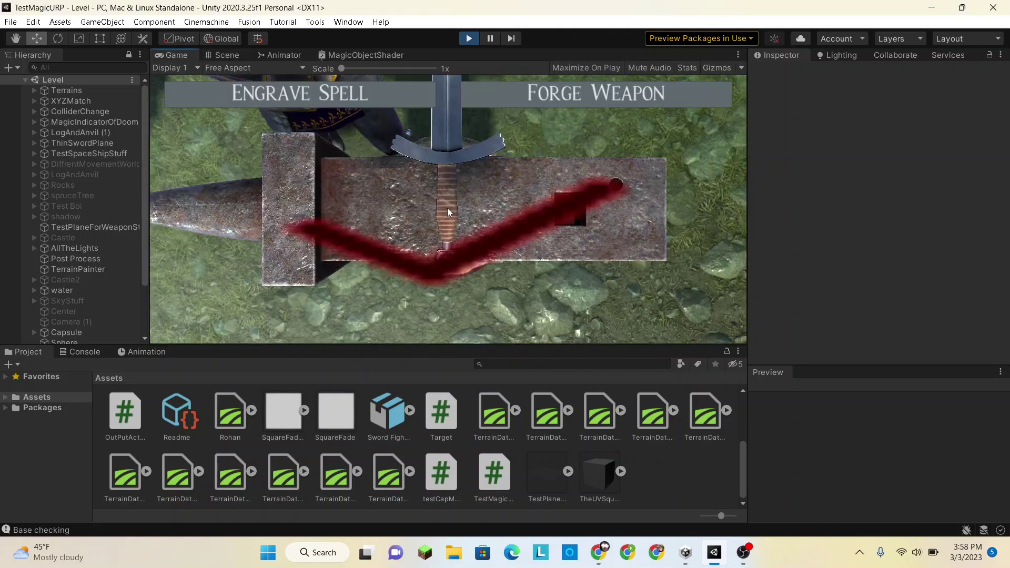
{"action": "left_click", "coordinate": [322, 97]}
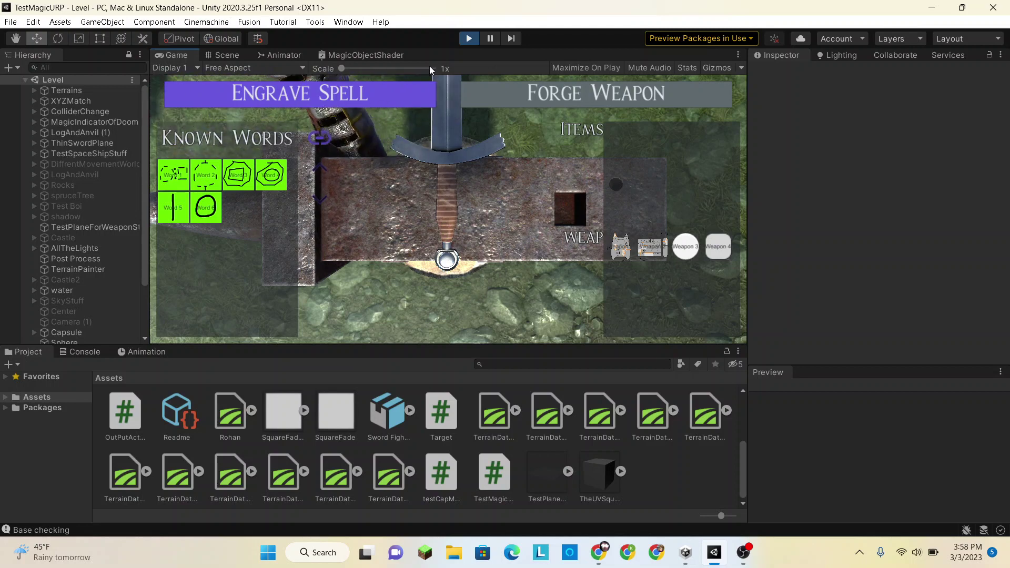
{"action": "left_click", "coordinate": [464, 41]}
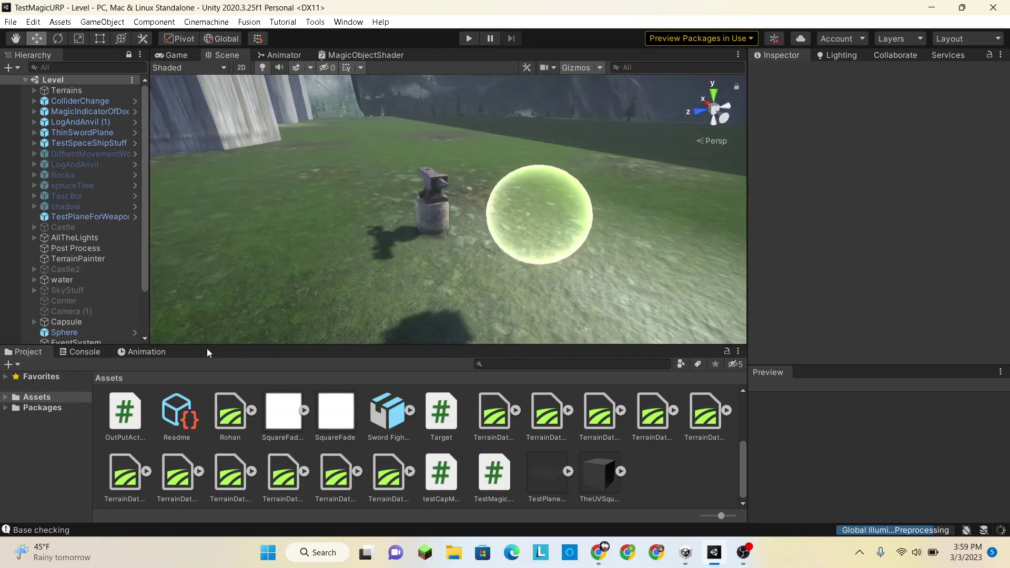
Open the ColliderChange prefab from the prefabs folder for editing and frame its interface canvas
{"action": "scroll", "coordinate": [440, 447], "scroll_direction": "up", "scroll_amount": 5}
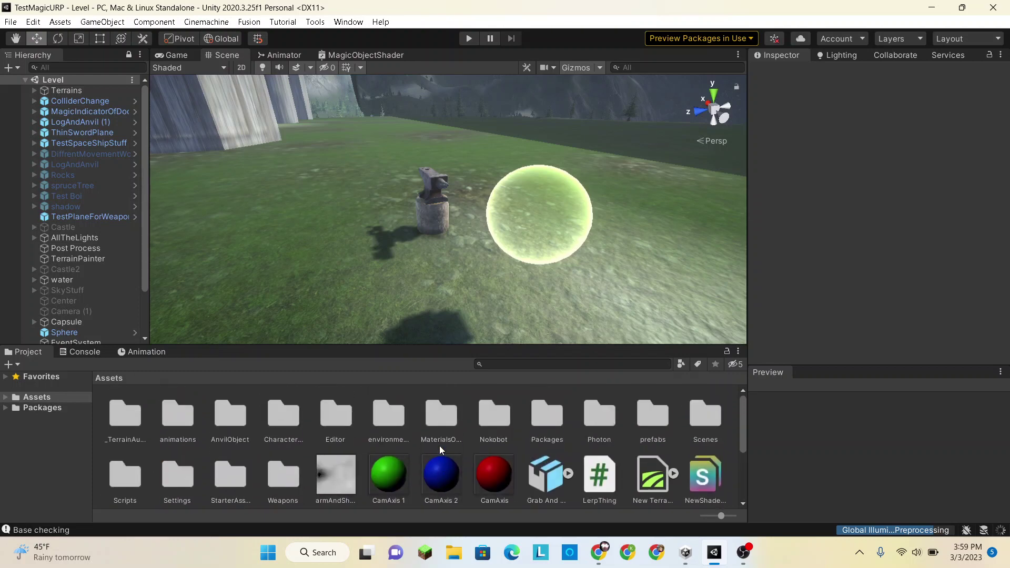
{"action": "double_click", "coordinate": [635, 427]}
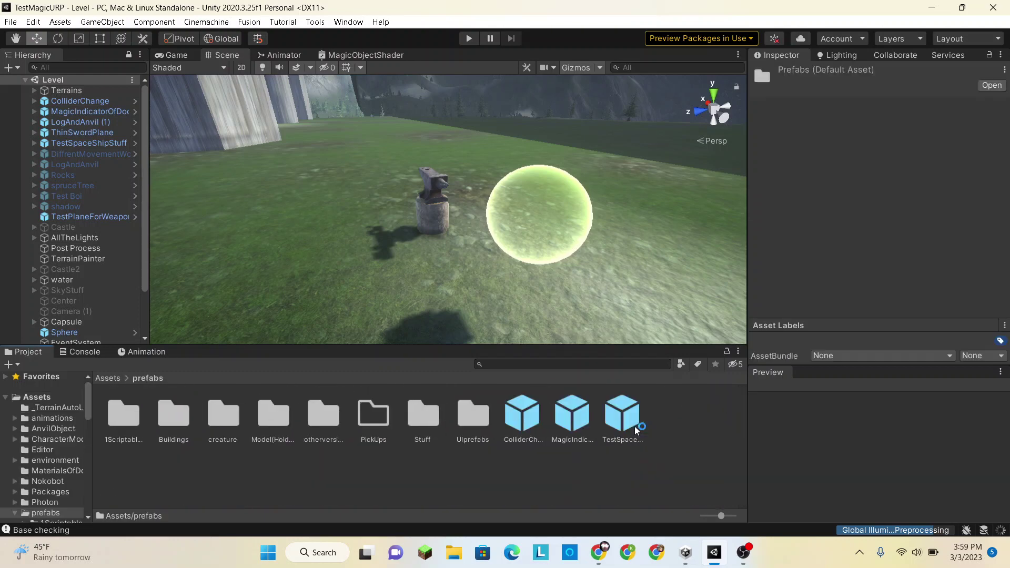
{"action": "double_click", "coordinate": [522, 416]}
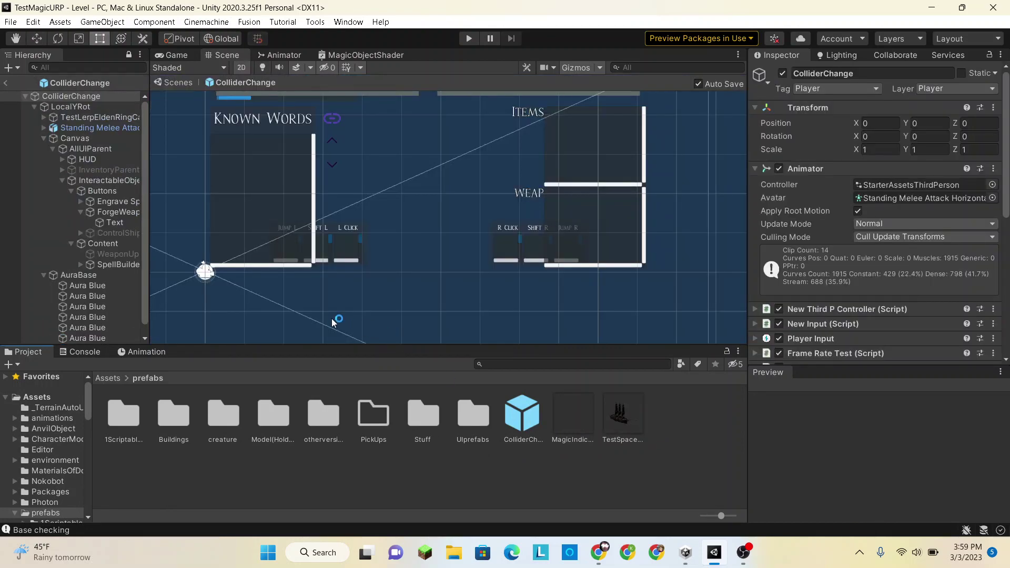
{"action": "scroll", "coordinate": [332, 318], "scroll_direction": "down", "scroll_amount": 3}
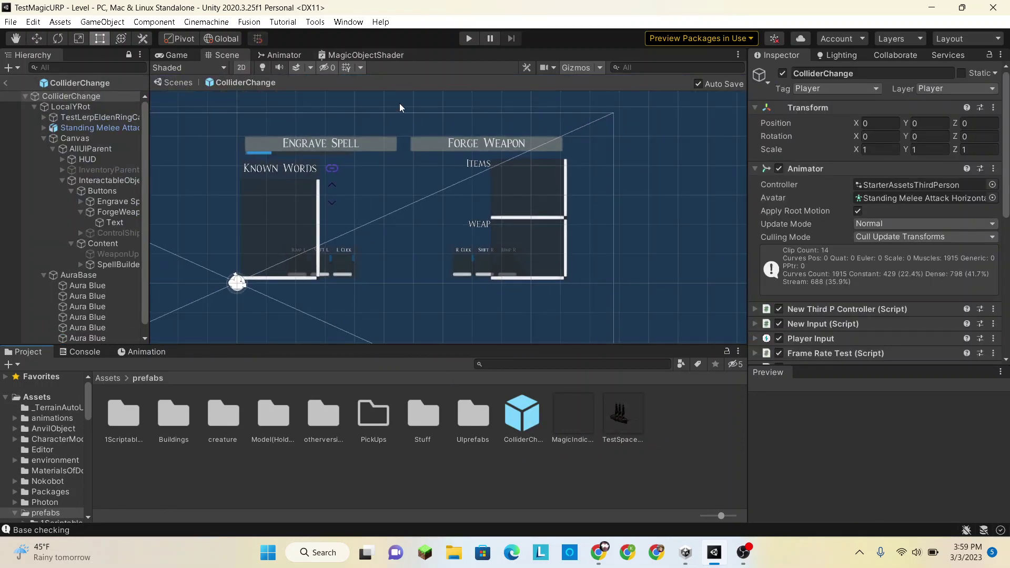
{"action": "scroll", "coordinate": [399, 103], "scroll_direction": "up", "scroll_amount": 2}
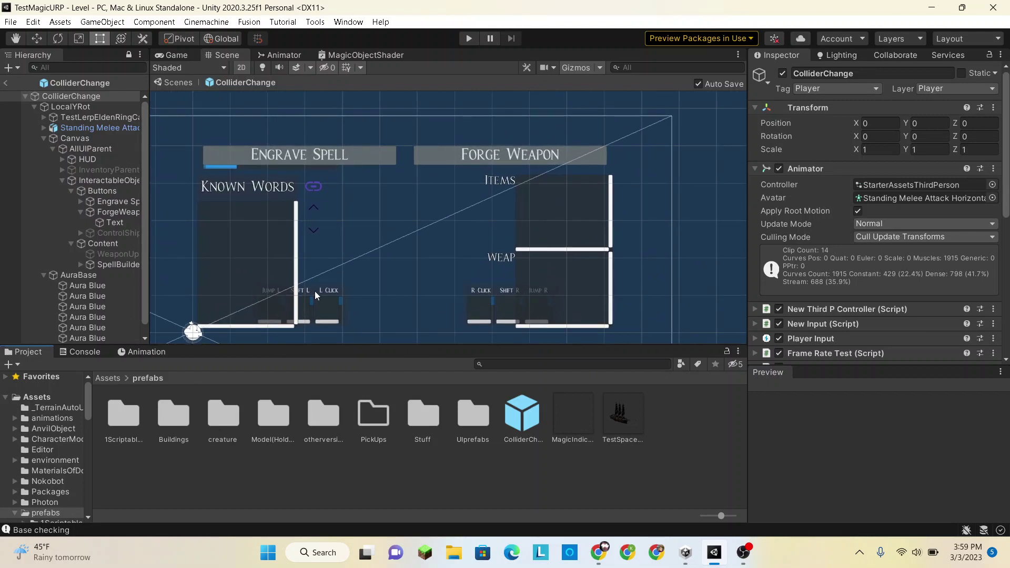
Deactivate the HUD object under AllUIParent and inspect the crafting interface layout in the Scene and Game views
{"action": "scroll", "coordinate": [314, 292], "scroll_direction": "down", "scroll_amount": 1}
{"action": "left_click", "coordinate": [100, 159]}
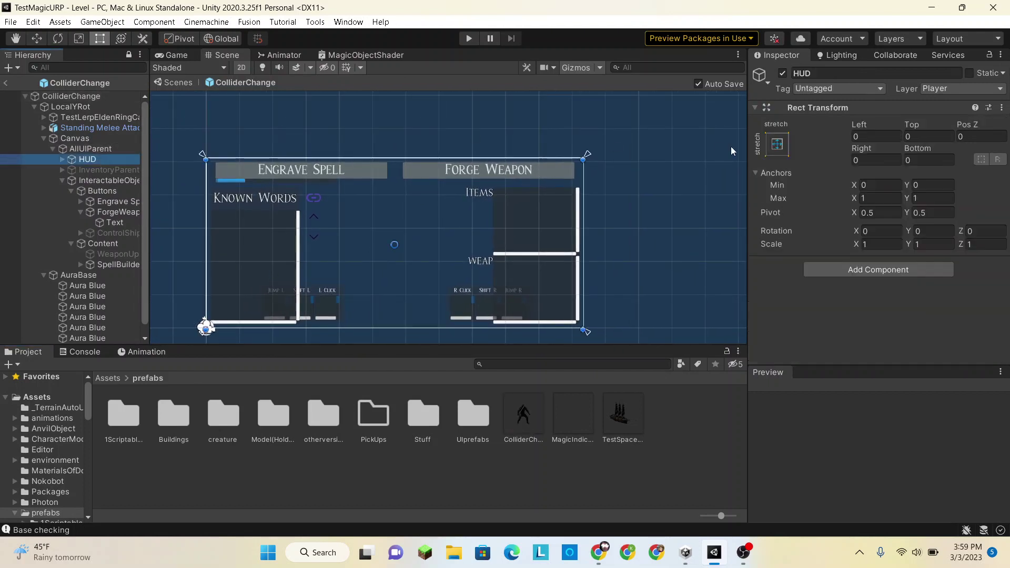
{"action": "left_click", "coordinate": [781, 74]}
{"action": "scroll", "coordinate": [465, 178], "scroll_direction": "down", "scroll_amount": 1}
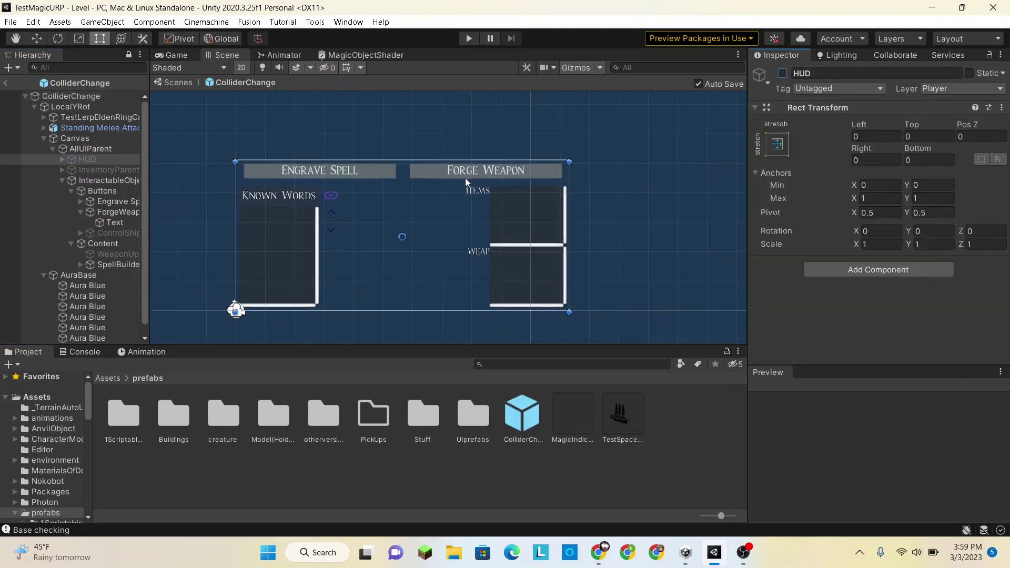
{"action": "scroll", "coordinate": [440, 234], "scroll_direction": "up", "scroll_amount": 3}
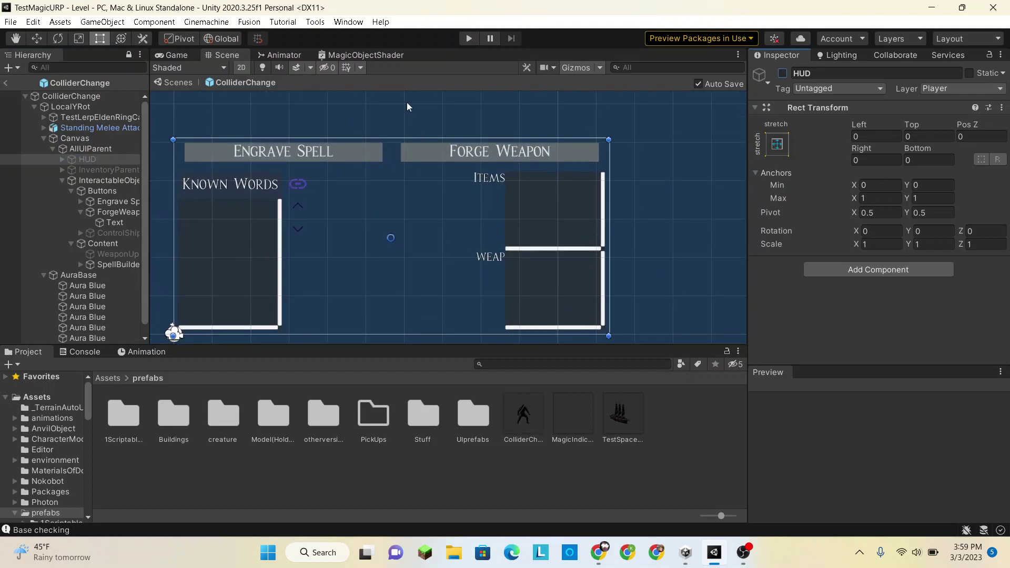
{"action": "scroll", "coordinate": [406, 102], "scroll_direction": "down", "scroll_amount": 3}
{"action": "scroll", "coordinate": [361, 254], "scroll_direction": "up", "scroll_amount": 3}
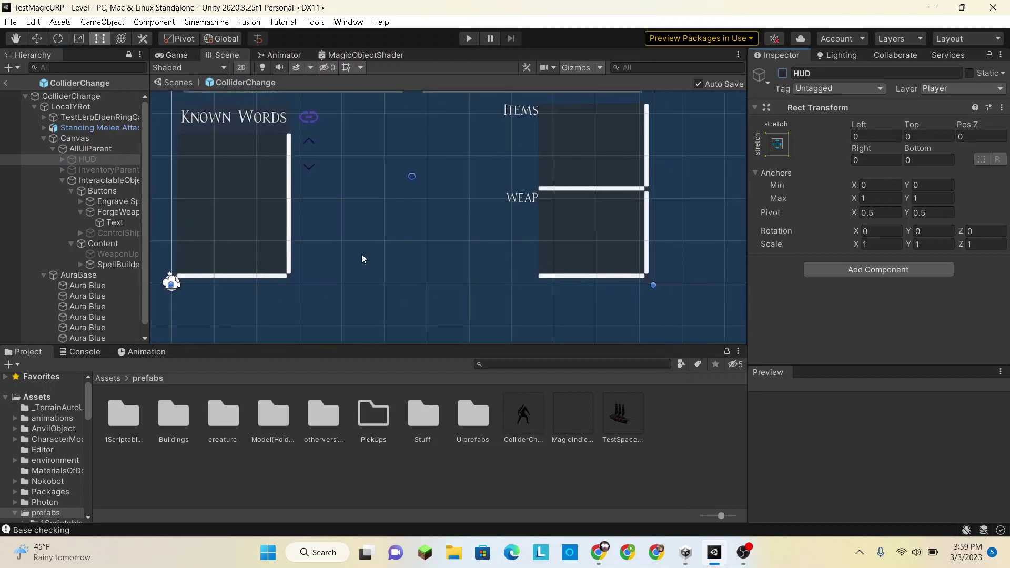
{"action": "scroll", "coordinate": [361, 254], "scroll_direction": "down", "scroll_amount": 1}
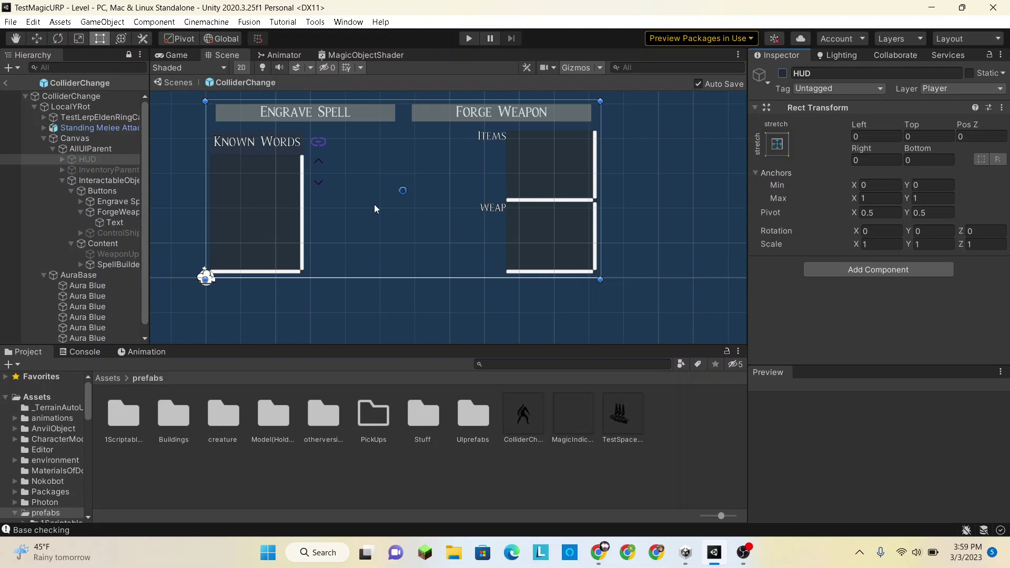
{"action": "left_click", "coordinate": [178, 56]}
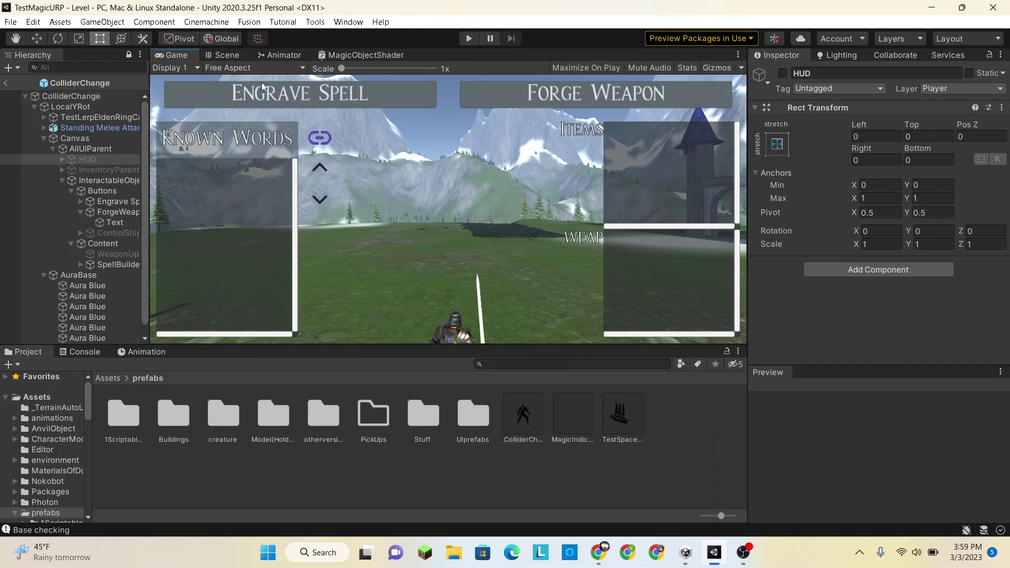
Inspect the crafting interface layout in the Scene view, undoing the accidental move of the HUD object
{"action": "left_click", "coordinate": [228, 55]}
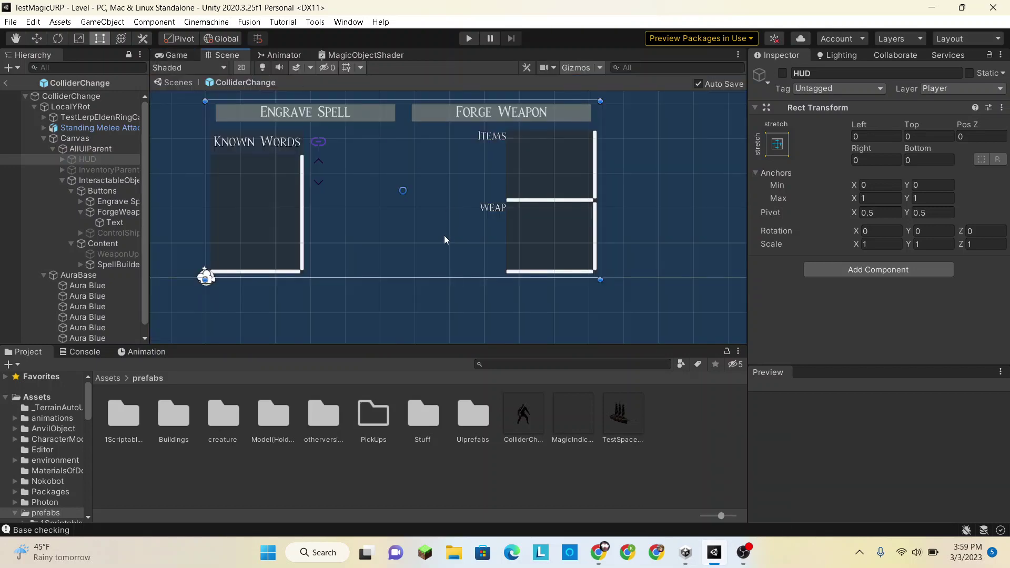
{"action": "left_click_drag", "start_coordinate": [444, 236], "coordinate": [320, 280]}
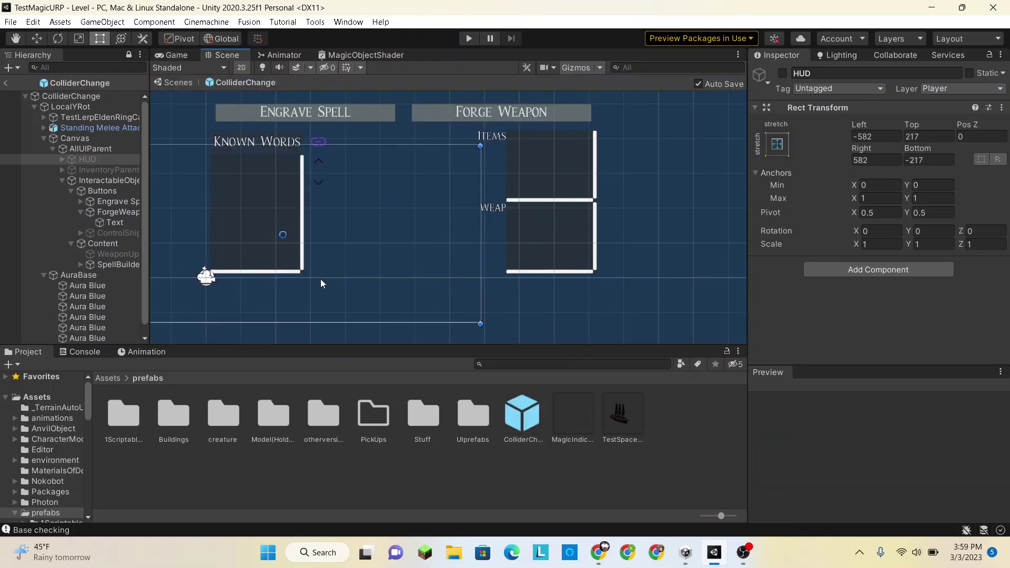
{"action": "key", "text": "ctrl+z"}
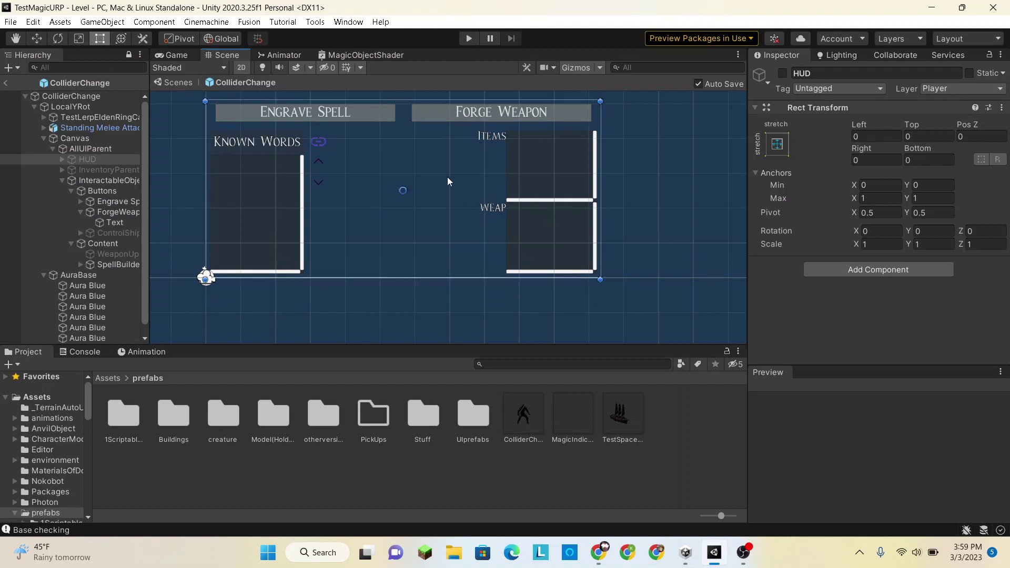
{"action": "scroll", "coordinate": [447, 178], "scroll_direction": "up", "scroll_amount": 3}
{"action": "scroll", "coordinate": [391, 249], "scroll_direction": "down", "scroll_amount": 2}
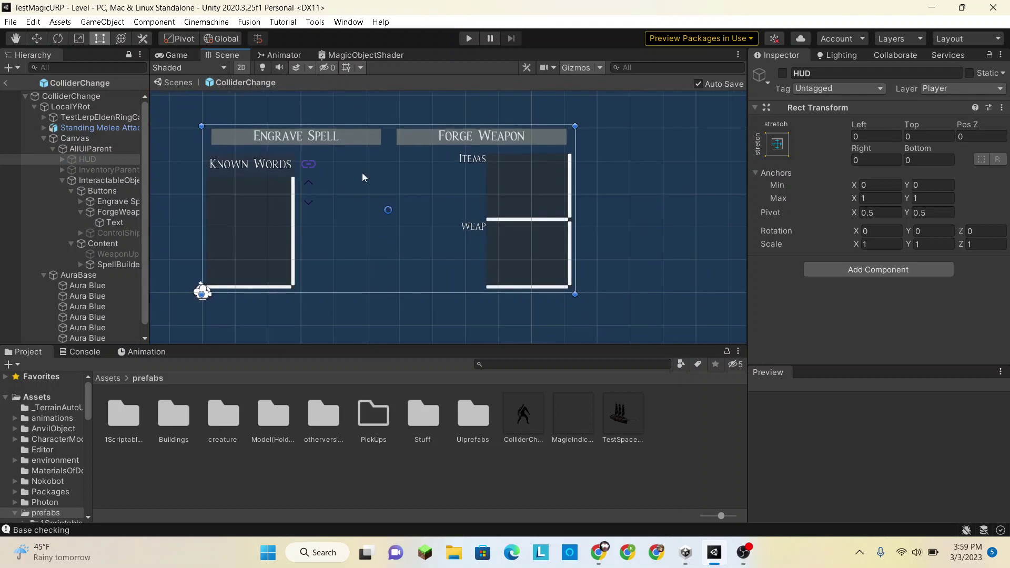
{"action": "scroll", "coordinate": [349, 116], "scroll_direction": "up", "scroll_amount": 1}
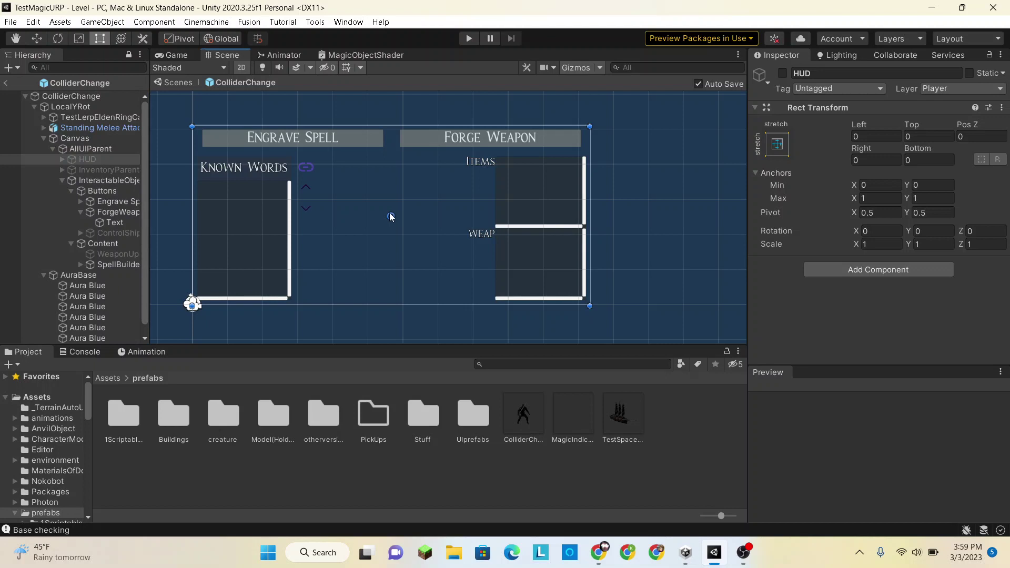
Select the Items panel in the Scene view, widen the Hierarchy and collapse the Buttons group
{"action": "left_click", "coordinate": [481, 165]}
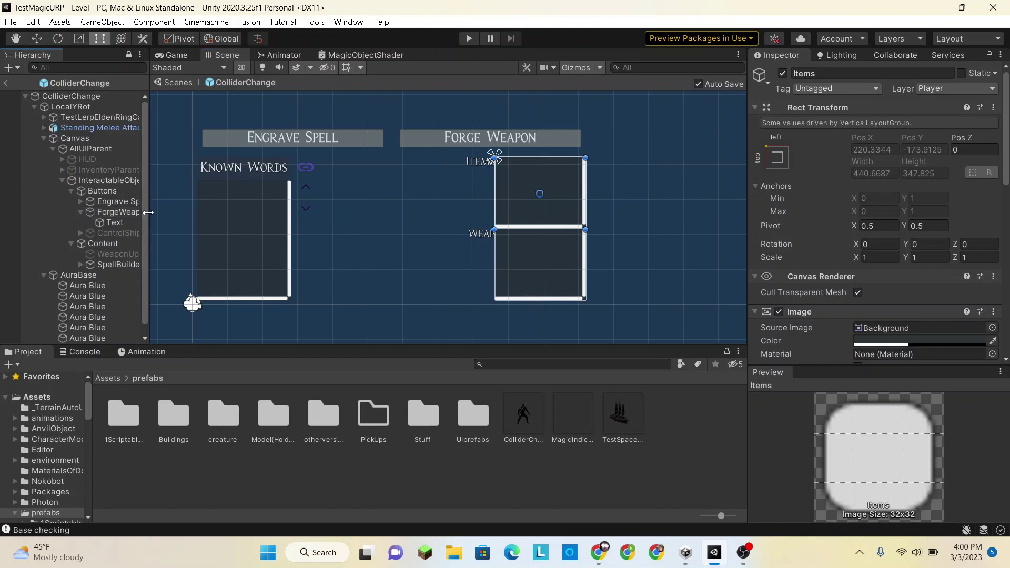
{"action": "left_click_drag", "start_coordinate": [148, 213], "coordinate": [181, 213]}
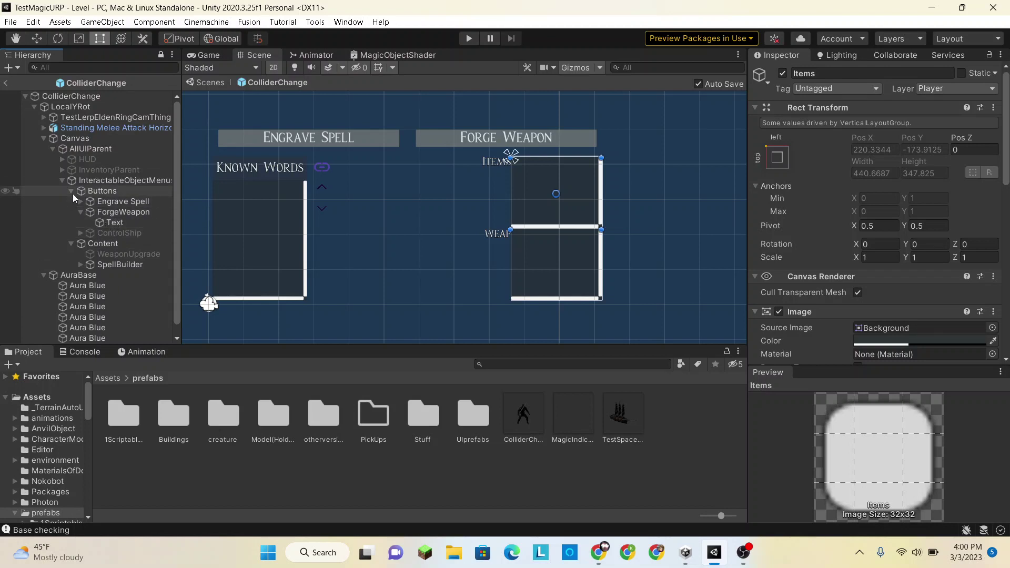
{"action": "left_click", "coordinate": [80, 211]}
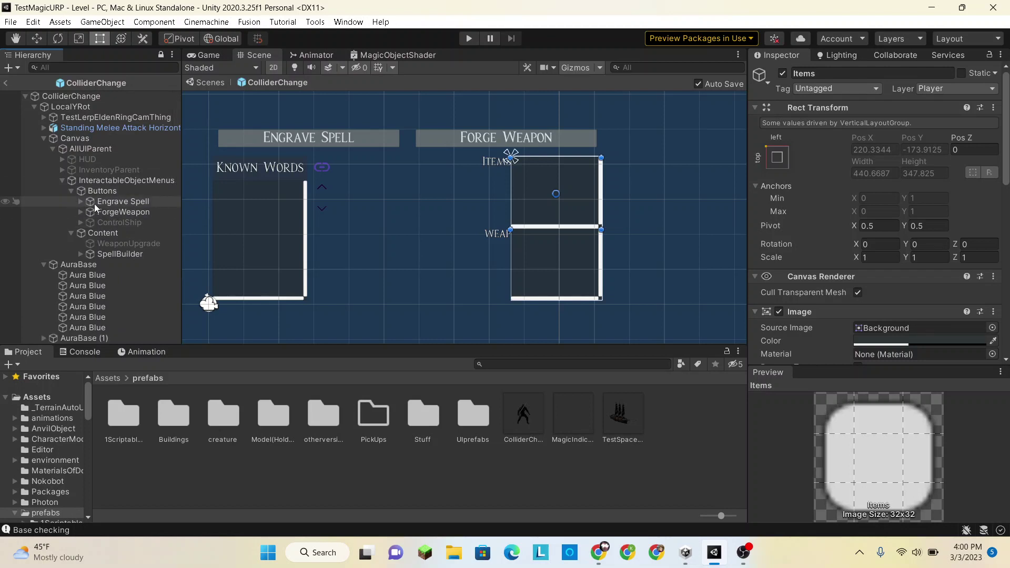
{"action": "left_click", "coordinate": [72, 191]}
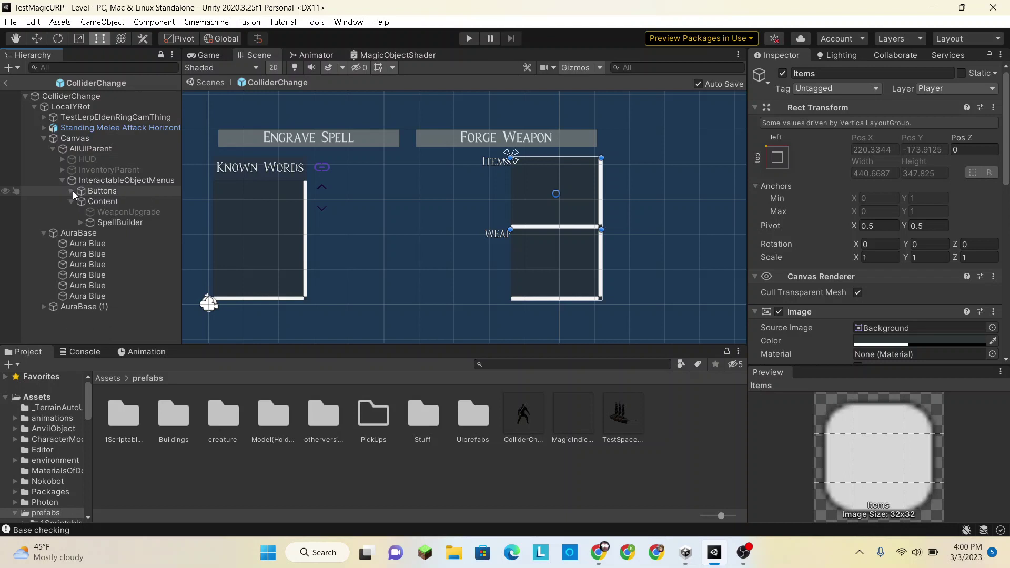
Examine SpellBuilder's children Word Library, Cut Hole In Inventory and ItemsToSpell, including the layout components of ItemsToSpell
{"action": "left_click", "coordinate": [81, 222]}
{"action": "left_click", "coordinate": [96, 233]}
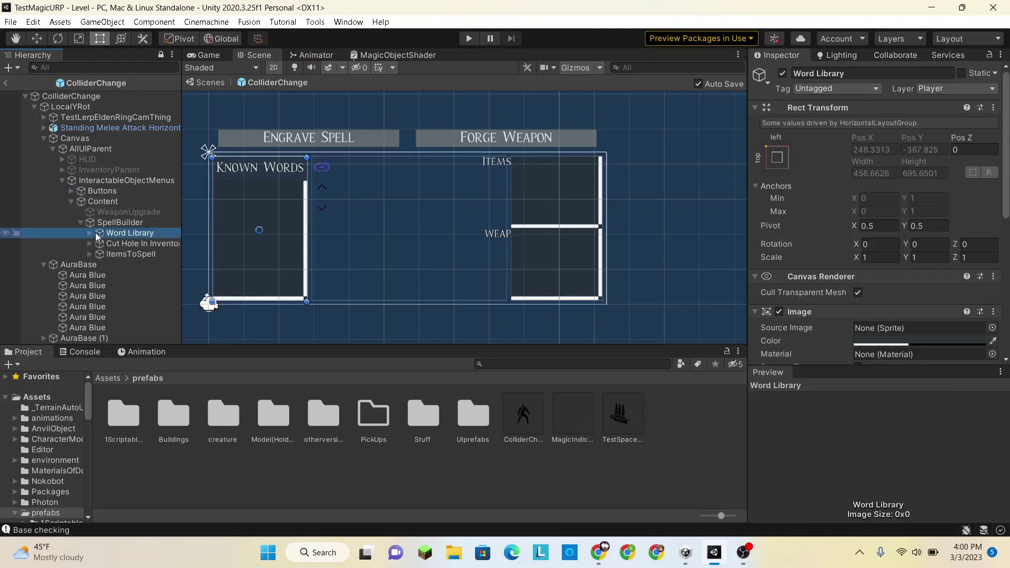
{"action": "left_click", "coordinate": [104, 243]}
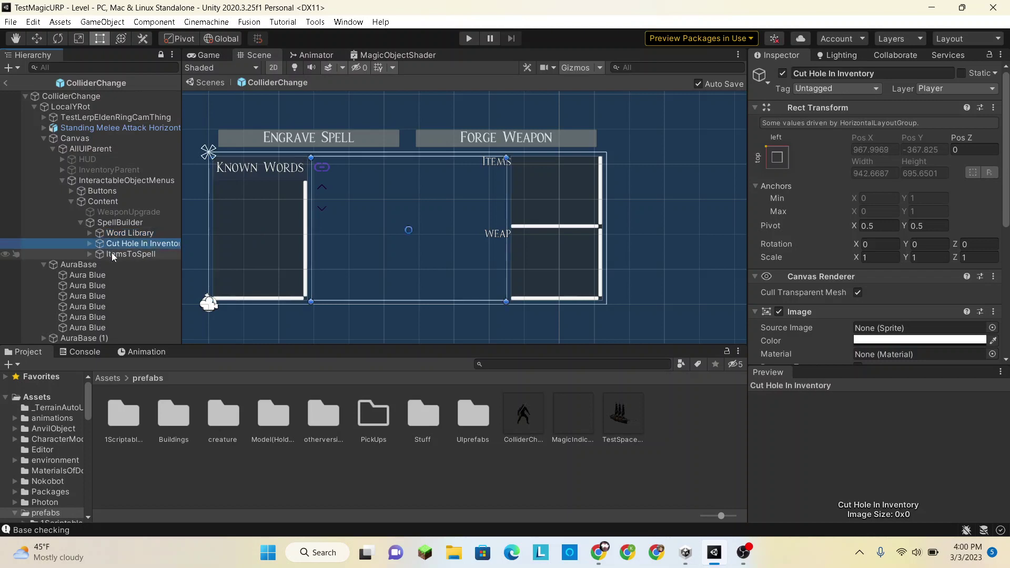
{"action": "left_click", "coordinate": [113, 255]}
{"action": "left_click", "coordinate": [90, 252]}
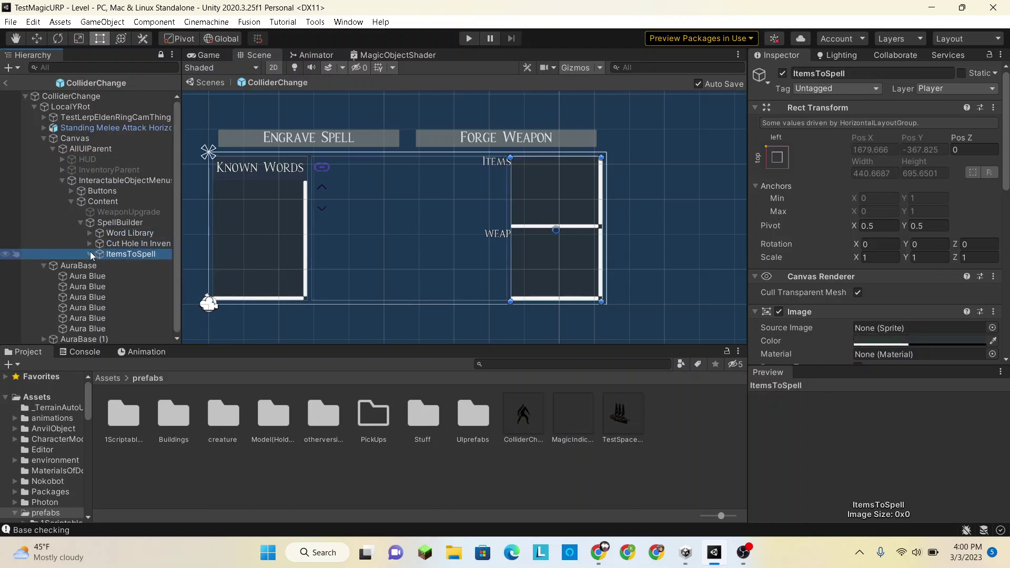
{"action": "scroll", "coordinate": [810, 245], "scroll_direction": "down", "scroll_amount": 10}
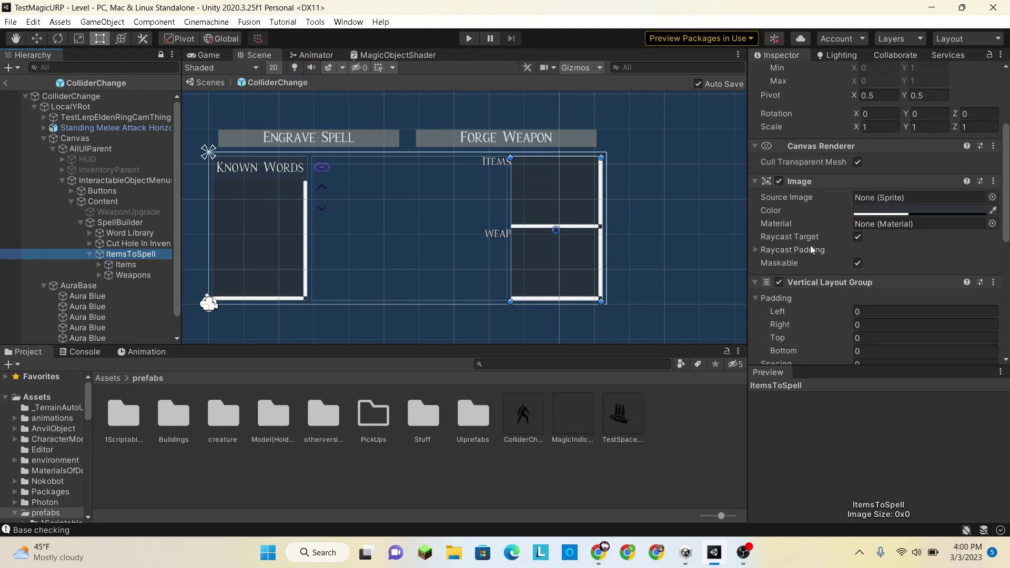
{"action": "scroll", "coordinate": [810, 245], "scroll_direction": "down", "scroll_amount": 2}
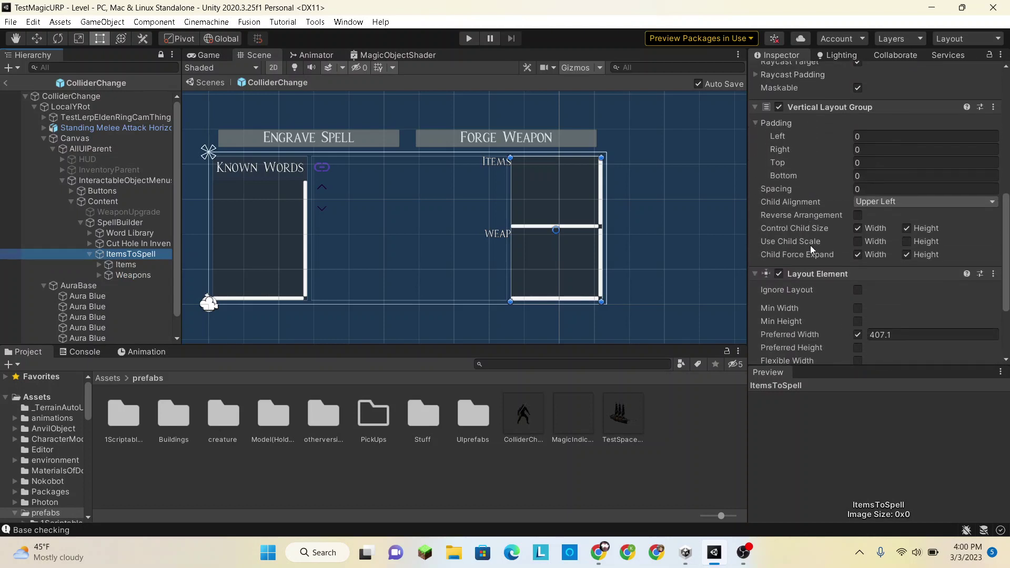
Examine the components of the Items object under ItemsToSpell and expand its child objects
{"action": "left_click", "coordinate": [124, 265]}
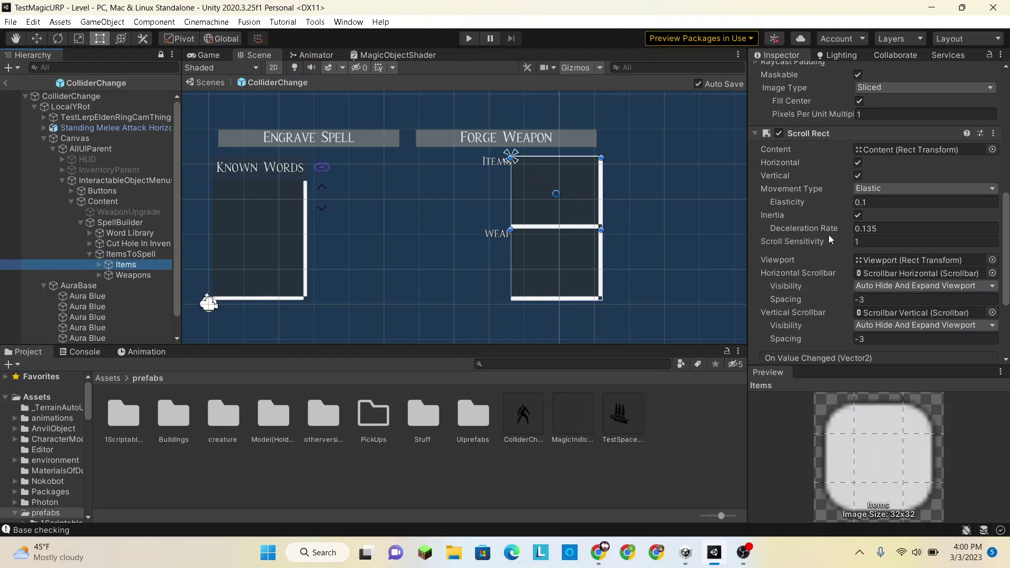
{"action": "scroll", "coordinate": [831, 232], "scroll_direction": "up", "scroll_amount": 6}
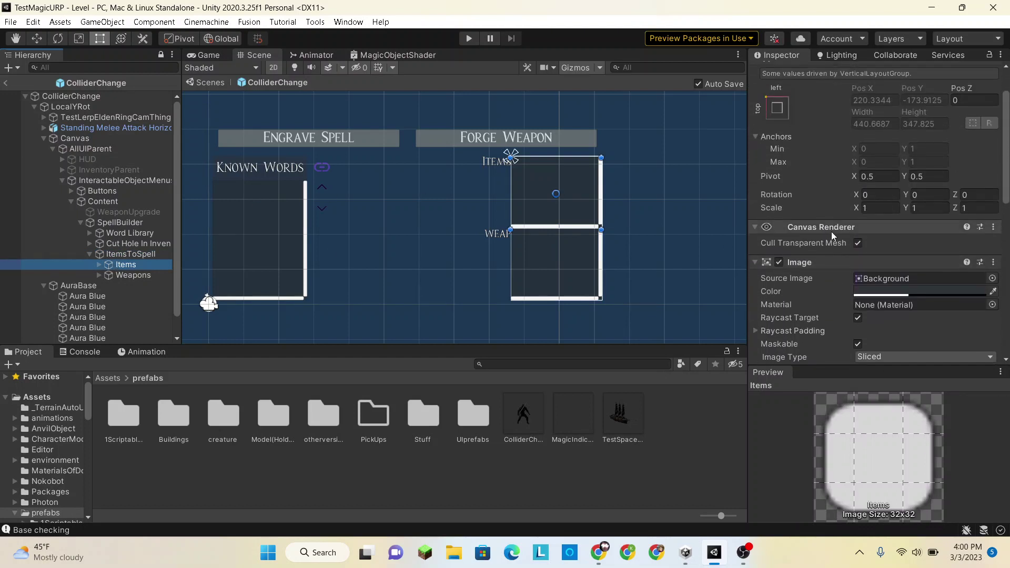
{"action": "scroll", "coordinate": [832, 232], "scroll_direction": "up", "scroll_amount": 2}
{"action": "scroll", "coordinate": [831, 231], "scroll_direction": "down", "scroll_amount": 10}
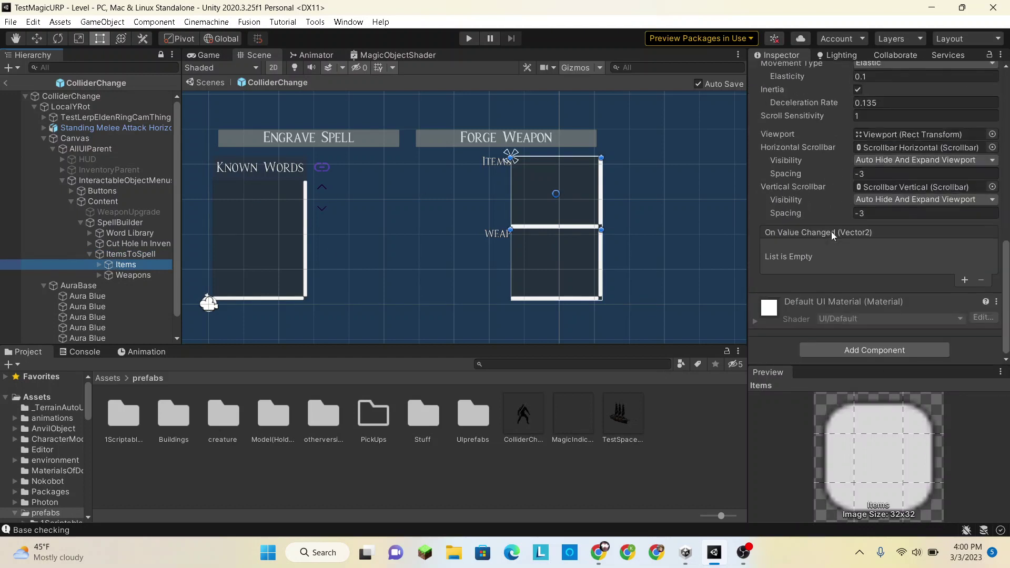
{"action": "left_click", "coordinate": [96, 265]}
{"action": "scroll", "coordinate": [129, 253], "scroll_direction": "down", "scroll_amount": 2}
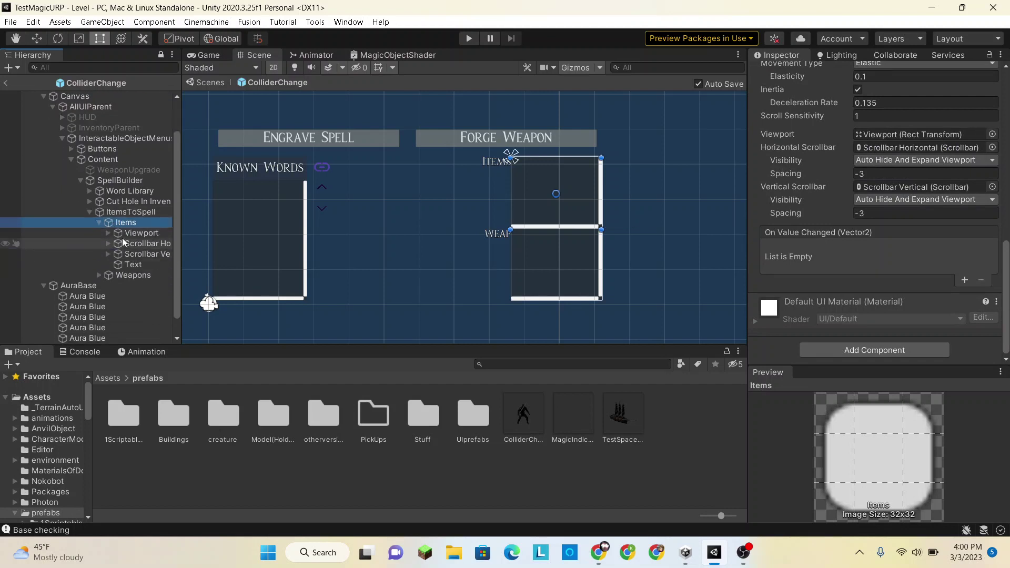
Remove the Scroll Rect component from the Items object
{"action": "left_click", "coordinate": [137, 233]}
{"action": "left_click", "coordinate": [126, 222]}
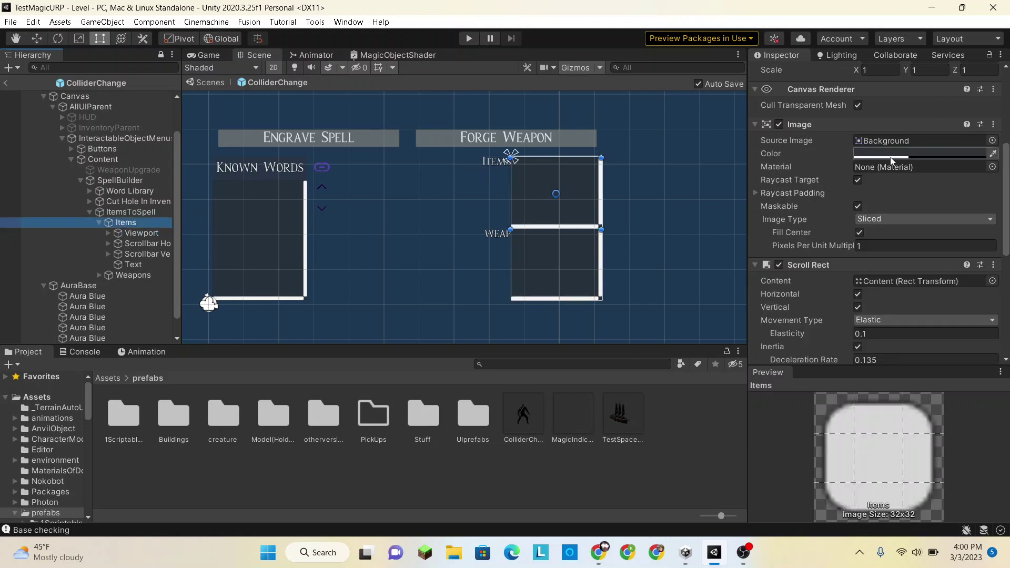
{"action": "scroll", "coordinate": [885, 156], "scroll_direction": "down", "scroll_amount": 3}
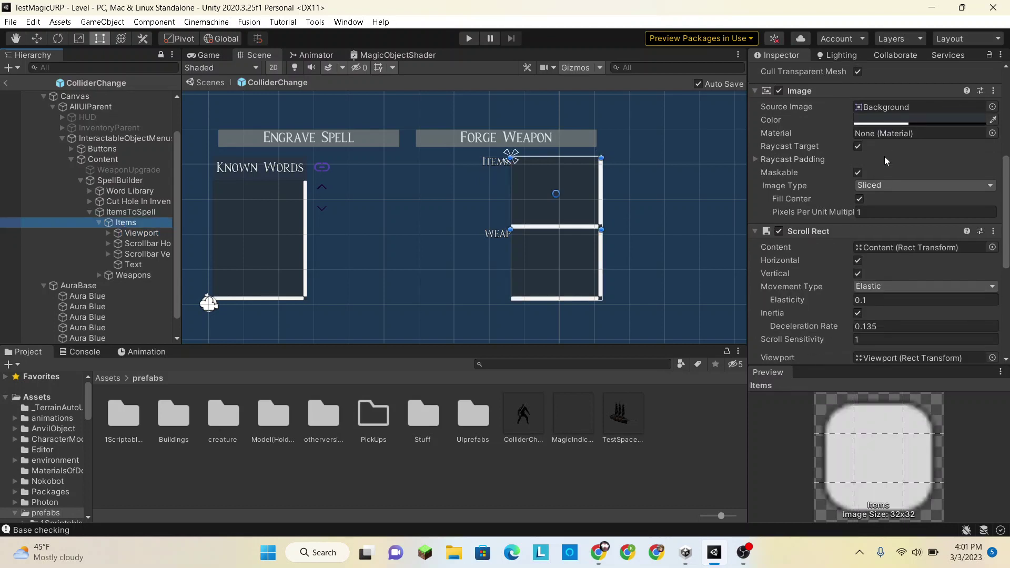
{"action": "left_click", "coordinate": [994, 232]}
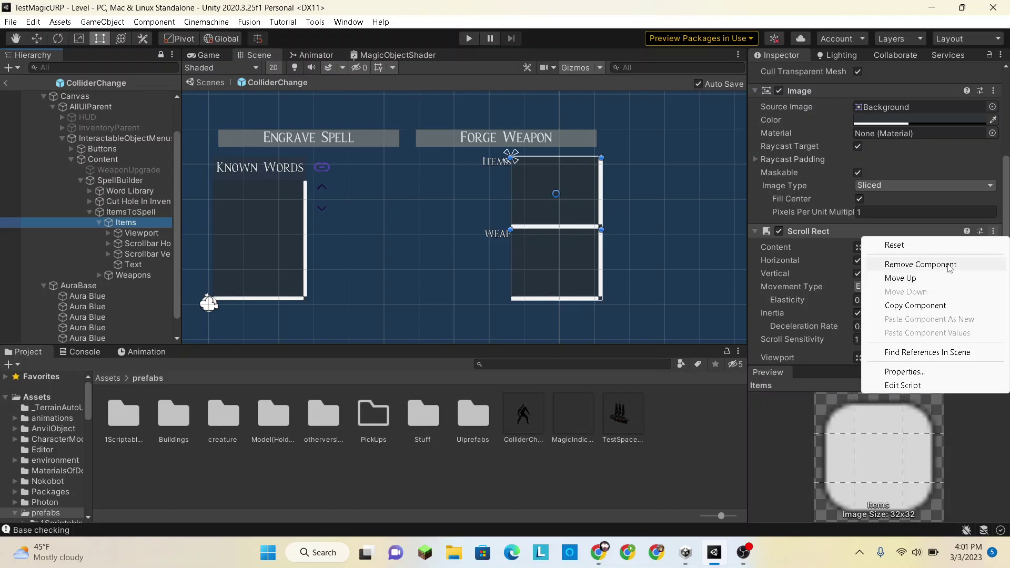
{"action": "left_click", "coordinate": [950, 265]}
Delete the Viewport, horizontal scrollbar and vertical scrollbar objects under Items
{"action": "left_click", "coordinate": [129, 233]}
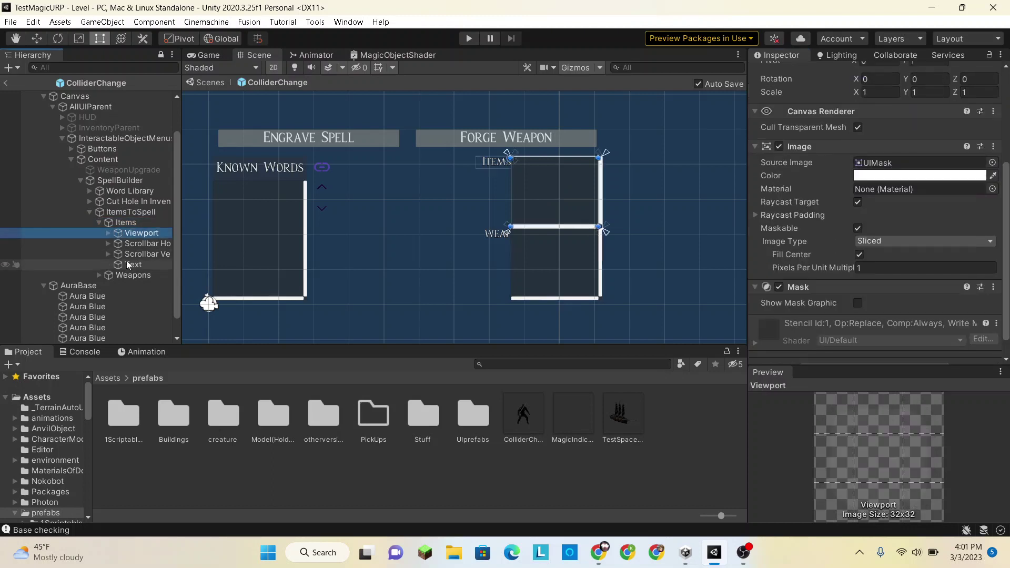
{"action": "left_click", "coordinate": [125, 255], "text": "shift"}
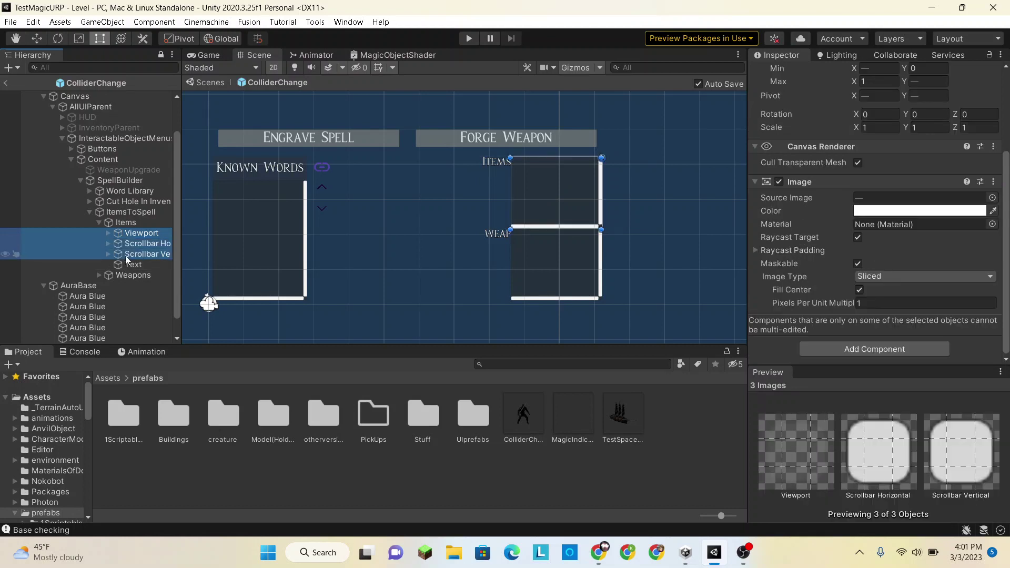
{"action": "key", "text": "Delete"}
Rename the Text object under Items to Controls, set its displayed text to "Controls" and save the prefab
{"action": "left_click", "coordinate": [122, 244]}
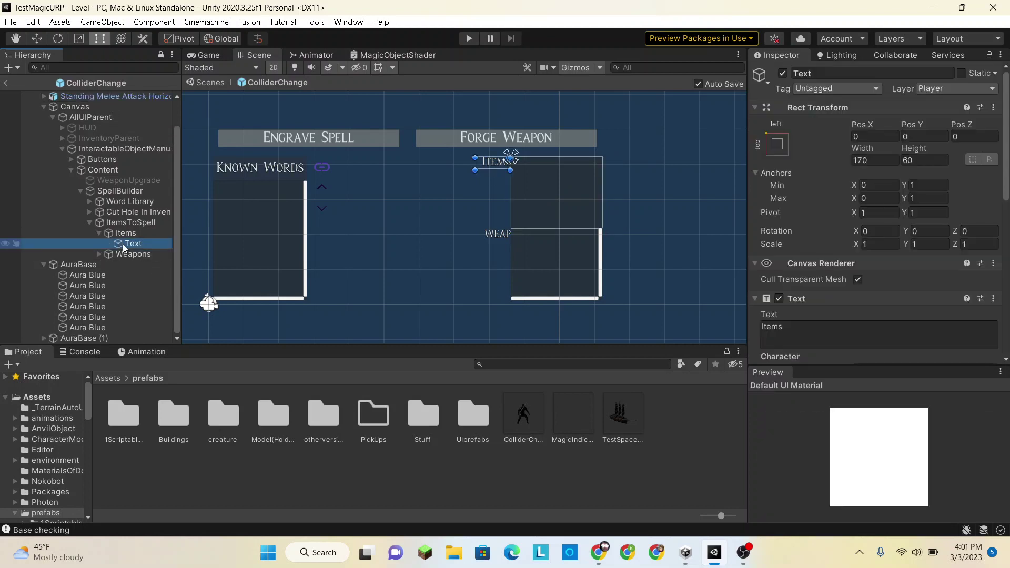
{"action": "left_click", "coordinate": [830, 73]}
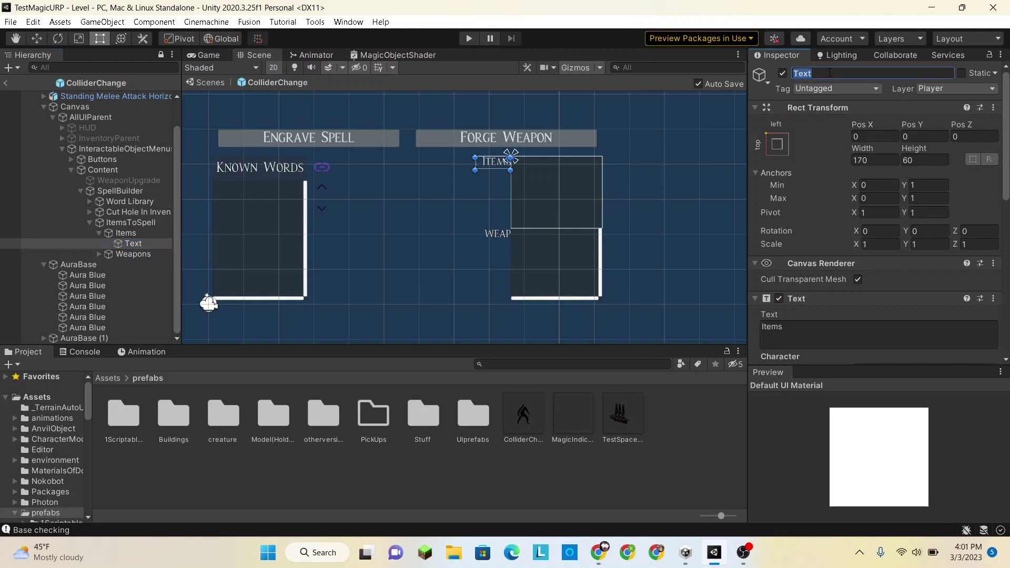
{"action": "type", "text": "Controls"}
{"action": "left_click", "coordinate": [791, 335]}
{"action": "type", "text": "Contro"}
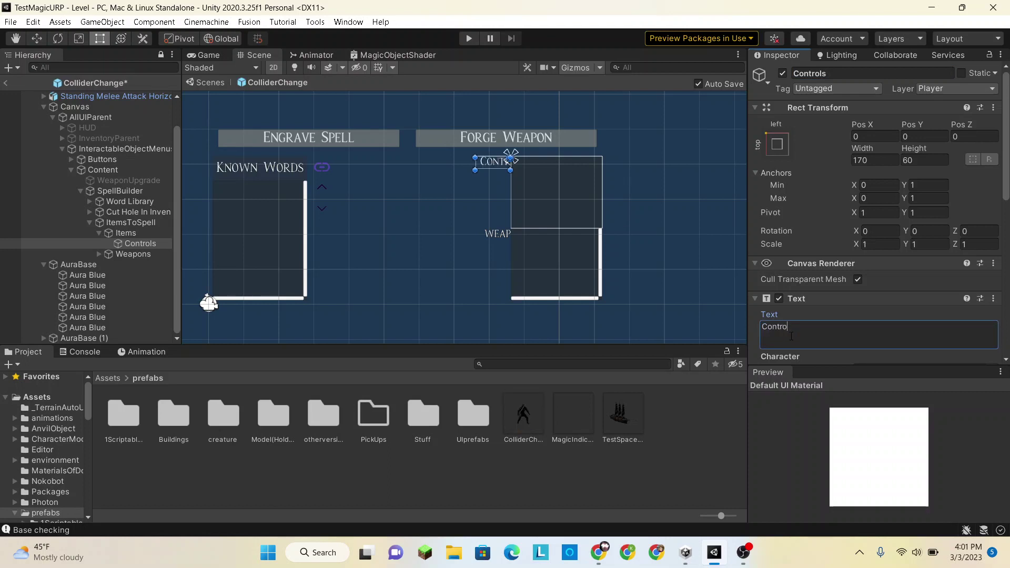
{"action": "type", "text": "ls"}
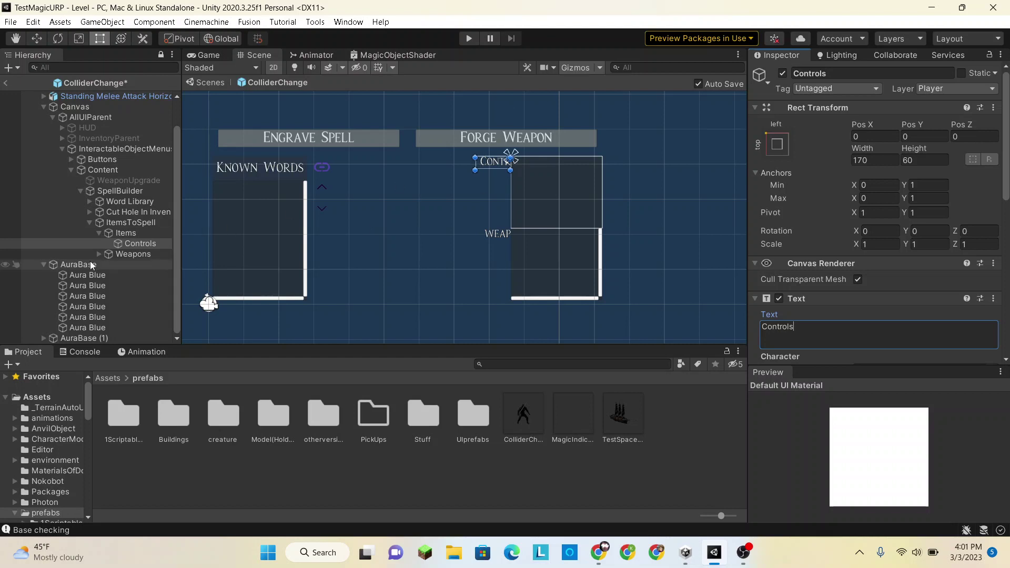
{"action": "left_click", "coordinate": [122, 245]}
{"action": "key", "text": "ctrl+s"}
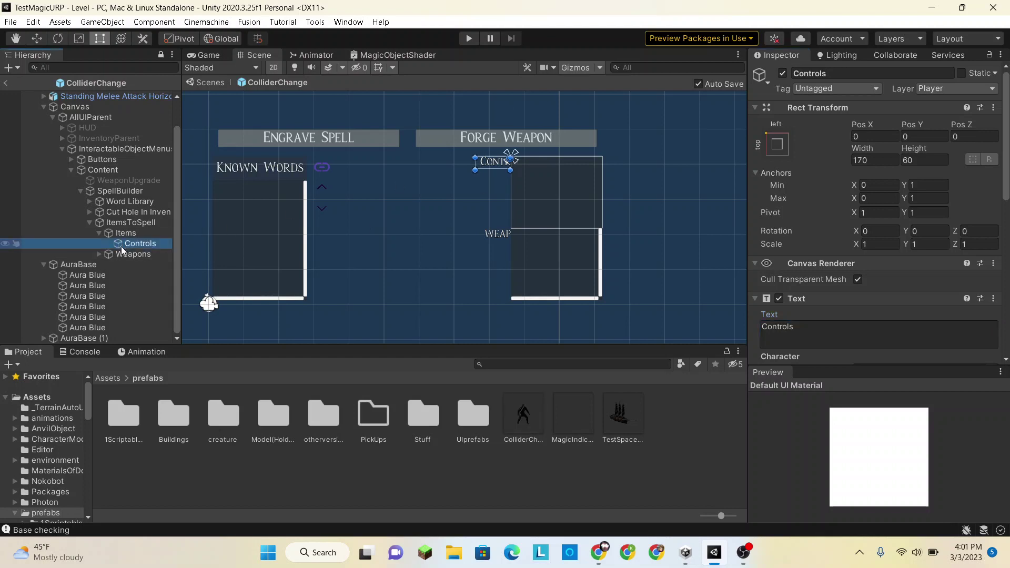
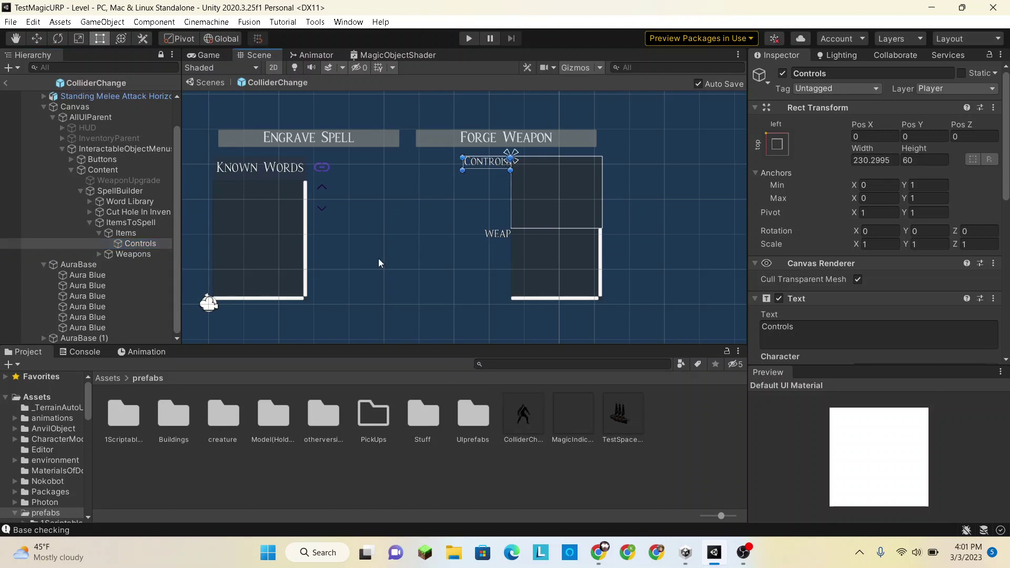
Review the component settings of Items and its parent ItemsToSpell, including the parent's Vertical Layout Group
{"action": "left_click", "coordinate": [115, 226]}
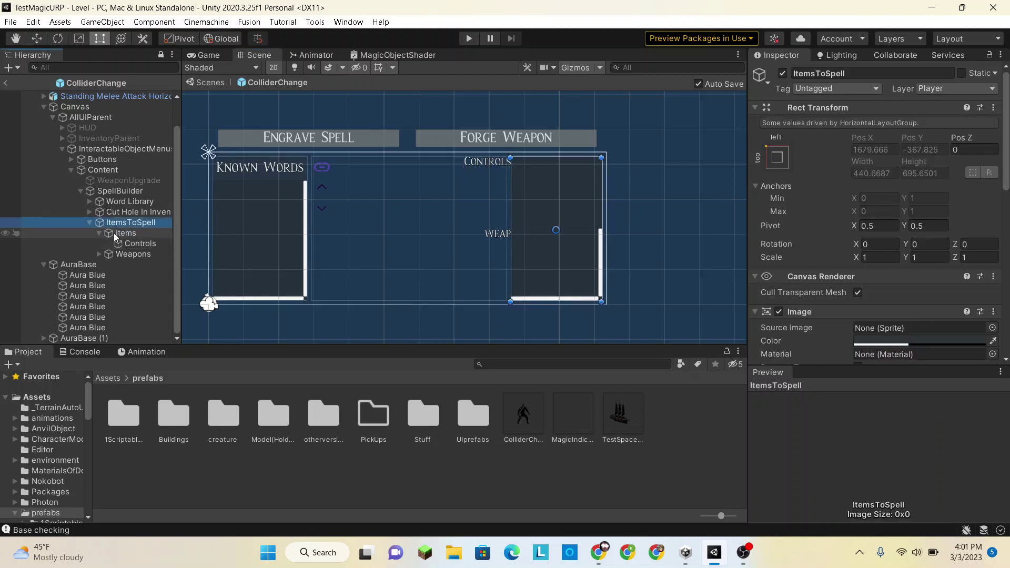
{"action": "left_click", "coordinate": [115, 232]}
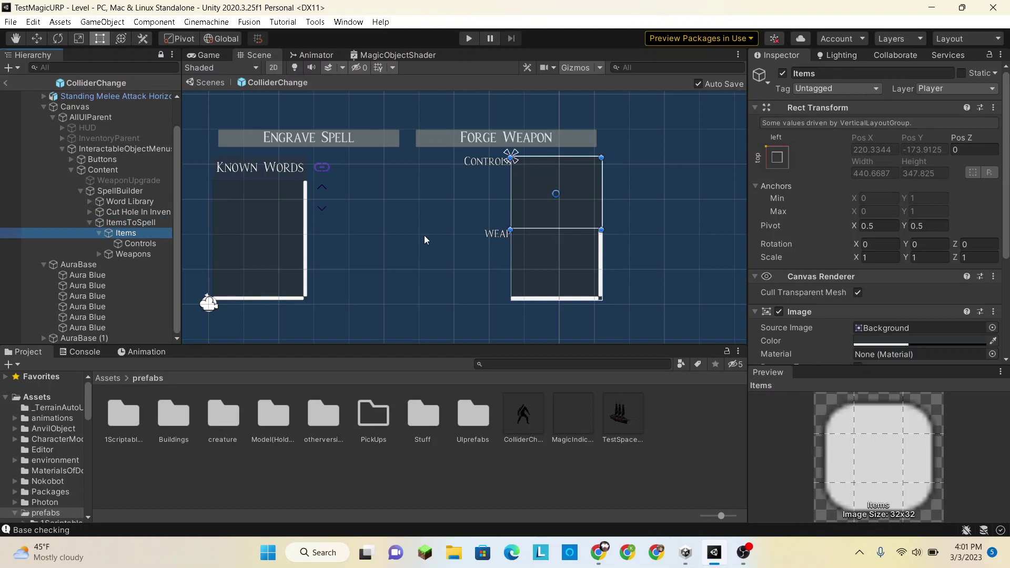
{"action": "scroll", "coordinate": [855, 220], "scroll_direction": "down", "scroll_amount": 3}
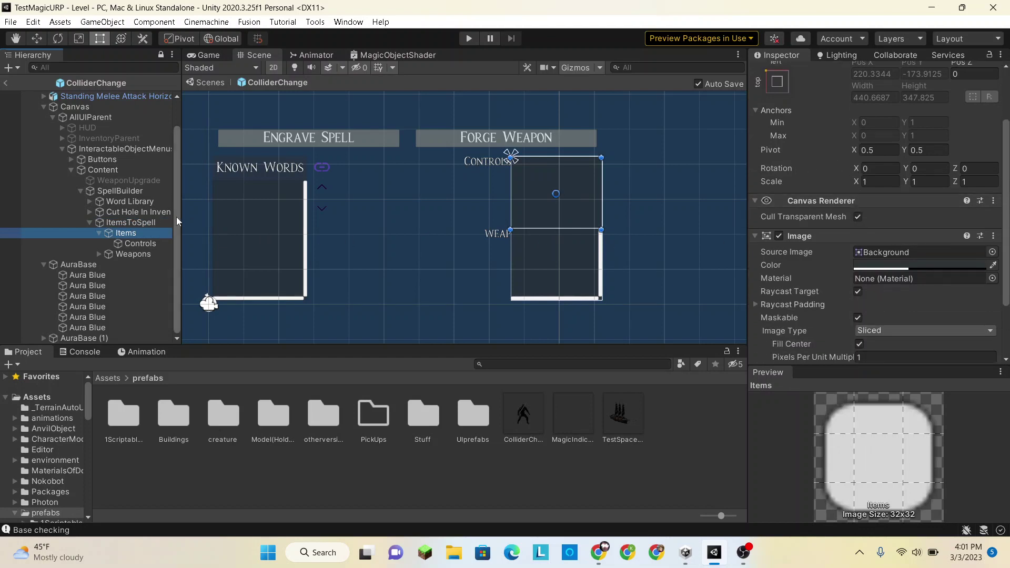
{"action": "left_click", "coordinate": [124, 225]}
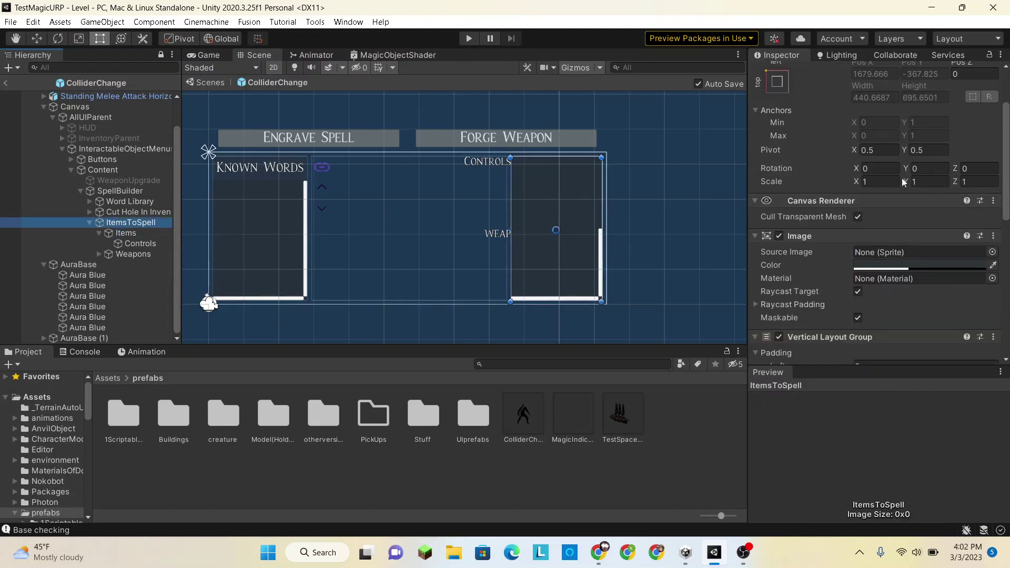
{"action": "scroll", "coordinate": [902, 181], "scroll_direction": "down", "scroll_amount": 10}
{"action": "scroll", "coordinate": [902, 178], "scroll_direction": "up", "scroll_amount": 2}
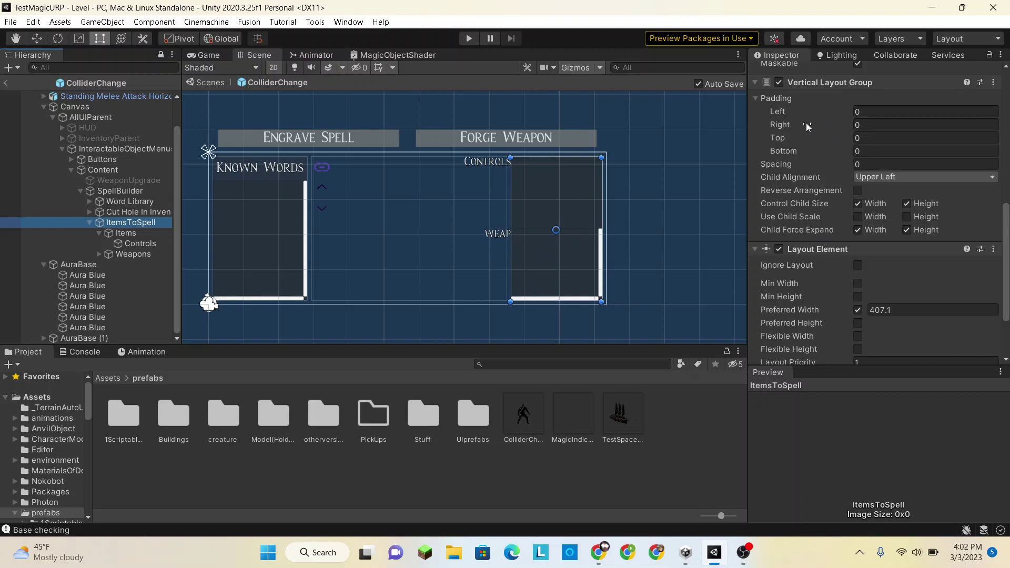
Try adjusting the top padding of ItemsToSpell's Vertical Layout Group and set it back to 0
{"action": "left_click", "coordinate": [793, 141]}
{"action": "mouse_move", "coordinate": [794, 141]}
{"action": "left_mouse_down"}
{"action": "mouse_move", "coordinate": [812, 139]}
{"action": "mouse_move", "coordinate": [798, 137]}
{"action": "left_mouse_up"}
{"action": "left_click", "coordinate": [864, 138]}
{"action": "type", "text": "0"}
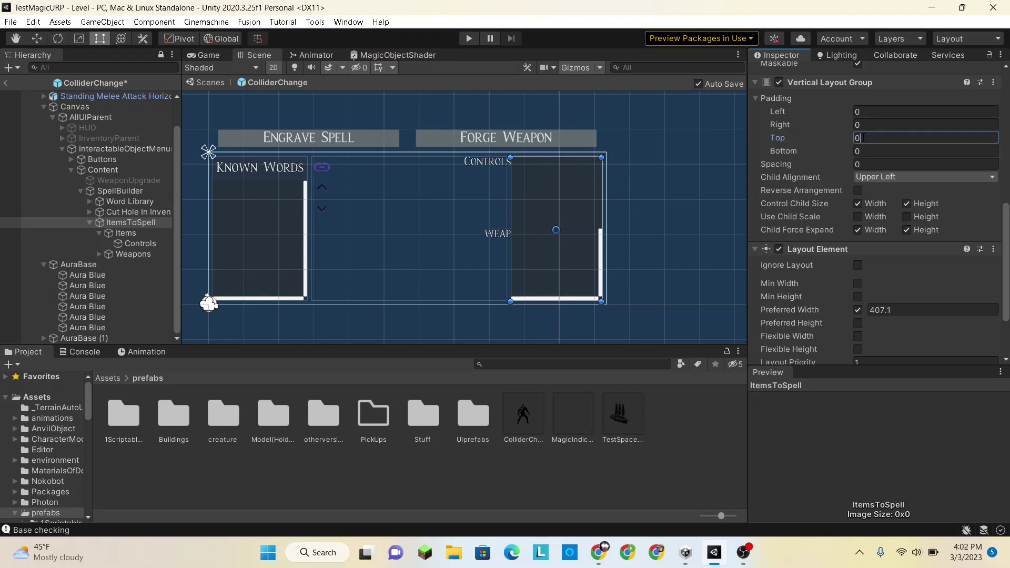
Set the spacing of ItemsToSpell's Vertical Layout Group to 20
{"action": "left_click_drag", "start_coordinate": [810, 163], "coordinate": [820, 167]}
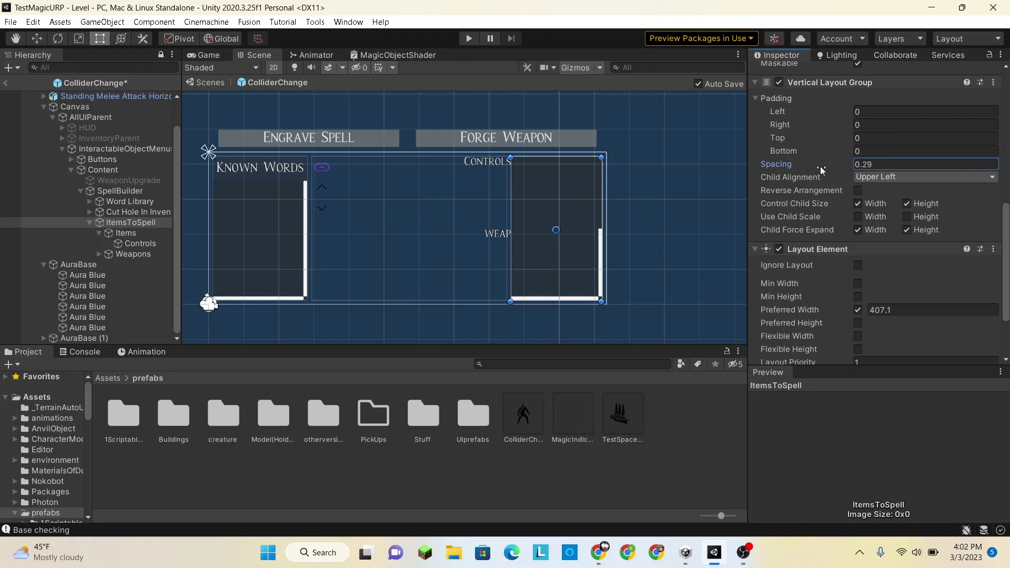
{"action": "left_click_drag", "start_coordinate": [889, 171], "coordinate": [122, 199]}
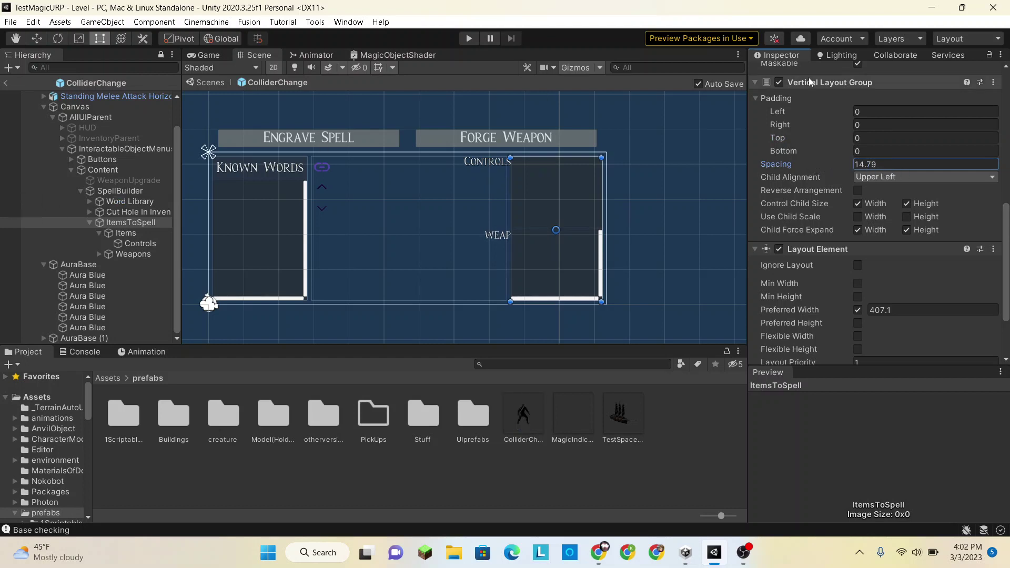
{"action": "left_click", "coordinate": [888, 161]}
{"action": "type", "text": "20"}
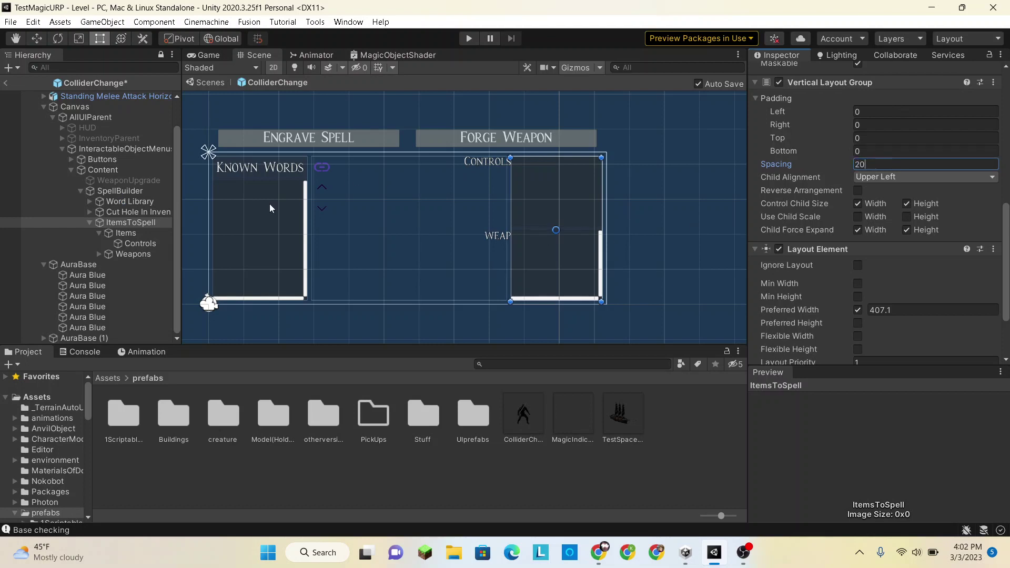
{"action": "left_click", "coordinate": [105, 222]}
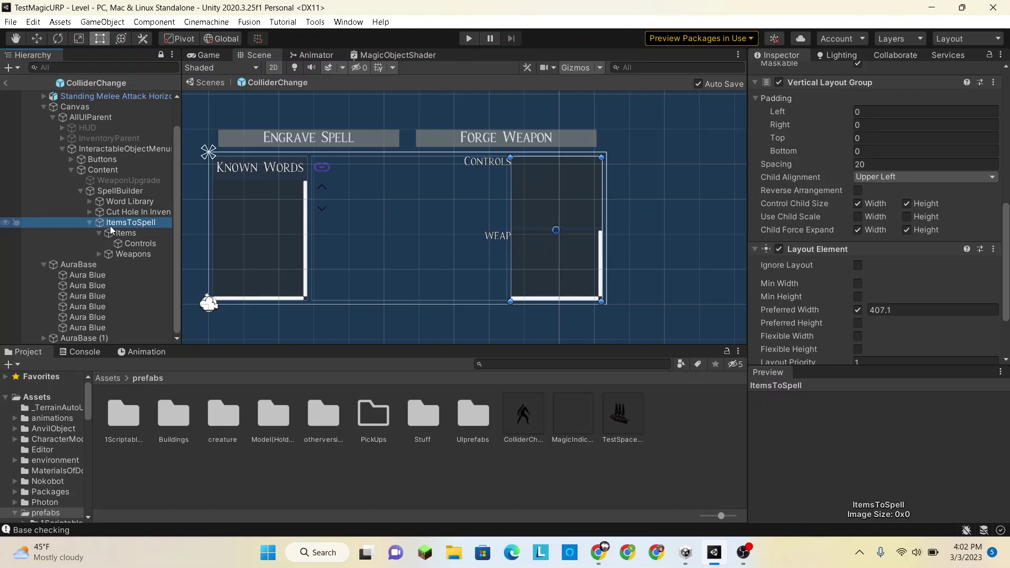
Rename the Controls object under Items back to Text
{"action": "left_click", "coordinate": [112, 231]}
{"action": "left_click", "coordinate": [124, 242]}
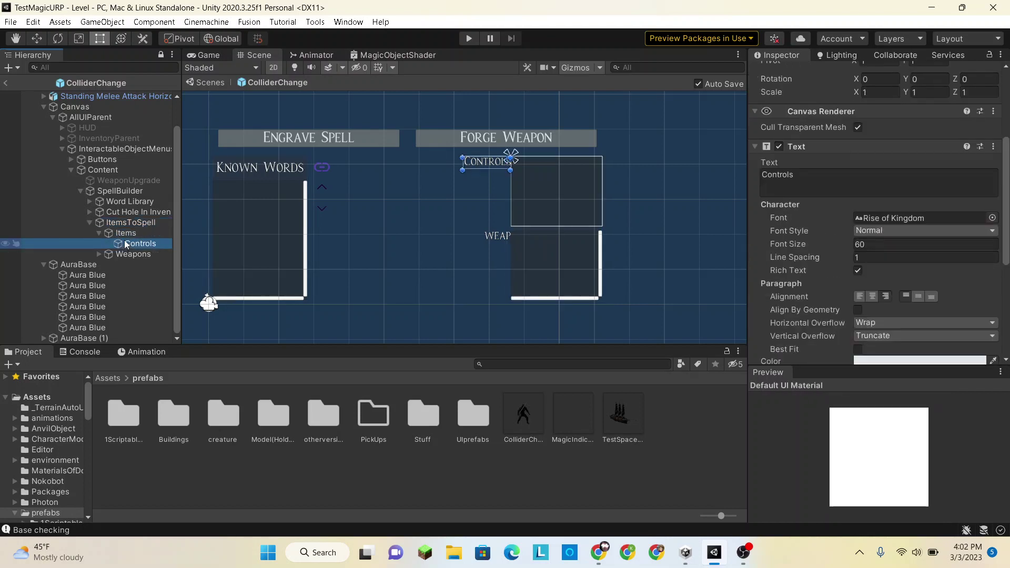
{"action": "left_click", "coordinate": [99, 255]}
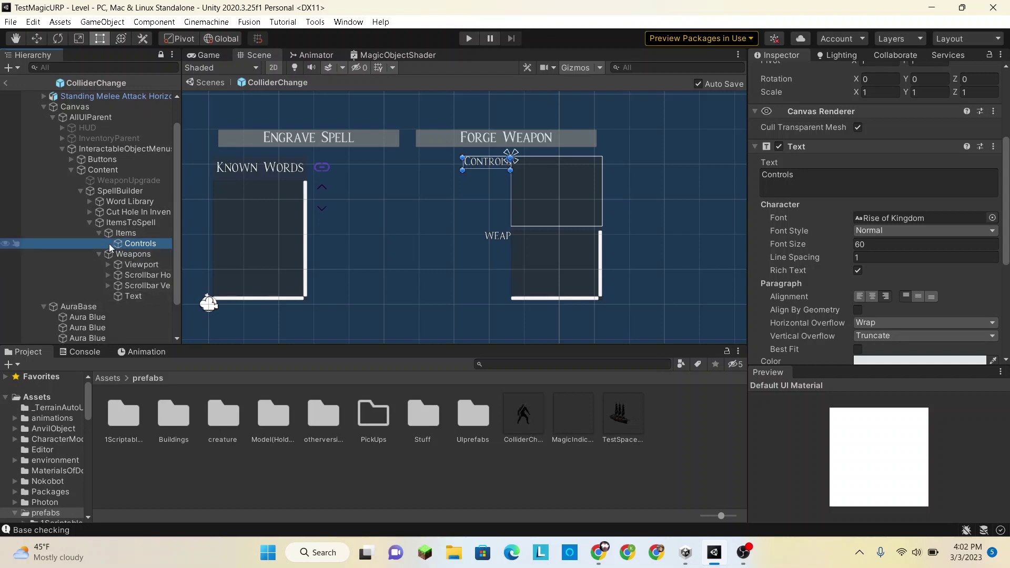
{"action": "left_click", "coordinate": [99, 254]}
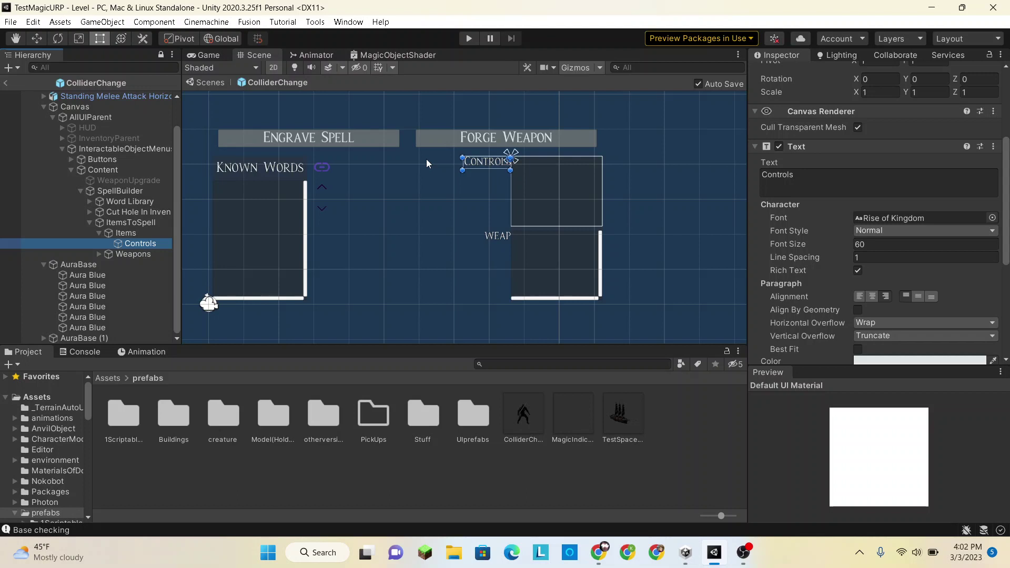
{"action": "scroll", "coordinate": [913, 154], "scroll_direction": "up", "scroll_amount": 5}
{"action": "left_click", "coordinate": [837, 74]}
{"action": "type", "text": "Text"}
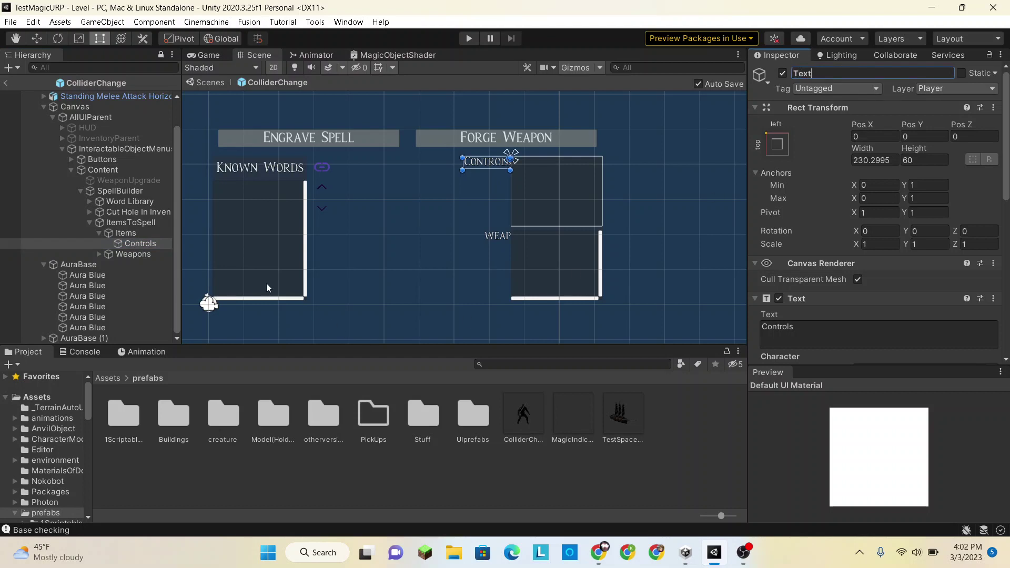
{"action": "left_click", "coordinate": [129, 243]}
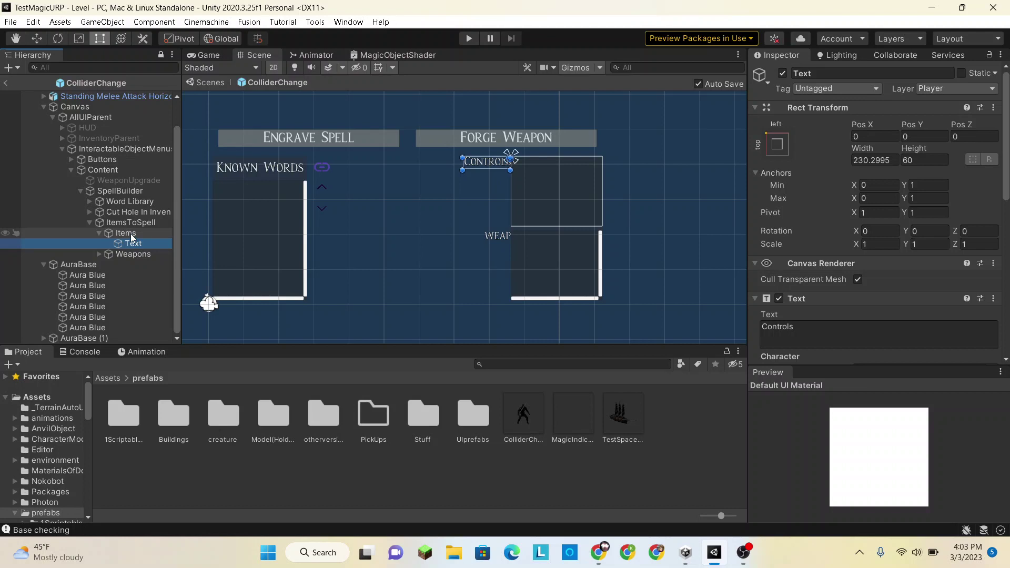
Add a Grid Layout Group component to the Items object
{"action": "left_click", "coordinate": [131, 233]}
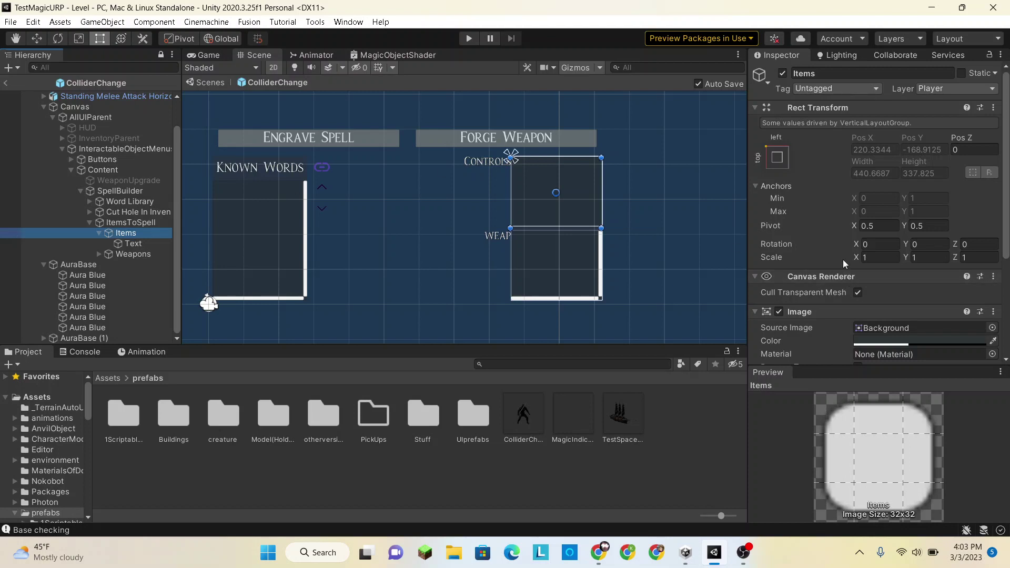
{"action": "scroll", "coordinate": [843, 260], "scroll_direction": "down", "scroll_amount": 5}
{"action": "left_click", "coordinate": [838, 345]}
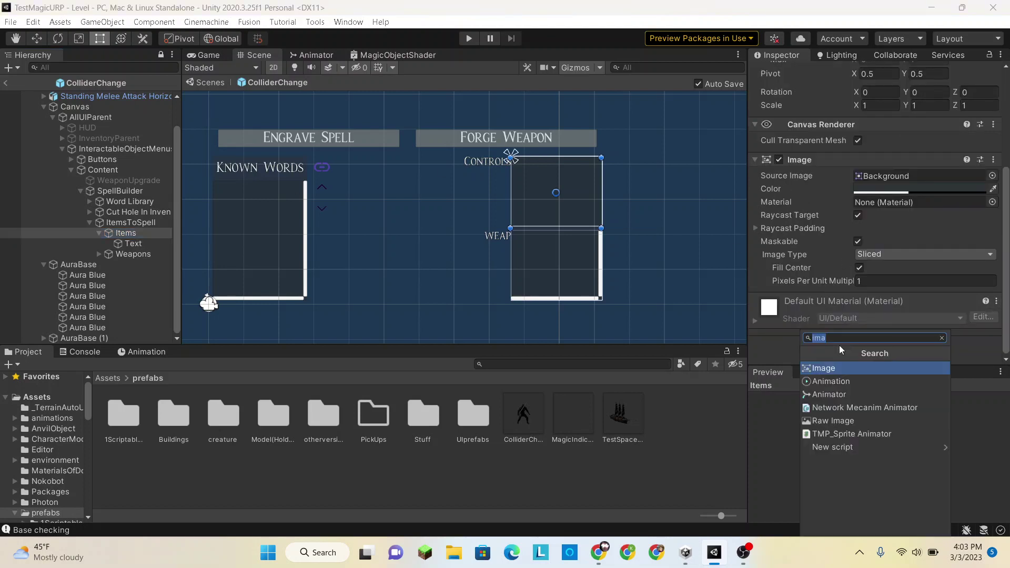
{"action": "key", "text": "BackSpace"}
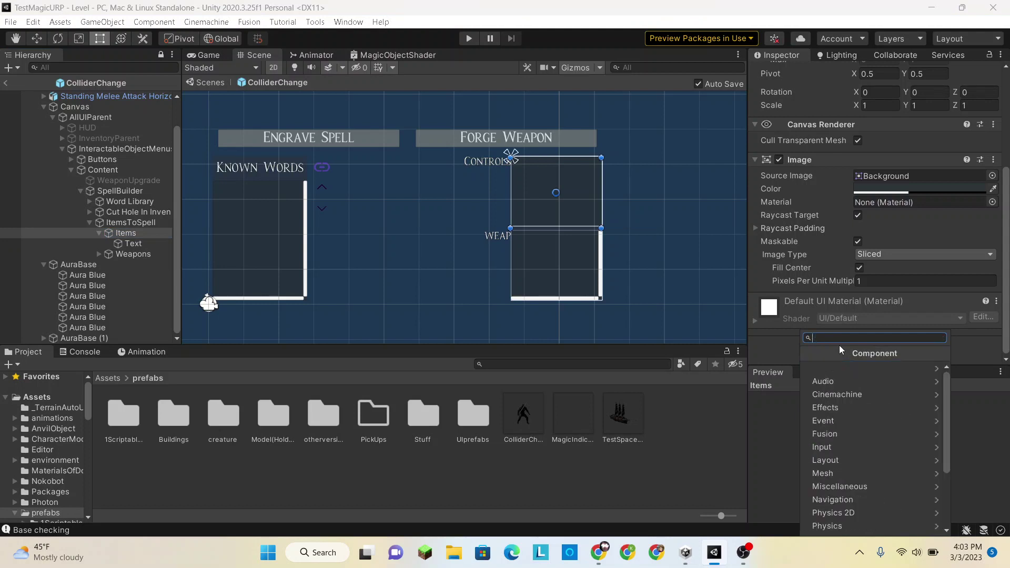
{"action": "type", "text": "grid"}
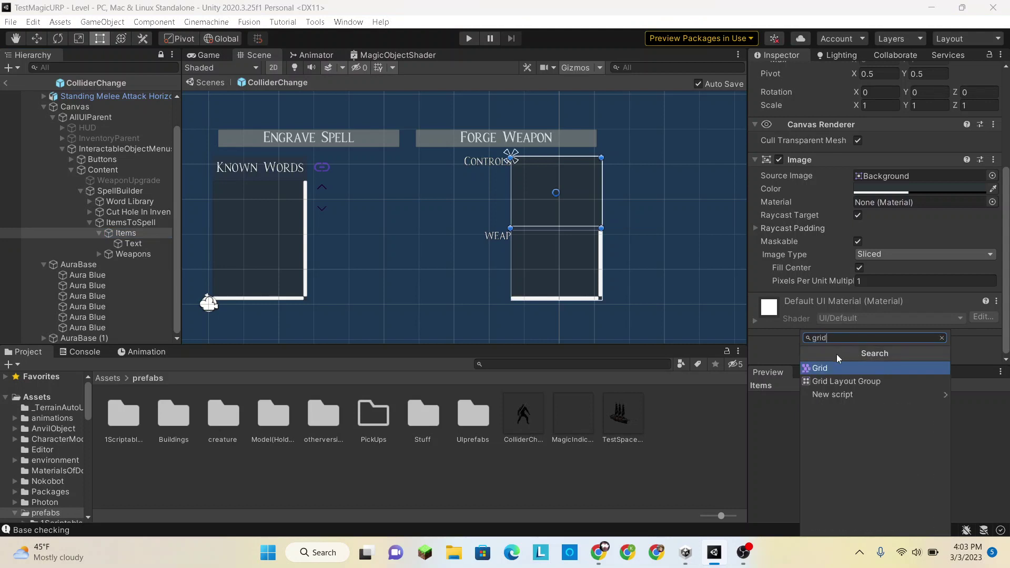
{"action": "left_click", "coordinate": [833, 382]}
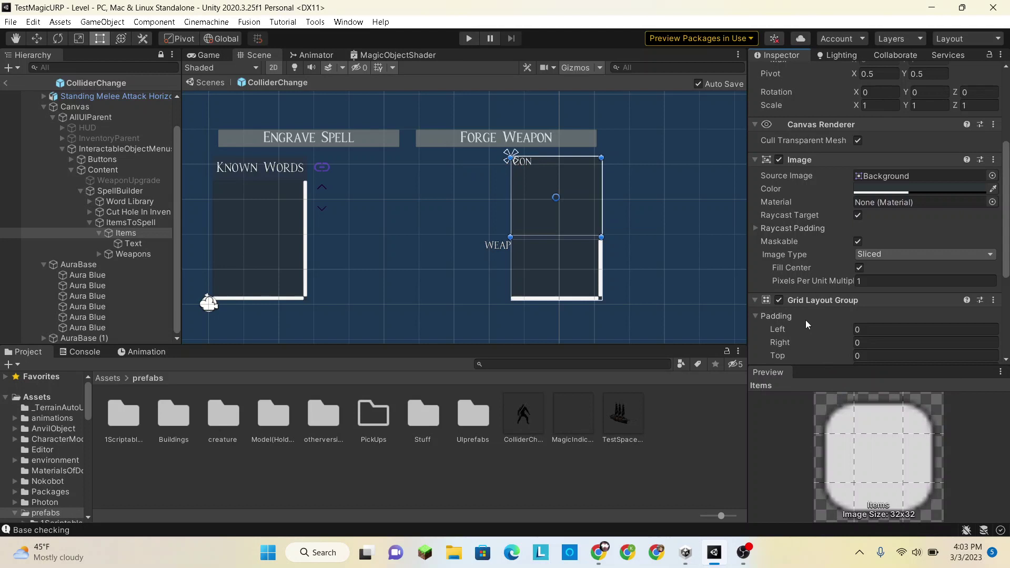
{"action": "scroll", "coordinate": [822, 301], "scroll_direction": "down", "scroll_amount": 3}
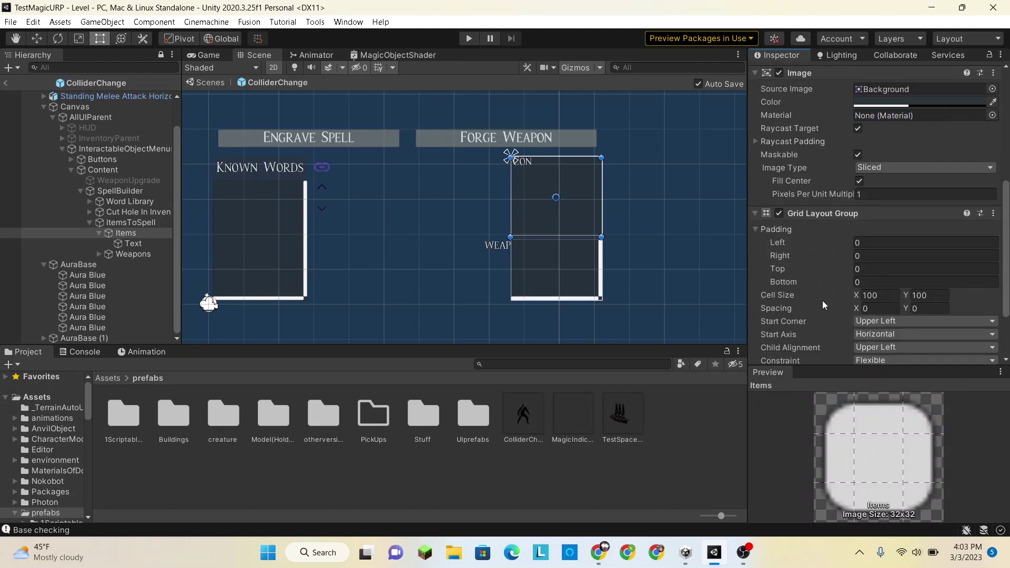
Add a Layout Element component to the Text object under Items and enable Ignore Layout
{"action": "left_click", "coordinate": [133, 244]}
{"action": "scroll", "coordinate": [867, 352], "scroll_direction": "down", "scroll_amount": 3}
{"action": "left_click", "coordinate": [867, 352]}
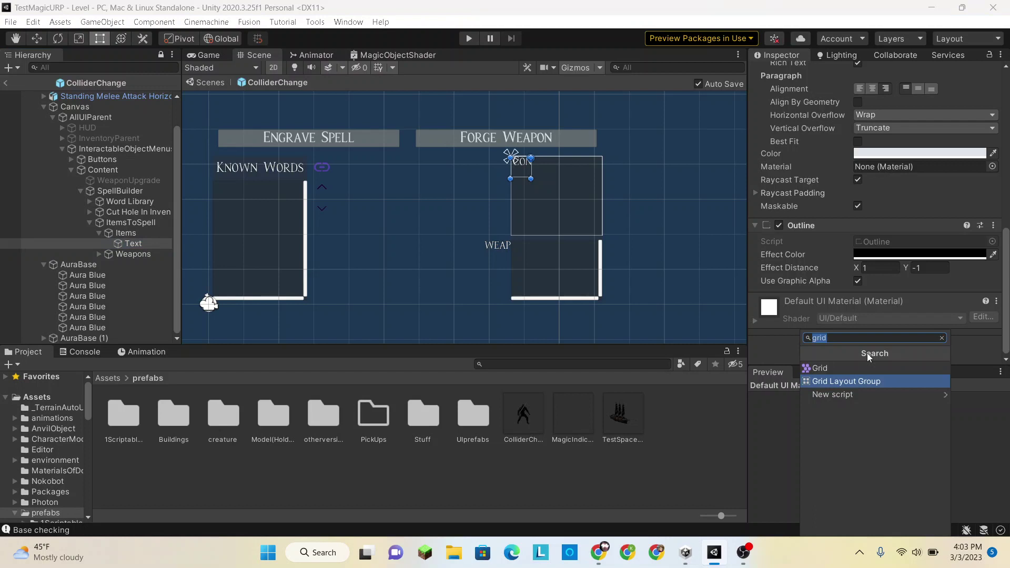
{"action": "type", "text": "la"}
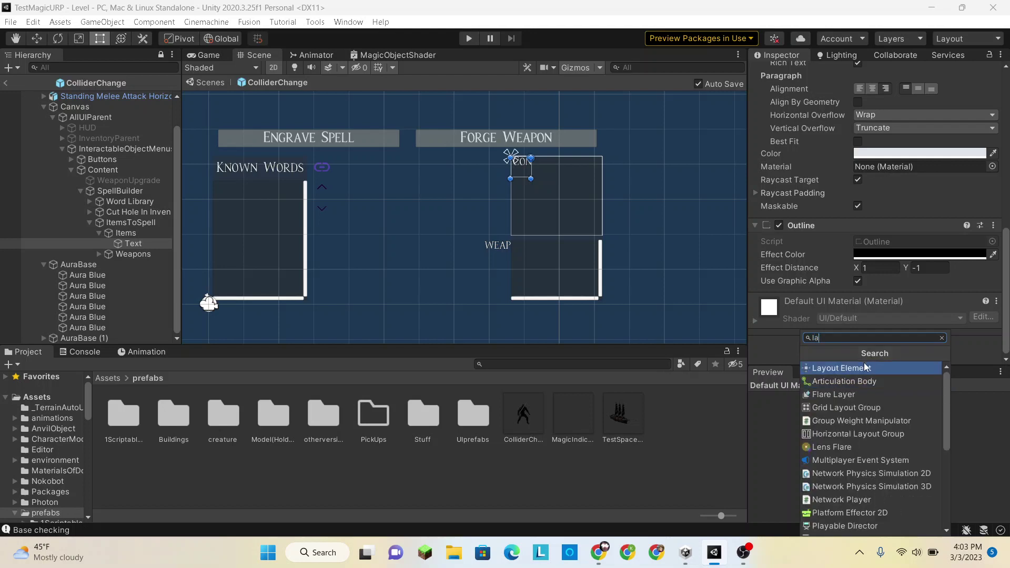
{"action": "left_click", "coordinate": [866, 367]}
{"action": "scroll", "coordinate": [864, 265], "scroll_direction": "down", "scroll_amount": 5}
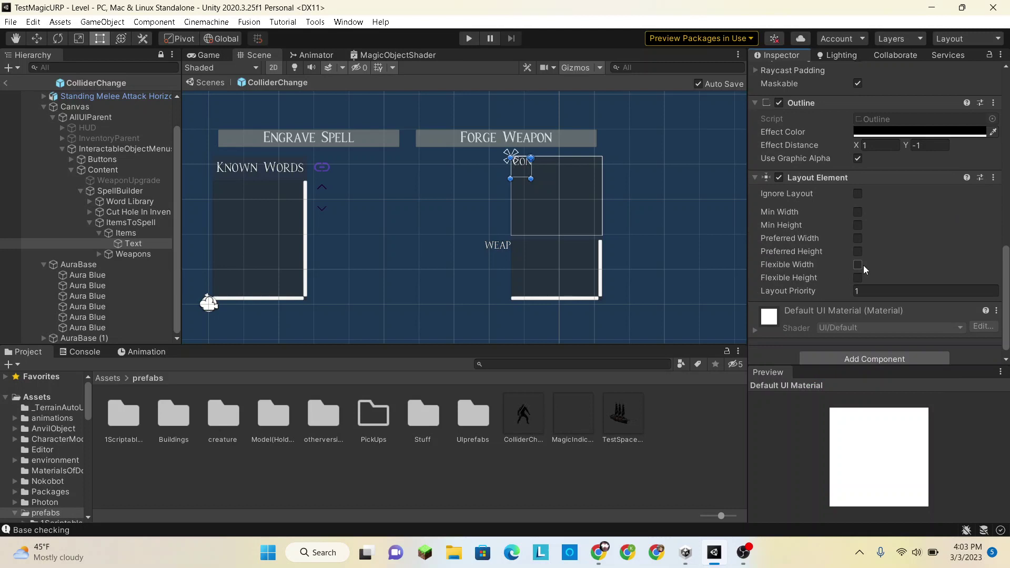
{"action": "left_click", "coordinate": [856, 192]}
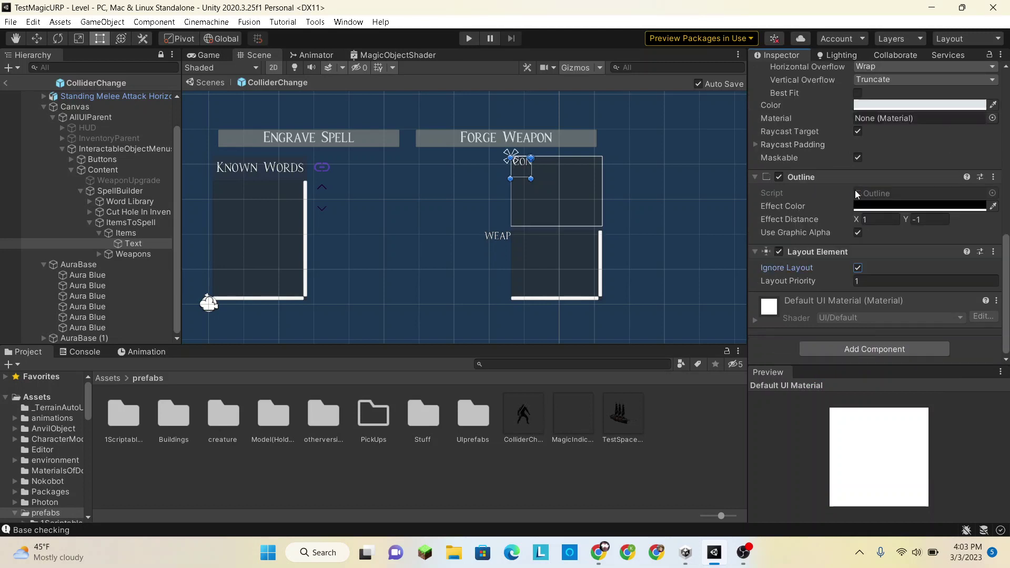
Try the top-right anchor preset on the Text object and return it to top-left
{"action": "scroll", "coordinate": [847, 179], "scroll_direction": "up", "scroll_amount": 10}
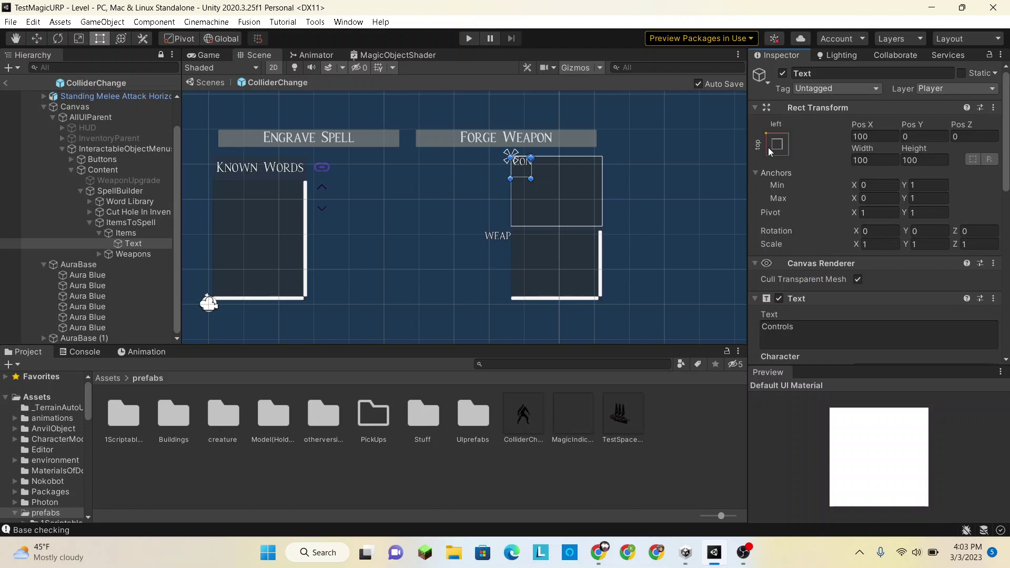
{"action": "left_click", "coordinate": [774, 146]}
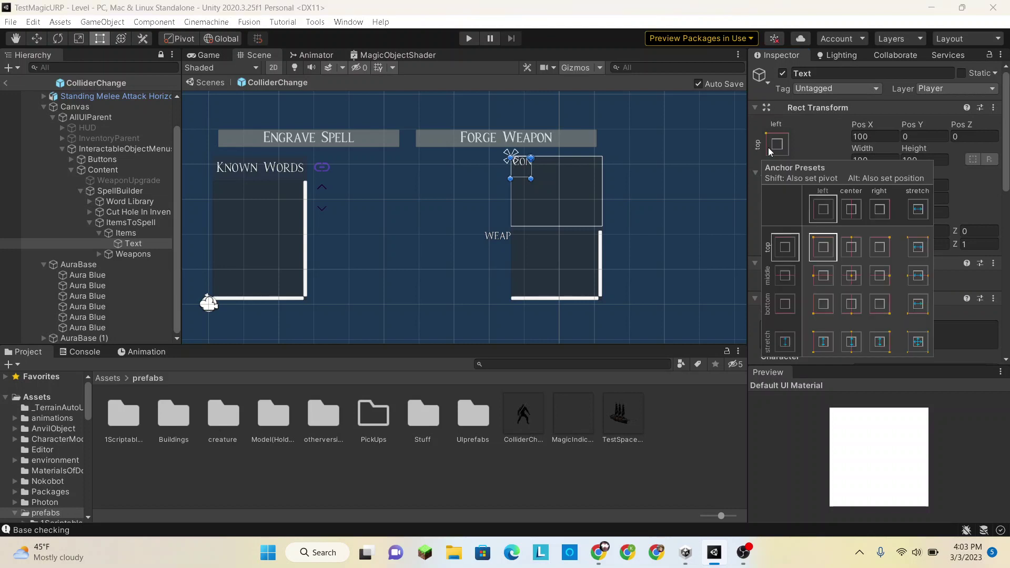
{"action": "left_click", "coordinate": [880, 249]}
{"action": "left_click", "coordinate": [832, 252]}
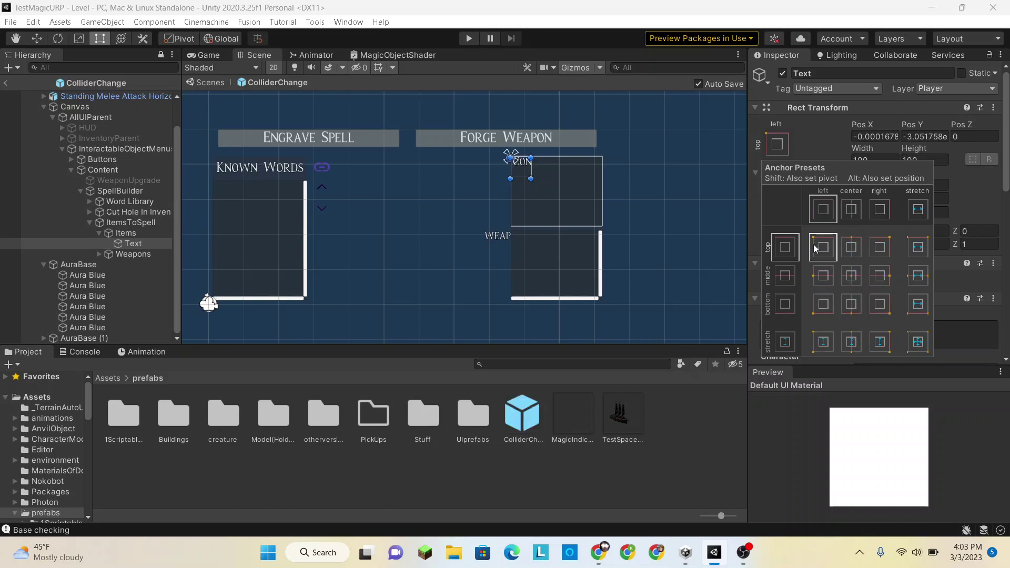
{"action": "left_click", "coordinate": [880, 252]}
{"action": "left_click", "coordinate": [823, 250]}
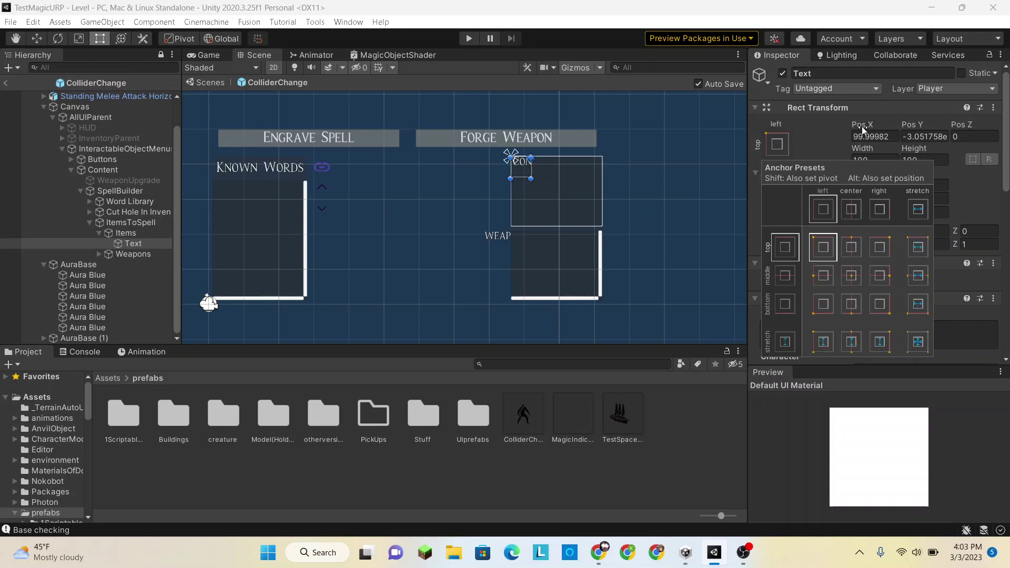
{"action": "left_click", "coordinate": [842, 131]}
Set the Text object's Pos X and Pos Y to 0
{"action": "left_click", "coordinate": [875, 134]}
{"action": "type", "text": "0"}
{"action": "left_click", "coordinate": [927, 137]}
{"action": "type", "text": "0"}
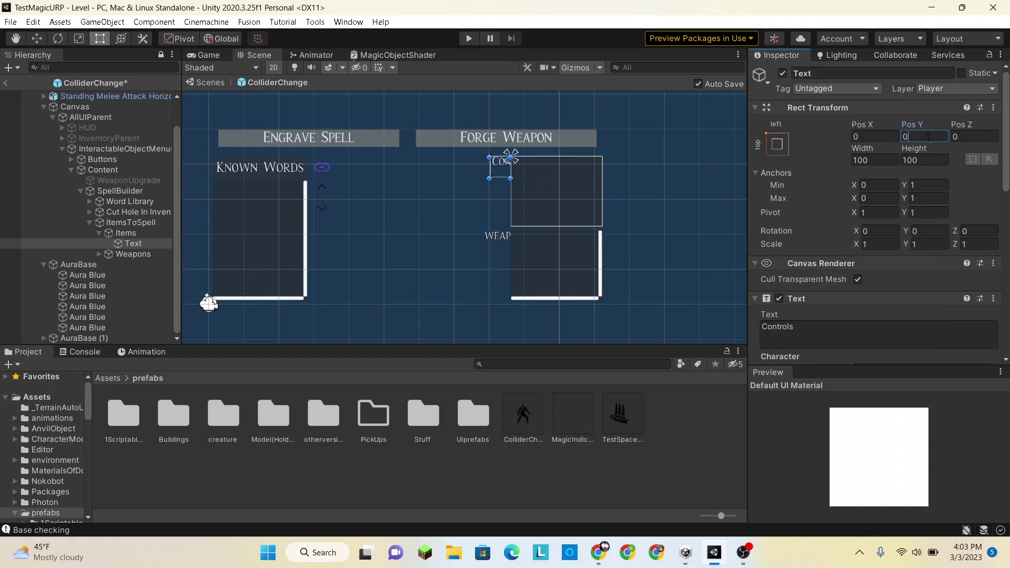
Resize the Controls label's text box to a width of 250 and a height of about 68
{"action": "left_click", "coordinate": [489, 166]}
{"action": "left_click_drag", "start_coordinate": [489, 166], "coordinate": [457, 166]}
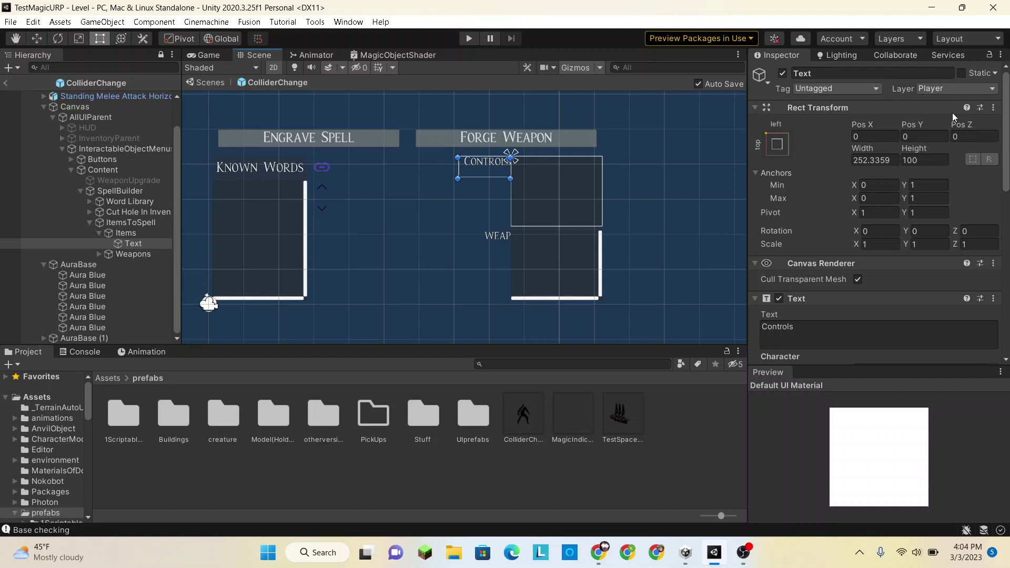
{"action": "left_click", "coordinate": [889, 162]}
{"action": "type", "text": "2"}
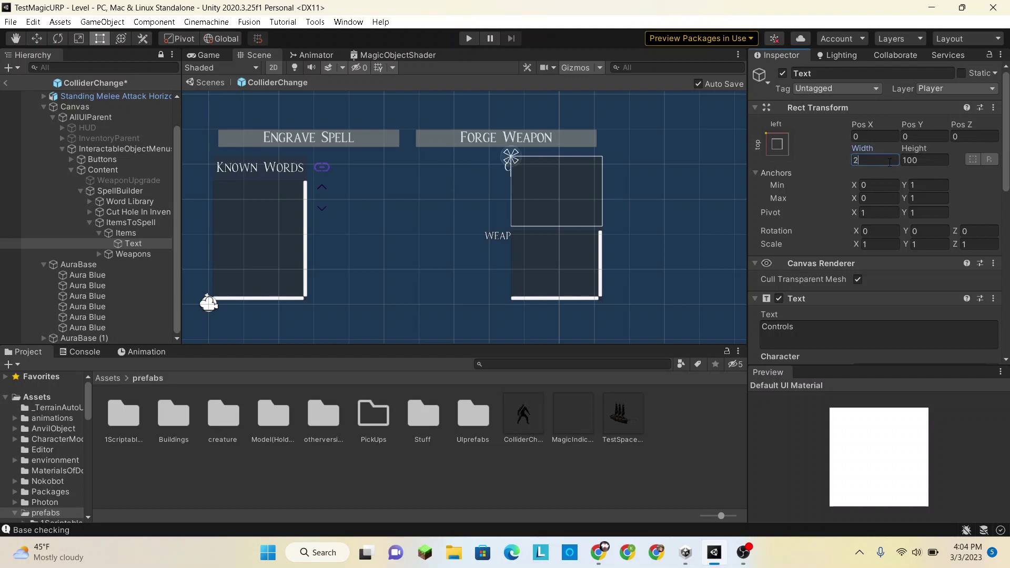
{"action": "type", "text": "50"}
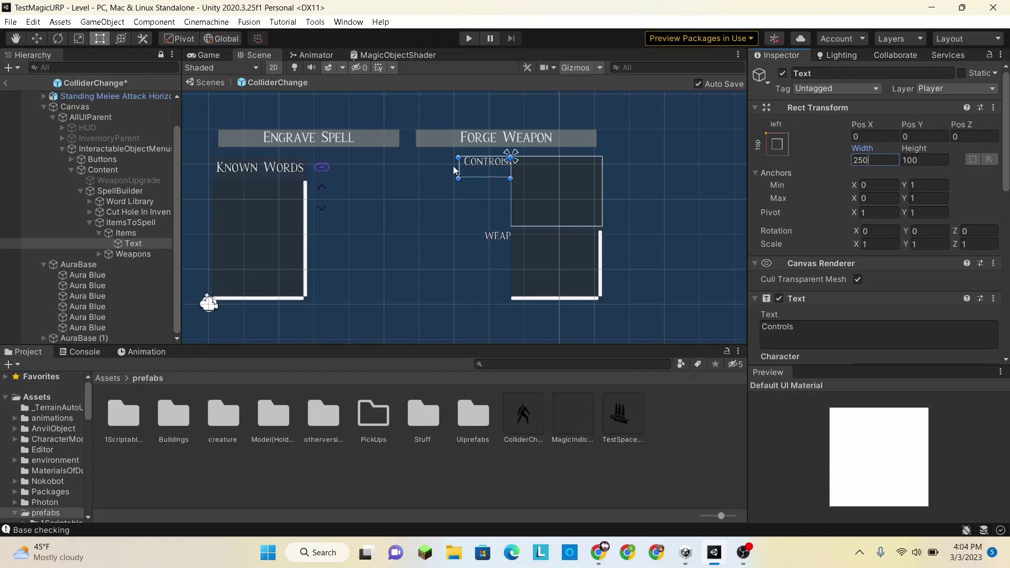
{"action": "left_click_drag", "start_coordinate": [475, 177], "coordinate": [476, 172]}
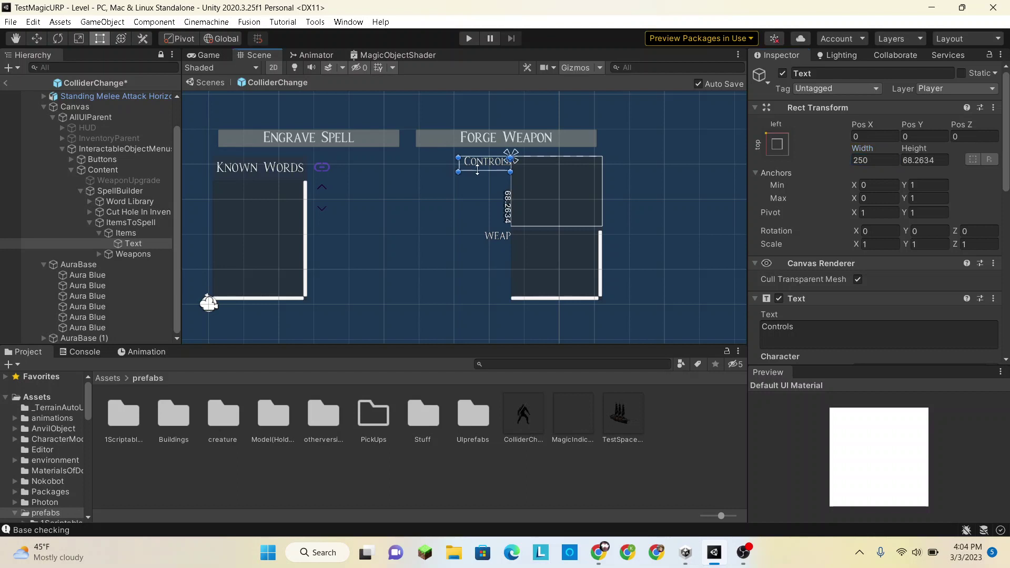
Add a UI Button as a child of Items and duplicate it three times
{"action": "left_click", "coordinate": [132, 229]}
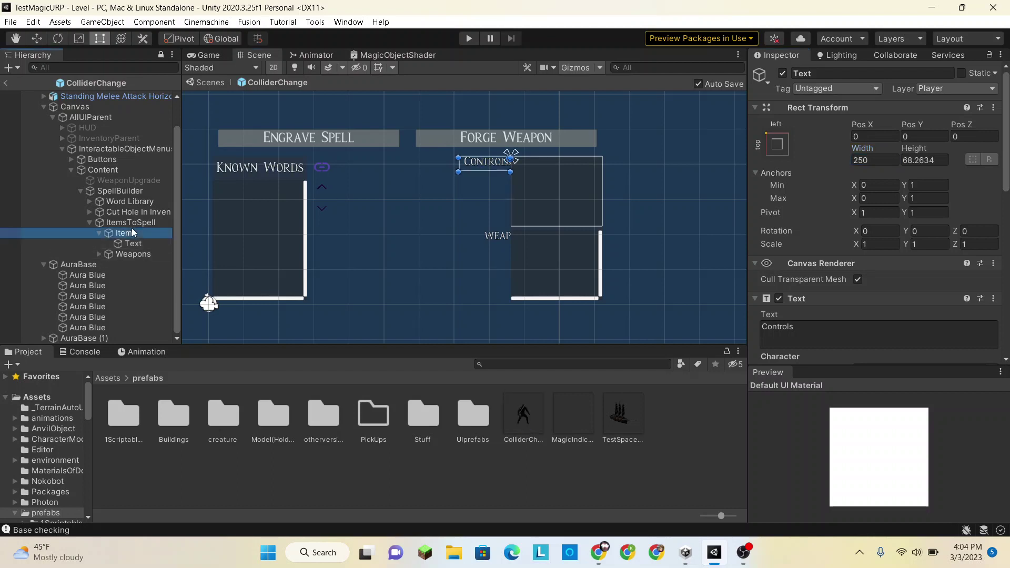
{"action": "right_click", "coordinate": [132, 232]}
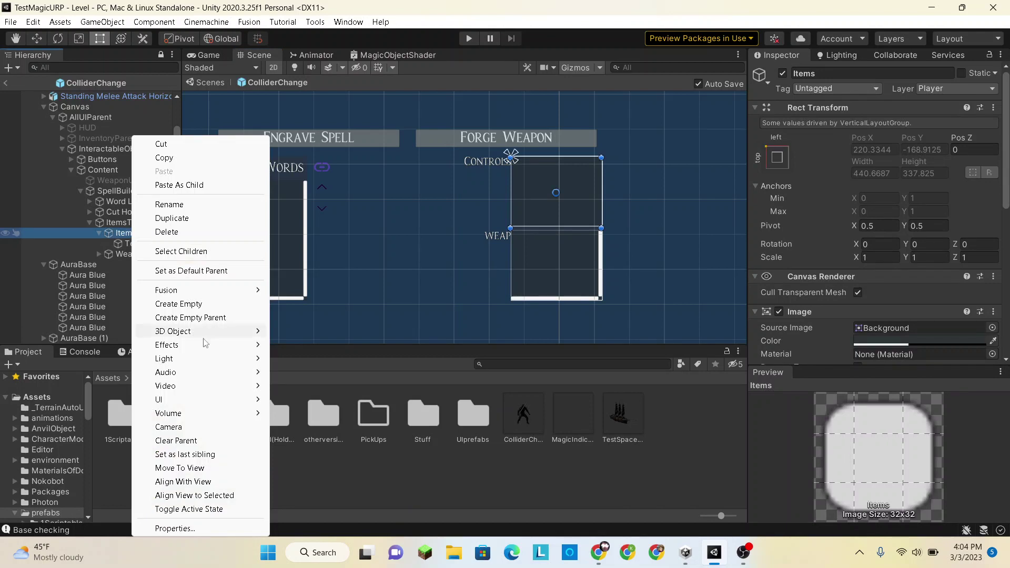
{"action": "mouse_move", "coordinate": [205, 400]}
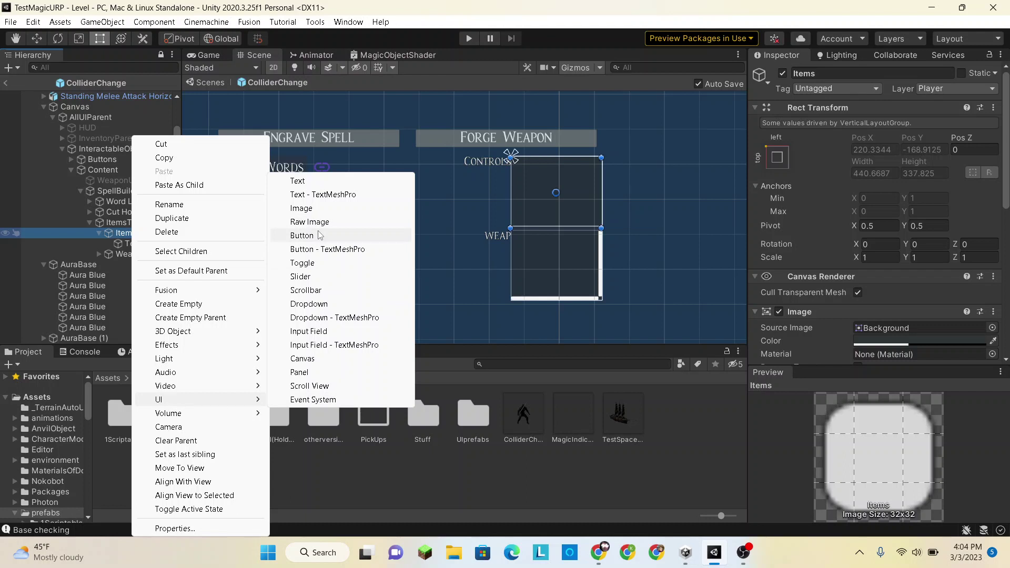
{"action": "left_click", "coordinate": [302, 236]}
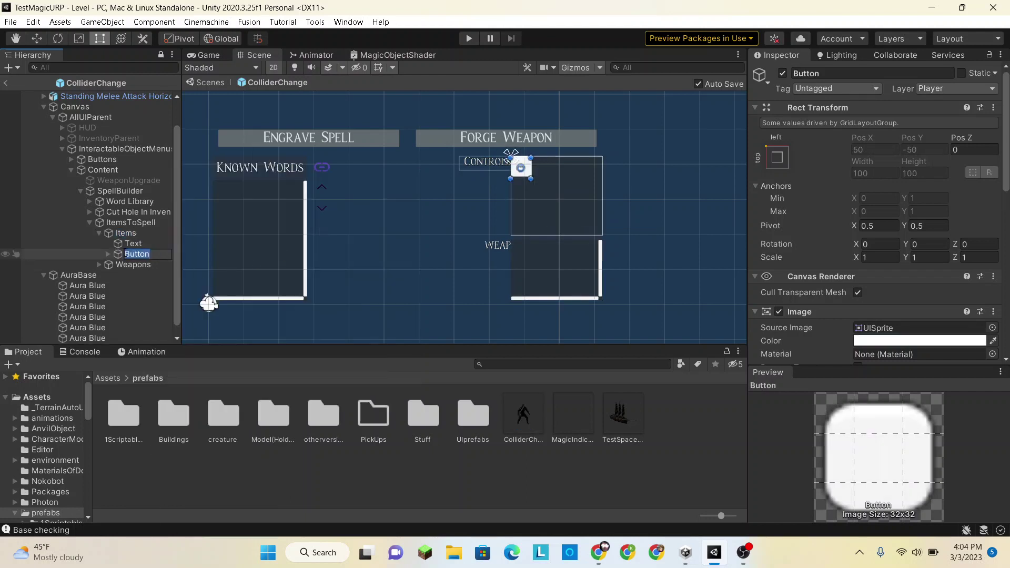
{"action": "key", "text": "Return"}
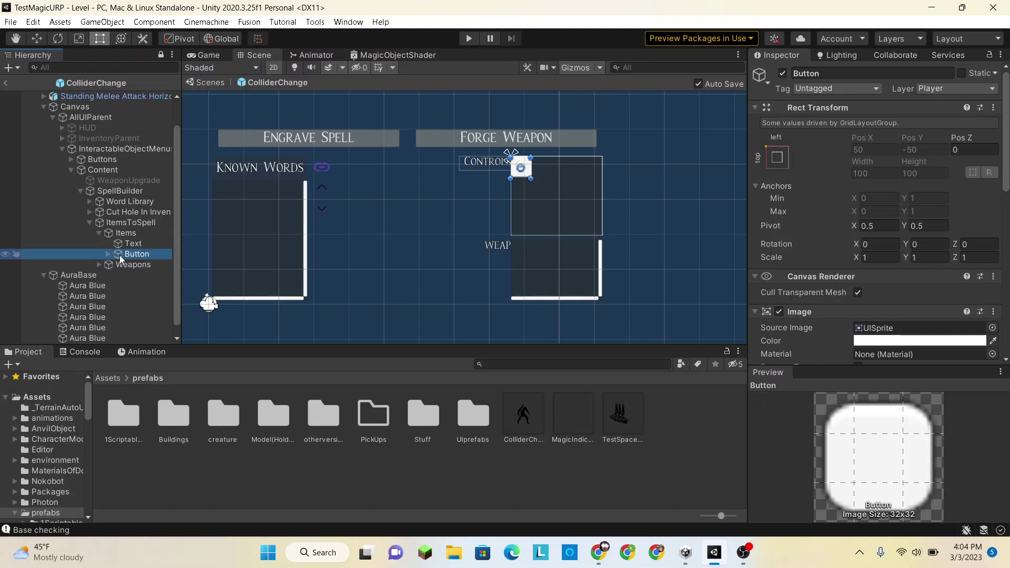
{"action": "key", "text": "ctrl+d"}
{"action": "key", "text": "ctrl+d"}
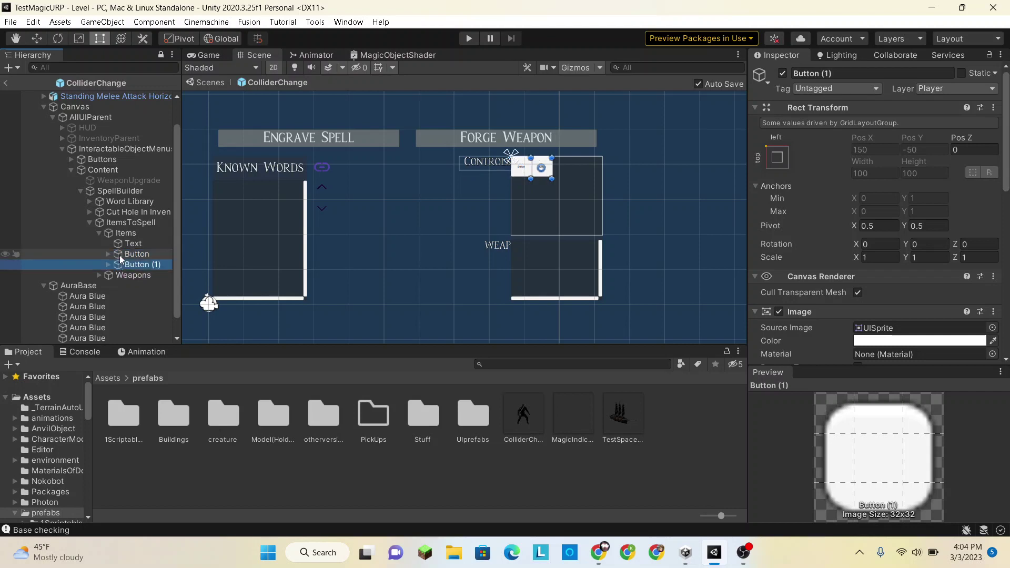
{"action": "key", "text": "ctrl+d"}
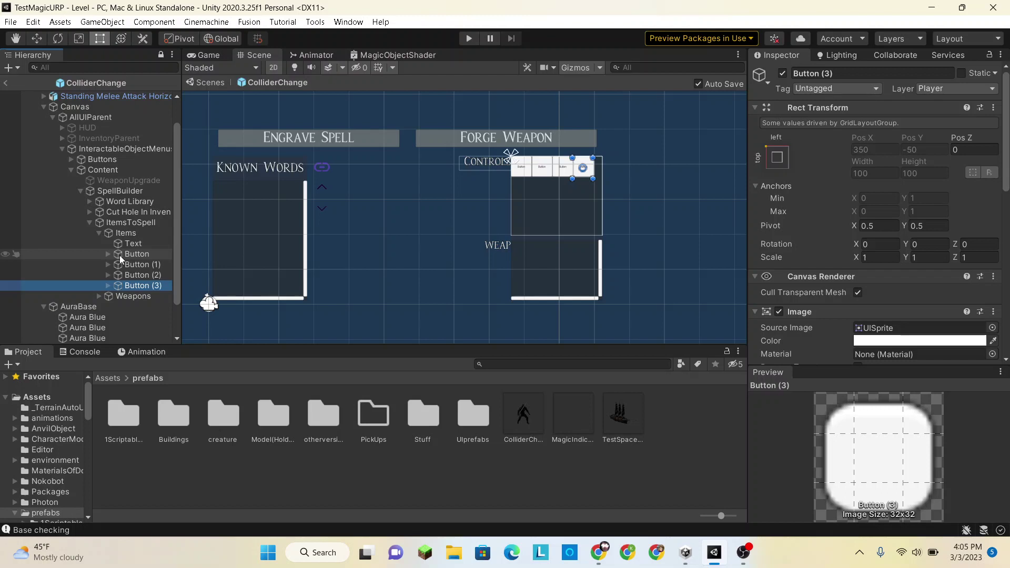
Add a UI Input Field as a child of Items and duplicate it once
{"action": "left_click_drag", "start_coordinate": [120, 256], "coordinate": [121, 238]}
{"action": "left_click", "coordinate": [121, 235]}
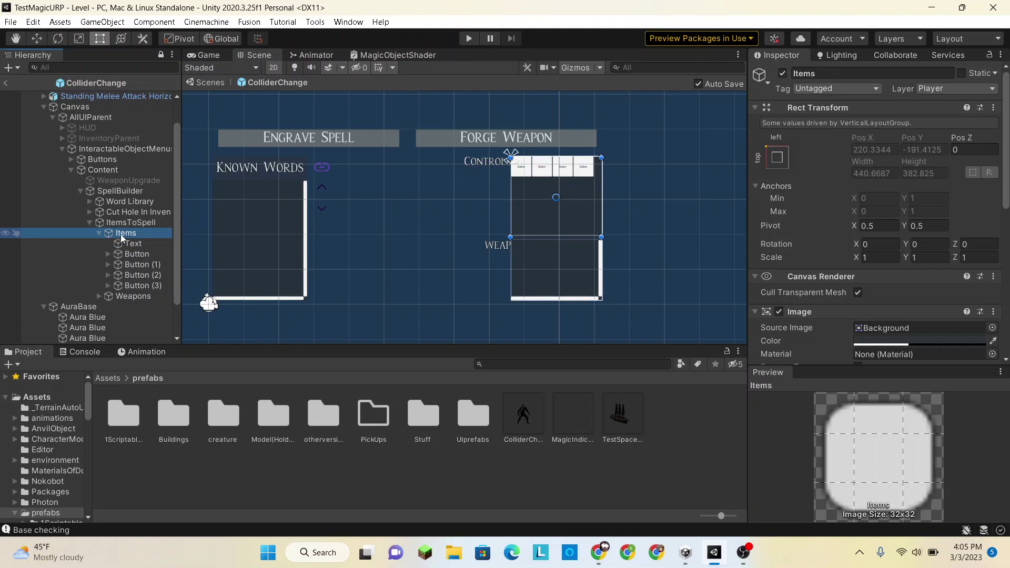
{"action": "right_click", "coordinate": [121, 234]}
{"action": "mouse_move", "coordinate": [190, 399]}
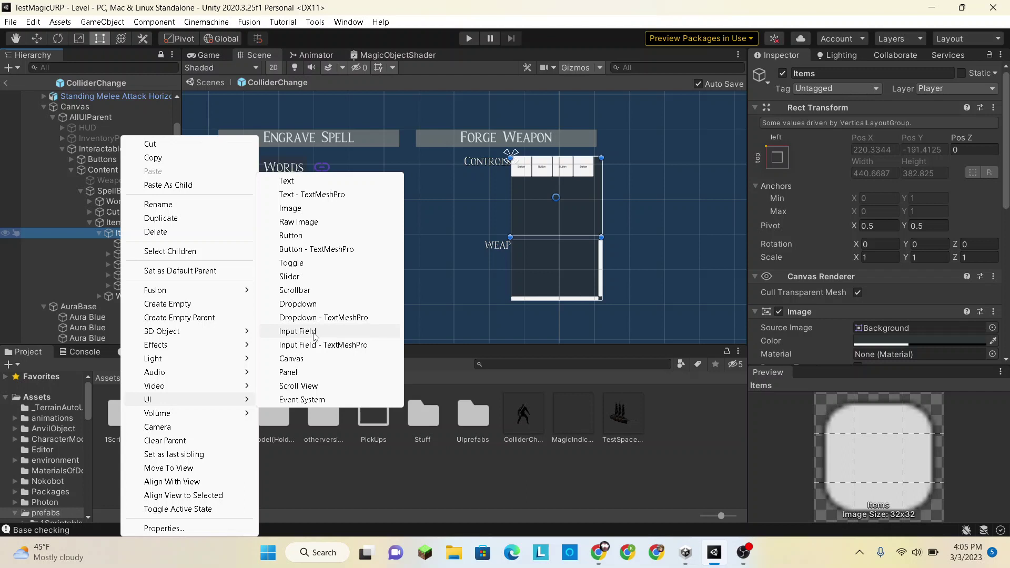
{"action": "left_click", "coordinate": [297, 332]}
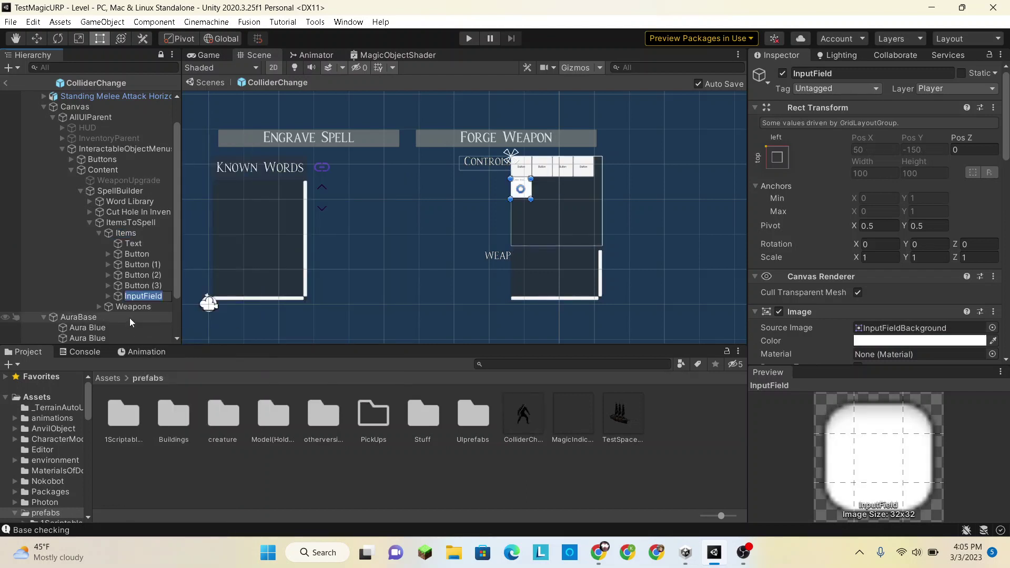
{"action": "left_click", "coordinate": [117, 299]}
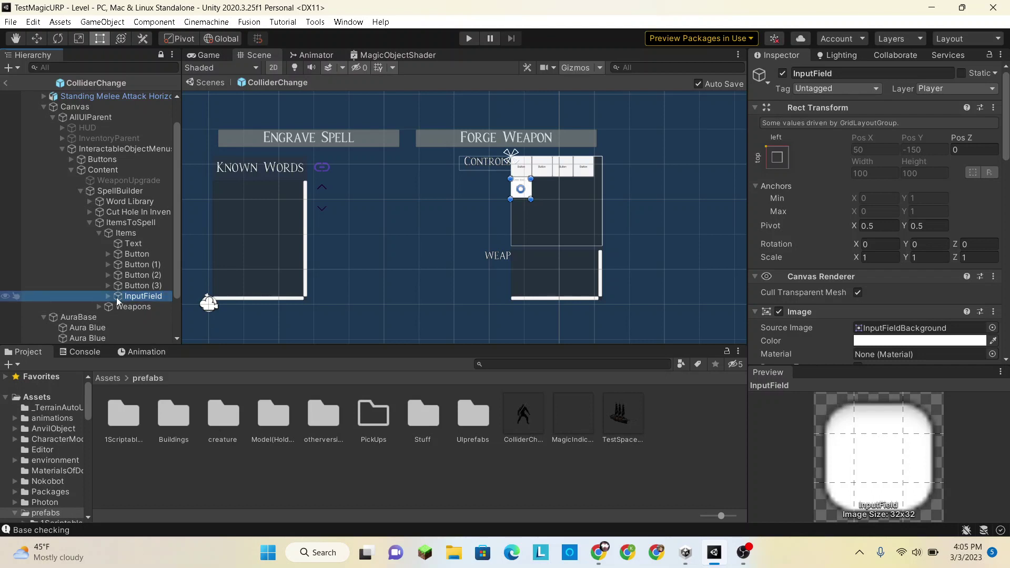
{"action": "key", "text": "ctrl+d"}
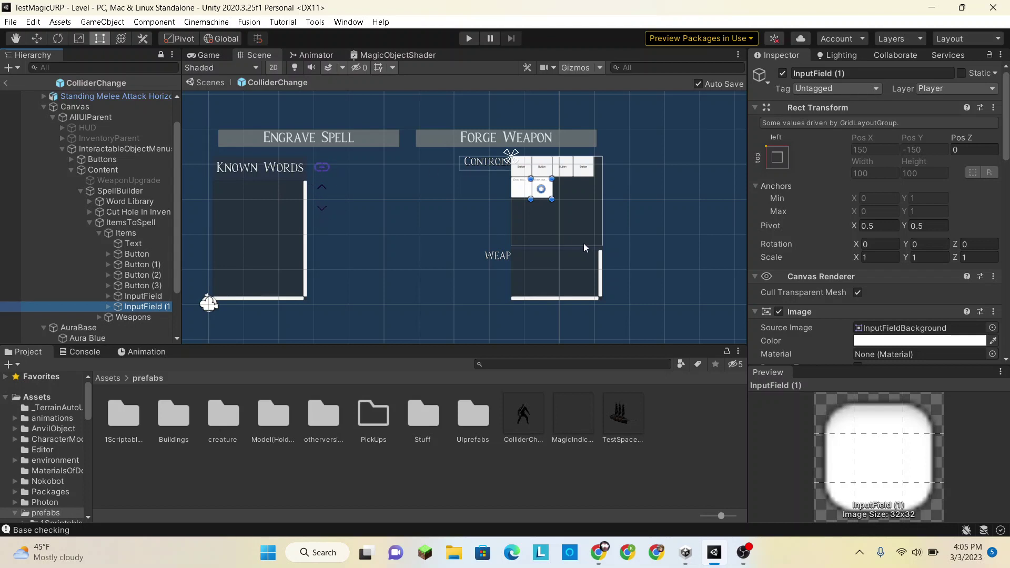
Duplicate Button (3) under Items three times to extend the grid
{"action": "left_click", "coordinate": [151, 285]}
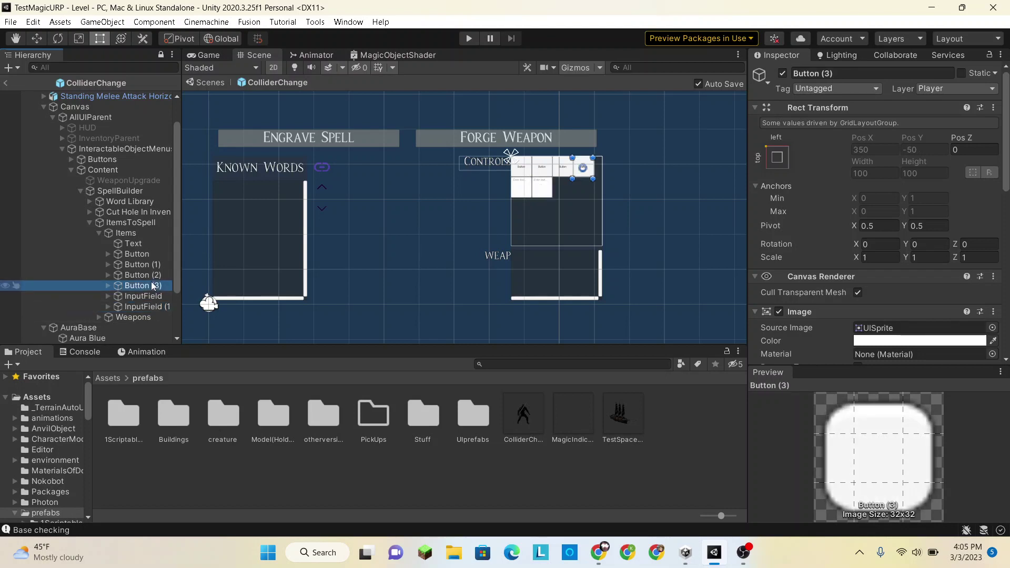
{"action": "key", "text": "ctrl+d"}
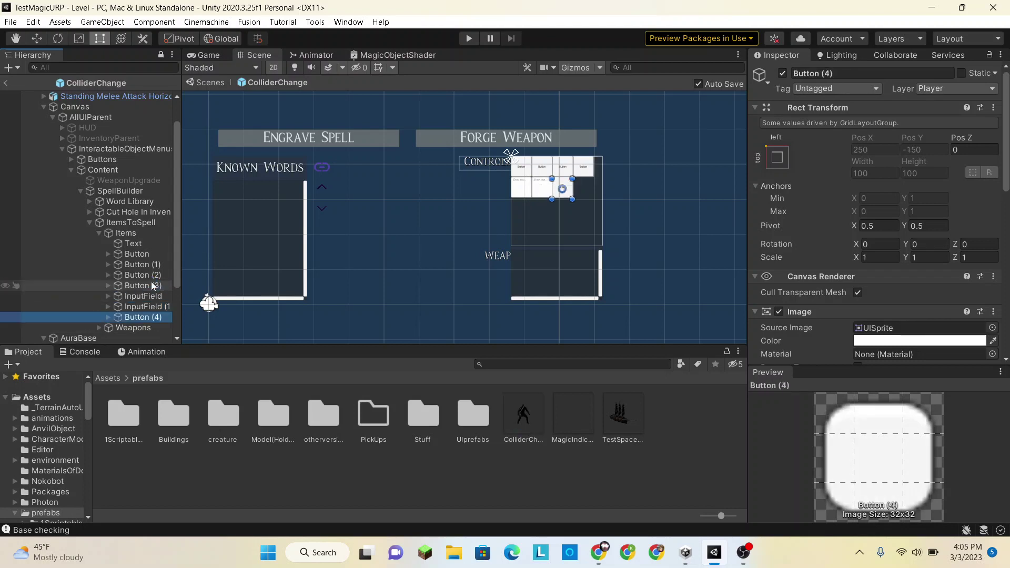
{"action": "key", "text": "ctrl+d"}
{"action": "key", "text": "ctrl+d"}
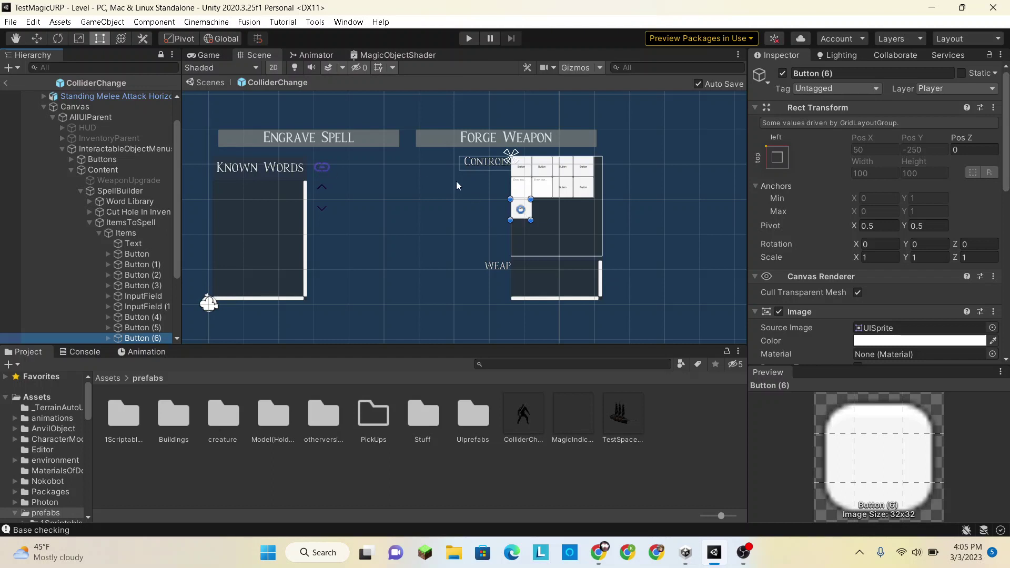
Add a Layout Element component to Button (6) and enable its Preferred Width at 136.28
{"action": "scroll", "coordinate": [118, 277], "scroll_direction": "down", "scroll_amount": 3}
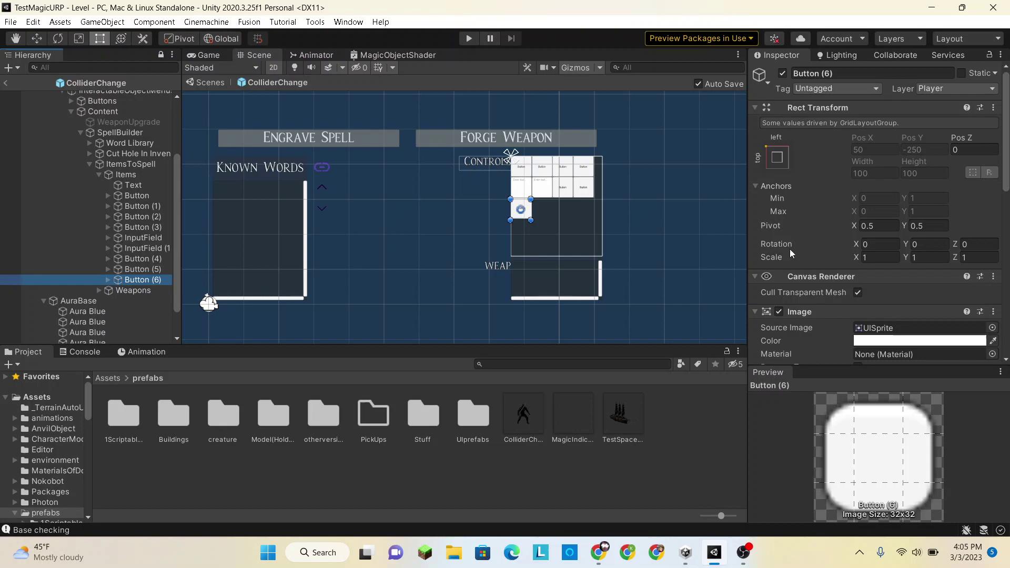
{"action": "scroll", "coordinate": [790, 249], "scroll_direction": "down", "scroll_amount": 5}
{"action": "left_click", "coordinate": [844, 349]}
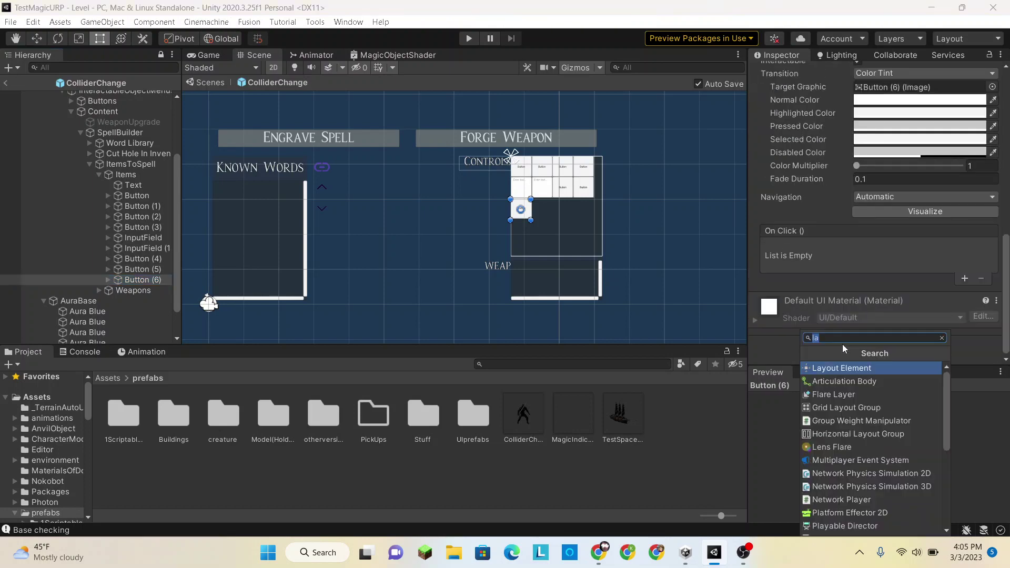
{"action": "left_click", "coordinate": [847, 372]}
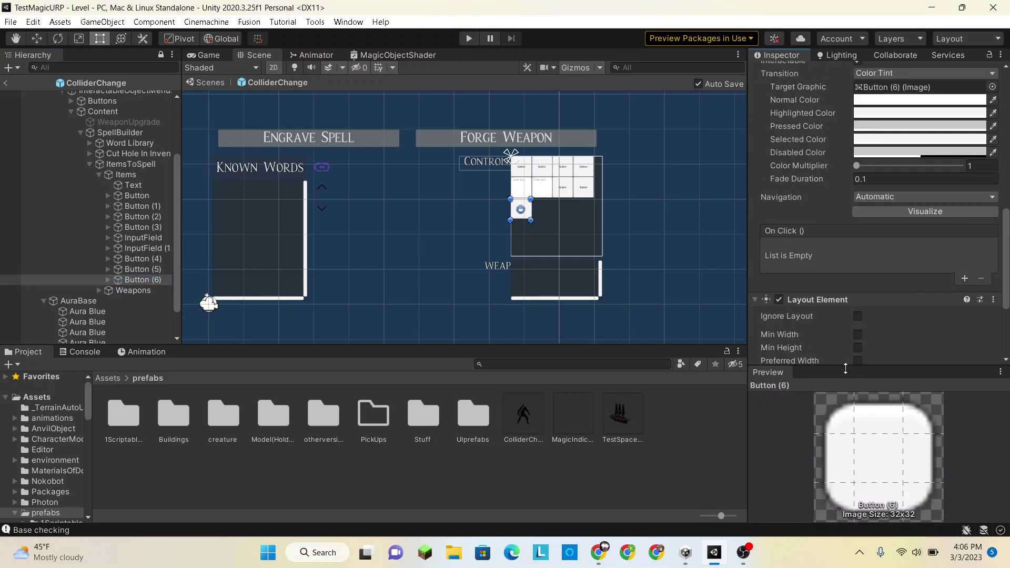
{"action": "scroll", "coordinate": [860, 302], "scroll_direction": "down", "scroll_amount": 3}
{"action": "scroll", "coordinate": [861, 302], "scroll_direction": "down", "scroll_amount": 2}
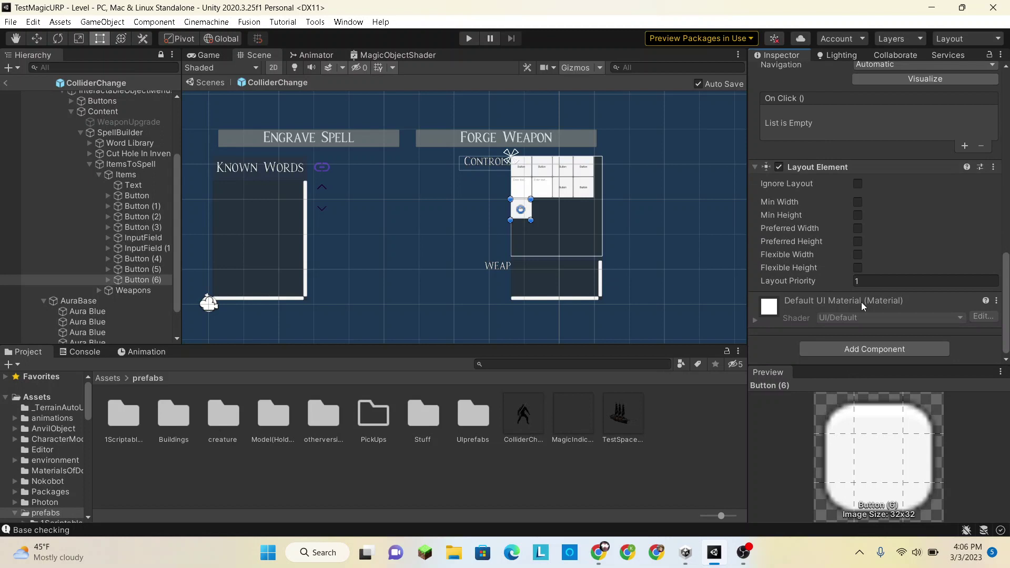
{"action": "left_click", "coordinate": [857, 227]}
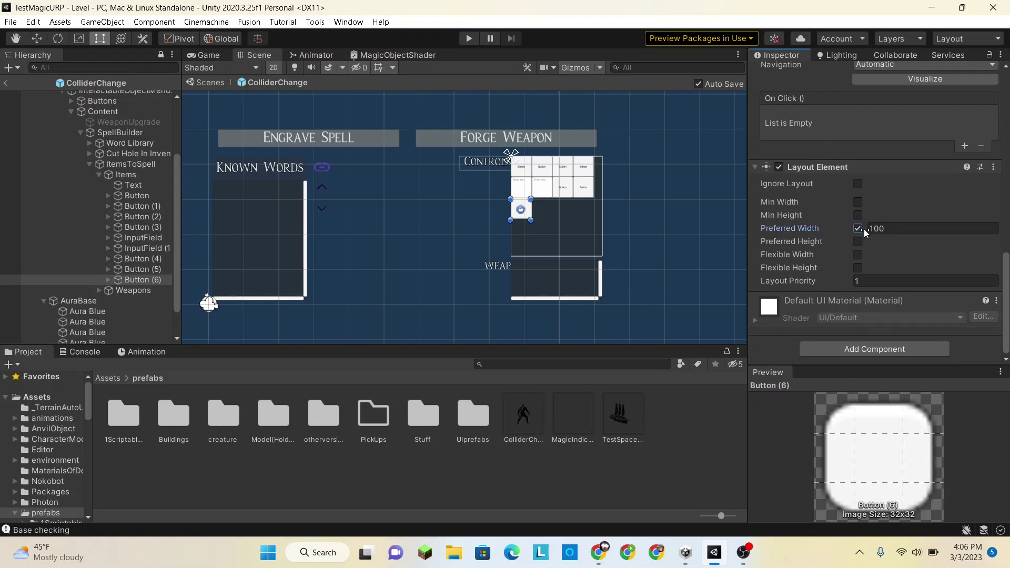
{"action": "left_click_drag", "start_coordinate": [866, 229], "coordinate": [624, 259]}
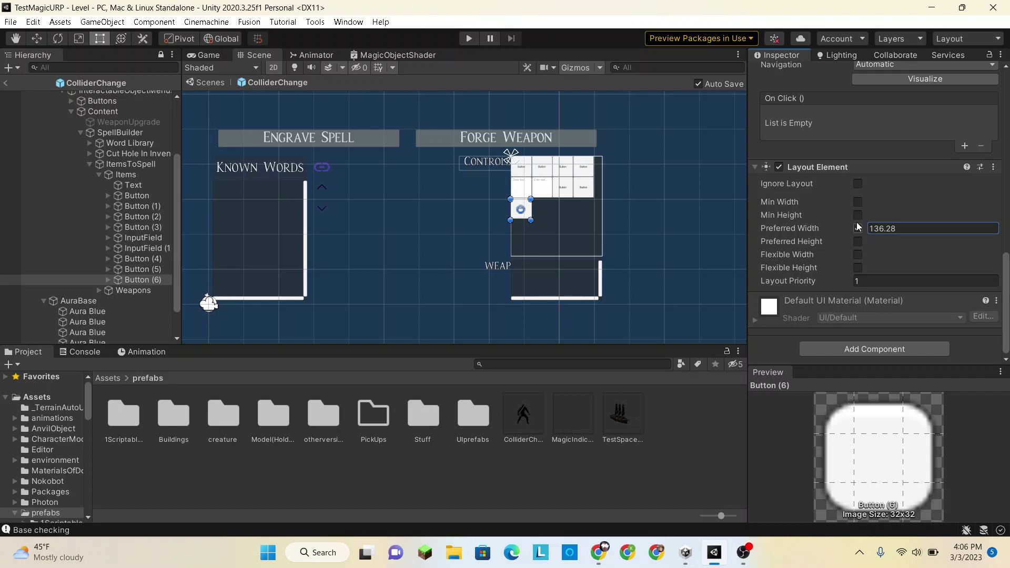
Enable Button (6)'s Min Width at 43.56 and Flexible Width at 30.4 in the Layout Element
{"action": "left_click", "coordinate": [857, 204]}
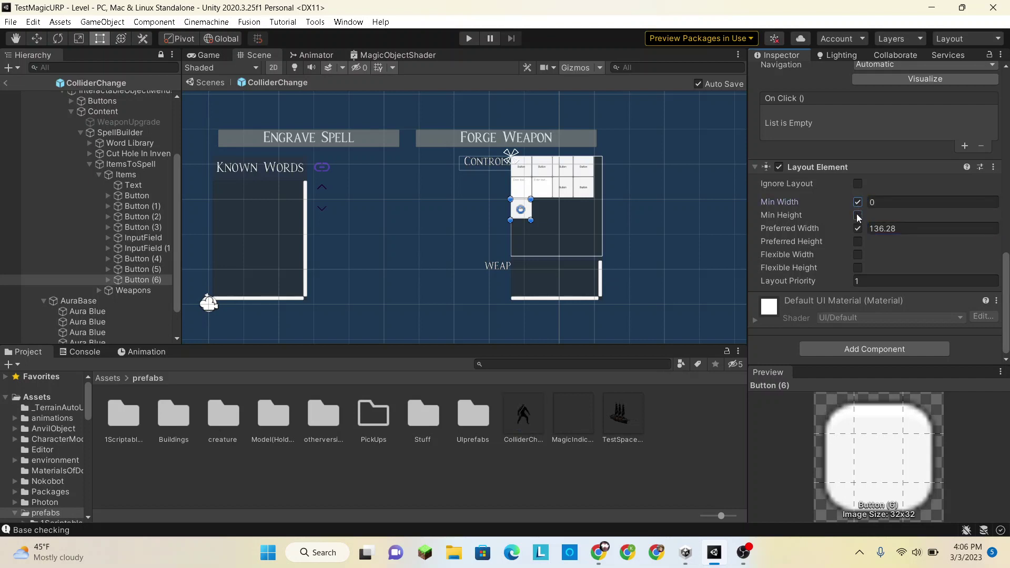
{"action": "left_click_drag", "start_coordinate": [866, 206], "coordinate": [949, 184]}
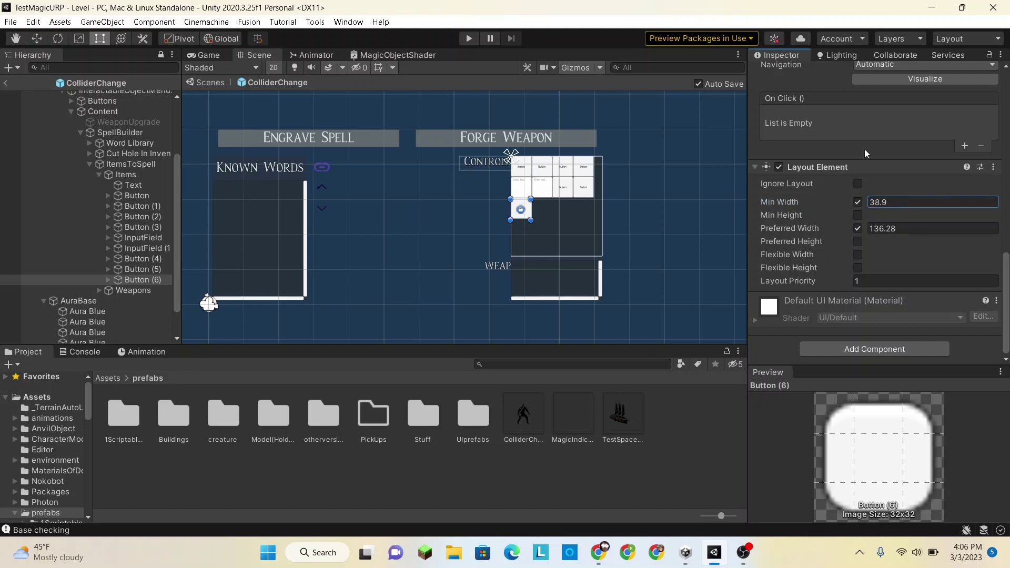
{"action": "left_click_drag", "start_coordinate": [882, 201], "coordinate": [970, 233]}
{"action": "left_click", "coordinate": [857, 254]}
{"action": "left_click_drag", "start_coordinate": [867, 259], "coordinate": [962, 268]}
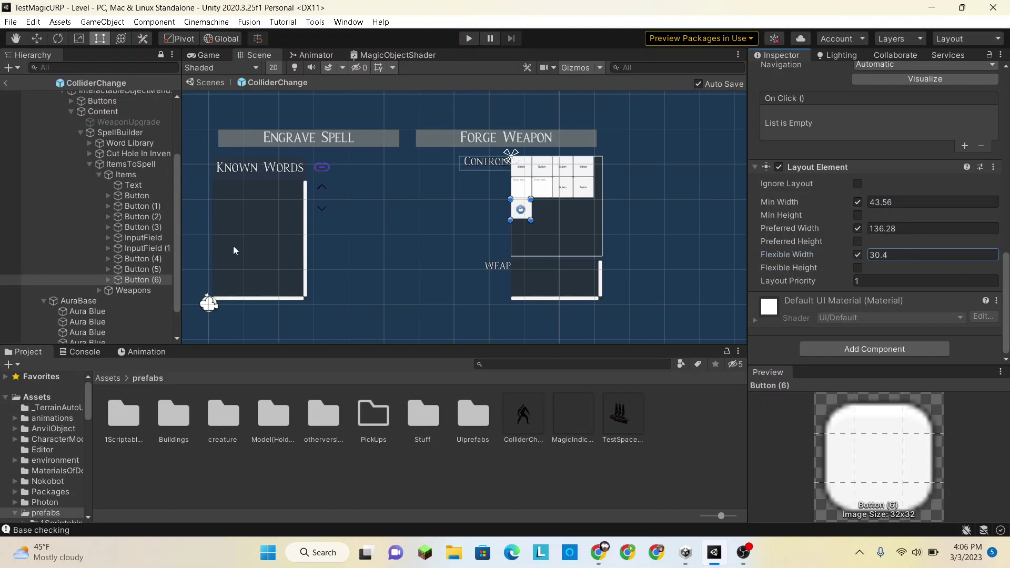
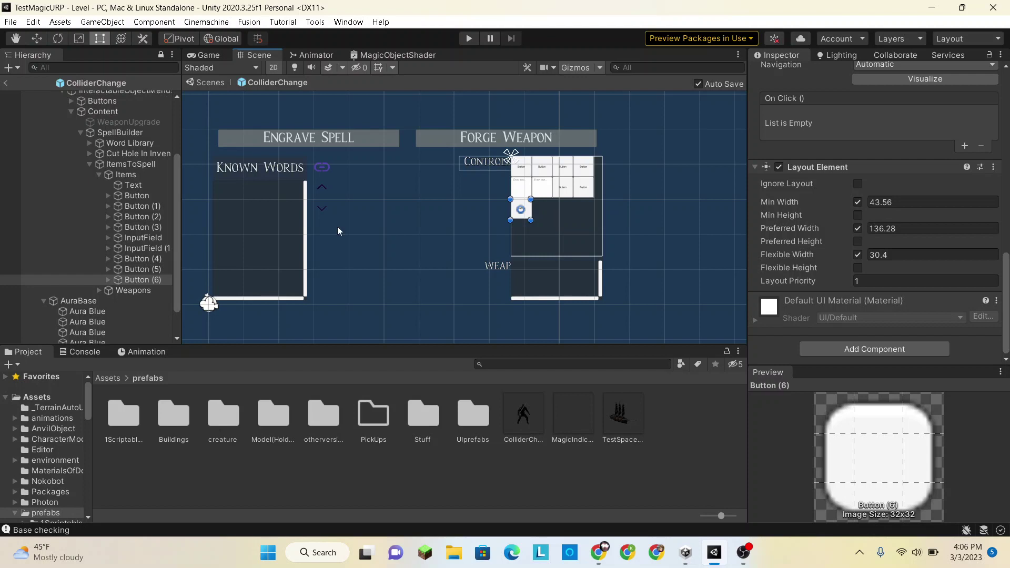
Examine the layout settings of ItemsToSpell and the component settings of the Weapons scroll view
{"action": "left_click", "coordinate": [130, 164]}
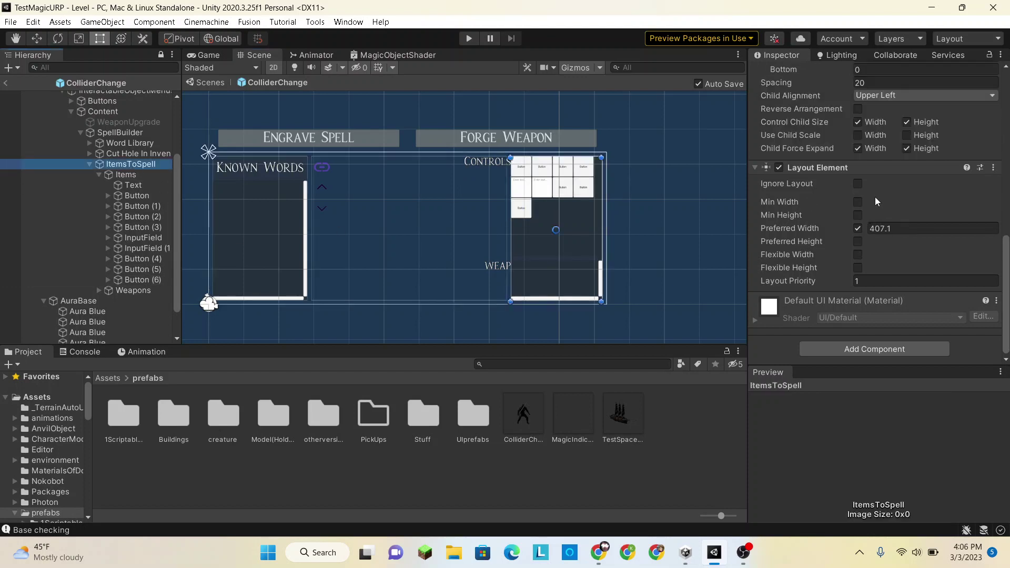
{"action": "scroll", "coordinate": [876, 200], "scroll_direction": "up", "scroll_amount": 10}
{"action": "scroll", "coordinate": [876, 200], "scroll_direction": "down", "scroll_amount": 5}
{"action": "scroll", "coordinate": [876, 200], "scroll_direction": "up", "scroll_amount": 2}
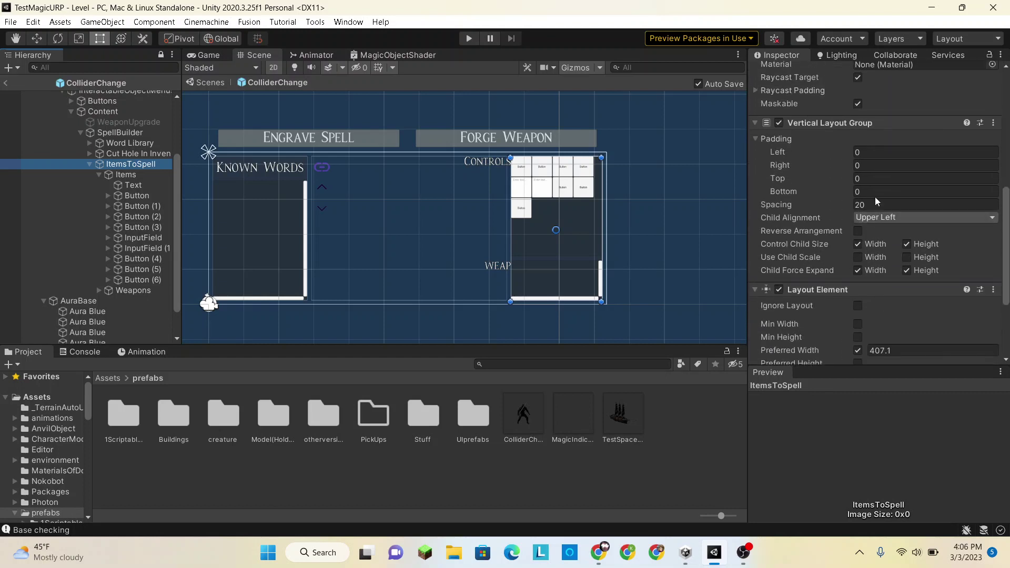
{"action": "scroll", "coordinate": [876, 197], "scroll_direction": "up", "scroll_amount": 1}
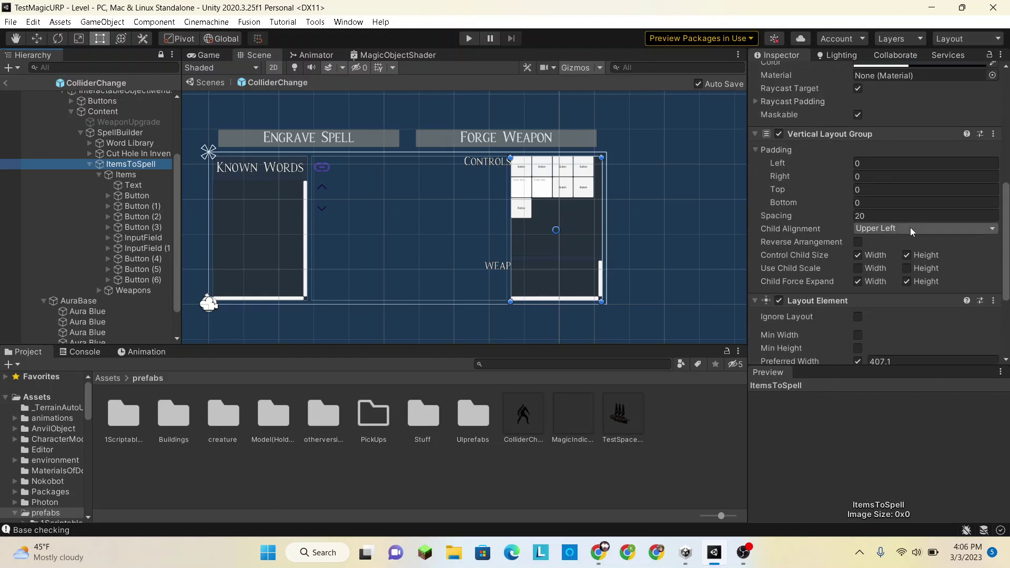
{"action": "scroll", "coordinate": [907, 238], "scroll_direction": "down", "scroll_amount": 5}
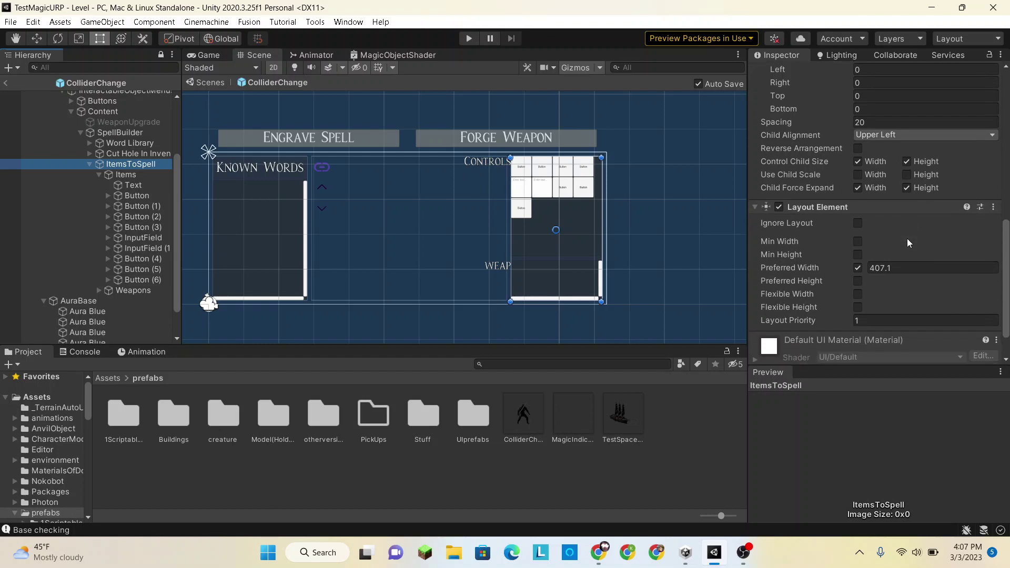
{"action": "scroll", "coordinate": [908, 242], "scroll_direction": "down", "scroll_amount": 2}
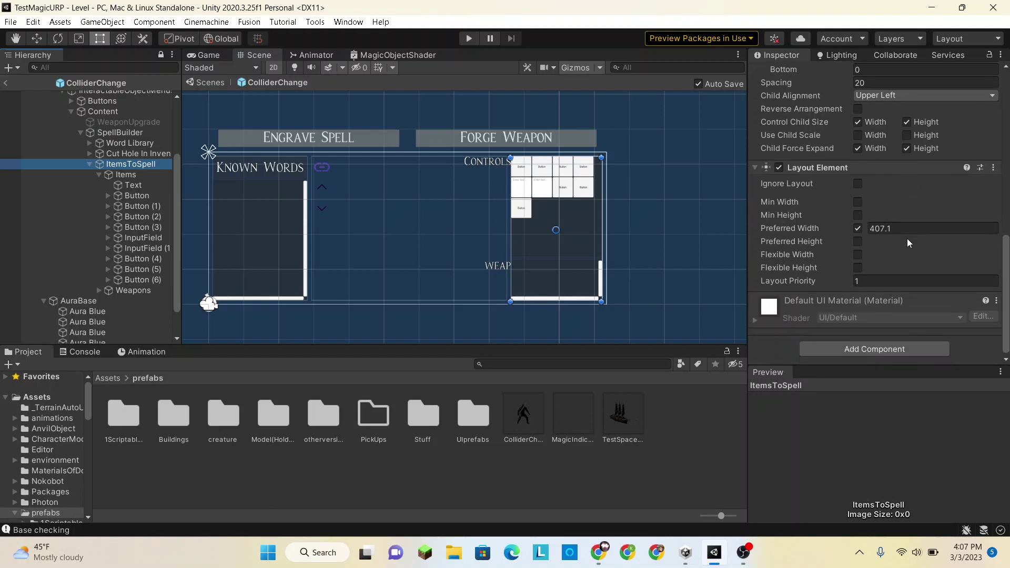
{"action": "left_click", "coordinate": [538, 271]}
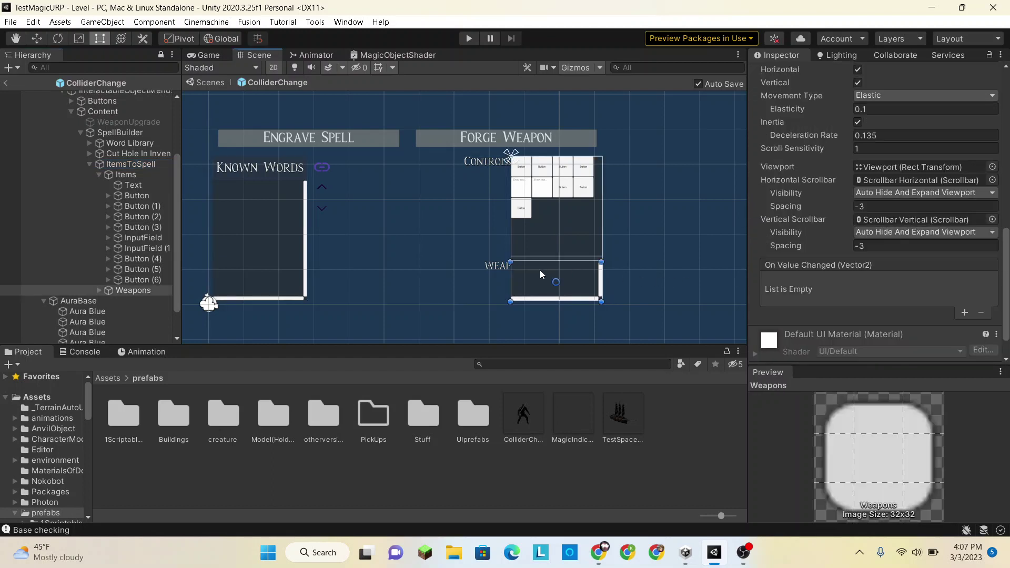
{"action": "scroll", "coordinate": [792, 190], "scroll_direction": "up", "scroll_amount": 10}
{"action": "scroll", "coordinate": [791, 191], "scroll_direction": "down", "scroll_amount": 12}
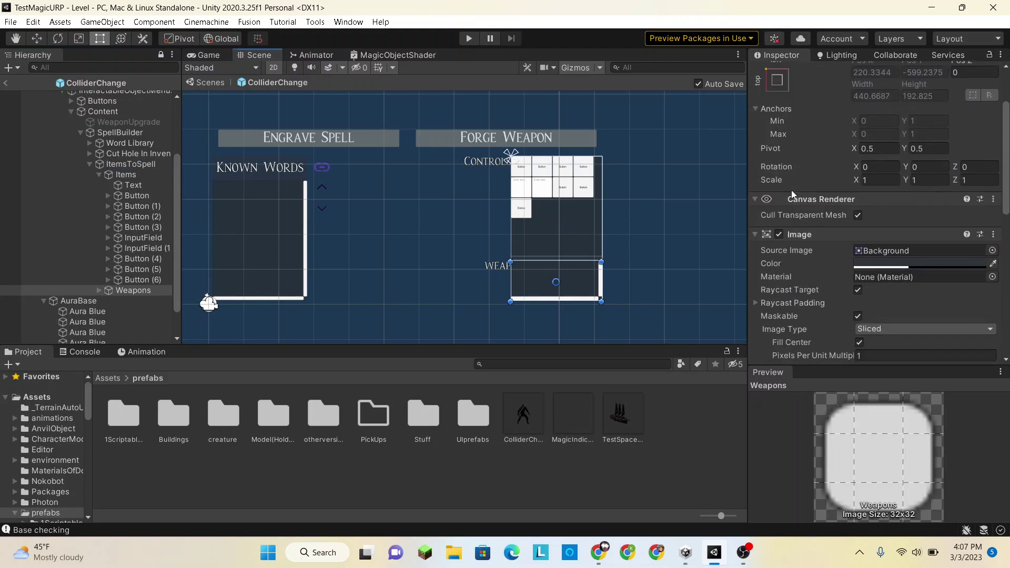
{"action": "scroll", "coordinate": [791, 191], "scroll_direction": "up", "scroll_amount": 5}
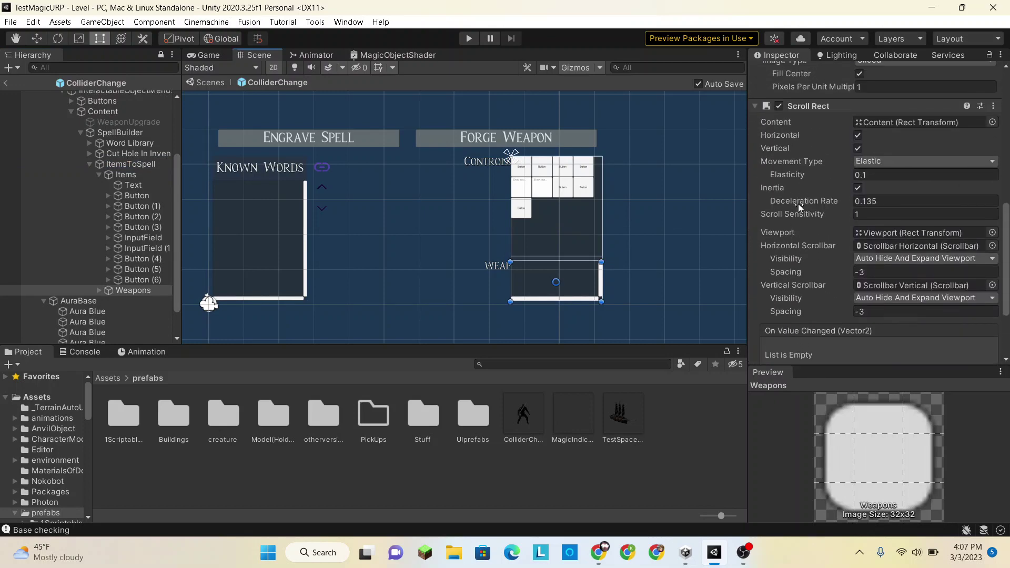
{"action": "scroll", "coordinate": [797, 204], "scroll_direction": "down", "scroll_amount": 3}
{"action": "scroll", "coordinate": [797, 204], "scroll_direction": "up", "scroll_amount": 3}
{"action": "scroll", "coordinate": [797, 206], "scroll_direction": "up", "scroll_amount": 1}
Set the Grid Layout Group cell size on Items to X 217.79 and Y 46.2
{"action": "left_click", "coordinate": [127, 174]}
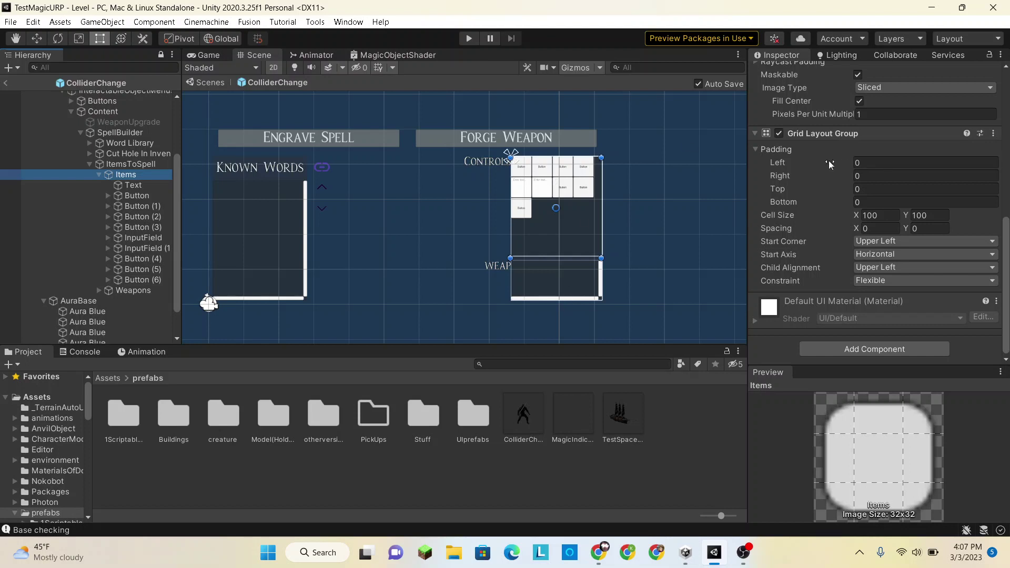
{"action": "left_click_drag", "start_coordinate": [857, 216], "coordinate": [363, 407]}
{"action": "left_click_drag", "start_coordinate": [909, 220], "coordinate": [994, 139]}
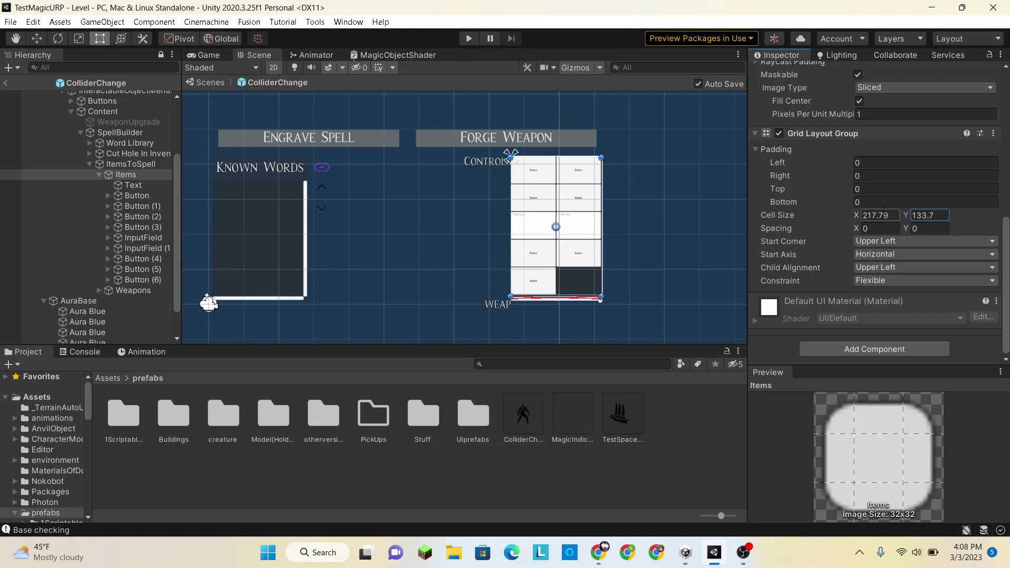
{"action": "left_click_drag", "start_coordinate": [907, 217], "coordinate": [712, 246]}
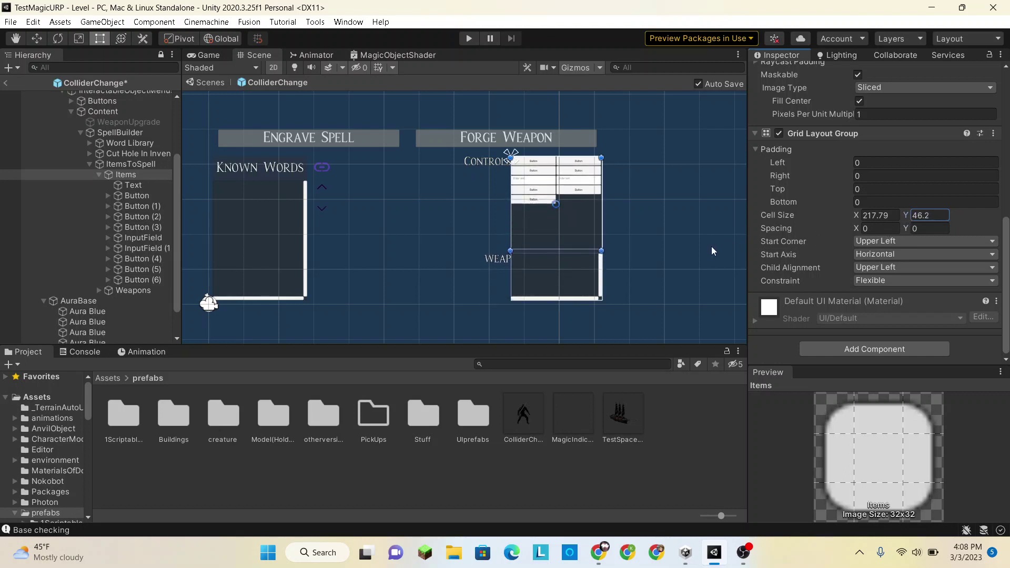
Examine the layout component settings of the ItemsToSpell and Word Library objects under SpellBuilder
{"action": "left_click", "coordinate": [98, 175]}
{"action": "left_click", "coordinate": [101, 234]}
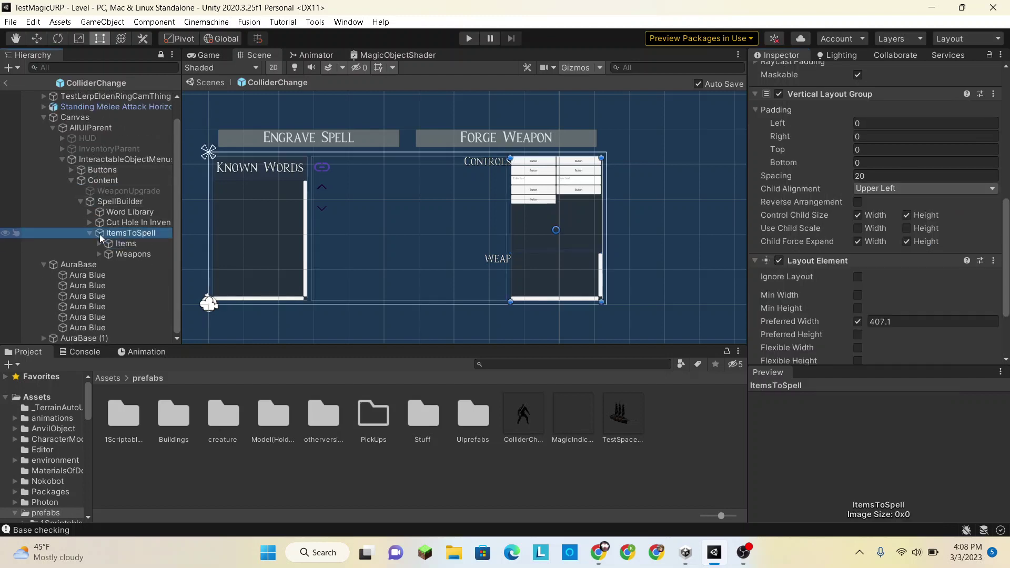
{"action": "scroll", "coordinate": [817, 211], "scroll_direction": "down", "scroll_amount": 3}
{"action": "scroll", "coordinate": [818, 212], "scroll_direction": "up", "scroll_amount": 2}
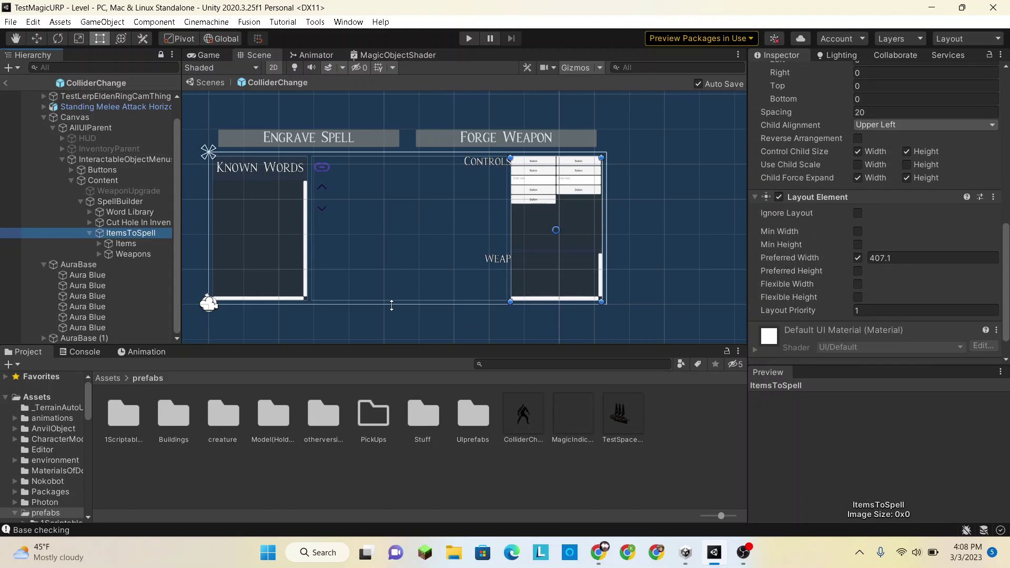
{"action": "left_click", "coordinate": [90, 231]}
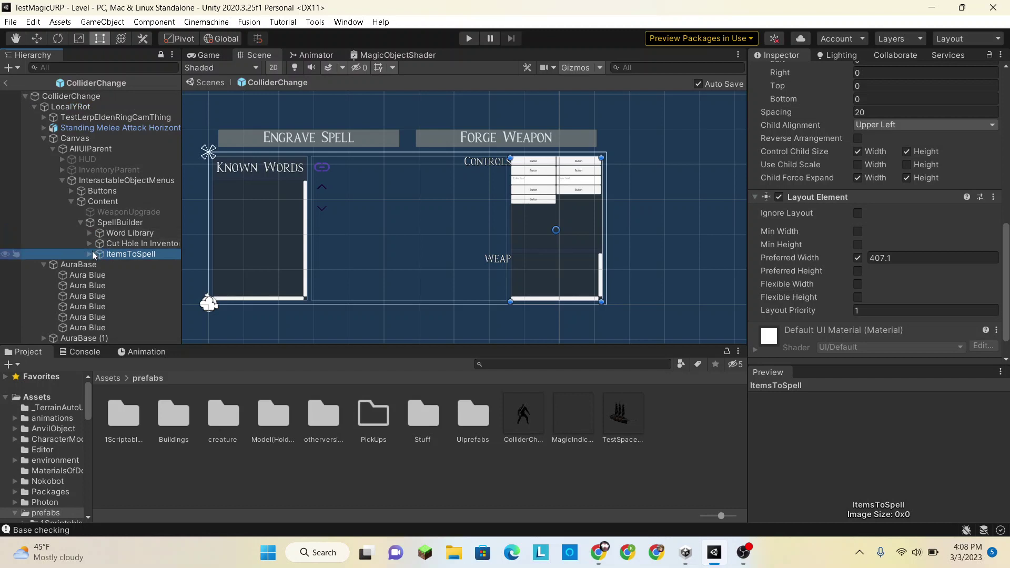
{"action": "left_click", "coordinate": [90, 254]}
{"action": "scroll", "coordinate": [111, 240], "scroll_direction": "down", "scroll_amount": 2}
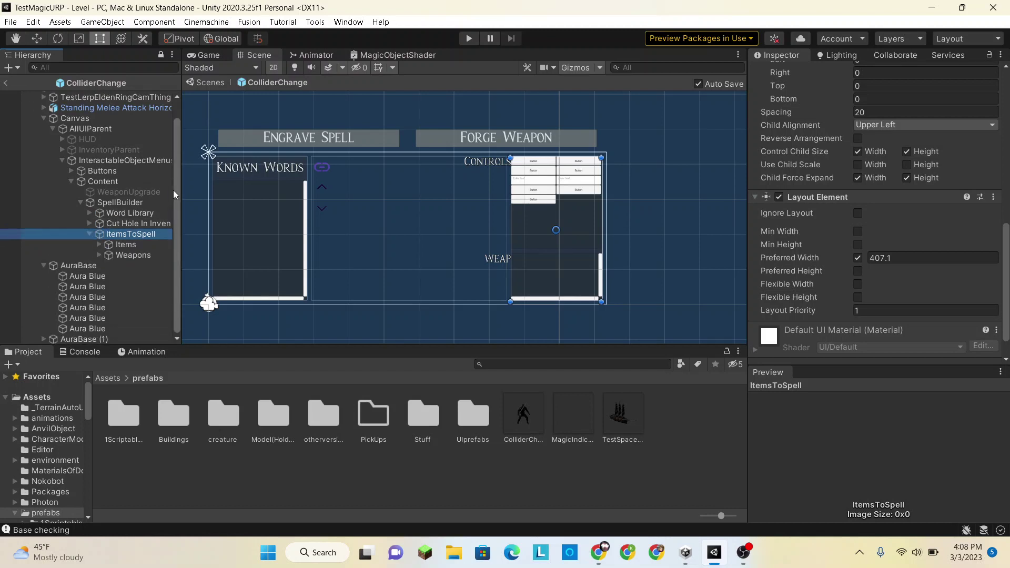
{"action": "left_click", "coordinate": [113, 214]}
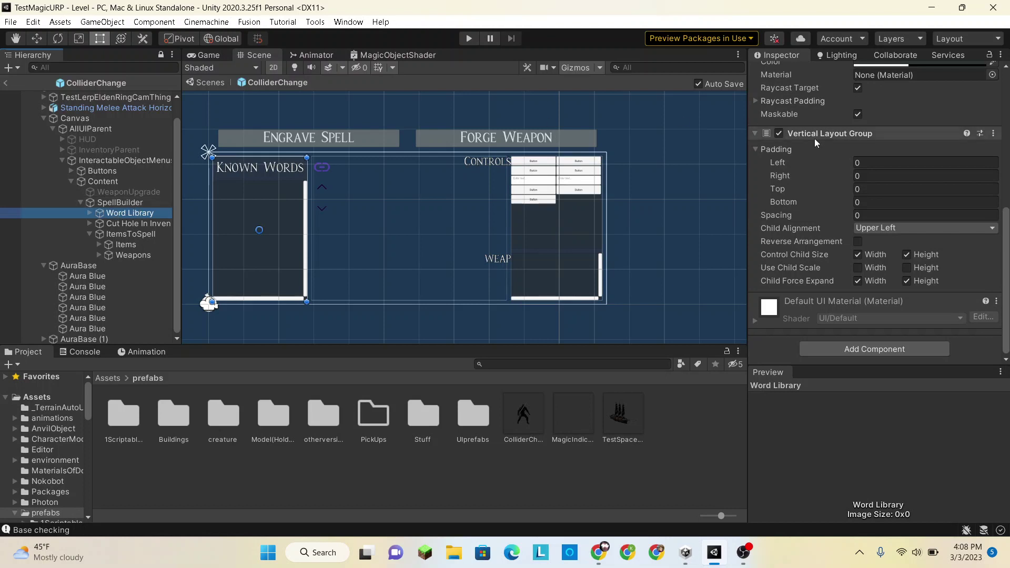
{"action": "scroll", "coordinate": [816, 140], "scroll_direction": "up", "scroll_amount": 10}
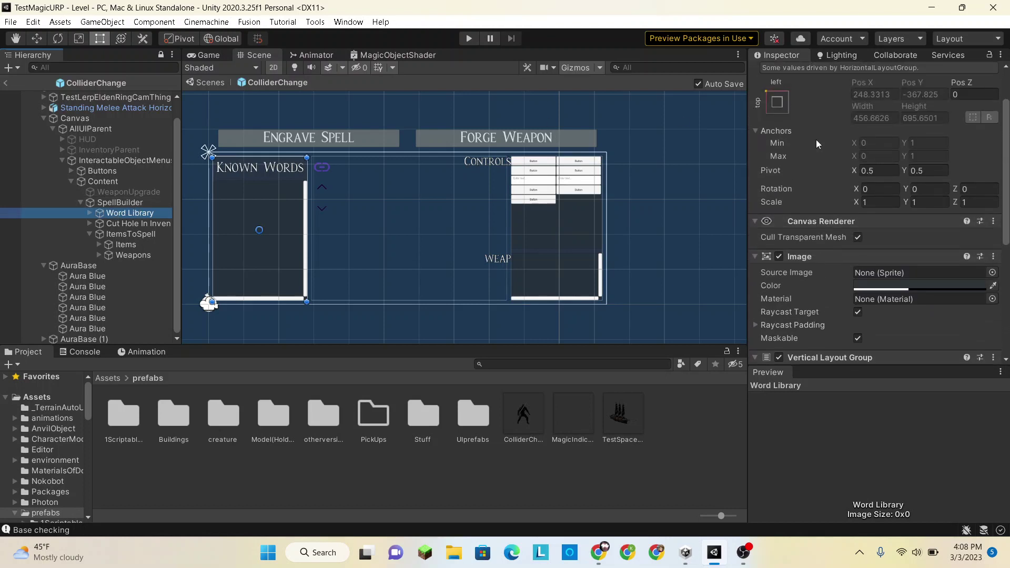
Try to nest the Weapons scroll view inside Word Library and check the Control Child Size height option of its Vertical Layout Group
{"action": "scroll", "coordinate": [816, 139], "scroll_direction": "down", "scroll_amount": 7}
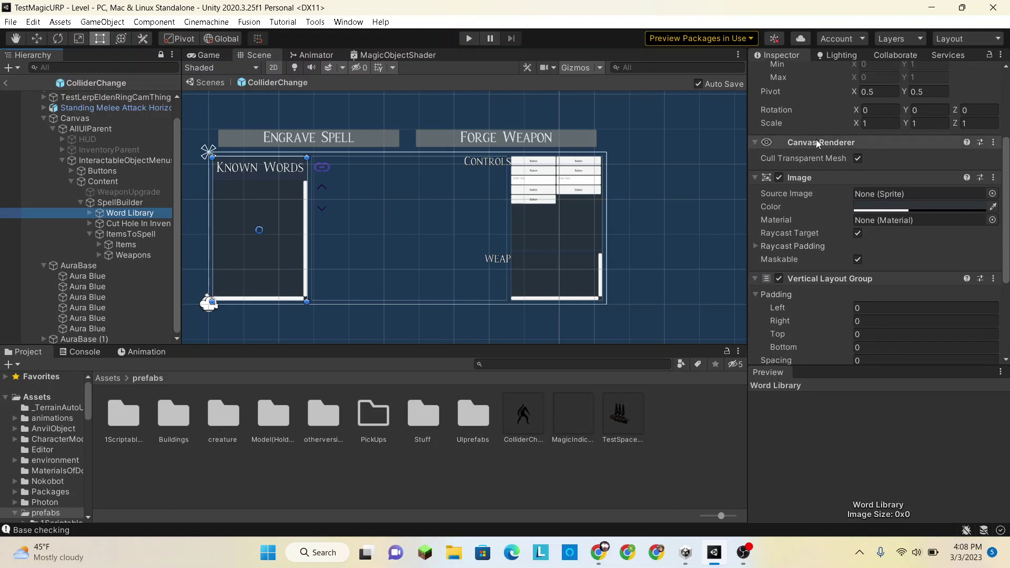
{"action": "scroll", "coordinate": [816, 140], "scroll_direction": "down", "scroll_amount": 2}
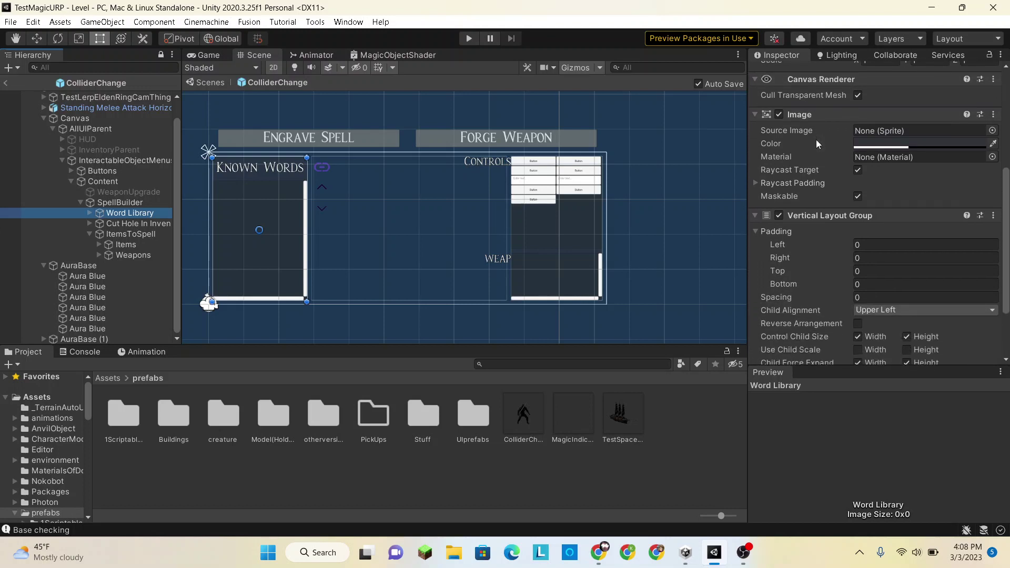
{"action": "left_click", "coordinate": [105, 257]}
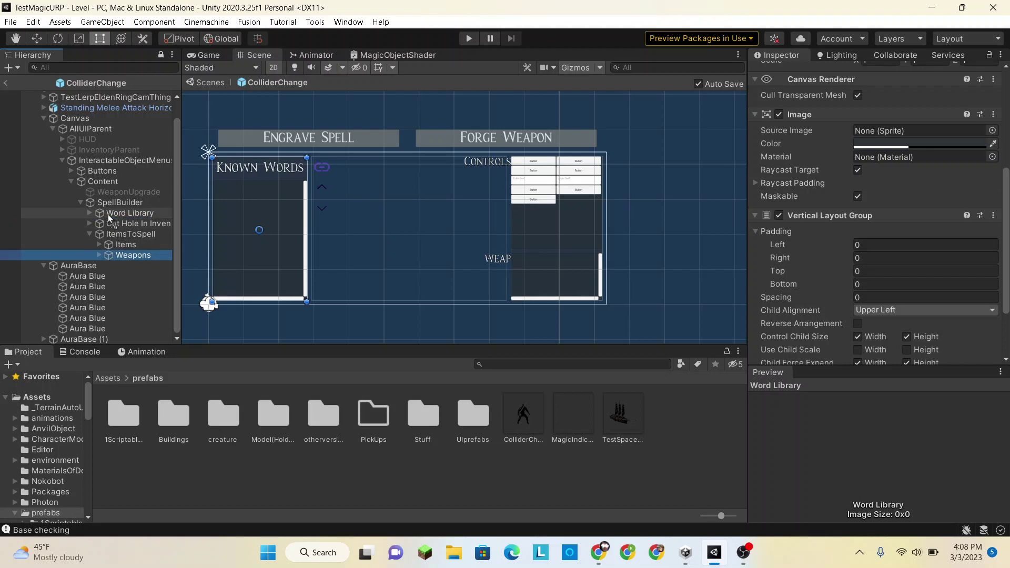
{"action": "left_click_drag", "start_coordinate": [108, 214], "coordinate": [108, 213]}
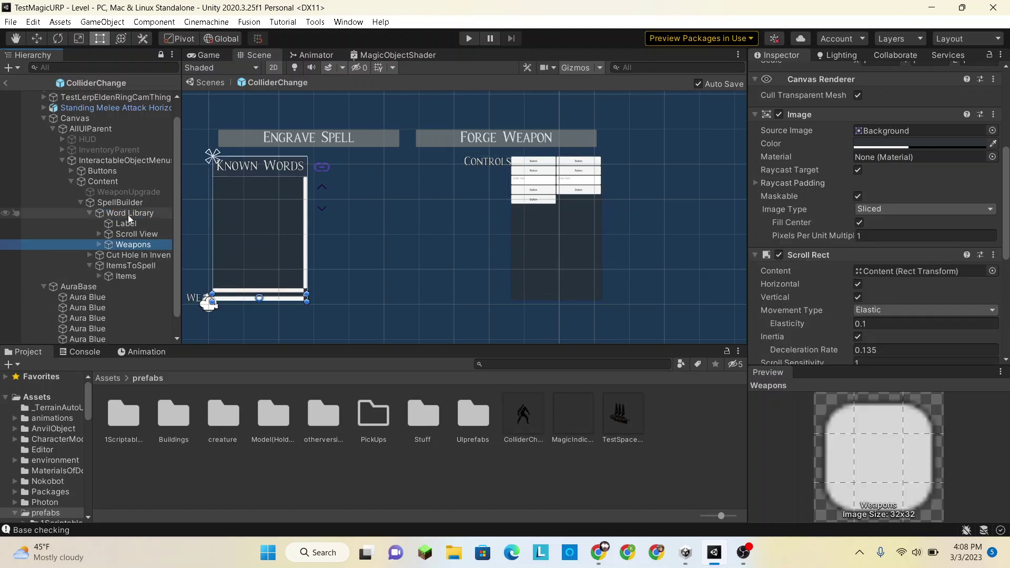
{"action": "left_click", "coordinate": [128, 213]}
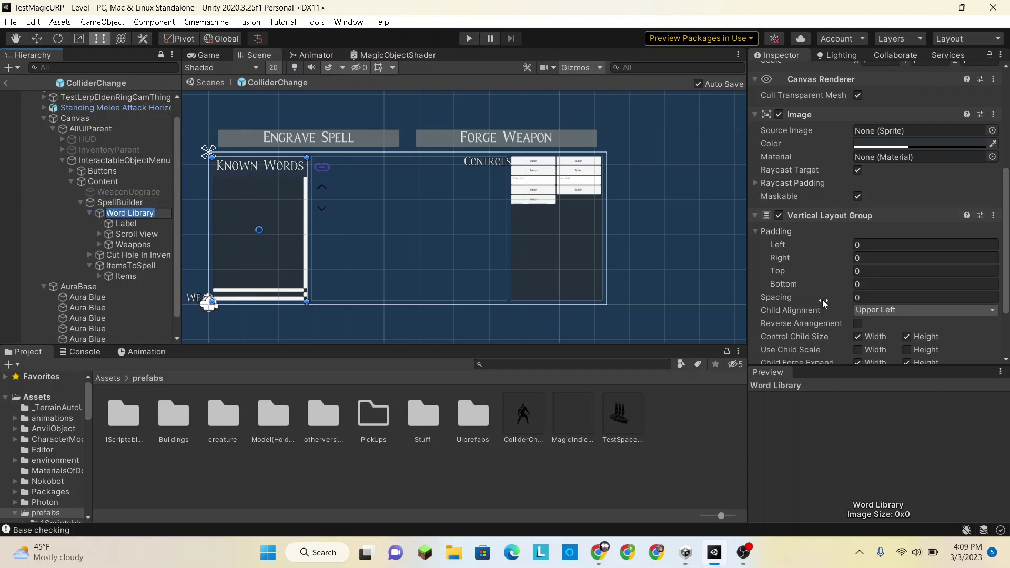
{"action": "scroll", "coordinate": [820, 301], "scroll_direction": "down", "scroll_amount": 3}
{"action": "scroll", "coordinate": [824, 304], "scroll_direction": "down", "scroll_amount": 2}
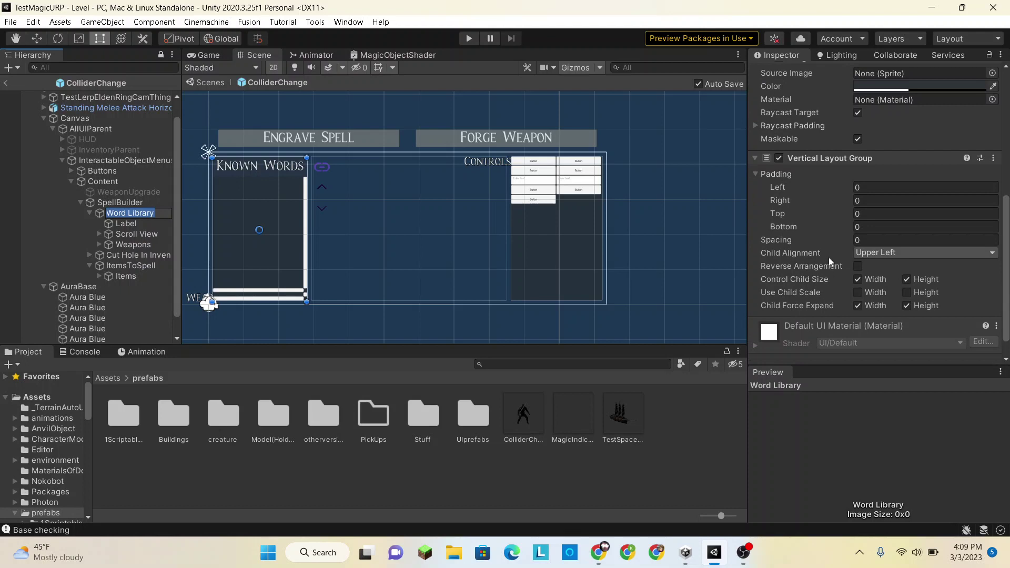
{"action": "left_click", "coordinate": [906, 280]}
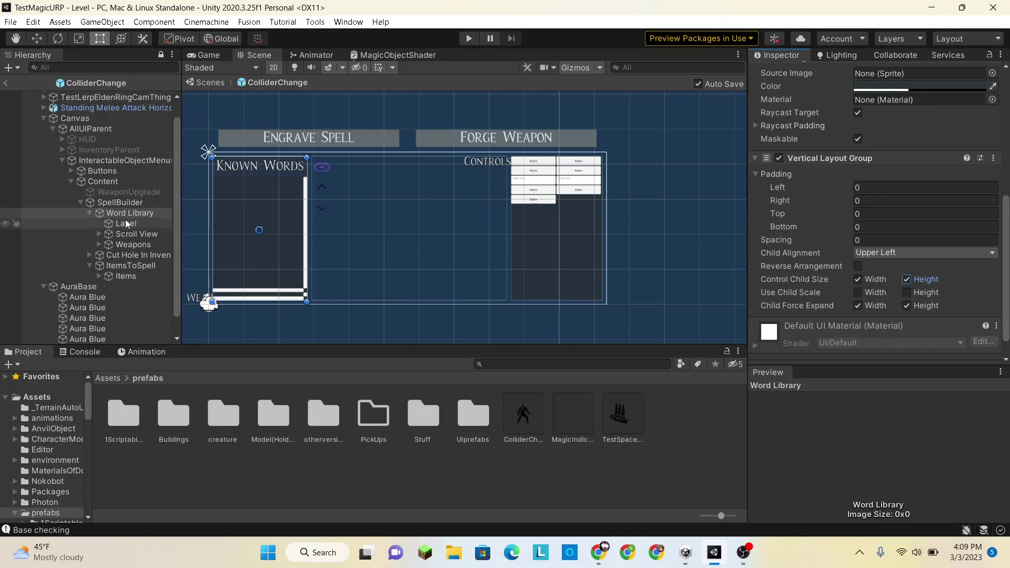
Undo the move of the Weapons scroll view into Word Library
{"action": "key", "text": "ctrl+z"}
{"action": "key", "text": "ctrl+z"}
{"action": "key", "text": "ctrl+z"}
{"action": "key", "text": "ctrl+z"}
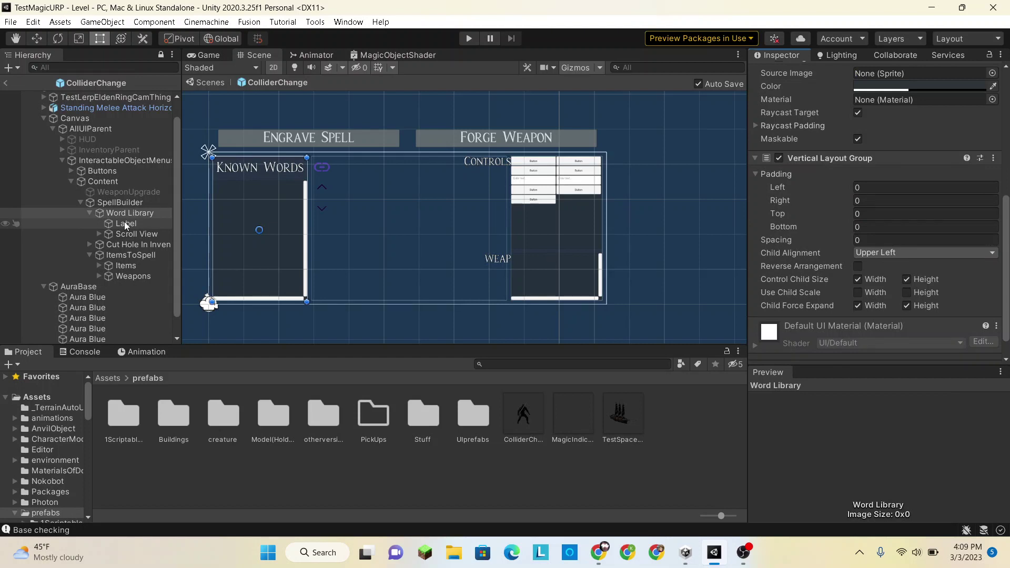
Examine the component and layout settings of Word Library and its Label and Scroll View children
{"action": "left_click", "coordinate": [108, 214]}
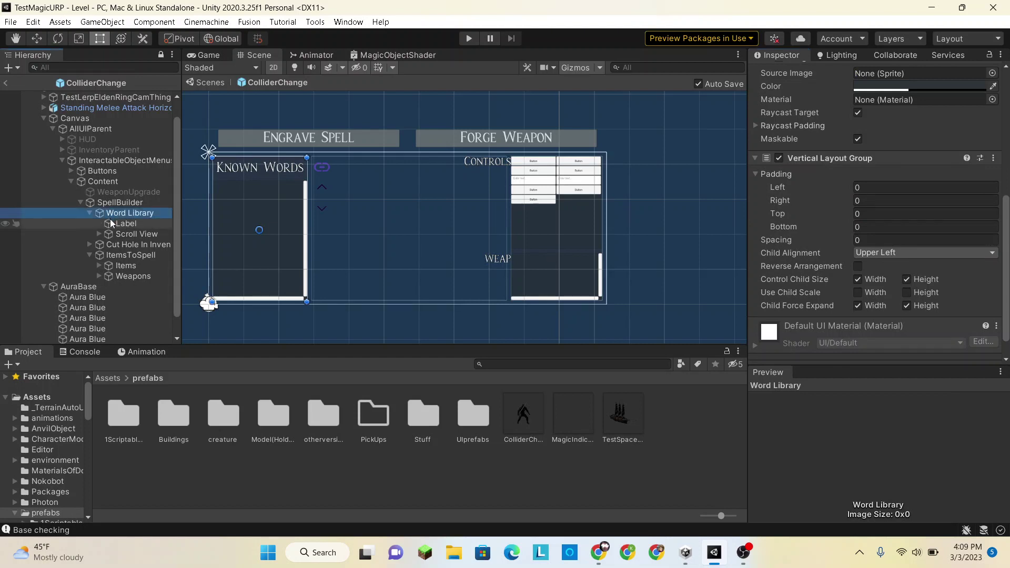
{"action": "left_click", "coordinate": [114, 224]}
{"action": "scroll", "coordinate": [818, 202], "scroll_direction": "down", "scroll_amount": 3}
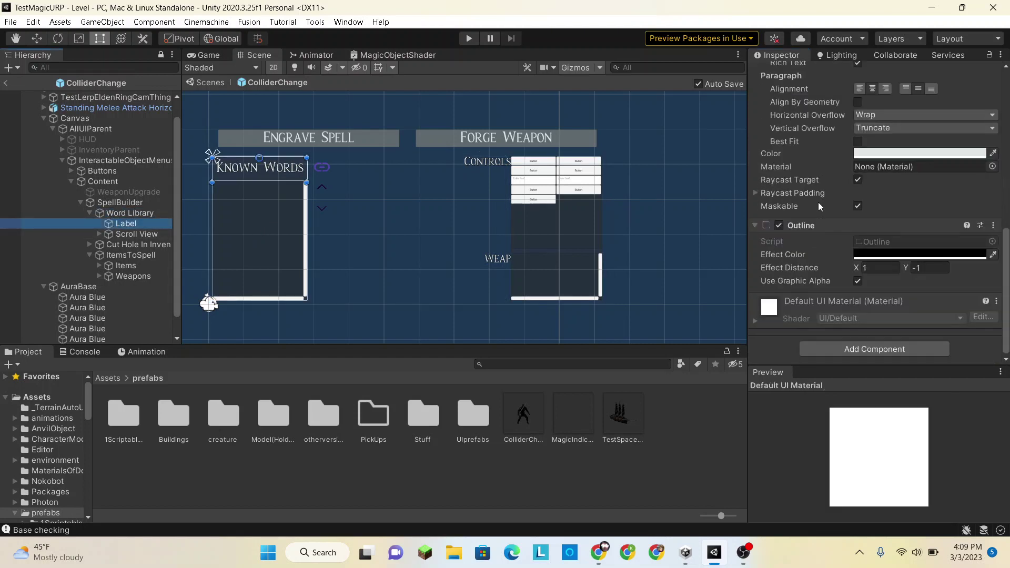
{"action": "scroll", "coordinate": [819, 202], "scroll_direction": "up", "scroll_amount": 9}
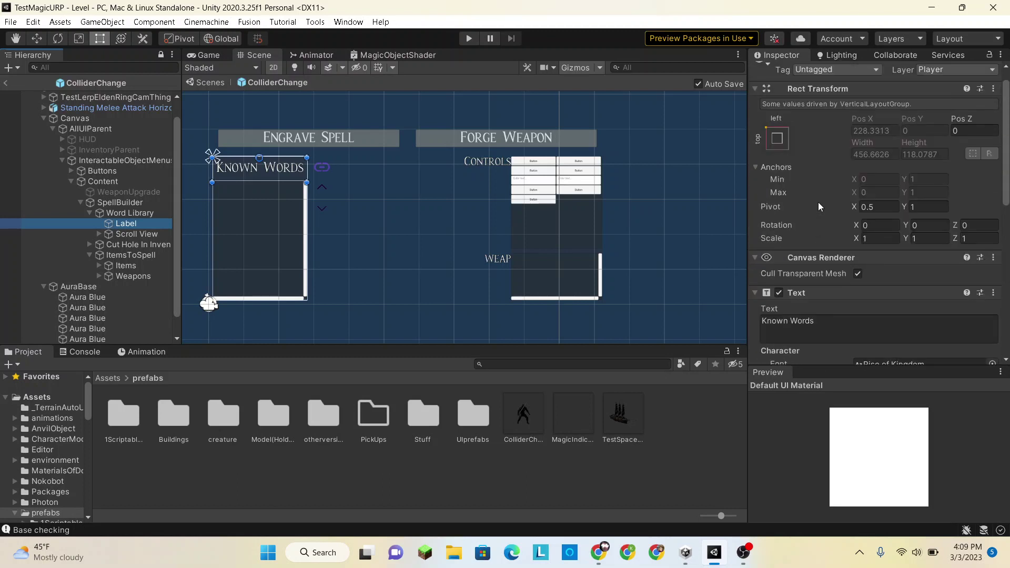
{"action": "left_click", "coordinate": [151, 235]}
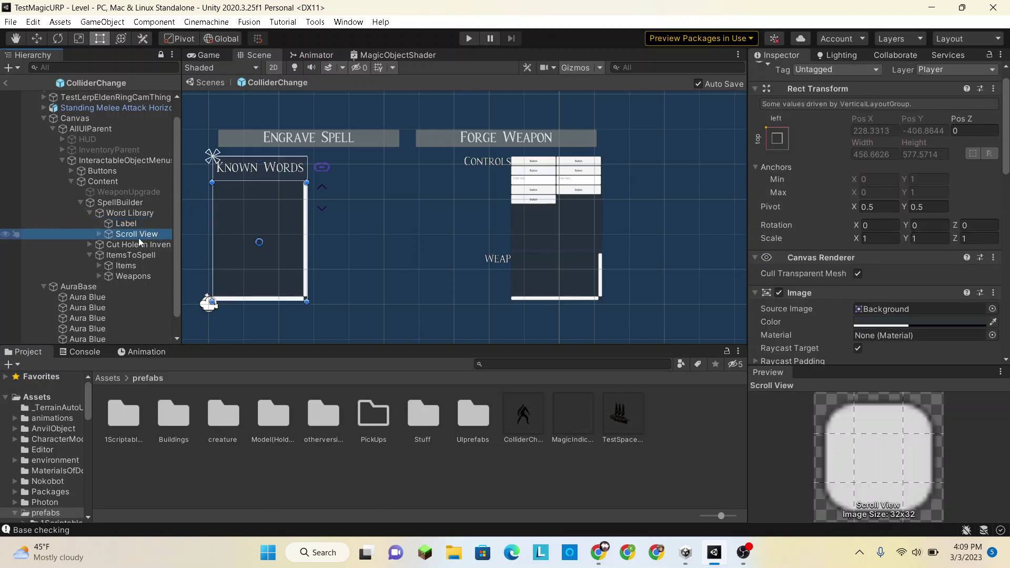
{"action": "left_click", "coordinate": [148, 216]}
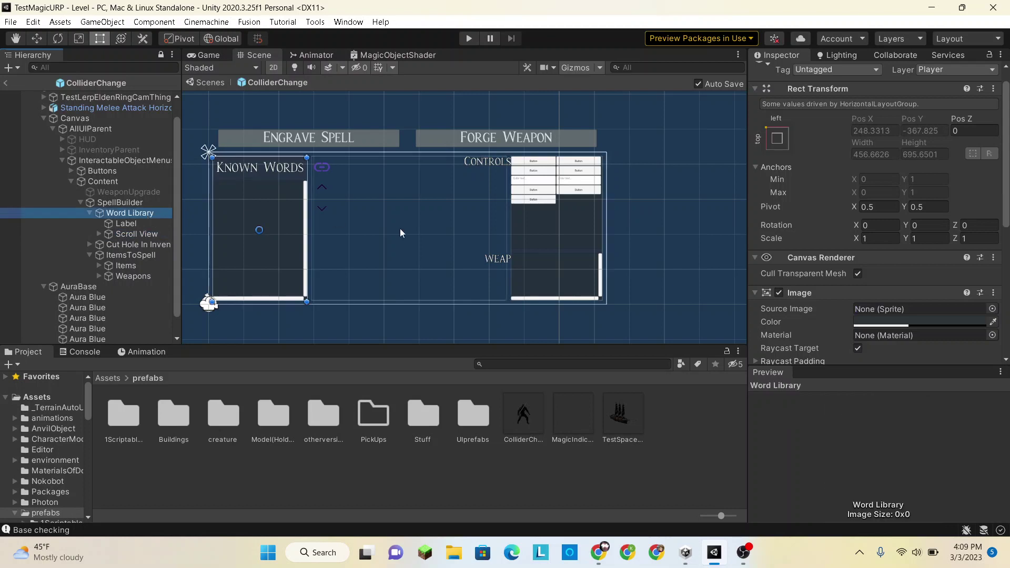
{"action": "scroll", "coordinate": [837, 248], "scroll_direction": "down", "scroll_amount": 8}
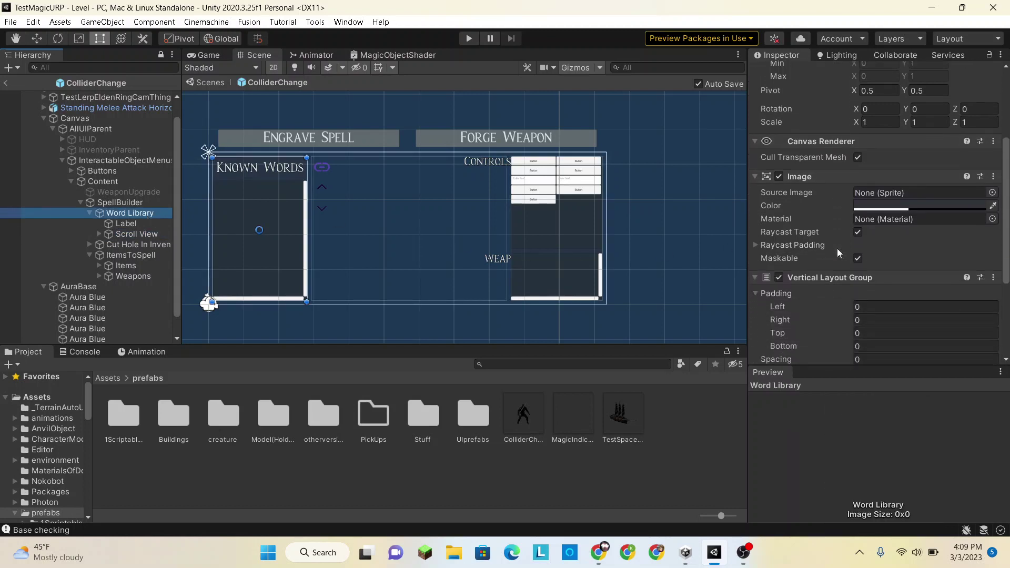
{"action": "scroll", "coordinate": [838, 251], "scroll_direction": "down", "scroll_amount": 2}
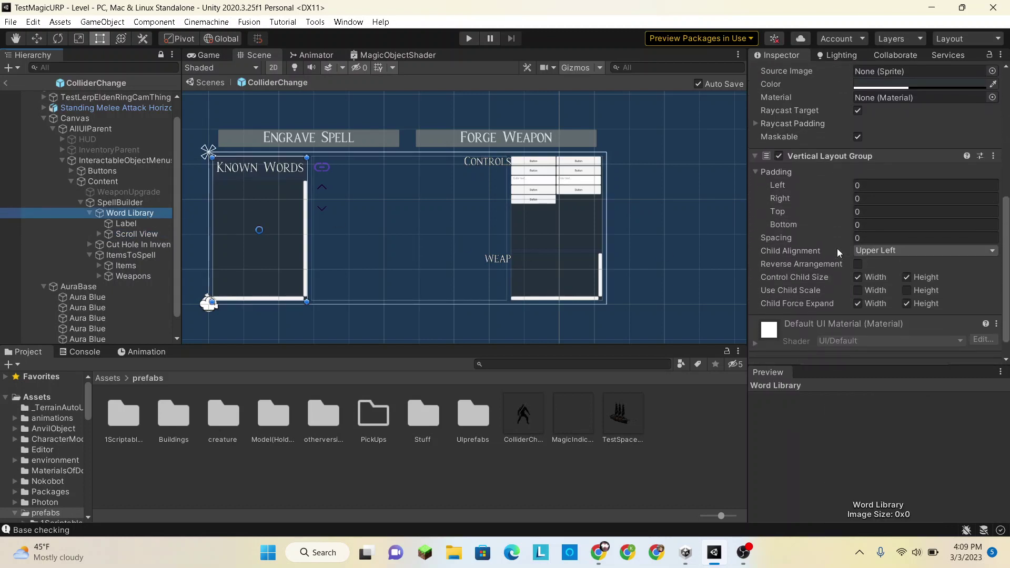
{"action": "scroll", "coordinate": [837, 249], "scroll_direction": "up", "scroll_amount": 4}
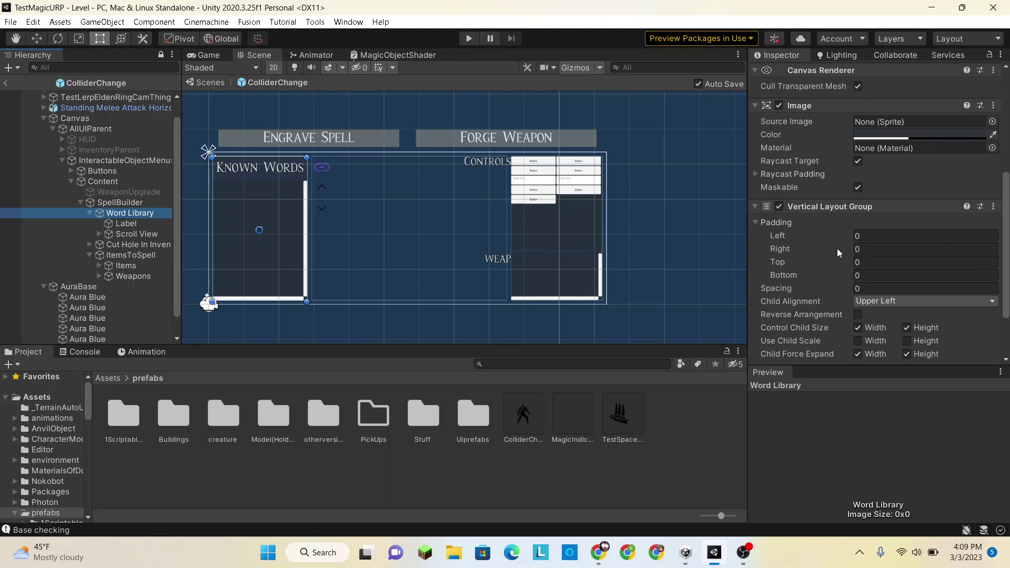
{"action": "scroll", "coordinate": [838, 249], "scroll_direction": "up", "scroll_amount": 1}
{"action": "scroll", "coordinate": [837, 249], "scroll_direction": "down", "scroll_amount": 6}
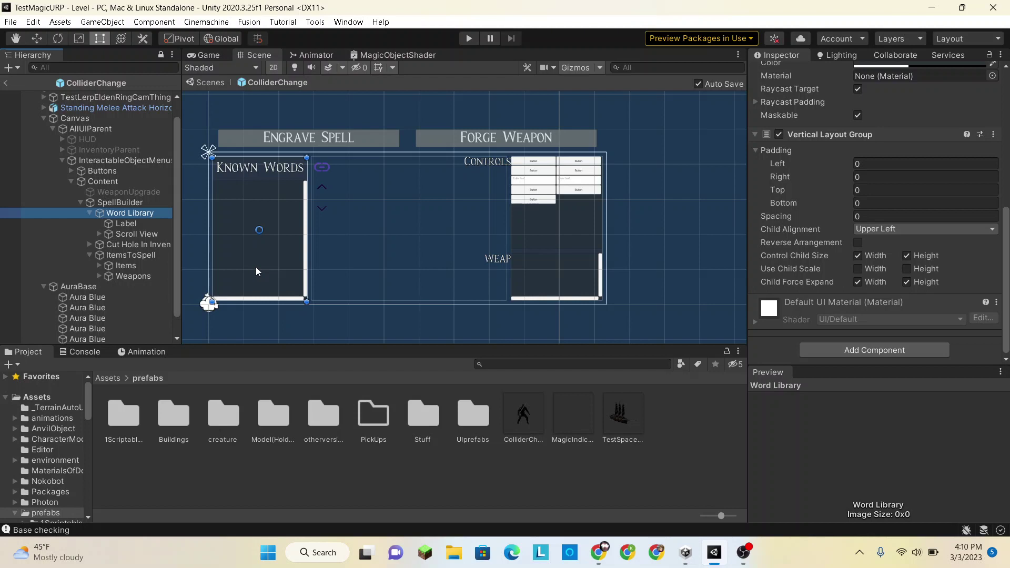
Create a UI Image under SpellBuilder and nest it inside Word Library below the Scroll View
{"action": "right_click", "coordinate": [99, 202]}
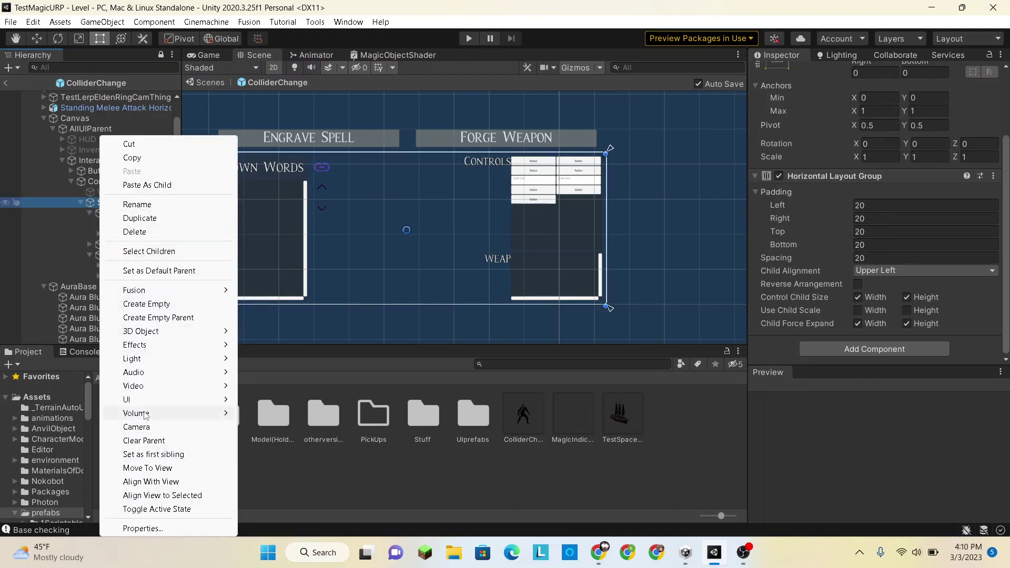
{"action": "mouse_move", "coordinate": [141, 401]}
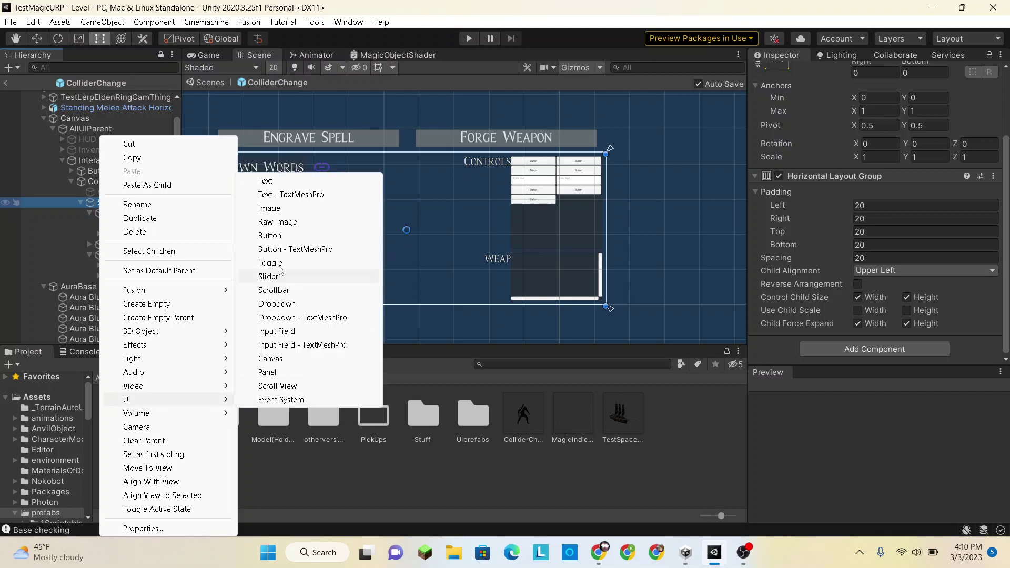
{"action": "left_click", "coordinate": [294, 209]}
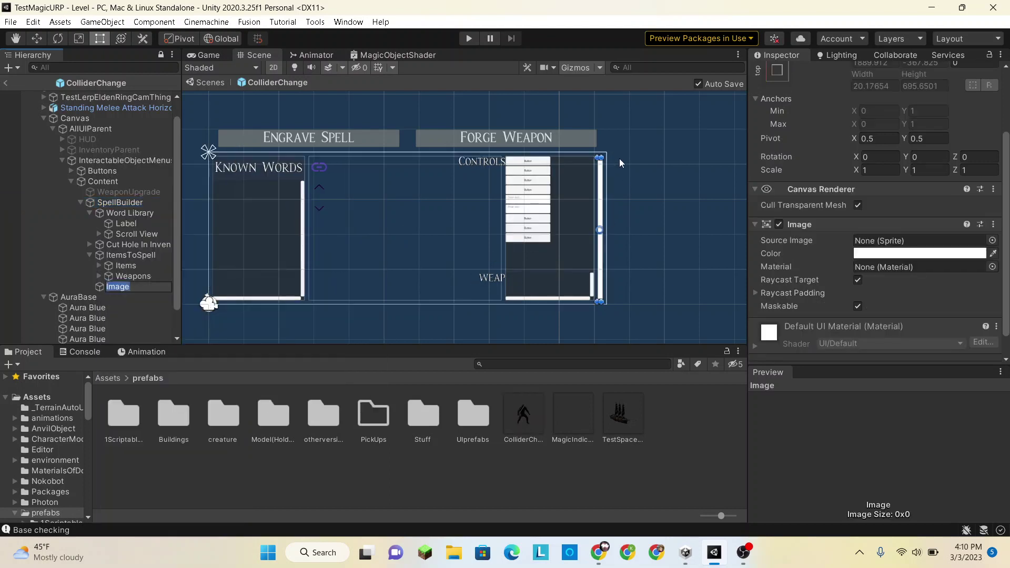
{"action": "left_click", "coordinate": [99, 289]}
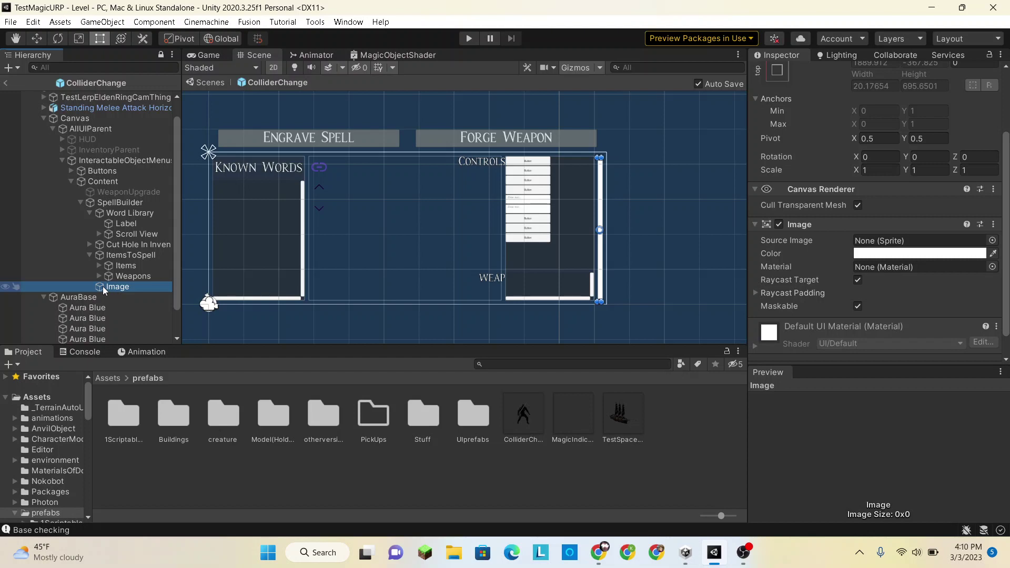
{"action": "left_click_drag", "start_coordinate": [103, 287], "coordinate": [111, 214]}
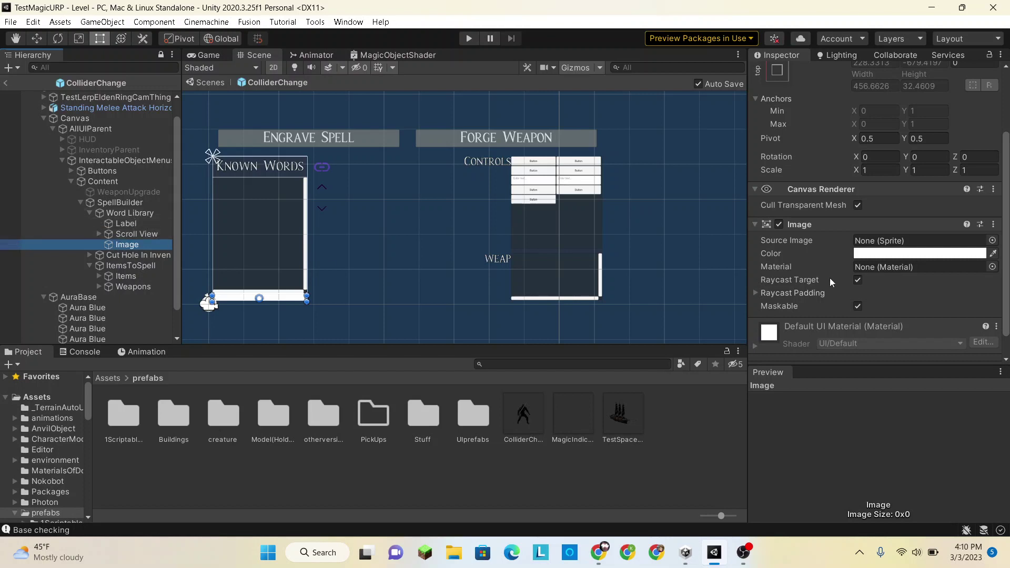
Add a Vertical Layout Group component to the new Image in Word Library
{"action": "scroll", "coordinate": [829, 277], "scroll_direction": "down", "scroll_amount": 2}
{"action": "left_click", "coordinate": [845, 343]}
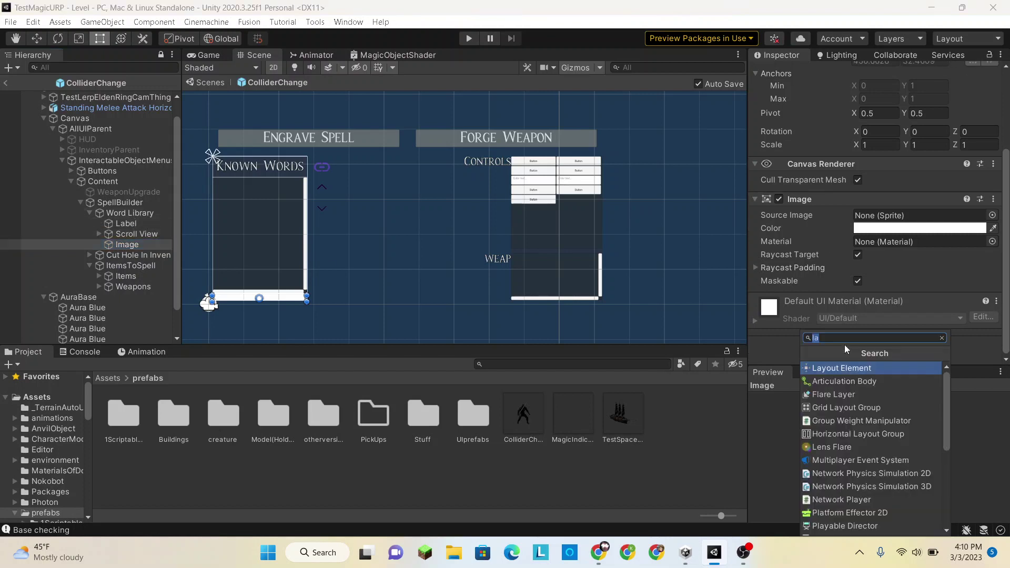
{"action": "type", "text": "ver"}
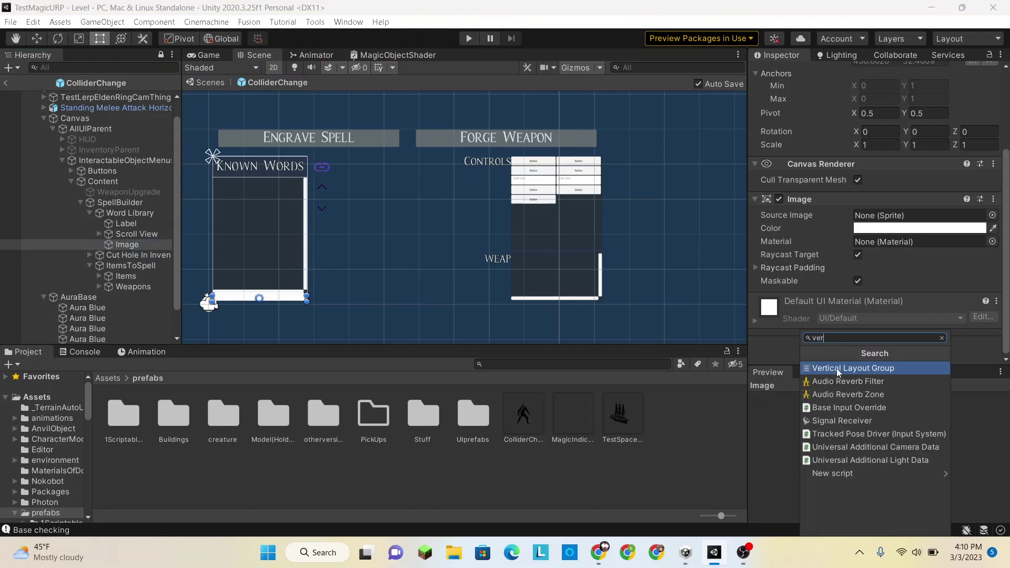
{"action": "left_click", "coordinate": [836, 369]}
{"action": "scroll", "coordinate": [889, 235], "scroll_direction": "down", "scroll_amount": 5}
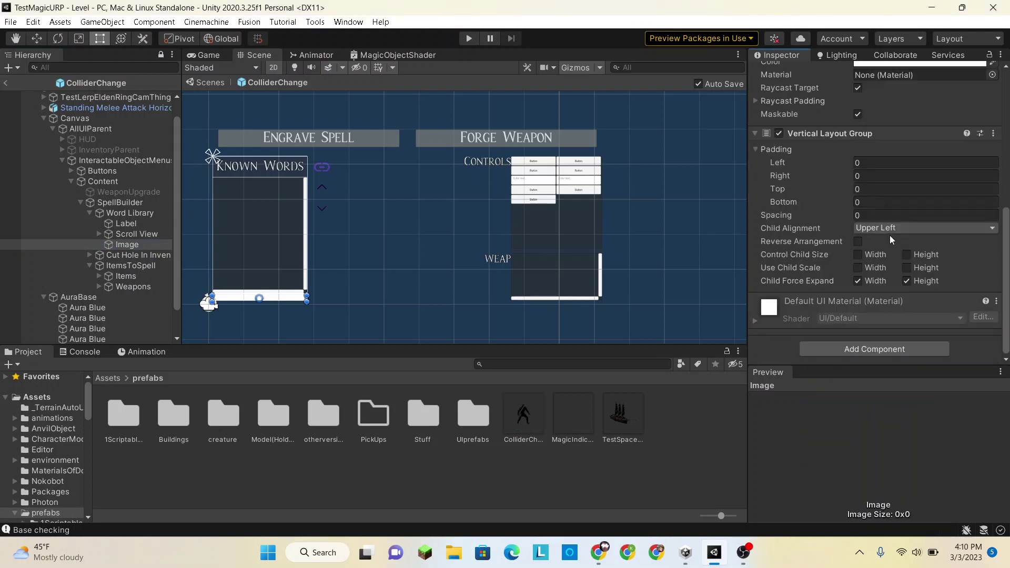
Copy the Vertical Layout Group component of Word Library
{"action": "left_click", "coordinate": [143, 213]}
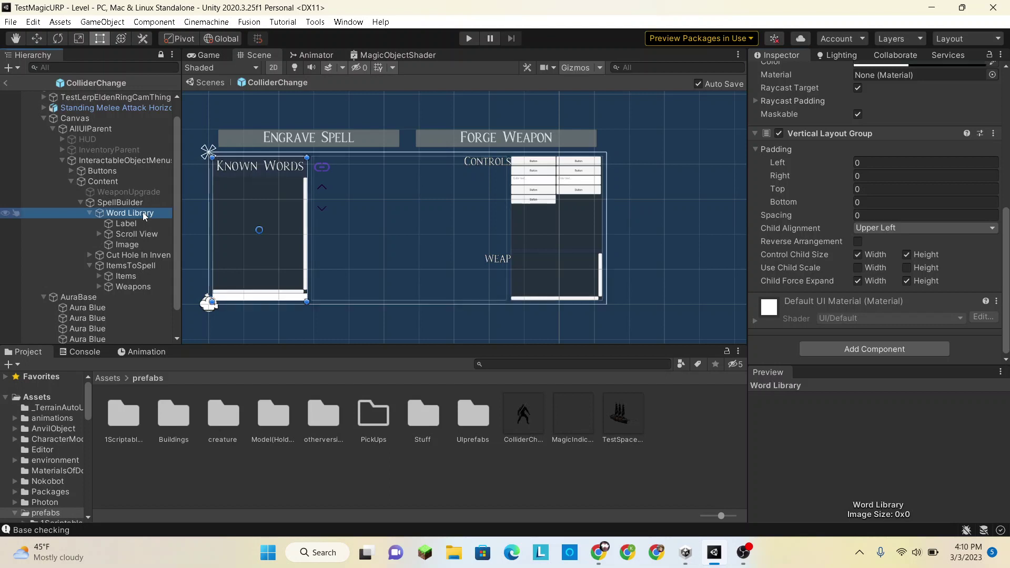
{"action": "right_click", "coordinate": [877, 136]}
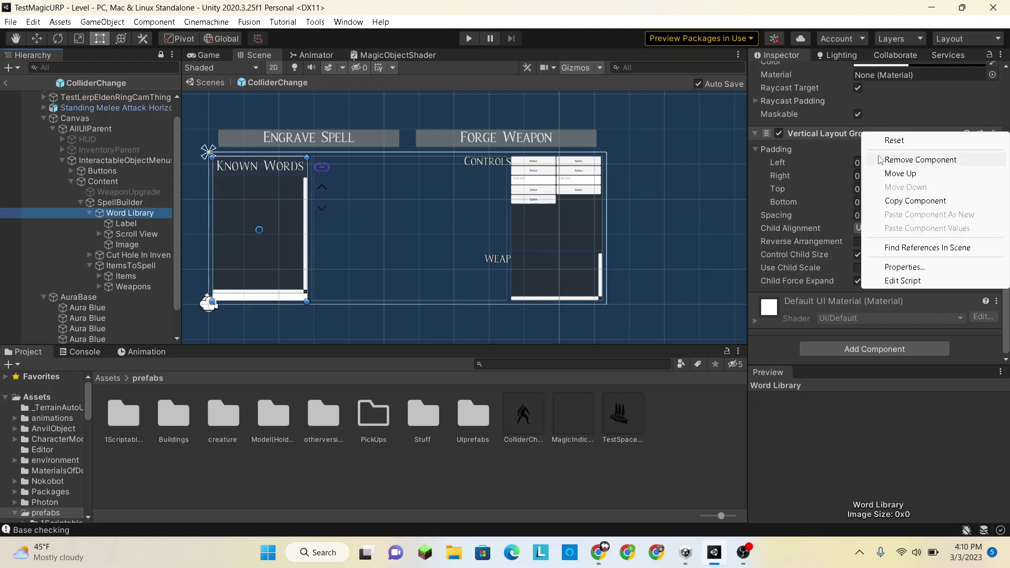
{"action": "left_click", "coordinate": [915, 200]}
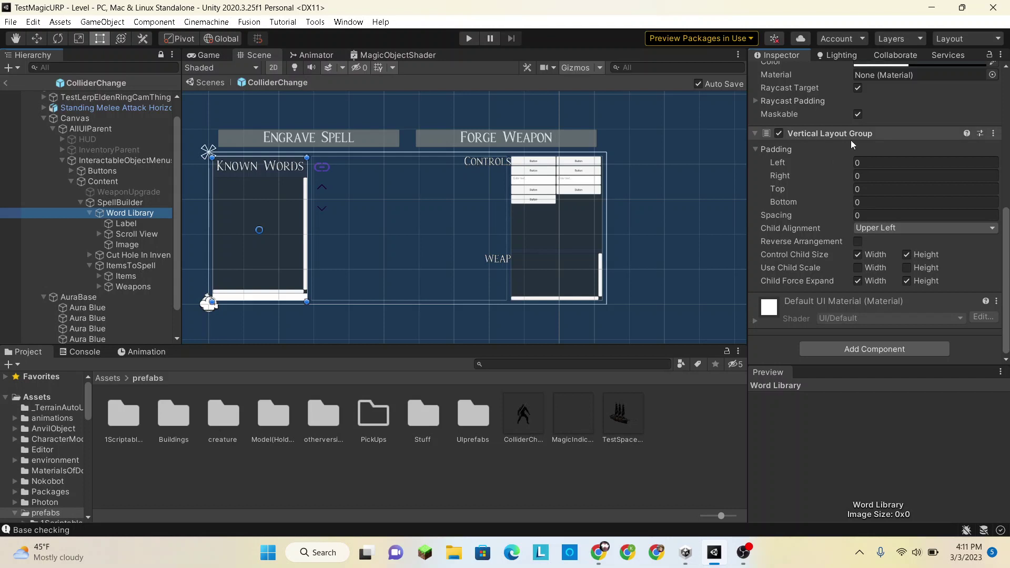
Rename the Image inside Word Library to Words
{"action": "left_click", "coordinate": [131, 247]}
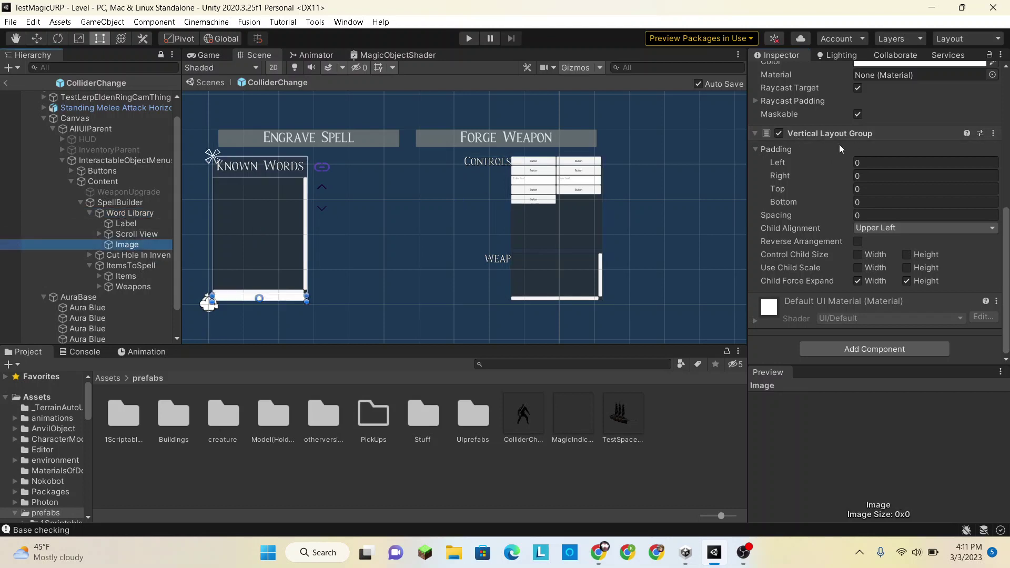
{"action": "left_click", "coordinate": [826, 74]}
{"action": "type", "text": "Words"}
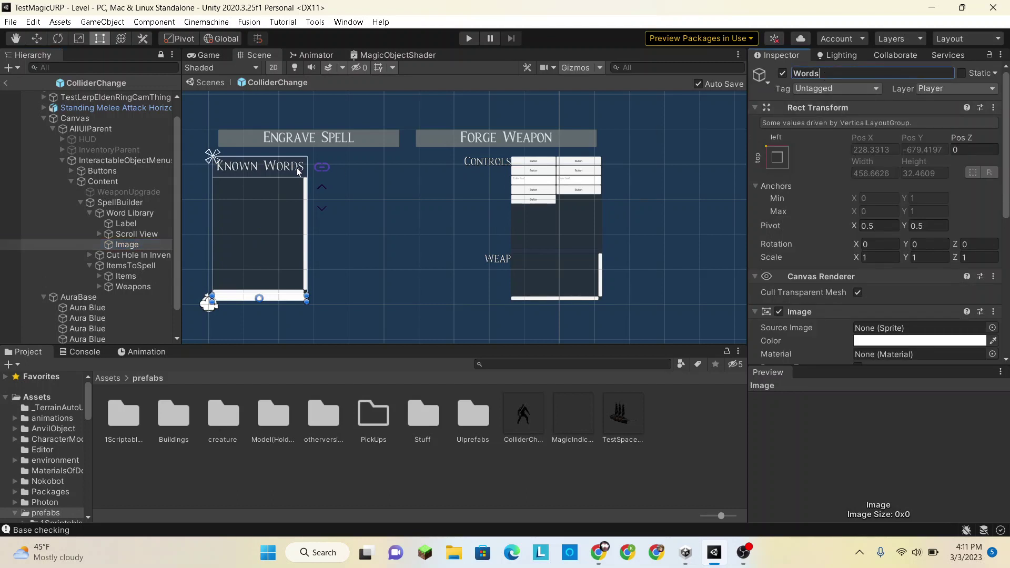
Paste the copied component values onto the Vertical Layout Group of Words
{"action": "left_click", "coordinate": [105, 245]}
{"action": "scroll", "coordinate": [848, 195], "scroll_direction": "down", "scroll_amount": 5}
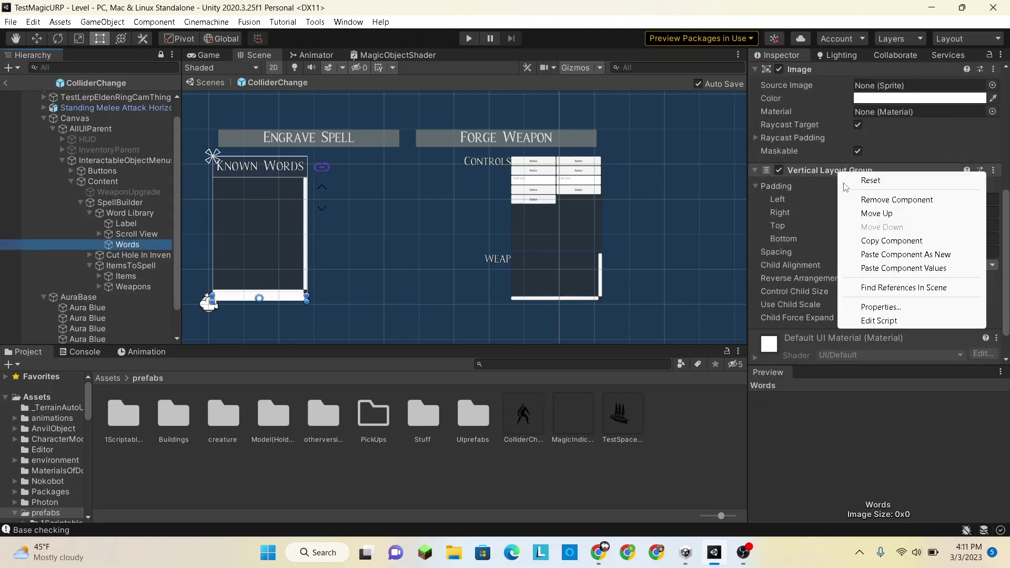
{"action": "left_click", "coordinate": [882, 268]}
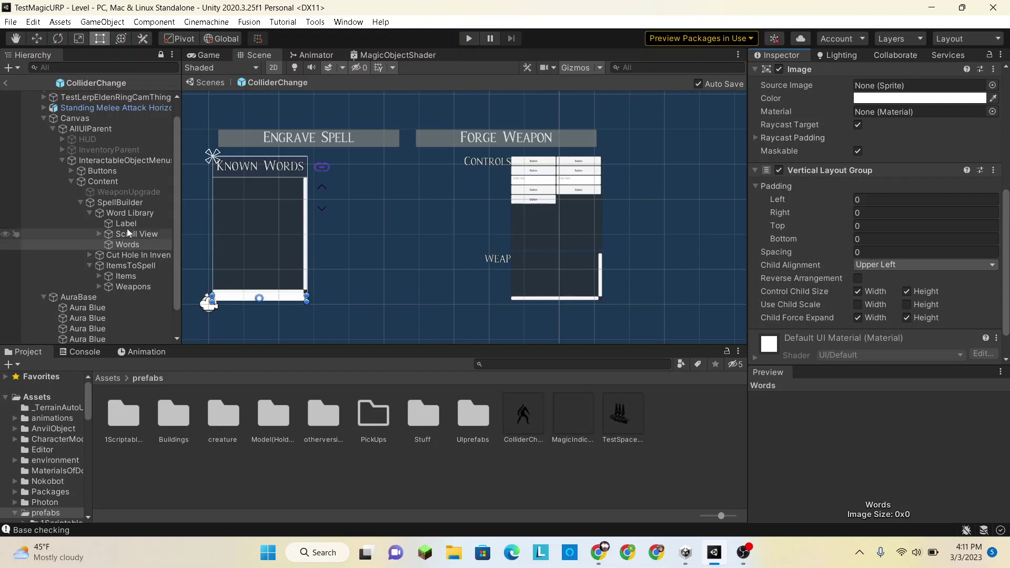
Nest Word Library's Label and Scroll View together inside the Words object
{"action": "scroll", "coordinate": [127, 228], "scroll_direction": "down", "scroll_amount": 3}
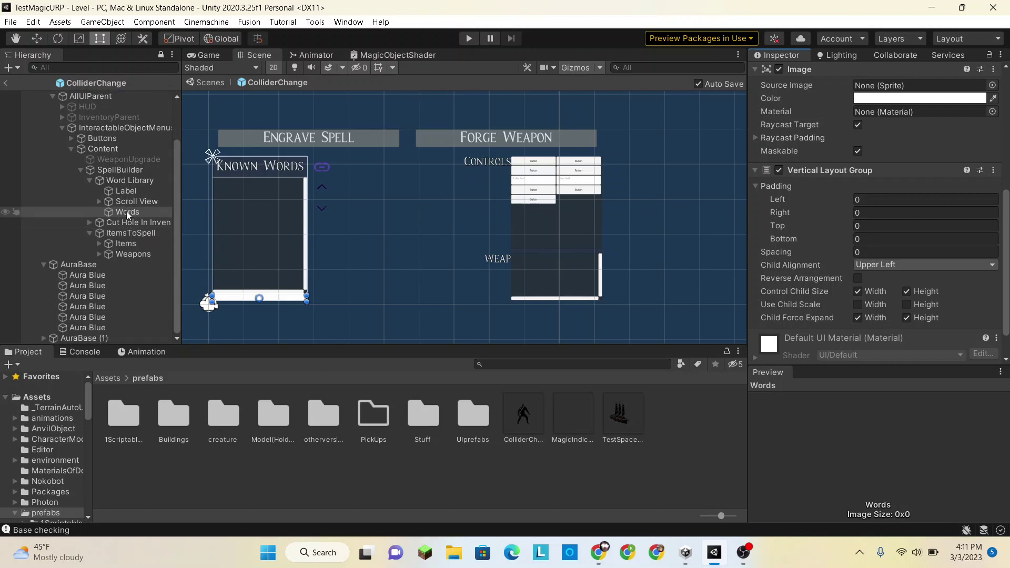
{"action": "left_click", "coordinate": [123, 202]}
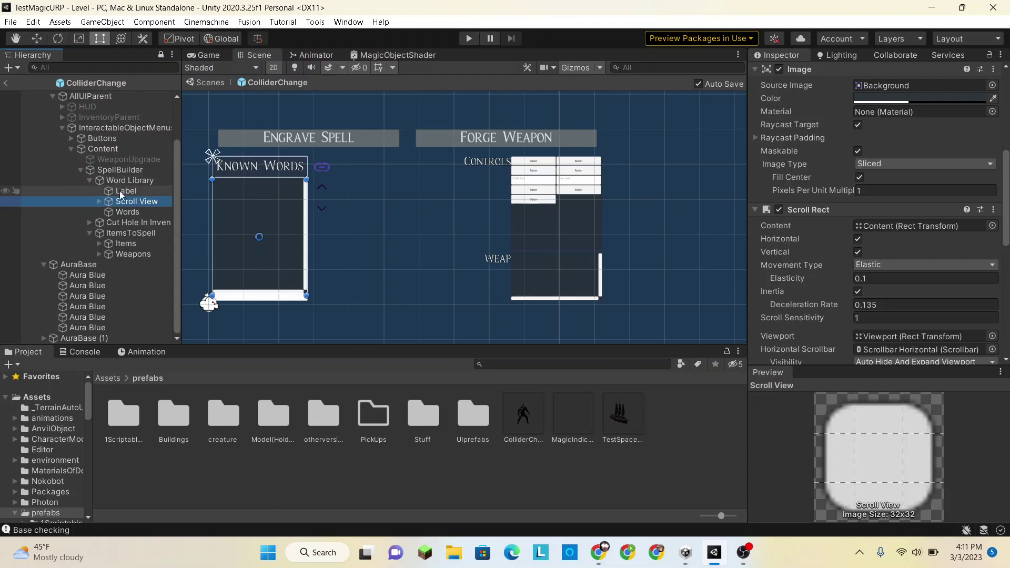
{"action": "left_click", "coordinate": [120, 192], "text": "ctrl"}
{"action": "left_click_drag", "start_coordinate": [119, 189], "coordinate": [131, 212]}
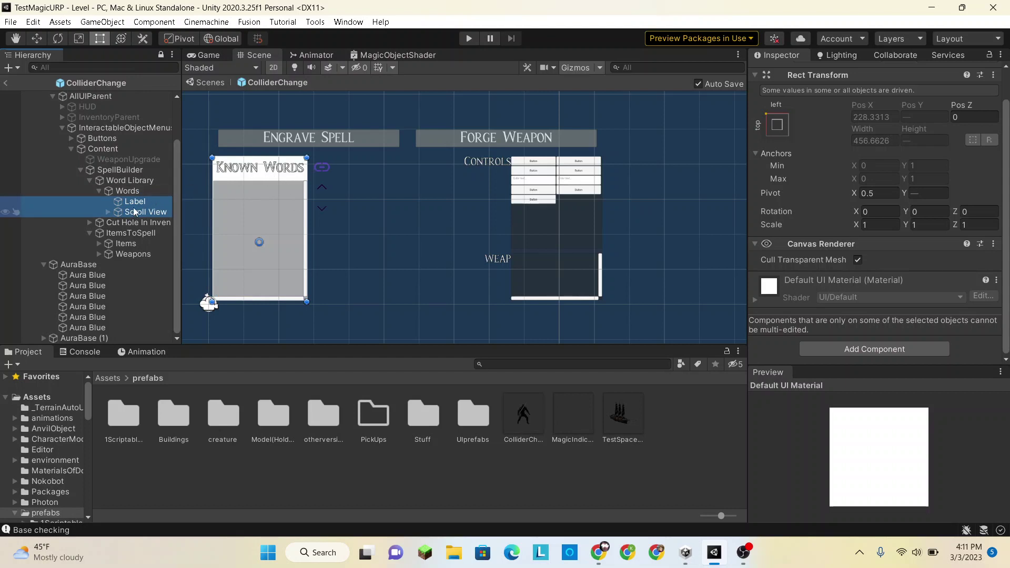
Set the Words image color to the dark translucent swatch 2D3436 with alpha 105
{"action": "left_click", "coordinate": [128, 191]}
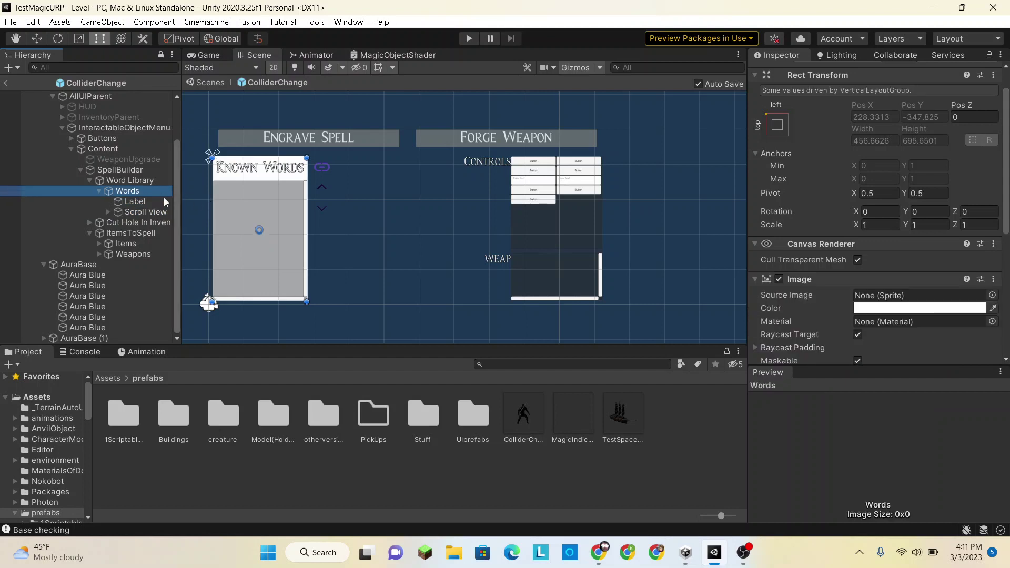
{"action": "left_click", "coordinate": [917, 310]}
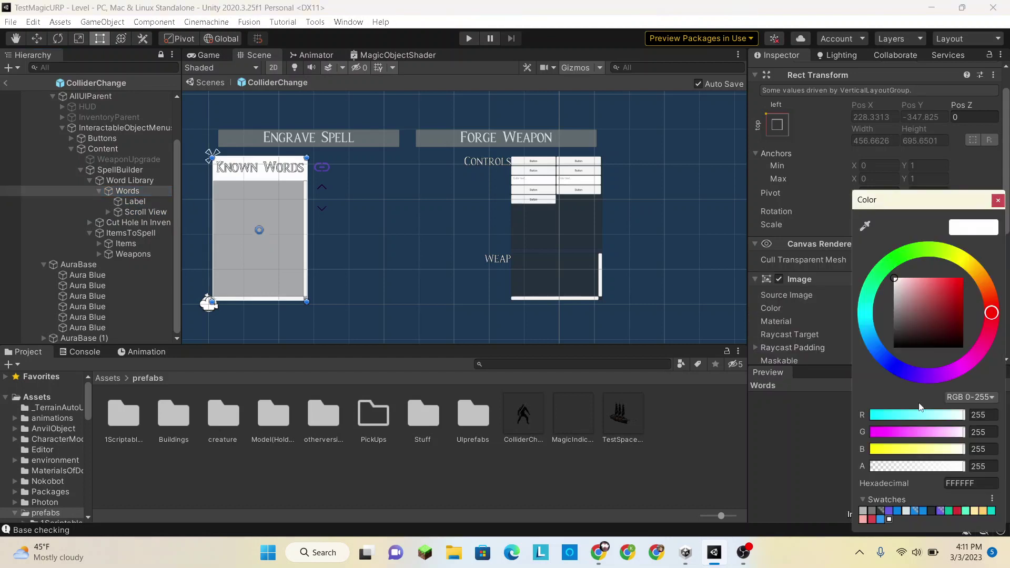
{"action": "left_click", "coordinate": [881, 512]}
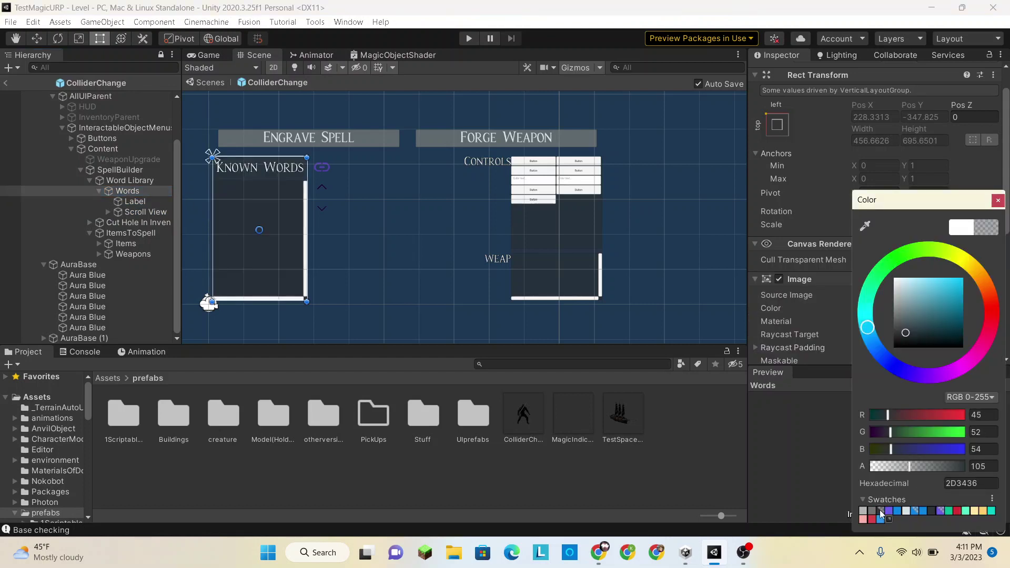
{"action": "left_click", "coordinate": [998, 201]}
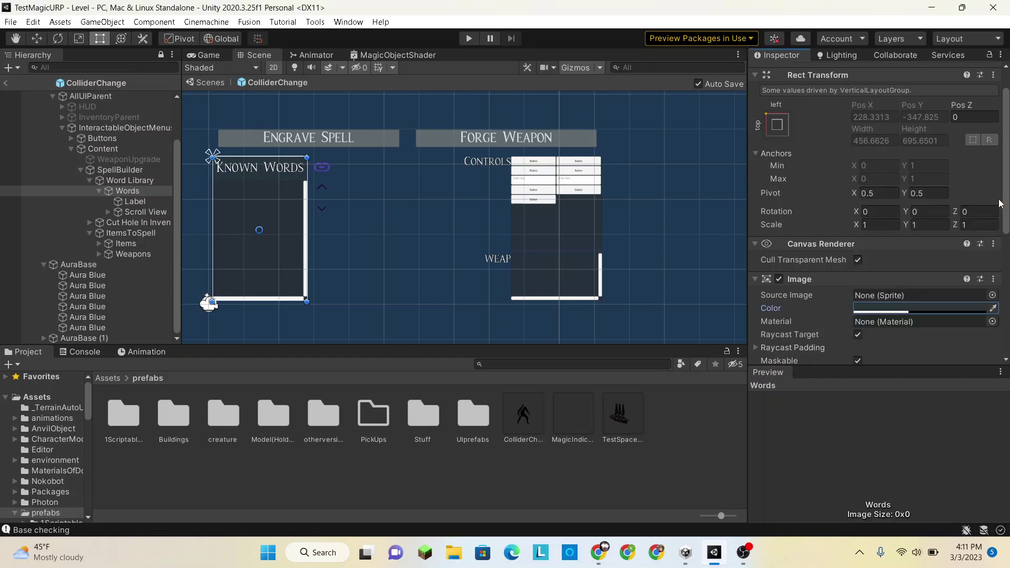
Move the Weapons object out of ItemsToSpell into Word Library, directly below Words
{"action": "left_click", "coordinate": [113, 191]}
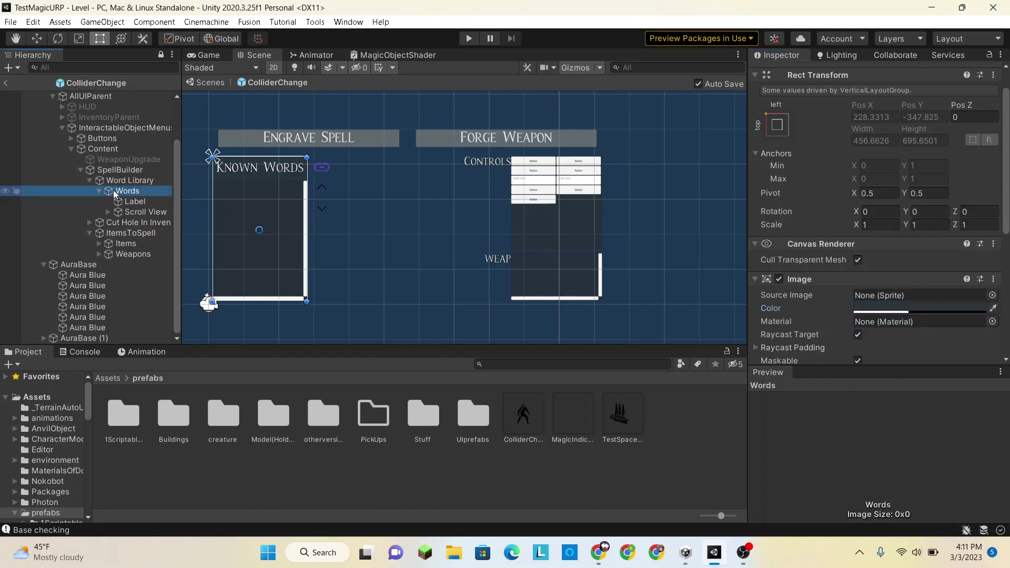
{"action": "left_click", "coordinate": [100, 190]}
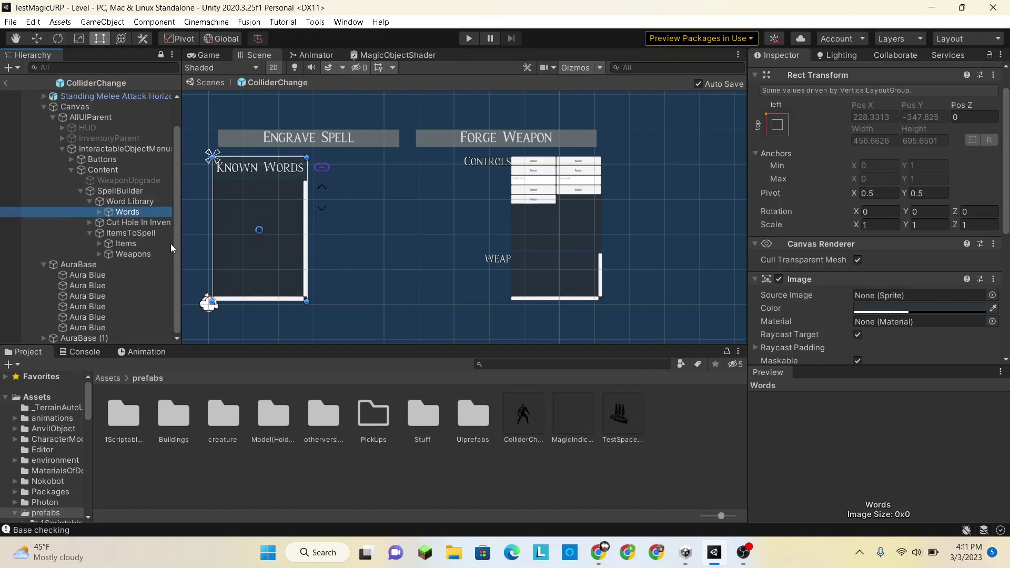
{"action": "left_click", "coordinate": [493, 261]}
{"action": "left_click", "coordinate": [109, 257]}
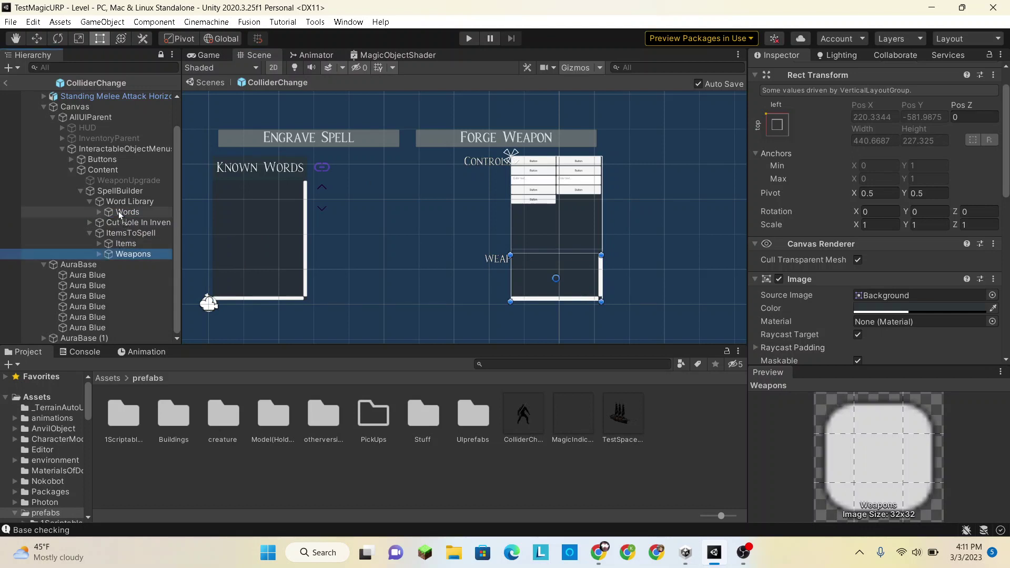
{"action": "left_click_drag", "start_coordinate": [116, 203], "coordinate": [113, 212]}
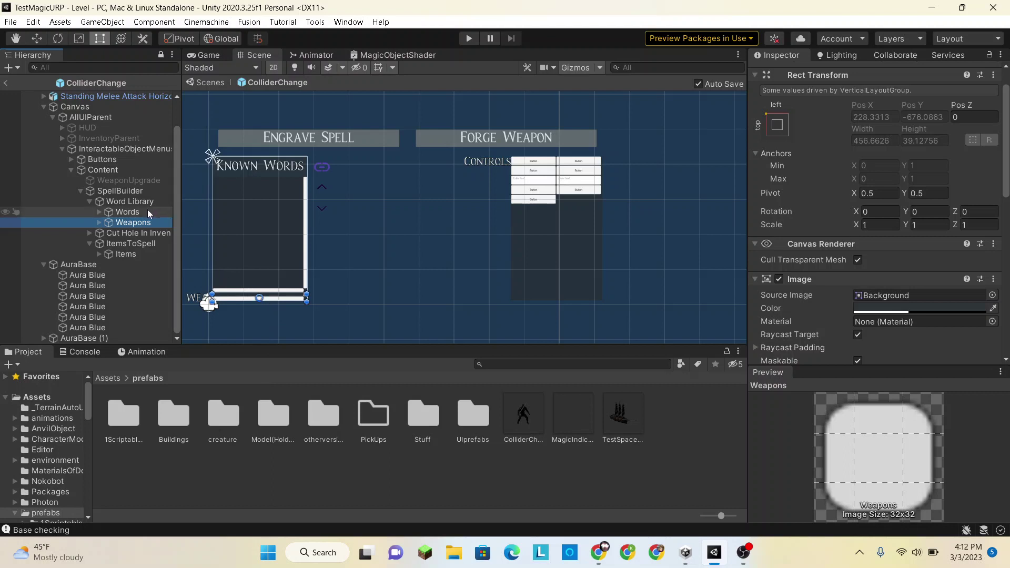
Try lowering the Preferred Height of the Scroll View inside Words to about 118, and disable that height override
{"action": "left_click", "coordinate": [98, 212]}
{"action": "left_click", "coordinate": [98, 212]}
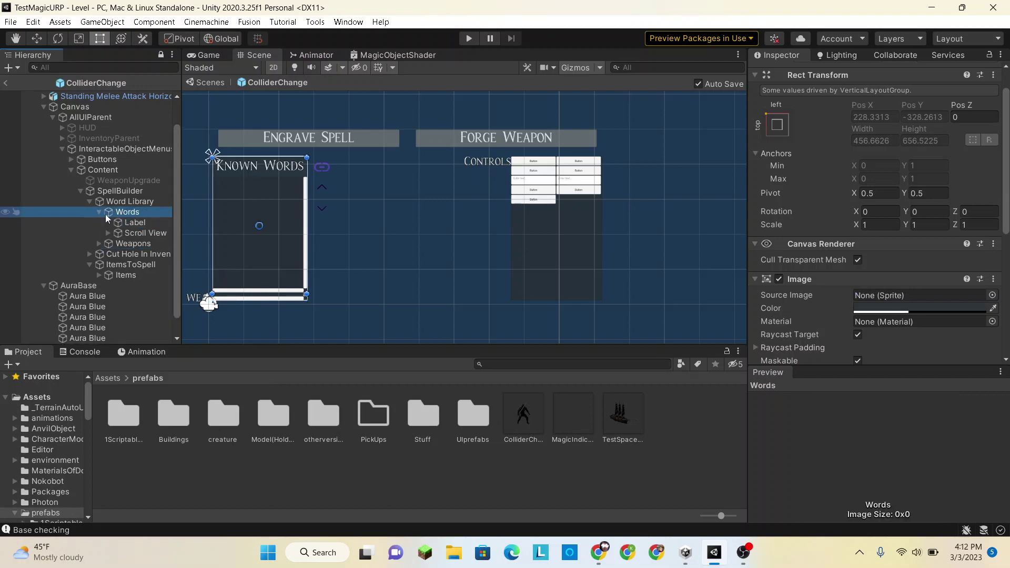
{"action": "left_click", "coordinate": [121, 223]}
{"action": "scroll", "coordinate": [932, 173], "scroll_direction": "down", "scroll_amount": 10}
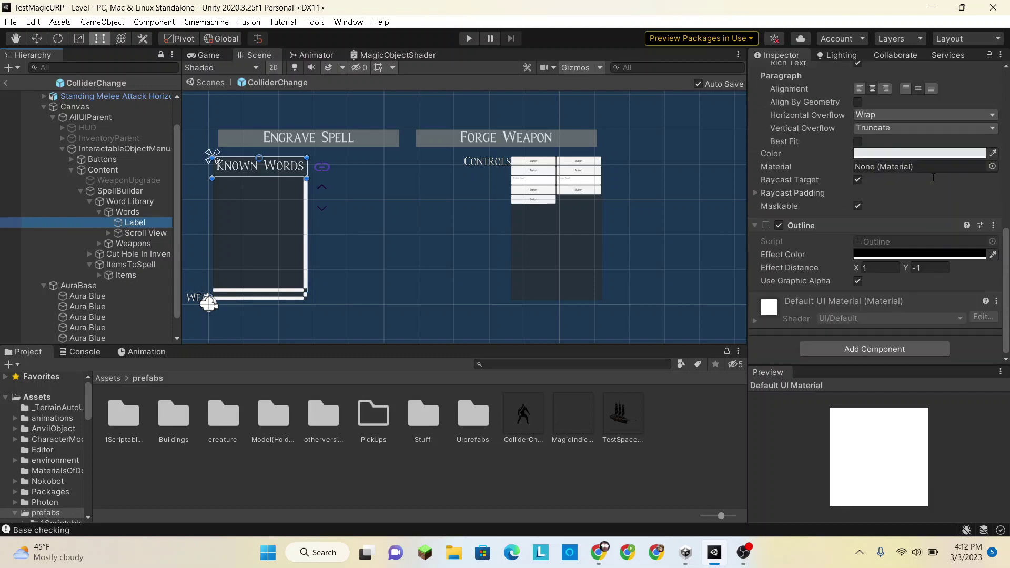
{"action": "scroll", "coordinate": [934, 178], "scroll_direction": "up", "scroll_amount": 2}
{"action": "scroll", "coordinate": [933, 177], "scroll_direction": "up", "scroll_amount": 8}
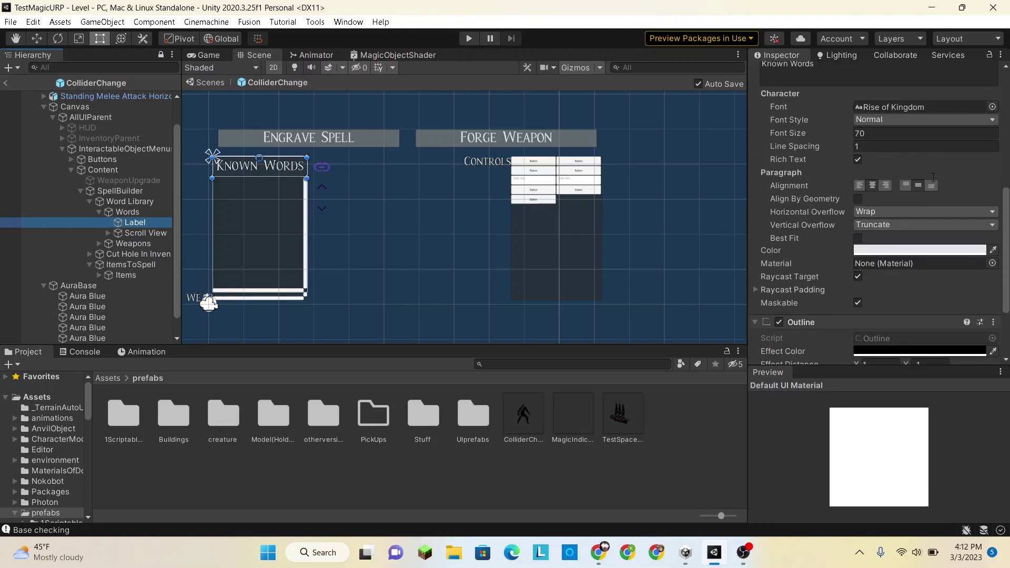
{"action": "left_click", "coordinate": [121, 233]}
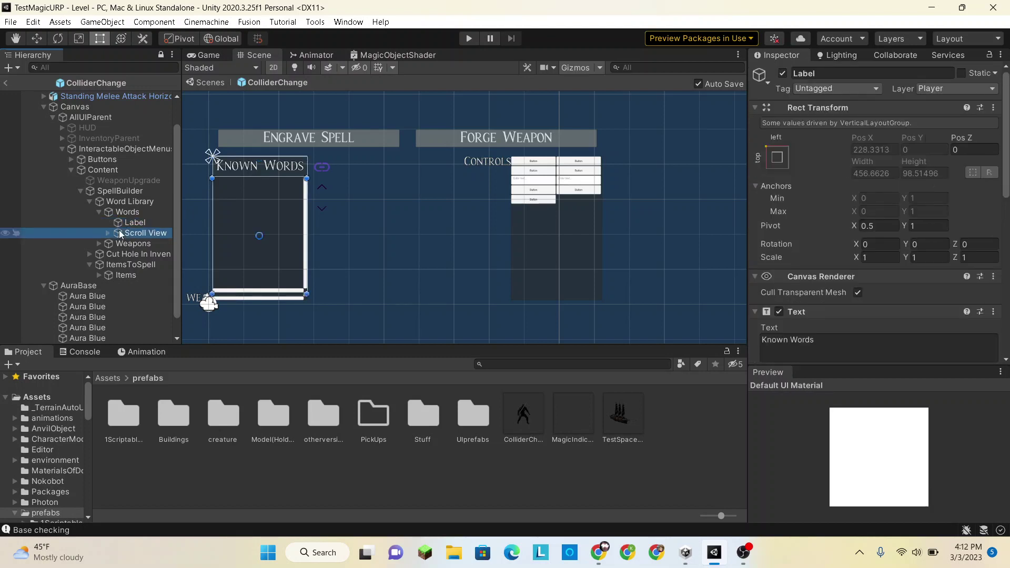
{"action": "scroll", "coordinate": [832, 239], "scroll_direction": "down", "scroll_amount": 3}
{"action": "scroll", "coordinate": [833, 239], "scroll_direction": "down", "scroll_amount": 10}
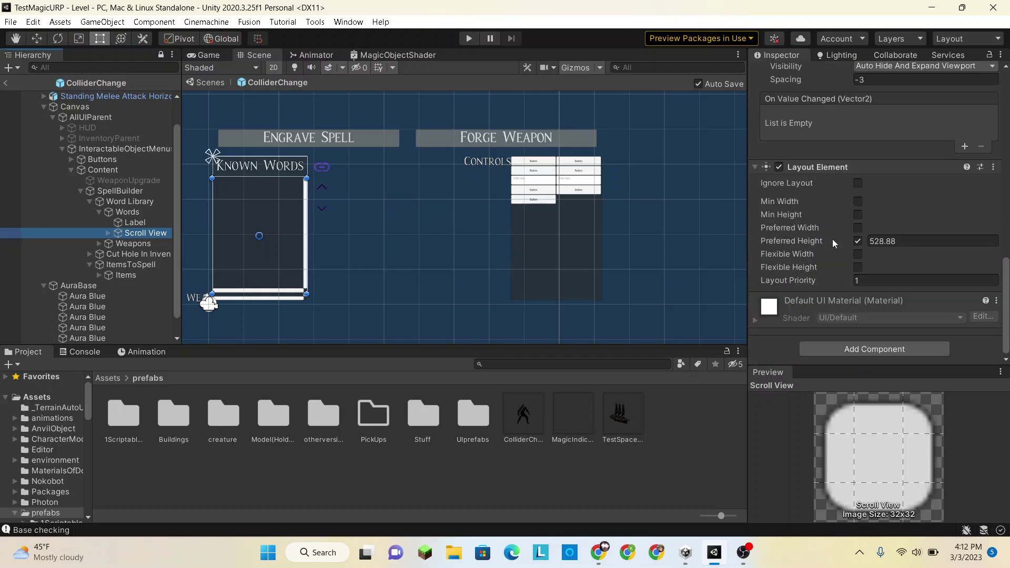
{"action": "left_click_drag", "start_coordinate": [864, 241], "coordinate": [87, 334]}
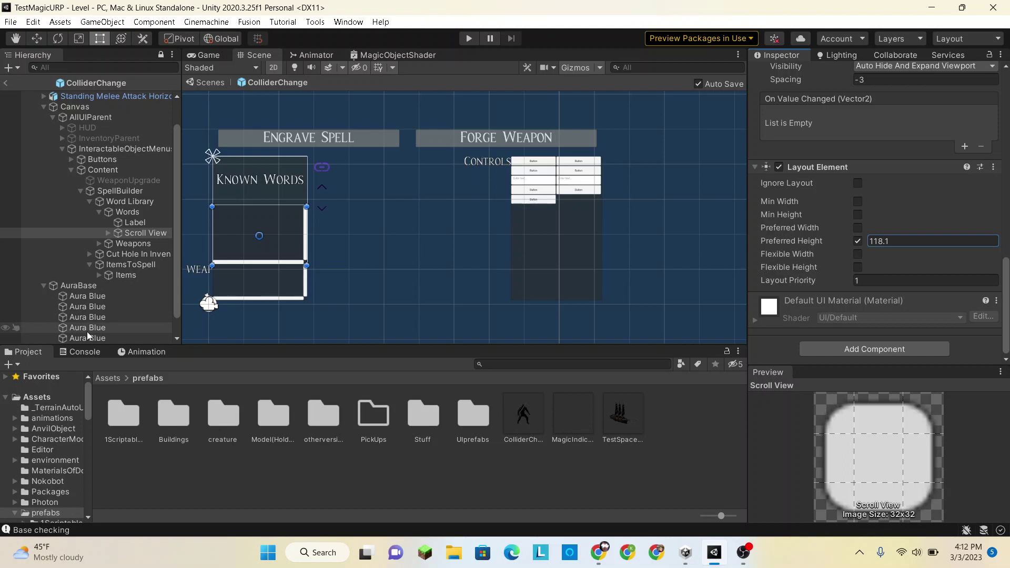
{"action": "left_click", "coordinate": [858, 241]}
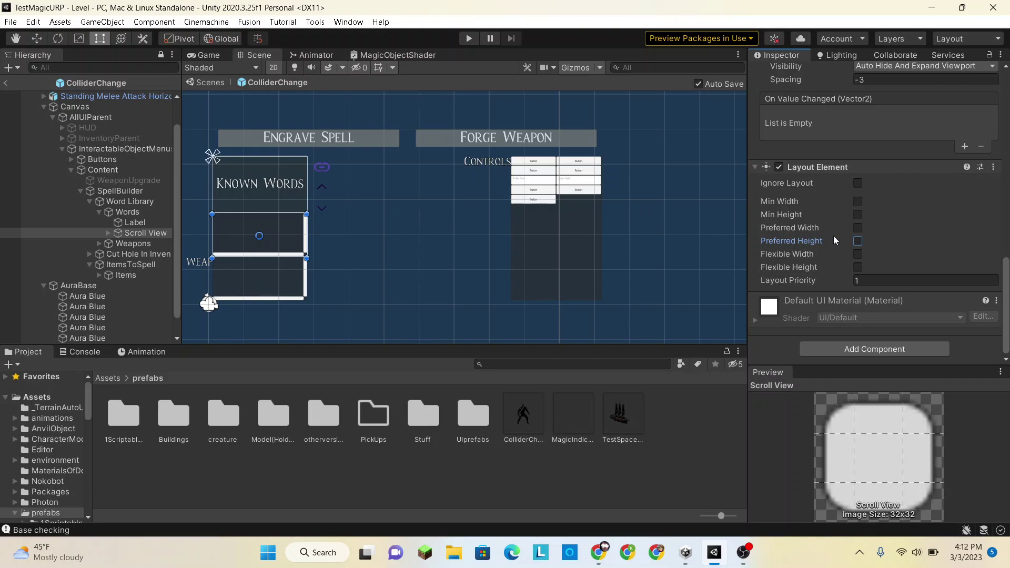
Try enabling Min Height on the Layout Element of the Scroll View inside Words, with a value of about 671.6
{"action": "scroll", "coordinate": [867, 230], "scroll_direction": "up", "scroll_amount": 10}
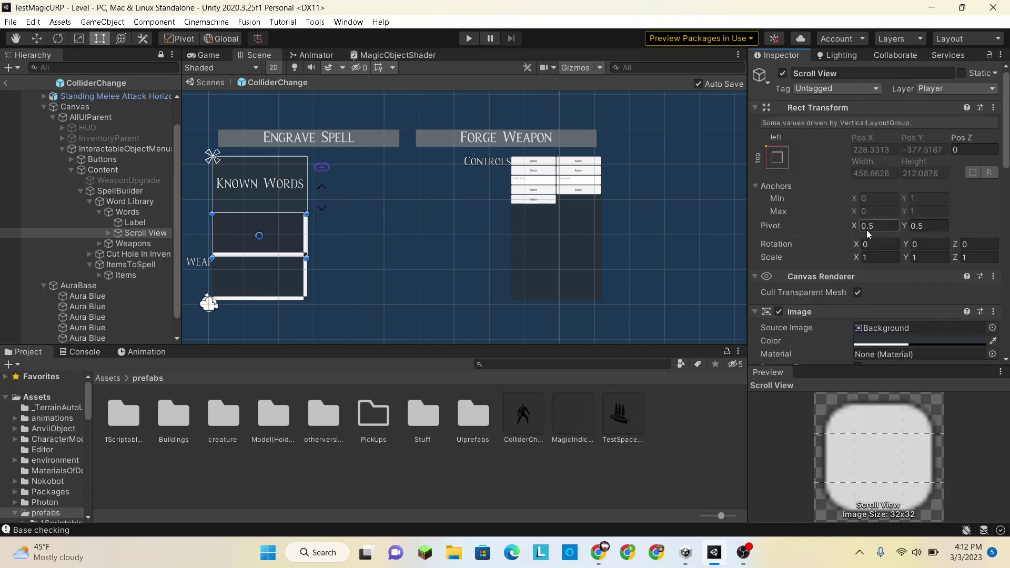
{"action": "scroll", "coordinate": [866, 229], "scroll_direction": "down", "scroll_amount": 10}
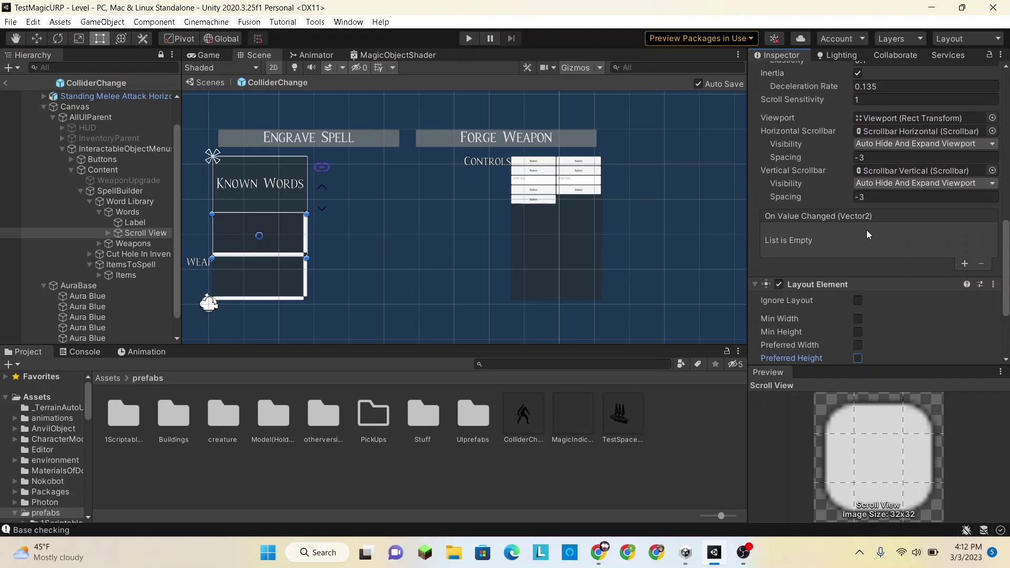
{"action": "scroll", "coordinate": [866, 230], "scroll_direction": "down", "scroll_amount": 3}
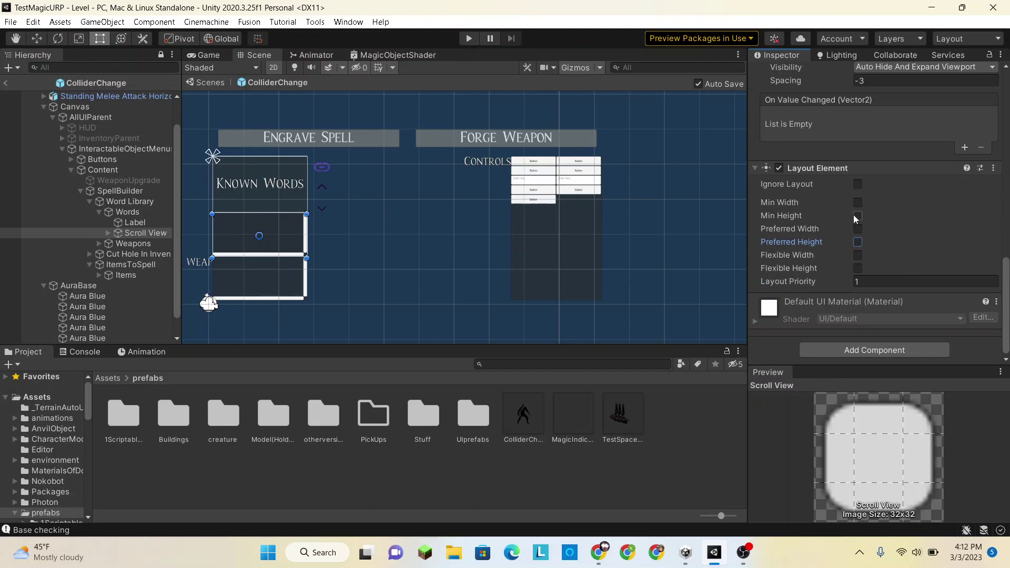
{"action": "left_click", "coordinate": [857, 215]}
{"action": "left_click_drag", "start_coordinate": [66, 182], "coordinate": [546, 106]}
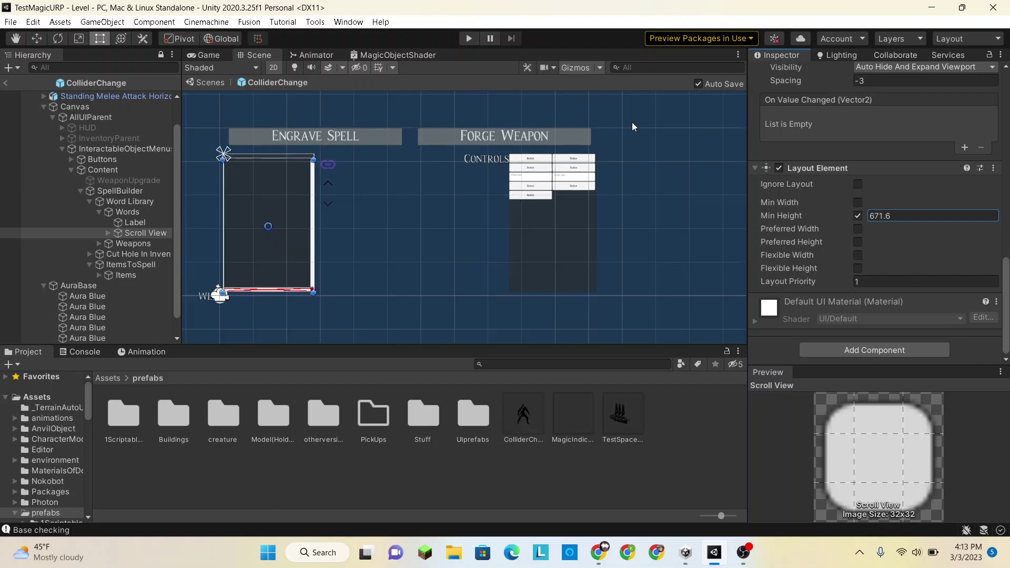
Remove the Layout Element component from the Scroll View inside Words
{"action": "left_click", "coordinate": [112, 232]}
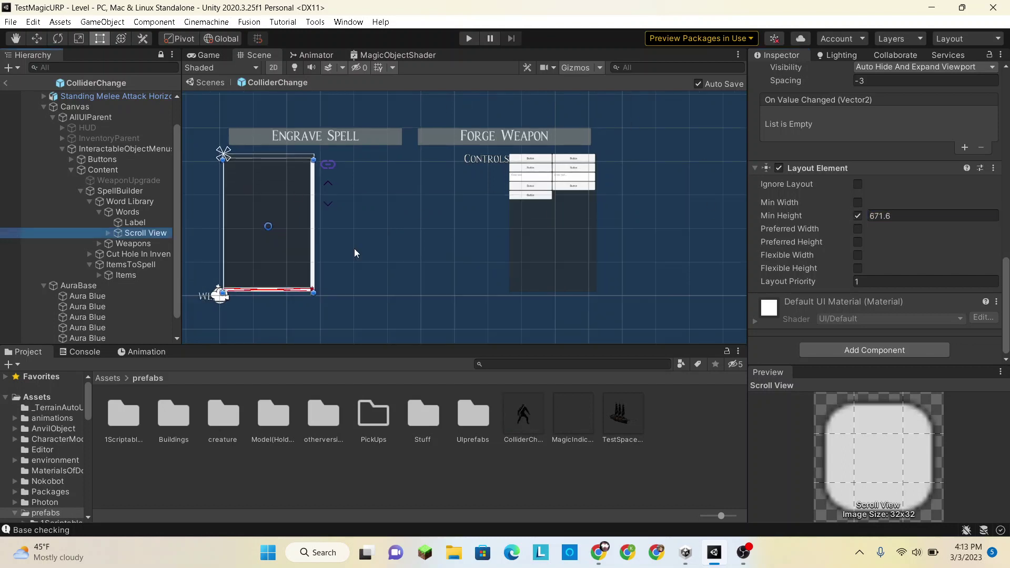
{"action": "left_click", "coordinate": [993, 168]}
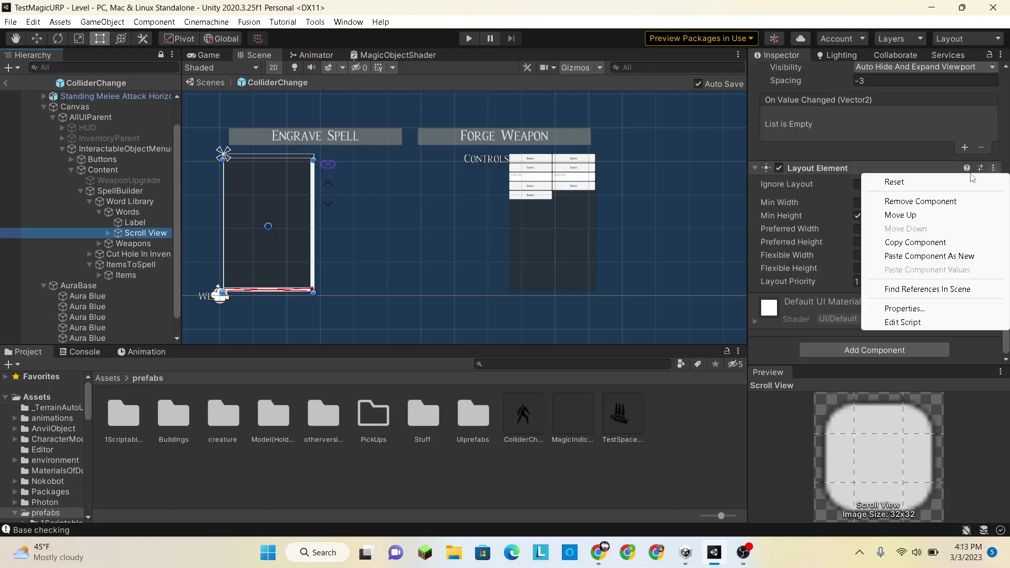
{"action": "left_click", "coordinate": [927, 198]}
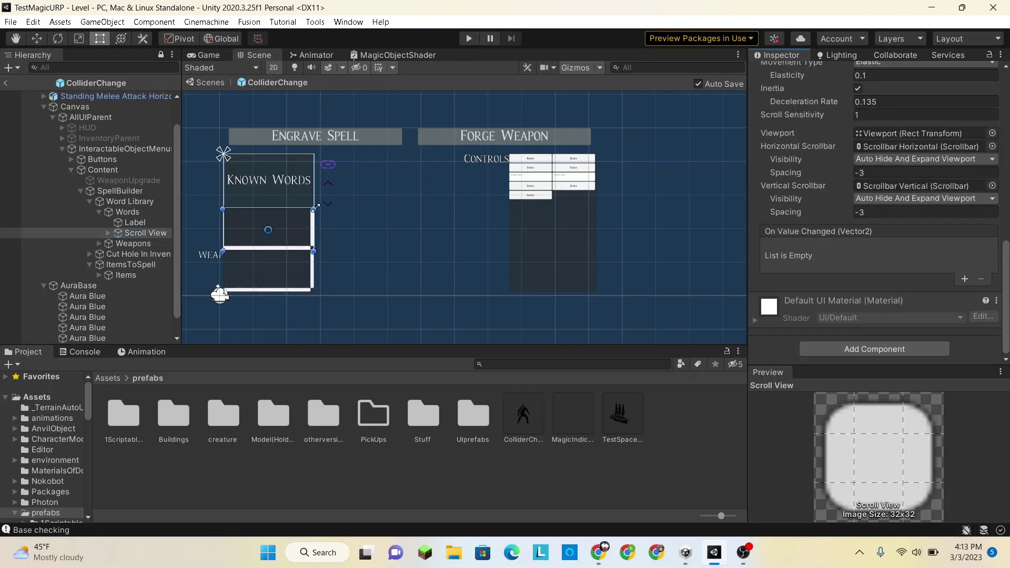
Examine the components of Label, Scroll View and their parent Words for settings that control the section heights
{"action": "left_click", "coordinate": [257, 183]}
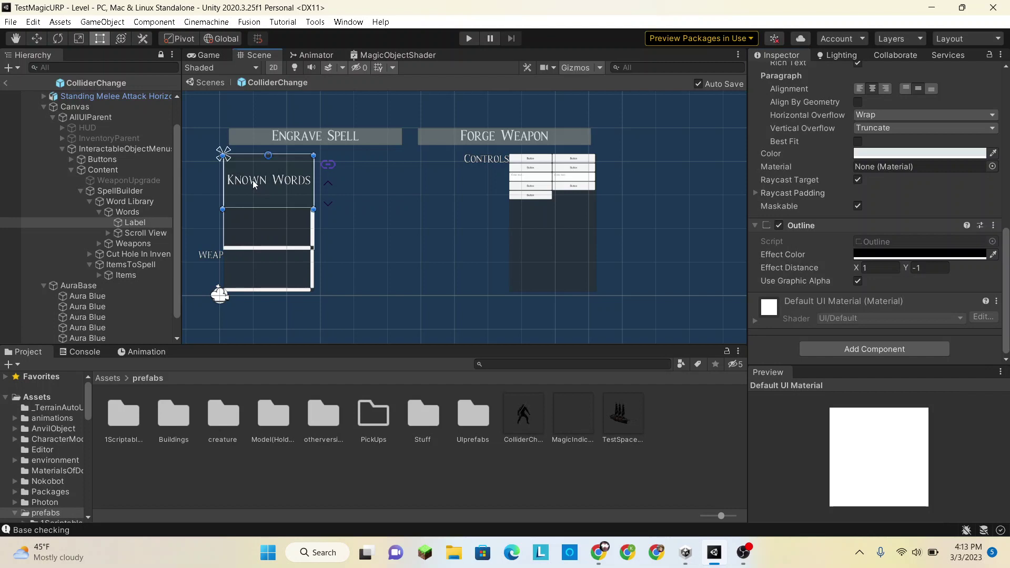
{"action": "left_click", "coordinate": [252, 179]}
{"action": "left_click", "coordinate": [129, 223]}
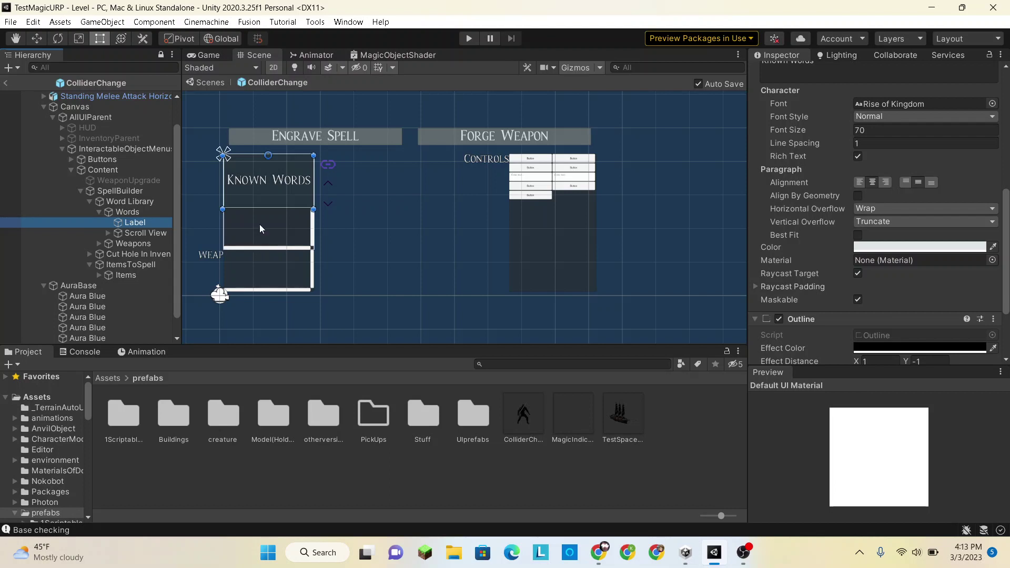
{"action": "left_click", "coordinate": [259, 255]}
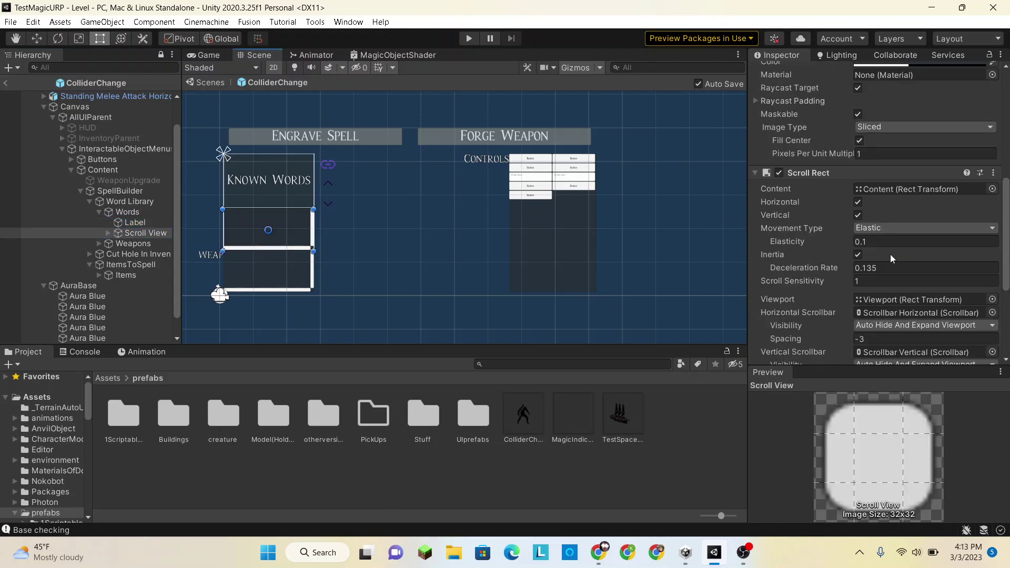
{"action": "scroll", "coordinate": [890, 254], "scroll_direction": "down", "scroll_amount": 5}
{"action": "key", "text": "Up"}
{"action": "key", "text": "Up"}
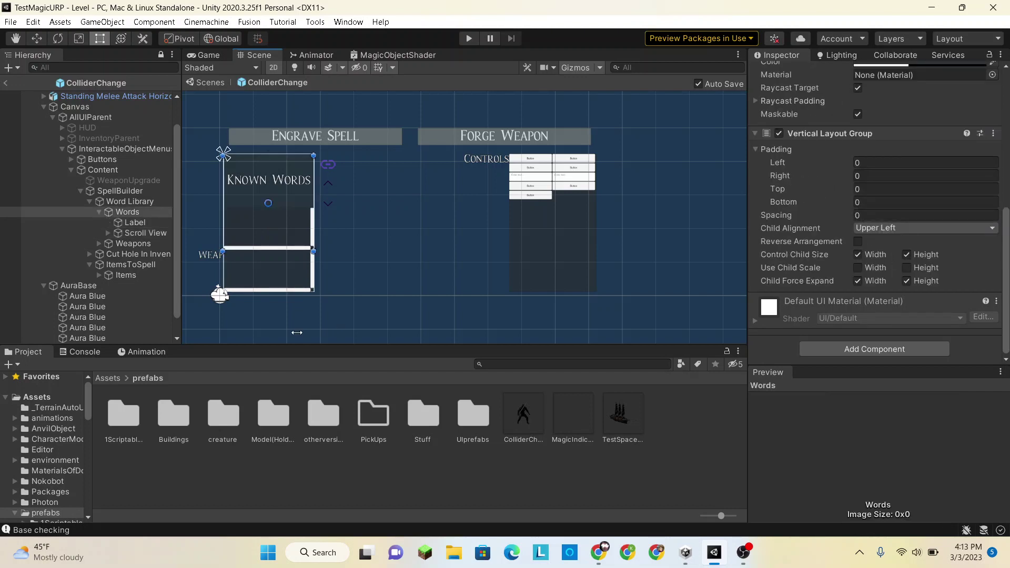
Add a Layout Element component to the Weapons object in Word Library
{"action": "left_click", "coordinate": [249, 292]}
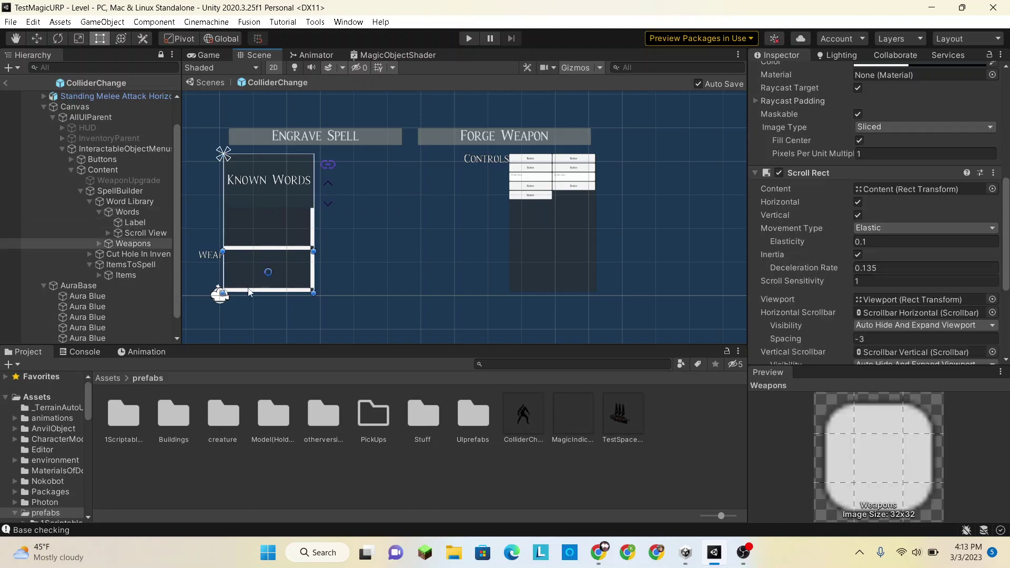
{"action": "left_click", "coordinate": [99, 244]}
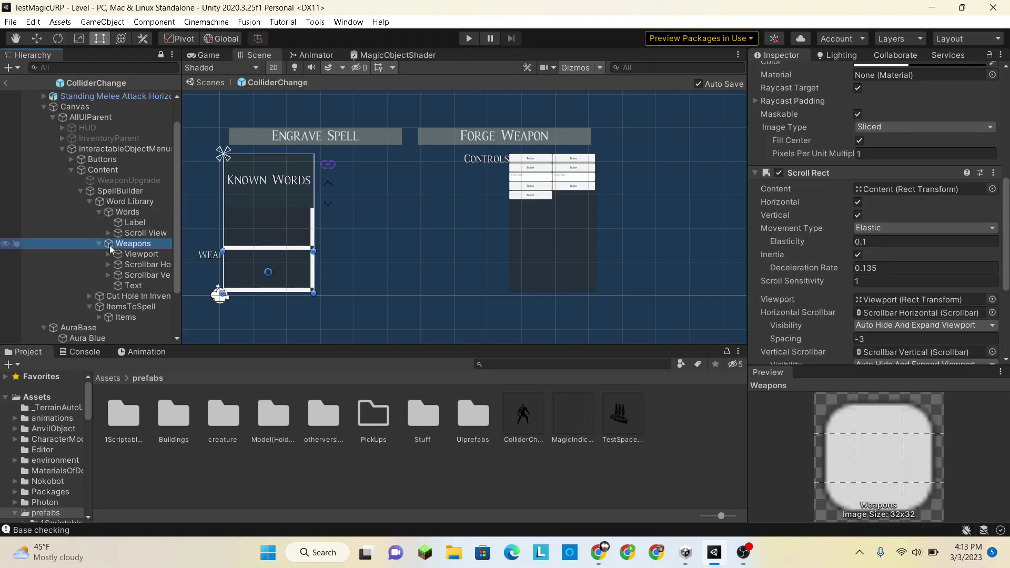
{"action": "left_click", "coordinate": [100, 243]}
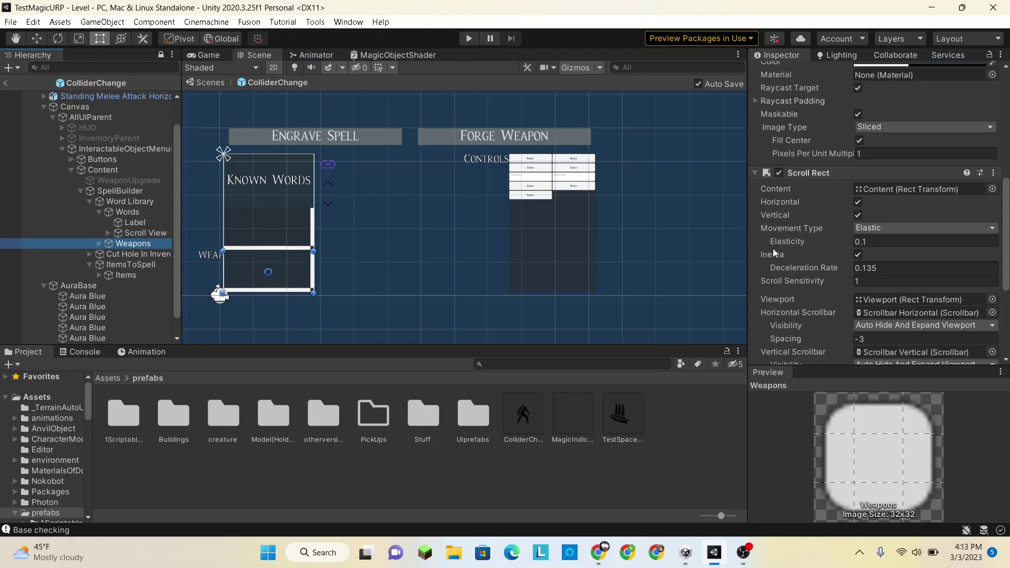
{"action": "scroll", "coordinate": [861, 242], "scroll_direction": "down", "scroll_amount": 3}
{"action": "left_click", "coordinate": [861, 352]}
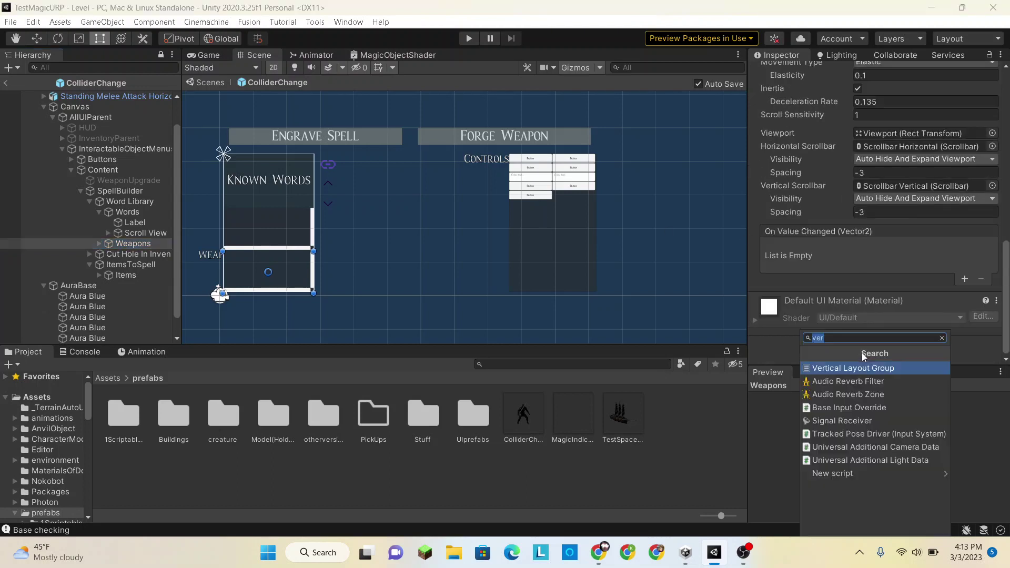
{"action": "type", "text": "lay"}
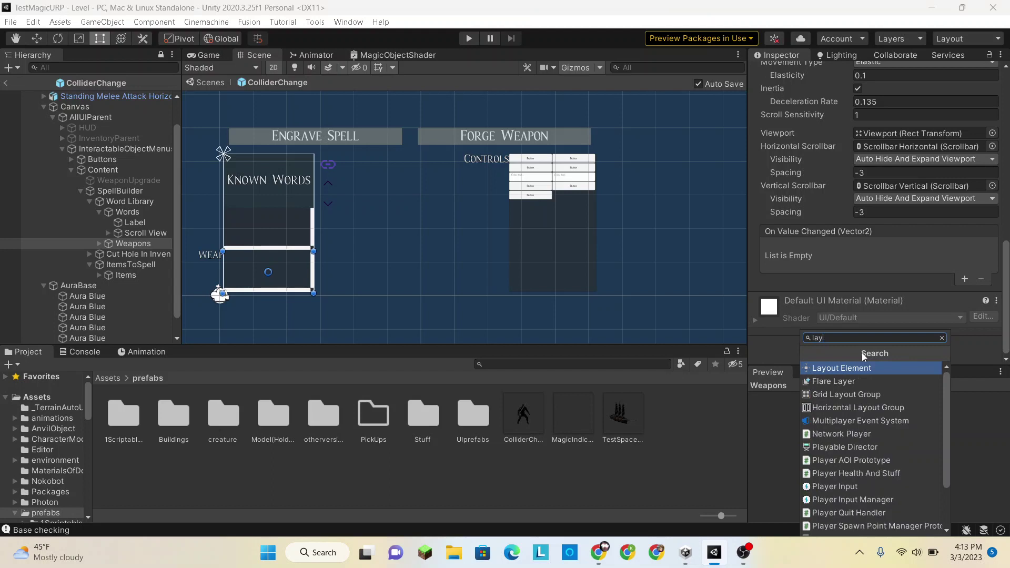
{"action": "left_click", "coordinate": [859, 368]}
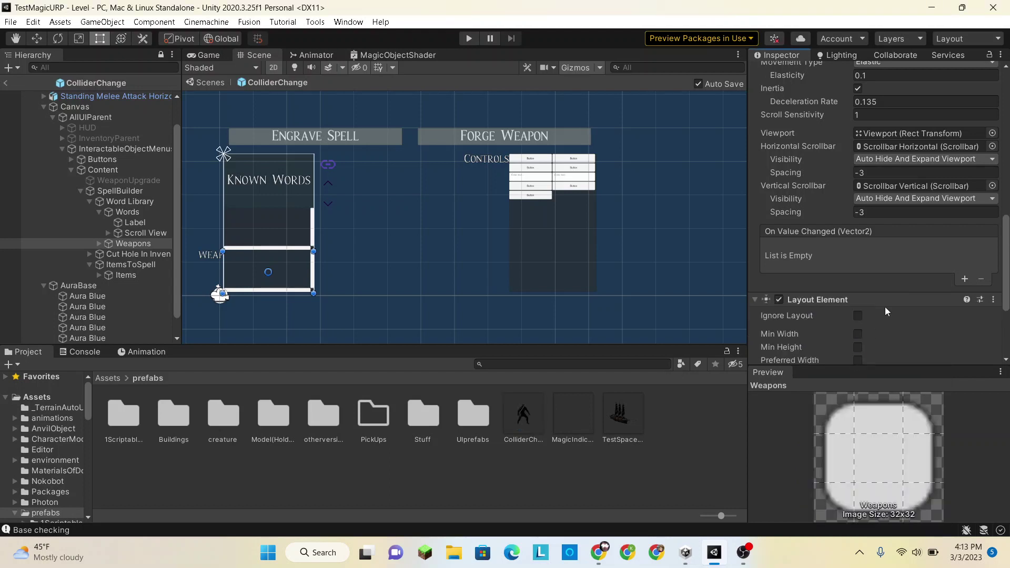
Enable Preferred Height on the Weapons Layout Element and raise it to about 231.76
{"action": "scroll", "coordinate": [885, 308], "scroll_direction": "down", "scroll_amount": 3}
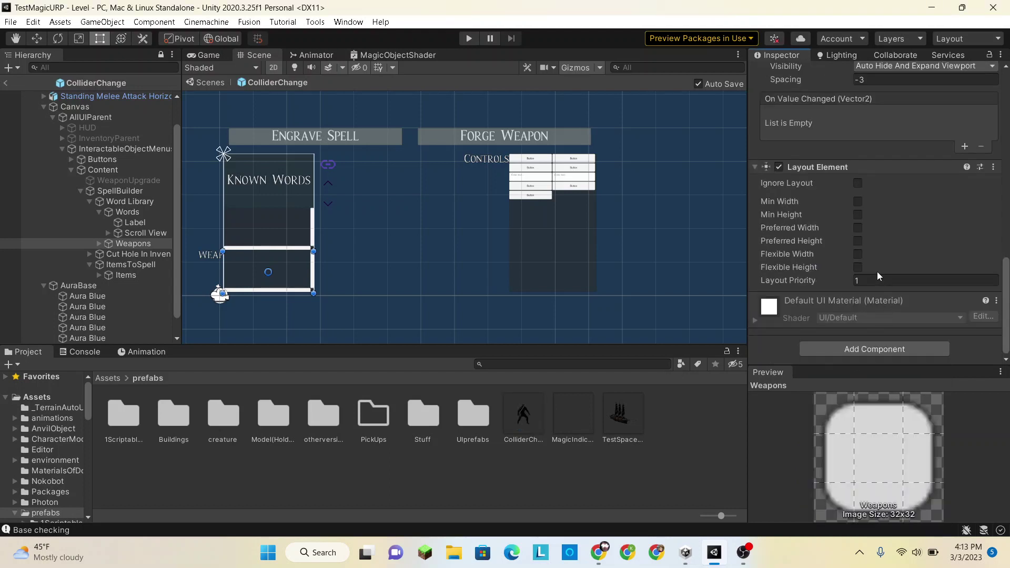
{"action": "left_click", "coordinate": [858, 242]}
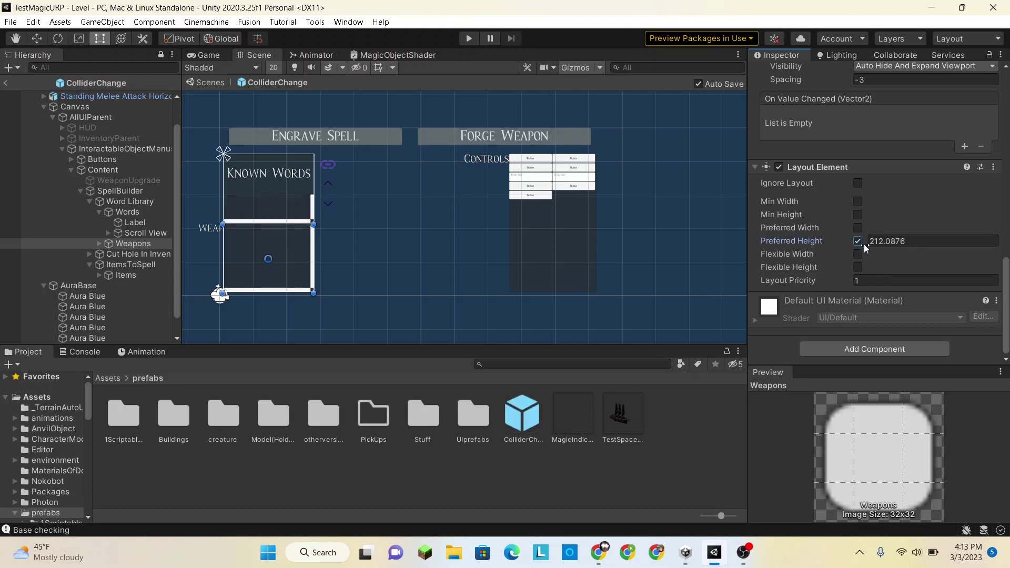
{"action": "left_click_drag", "start_coordinate": [866, 244], "coordinate": [286, 178]}
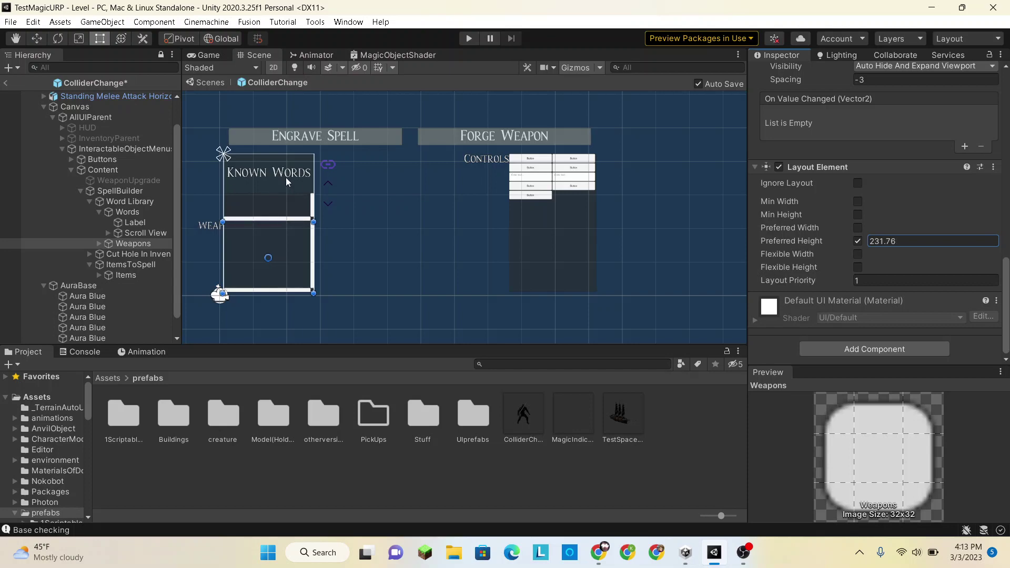
Examine the components of the Words object, its Label and its Scroll View for settings that control their heights
{"action": "left_click", "coordinate": [125, 231]}
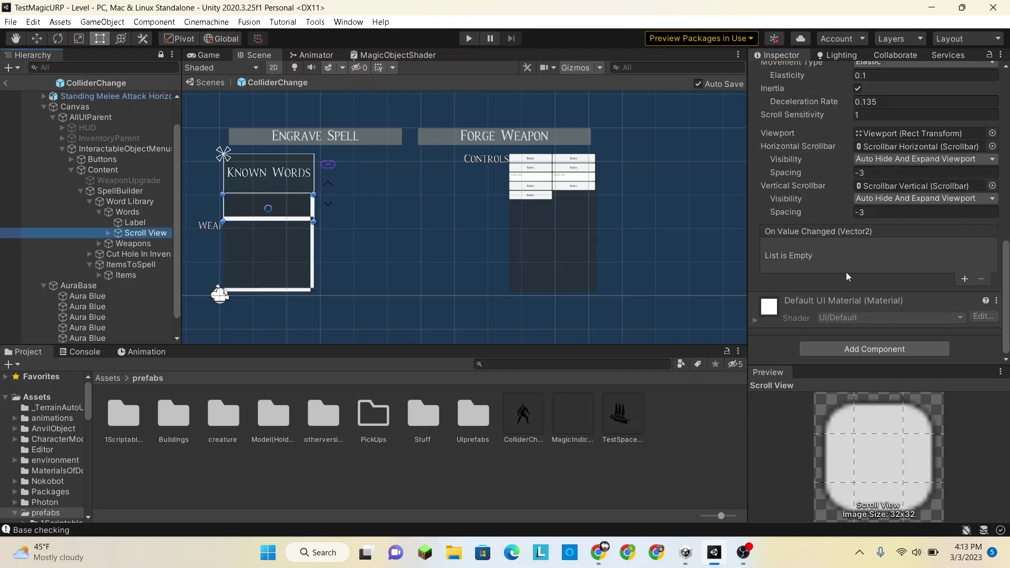
{"action": "scroll", "coordinate": [844, 271], "scroll_direction": "up", "scroll_amount": 10}
{"action": "scroll", "coordinate": [844, 270], "scroll_direction": "down", "scroll_amount": 10}
{"action": "left_click", "coordinate": [130, 221]}
{"action": "left_click", "coordinate": [132, 232]}
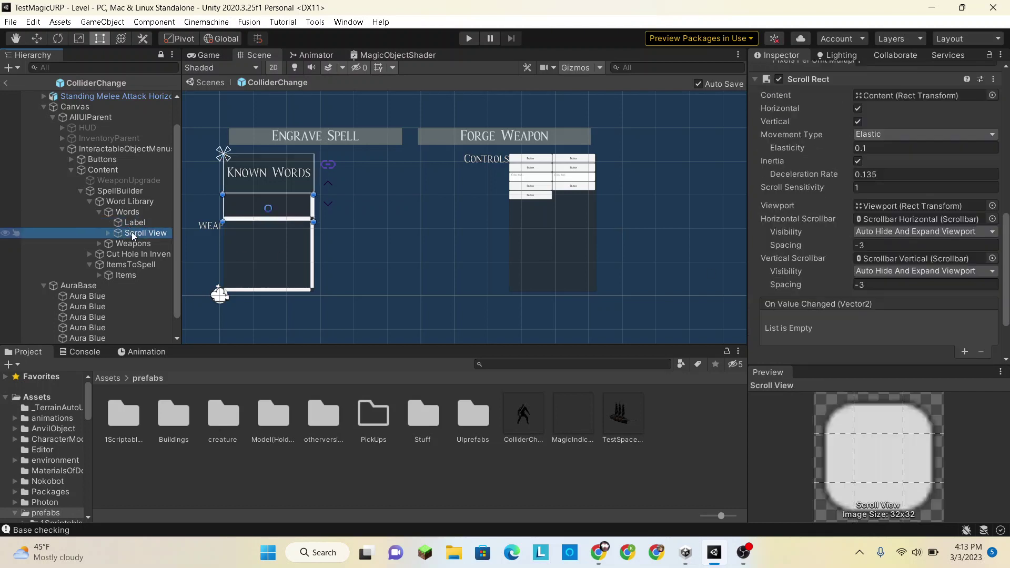
{"action": "left_click", "coordinate": [113, 242]}
{"action": "left_click", "coordinate": [106, 213]}
{"action": "scroll", "coordinate": [816, 214], "scroll_direction": "up", "scroll_amount": 3}
{"action": "scroll", "coordinate": [817, 214], "scroll_direction": "down", "scroll_amount": 3}
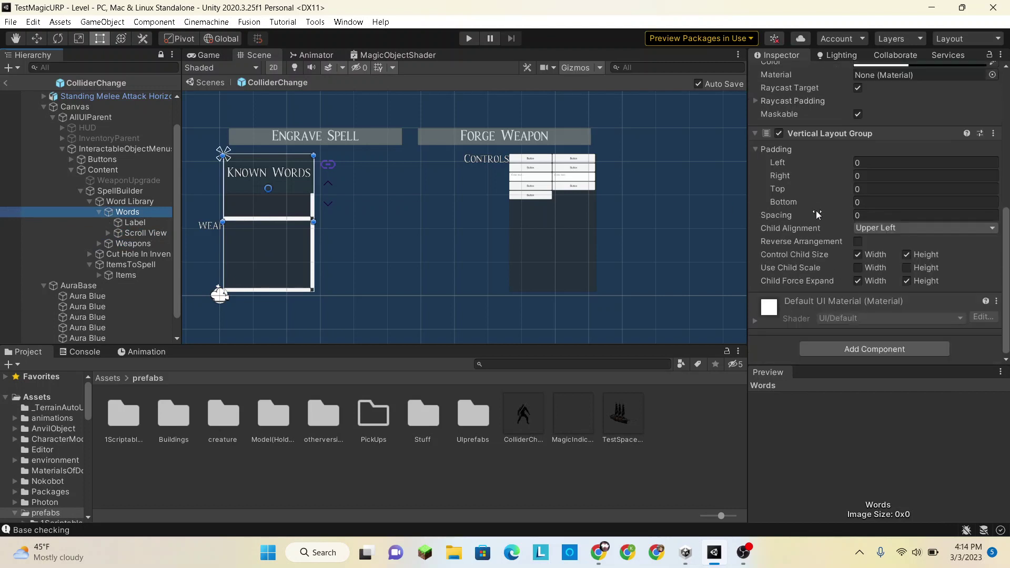
{"action": "left_click", "coordinate": [244, 218]}
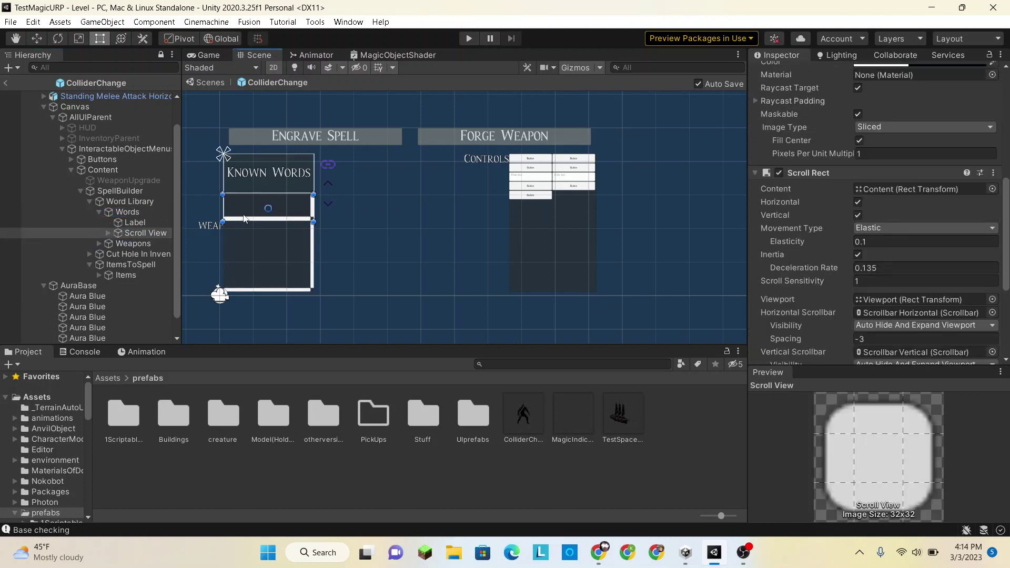
{"action": "scroll", "coordinate": [826, 256], "scroll_direction": "down", "scroll_amount": 3}
{"action": "scroll", "coordinate": [826, 257], "scroll_direction": "up", "scroll_amount": 5}
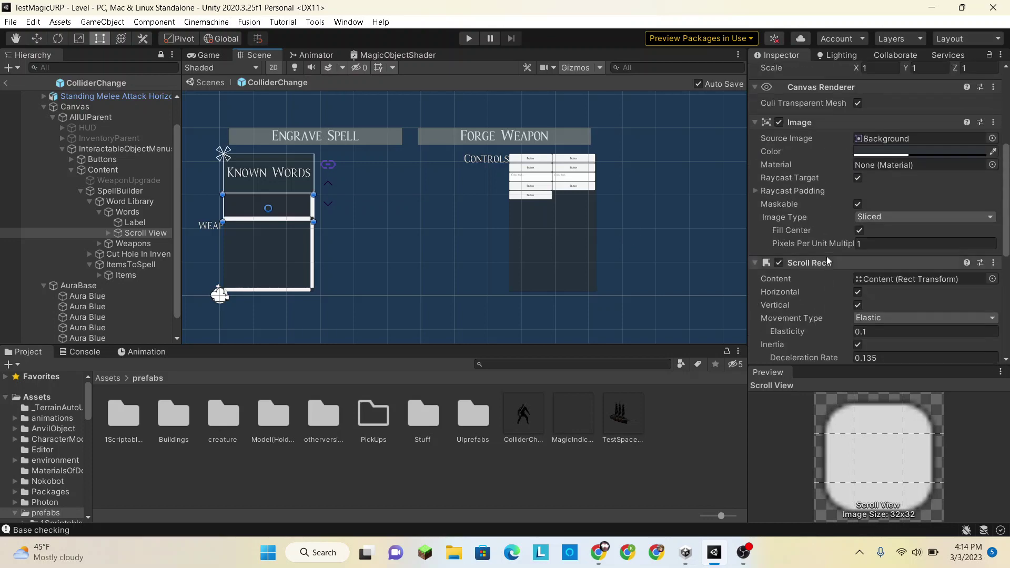
{"action": "scroll", "coordinate": [826, 257], "scroll_direction": "up", "scroll_amount": 4}
{"action": "scroll", "coordinate": [826, 257], "scroll_direction": "down", "scroll_amount": 6}
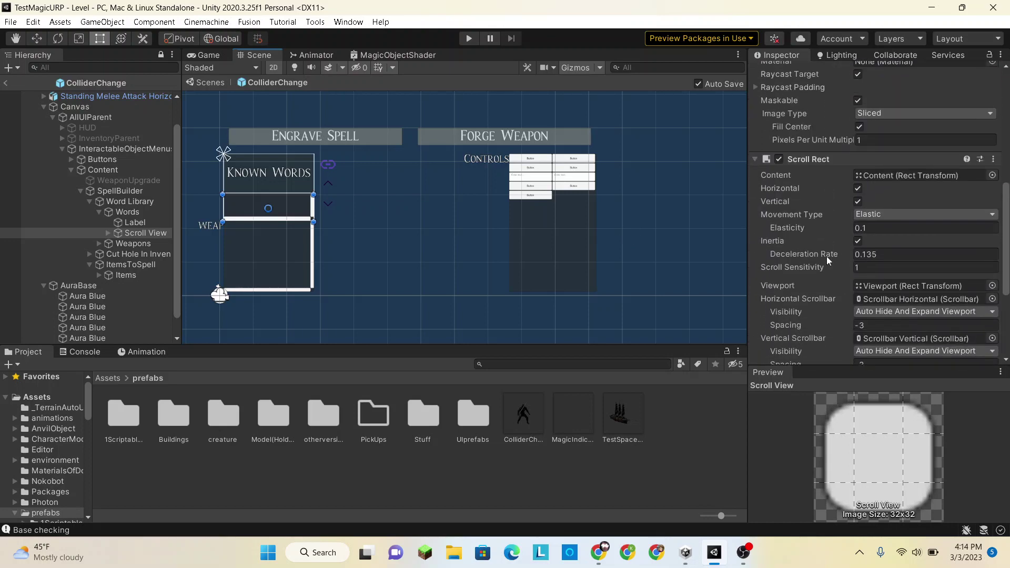
{"action": "scroll", "coordinate": [827, 258], "scroll_direction": "down", "scroll_amount": 3}
{"action": "left_click", "coordinate": [118, 225]}
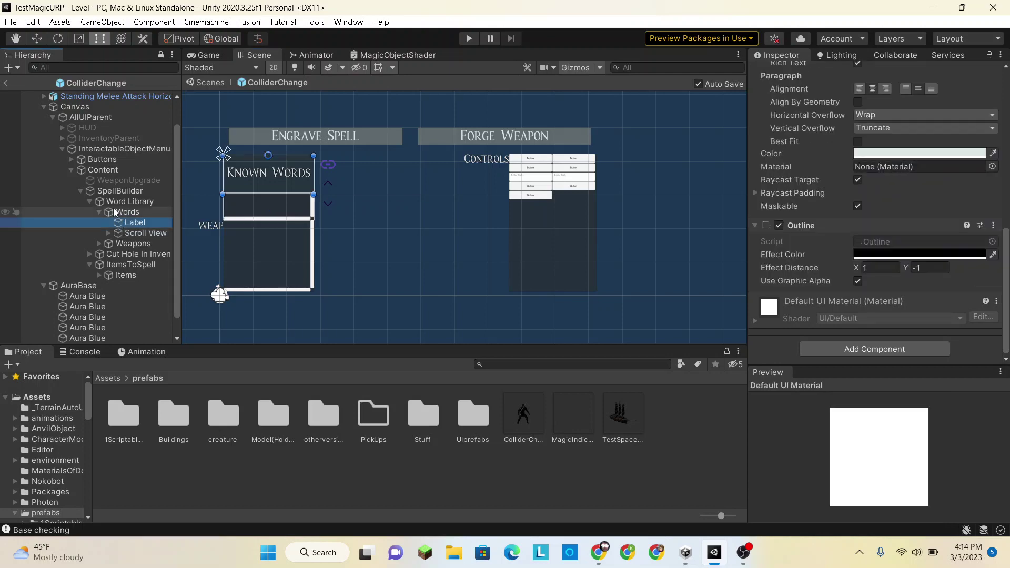
Inspect the Weapons object and its Viewport and Text children
{"action": "left_click", "coordinate": [119, 245]}
{"action": "scroll", "coordinate": [858, 198], "scroll_direction": "up", "scroll_amount": 10}
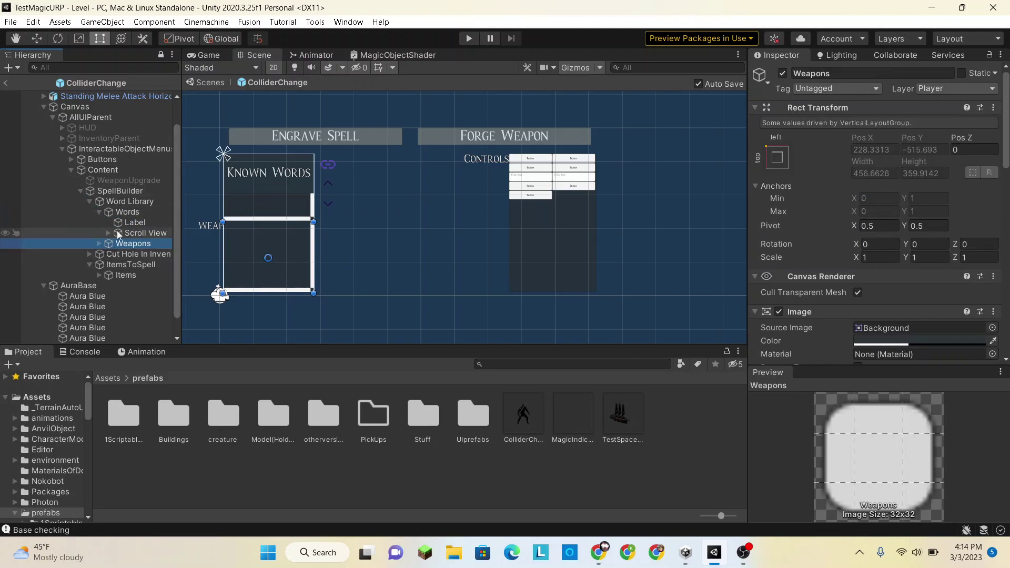
{"action": "left_click", "coordinate": [98, 244]}
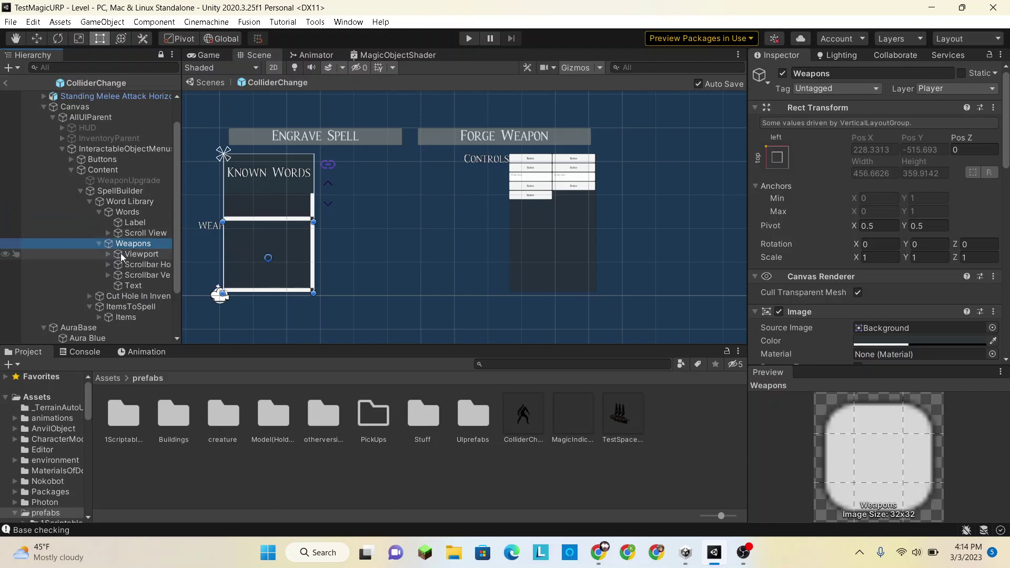
{"action": "left_click", "coordinate": [121, 254]}
{"action": "scroll", "coordinate": [911, 200], "scroll_direction": "down", "scroll_amount": 3}
{"action": "scroll", "coordinate": [911, 200], "scroll_direction": "up", "scroll_amount": 3}
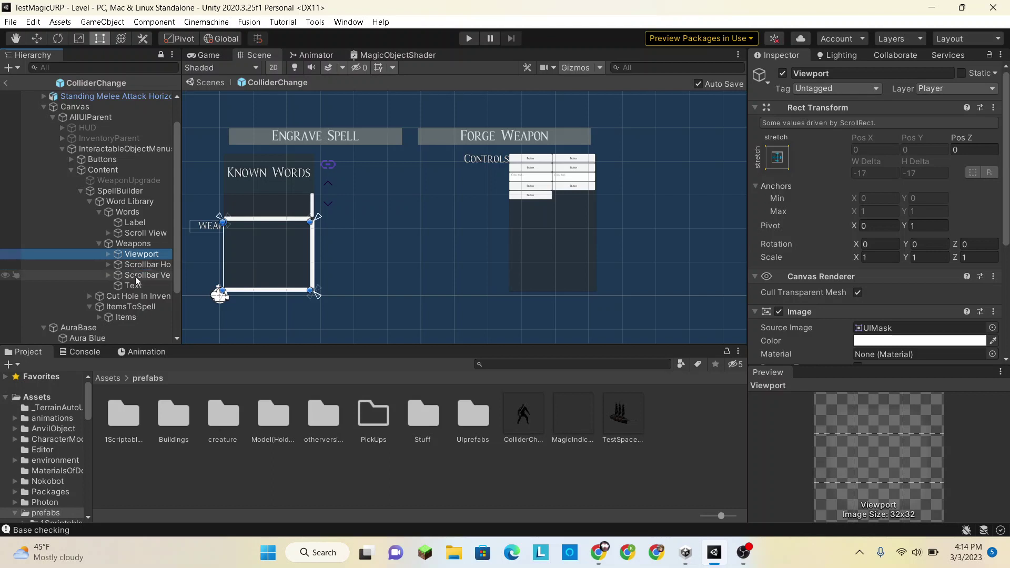
{"action": "left_click", "coordinate": [122, 288]}
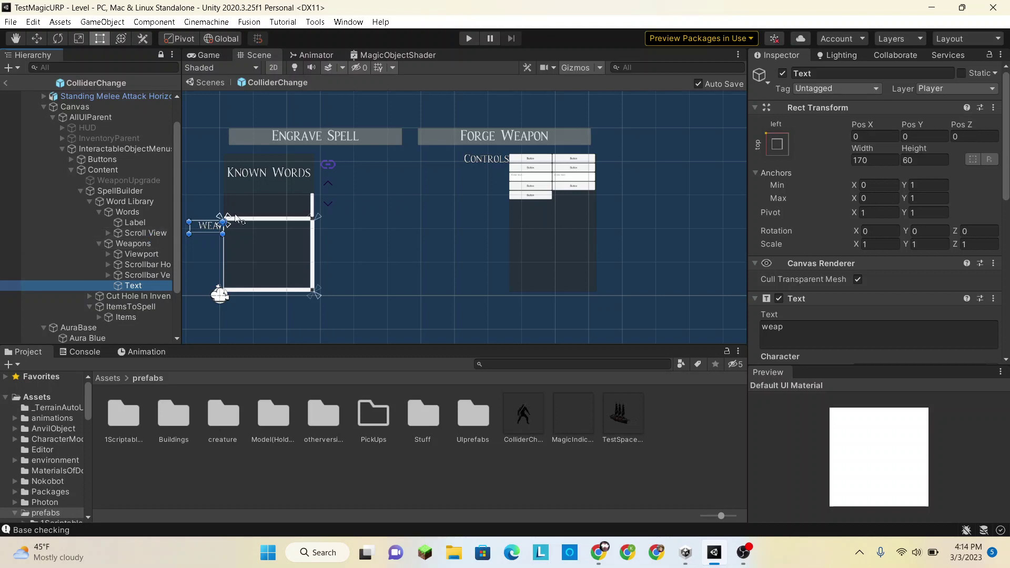
Compare the components of the Words Scroll View with the Scroll Rect and Layout Element settings of Weapons
{"action": "left_click", "coordinate": [245, 197]}
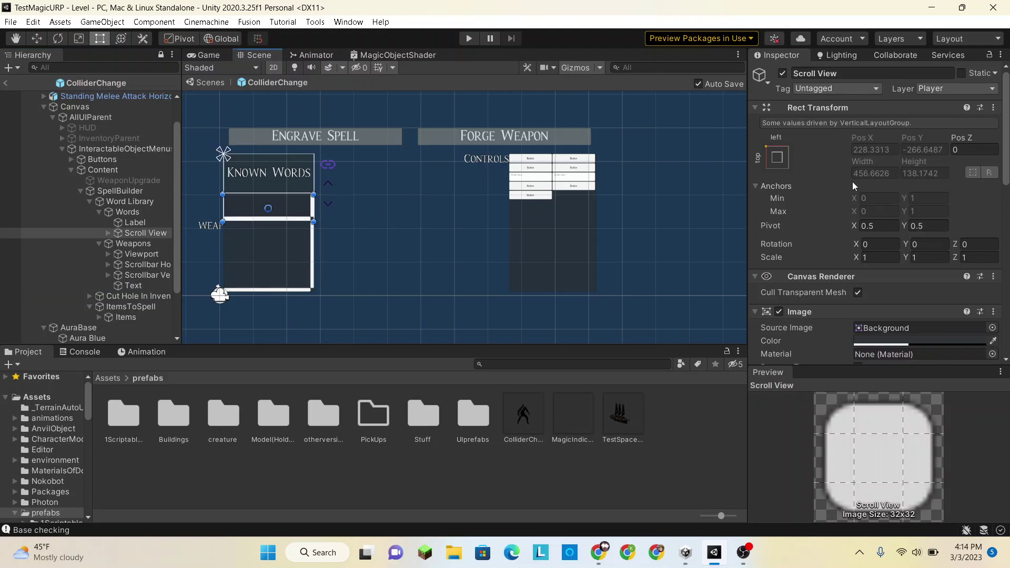
{"action": "scroll", "coordinate": [852, 181], "scroll_direction": "down", "scroll_amount": 10}
{"action": "scroll", "coordinate": [852, 182], "scroll_direction": "up", "scroll_amount": 6}
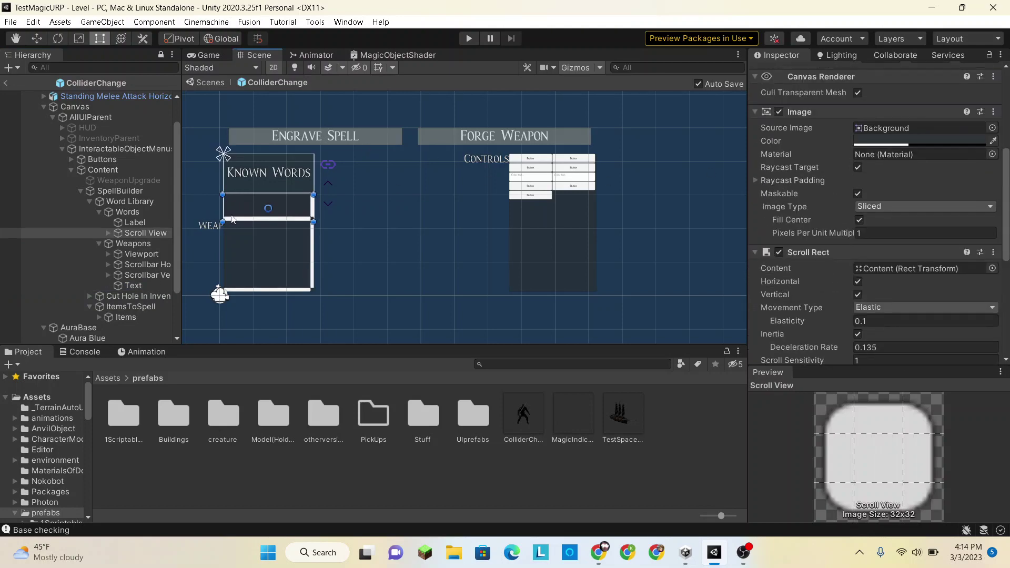
{"action": "left_click", "coordinate": [242, 203]}
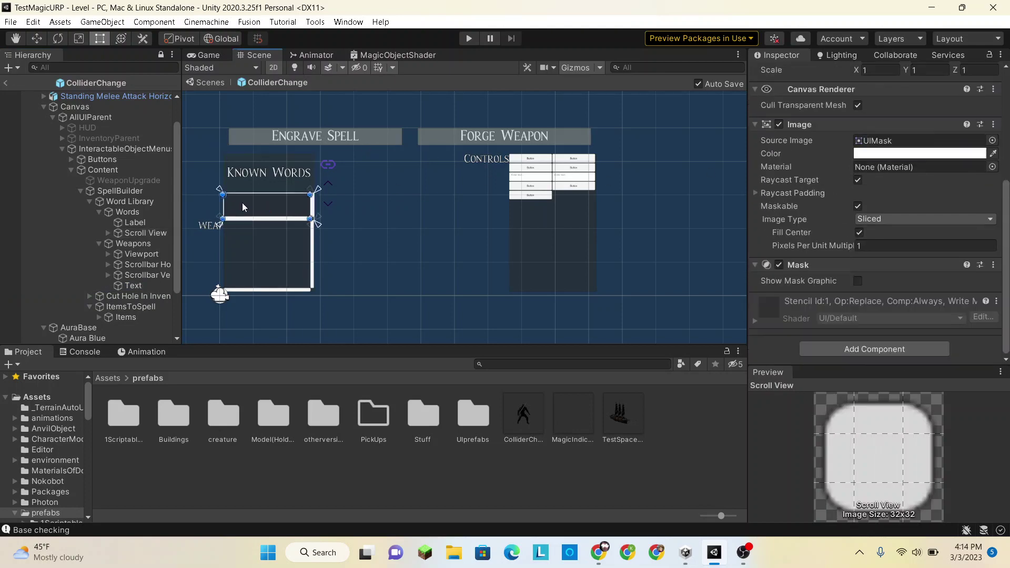
{"action": "left_click", "coordinate": [98, 212]}
{"action": "left_click", "coordinate": [99, 222]}
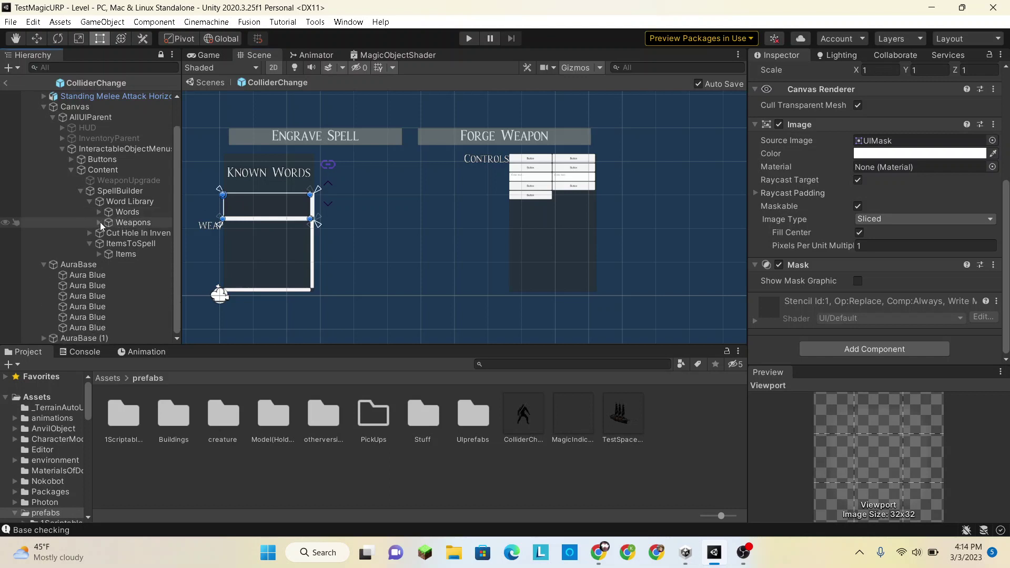
{"action": "left_click", "coordinate": [109, 222]}
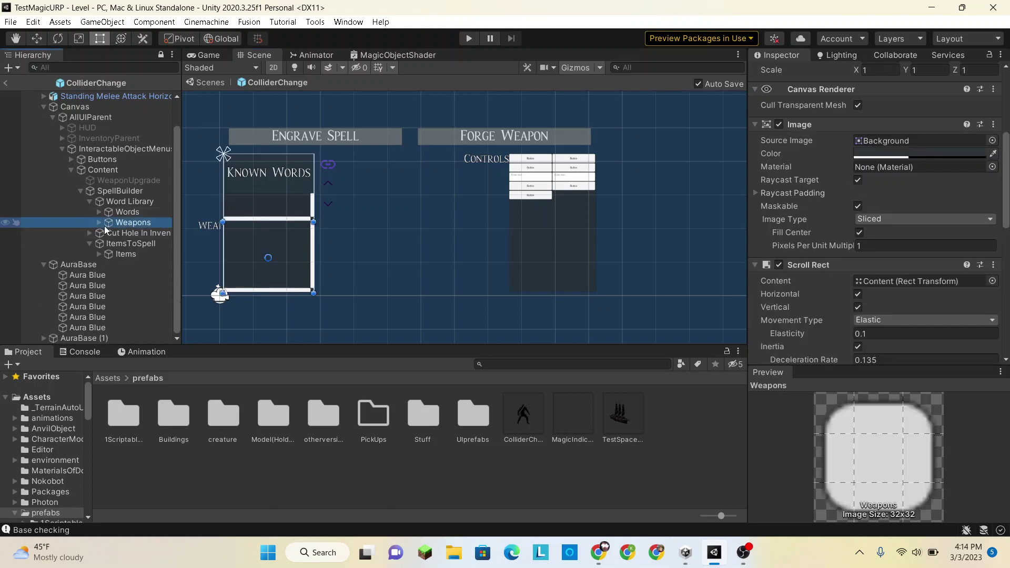
{"action": "left_click", "coordinate": [100, 224]}
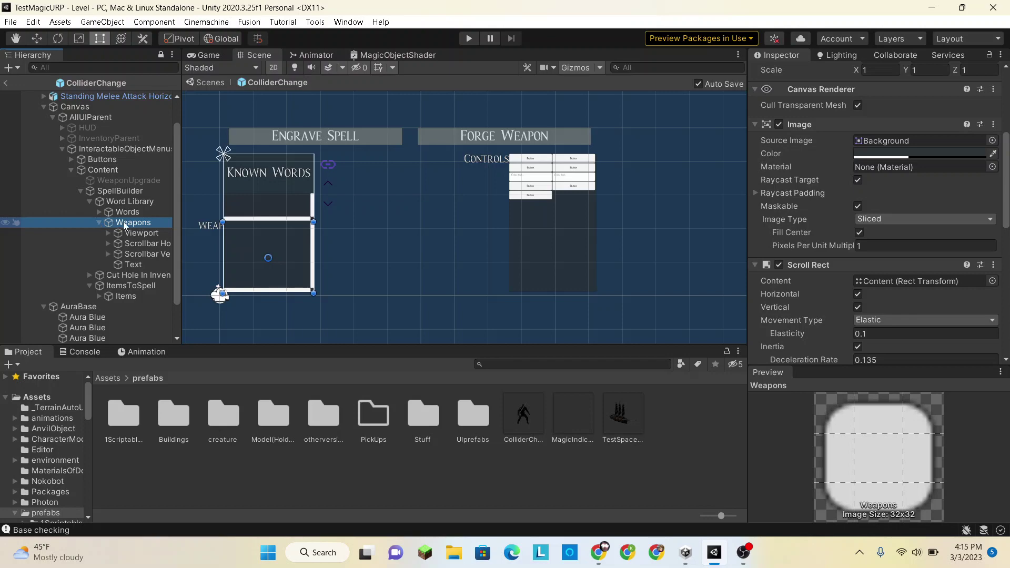
{"action": "scroll", "coordinate": [833, 288], "scroll_direction": "down", "scroll_amount": 10}
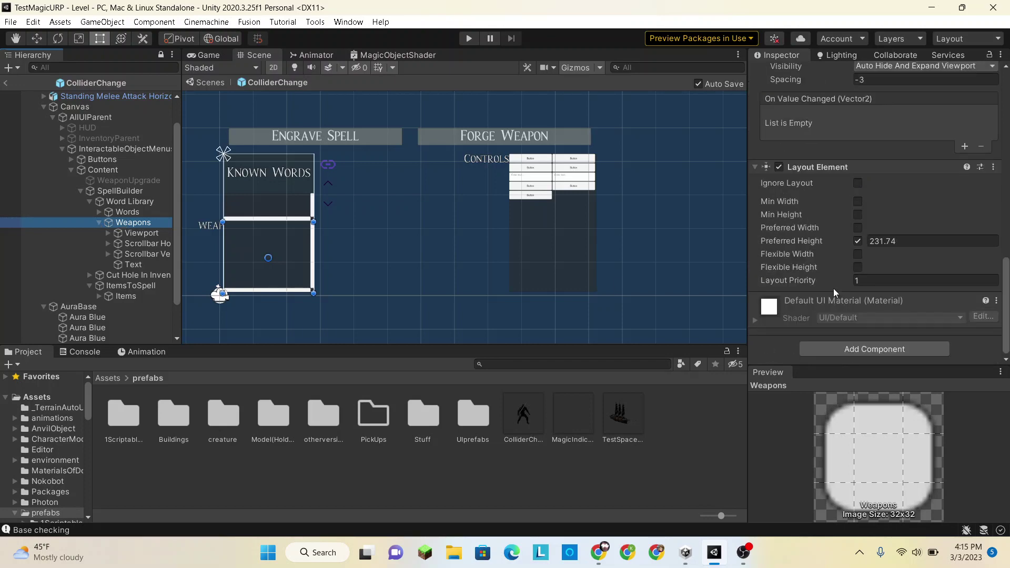
{"action": "scroll", "coordinate": [833, 289], "scroll_direction": "up", "scroll_amount": 8}
{"action": "scroll", "coordinate": [833, 288], "scroll_direction": "up", "scroll_amount": 1}
{"action": "scroll", "coordinate": [833, 288], "scroll_direction": "down", "scroll_amount": 7}
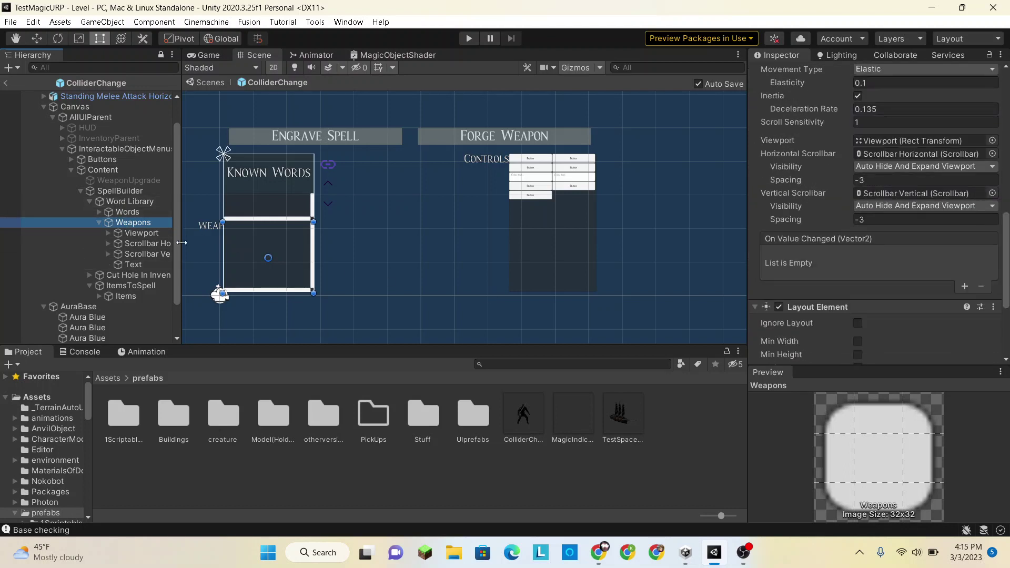
Add a UI Image as a child of Word Library and name it Weap
{"action": "right_click", "coordinate": [128, 203]}
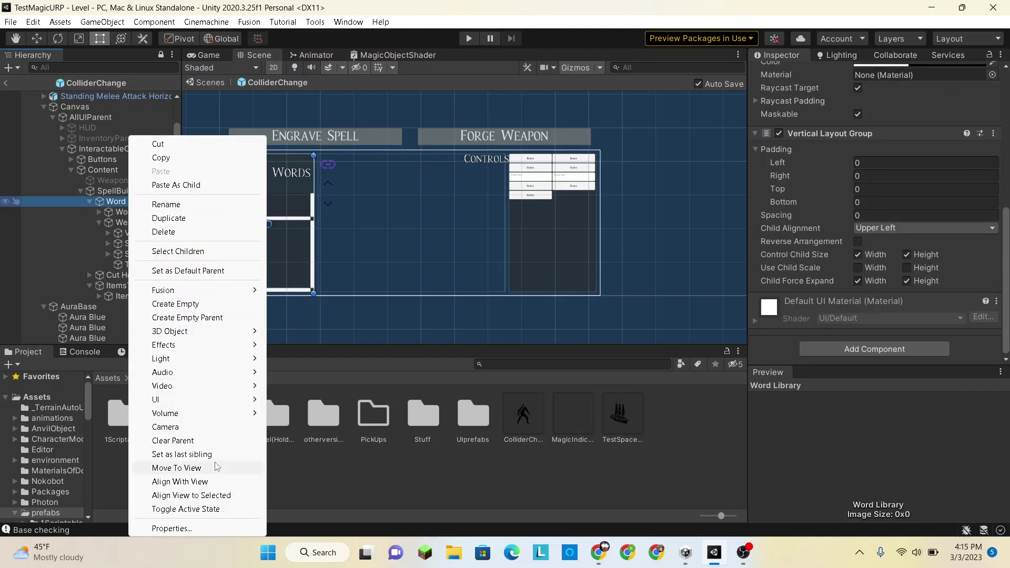
{"action": "mouse_move", "coordinate": [199, 411]}
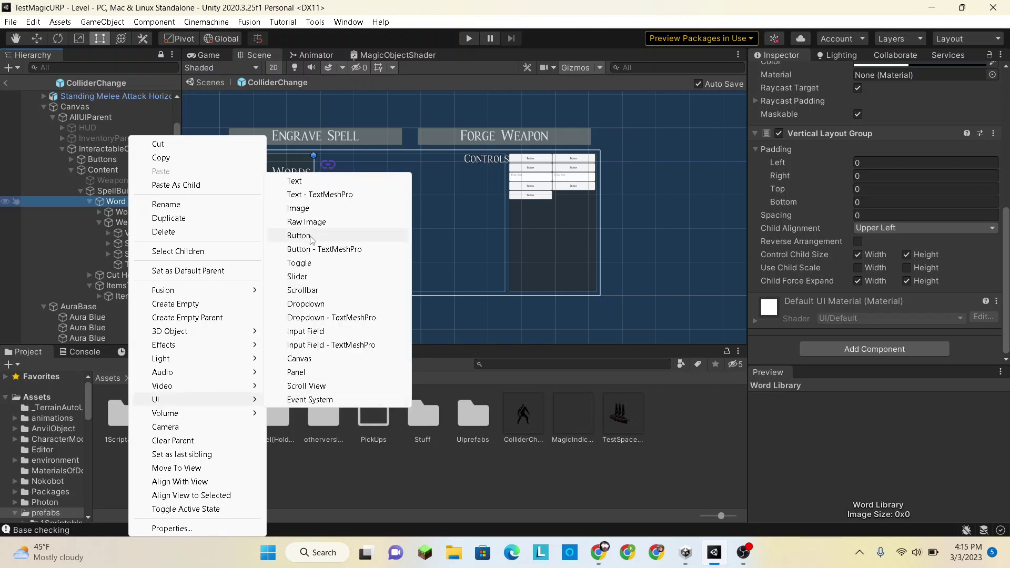
{"action": "left_click", "coordinate": [315, 208]}
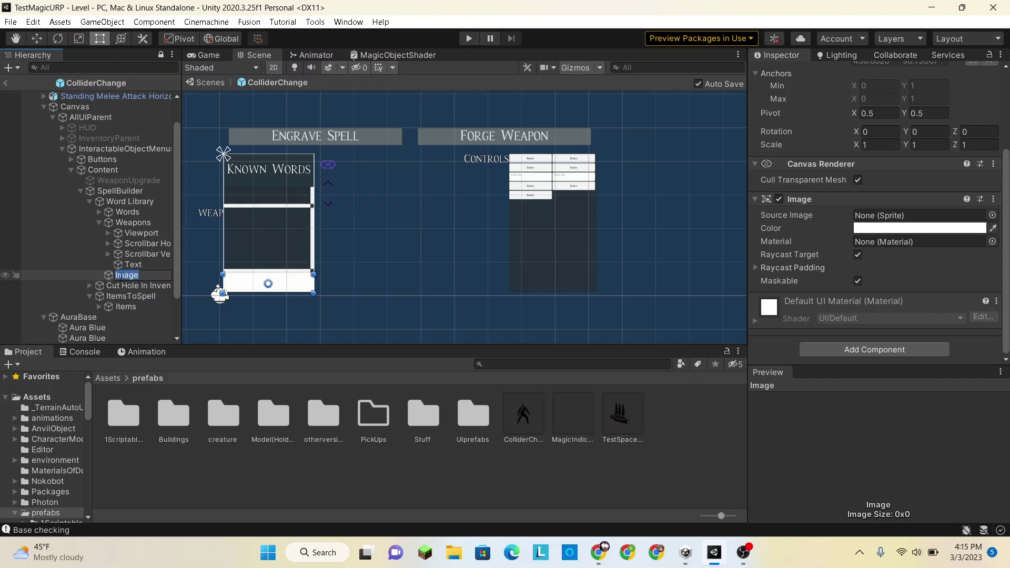
{"action": "type", "text": "Weapons"}
{"action": "key", "text": "BackSpace"}
{"action": "key", "text": "BackSpace"}
{"action": "key", "text": "BackSpace"}
{"action": "key", "text": "Return"}
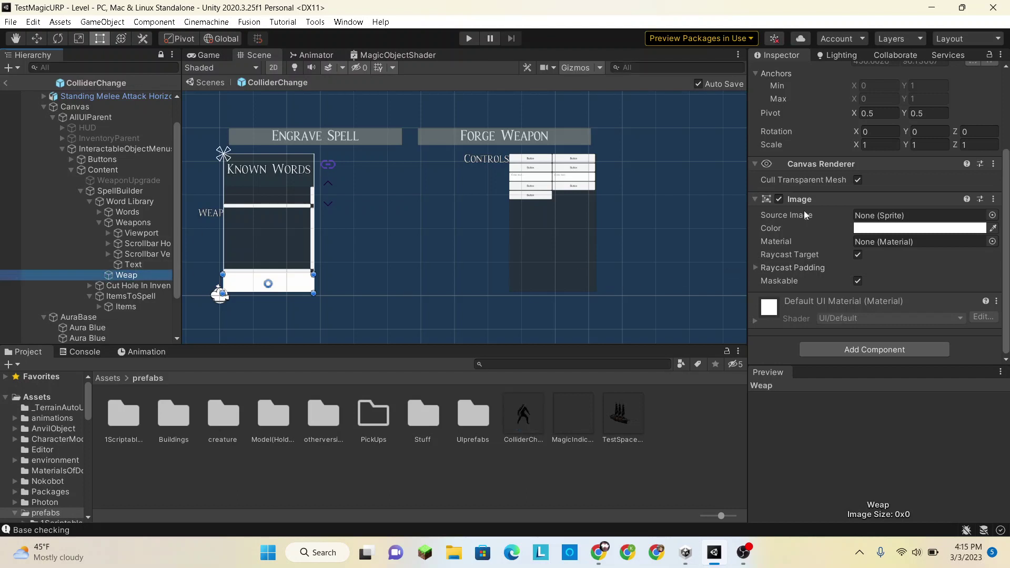
Add a Vertical Layout Group to Weap and paste the copied component values, with Control Child Size enabled for width and height
{"action": "left_click", "coordinate": [863, 348]}
{"action": "type", "text": "verti"}
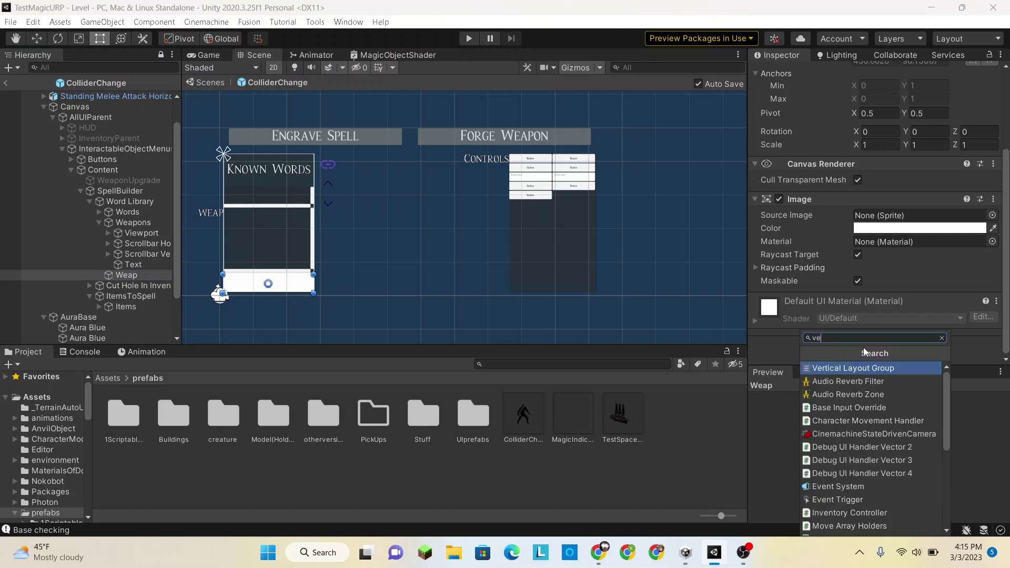
{"action": "left_click", "coordinate": [862, 369]}
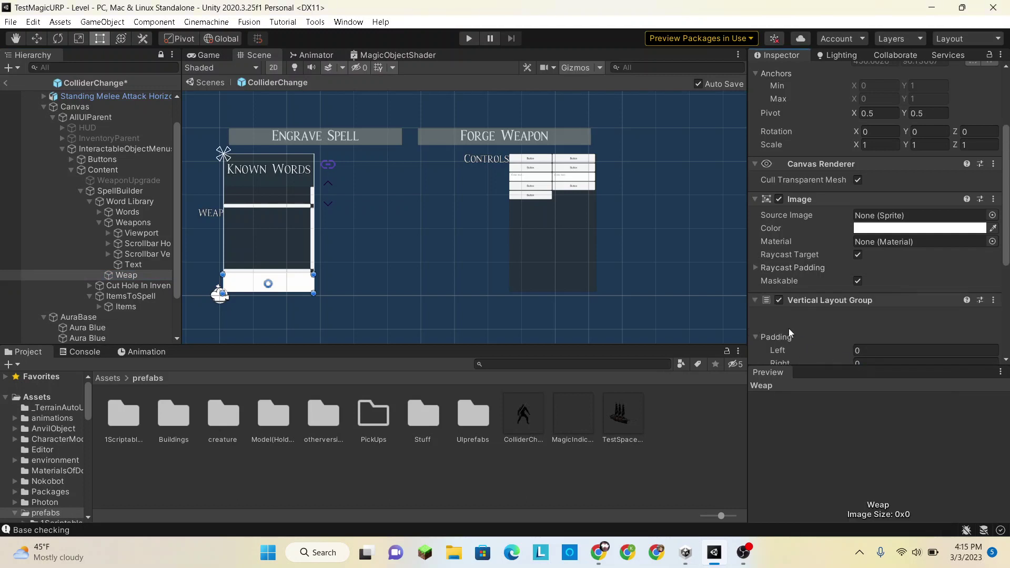
{"action": "scroll", "coordinate": [788, 326], "scroll_direction": "down", "scroll_amount": 5}
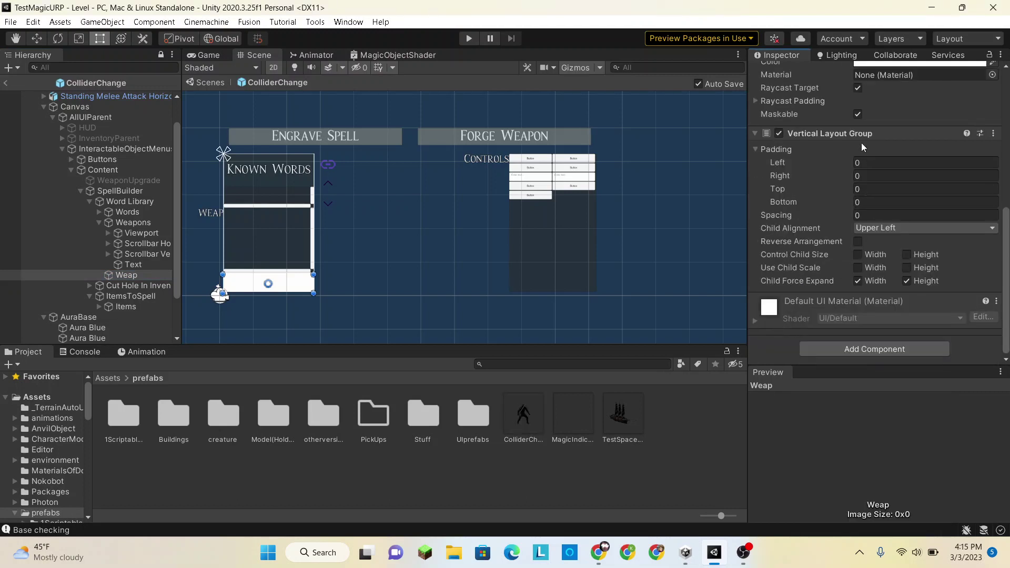
{"action": "right_click", "coordinate": [860, 138]}
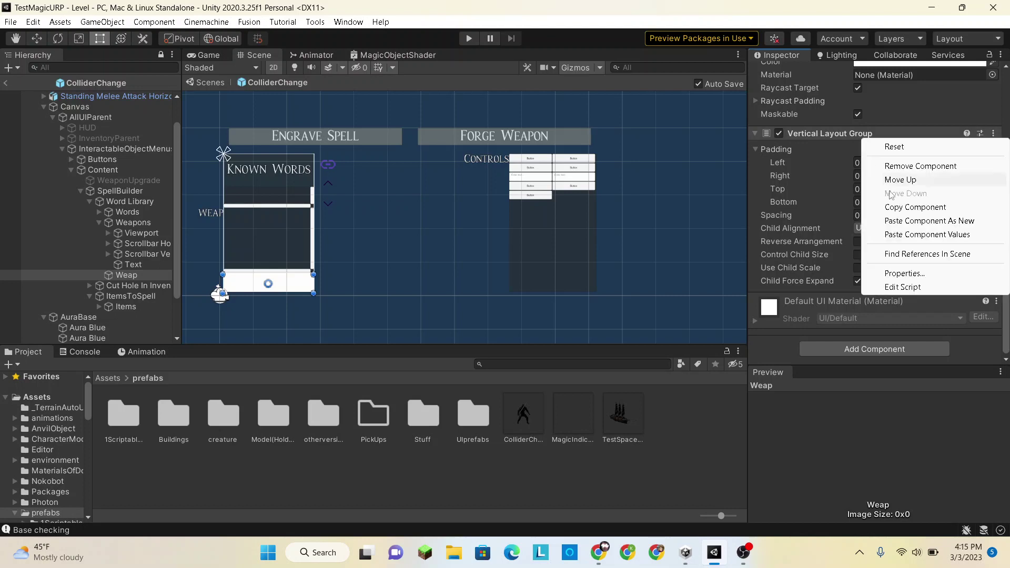
{"action": "left_click", "coordinate": [897, 237]}
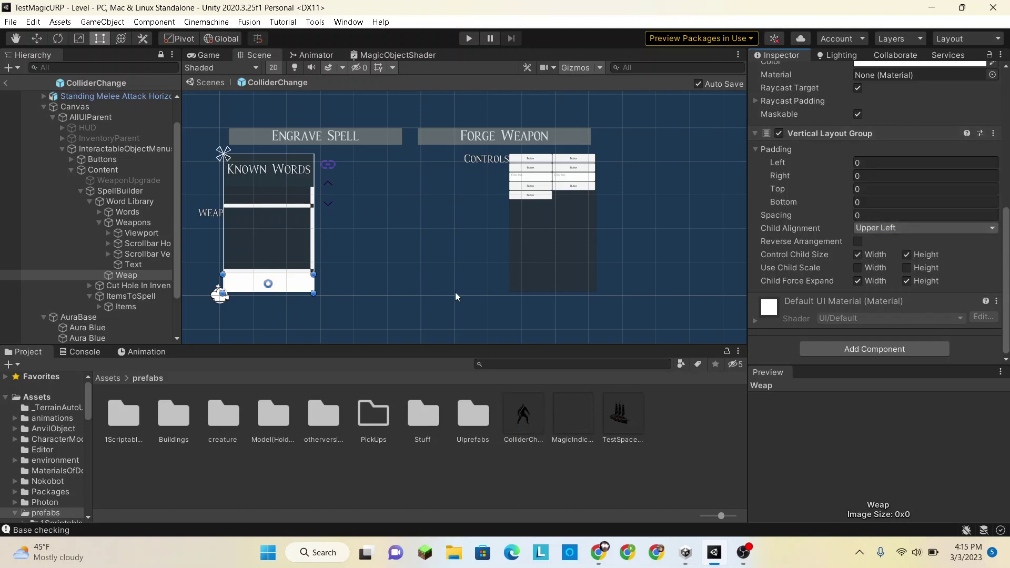
Nest the Weapons object inside Weap and move its Text child out to sit directly under Weap
{"action": "left_click", "coordinate": [115, 277]}
{"action": "mouse_move", "coordinate": [116, 276]}
{"action": "left_mouse_down"}
{"action": "mouse_move", "coordinate": [113, 222]}
{"action": "mouse_move", "coordinate": [135, 275]}
{"action": "left_mouse_up"}
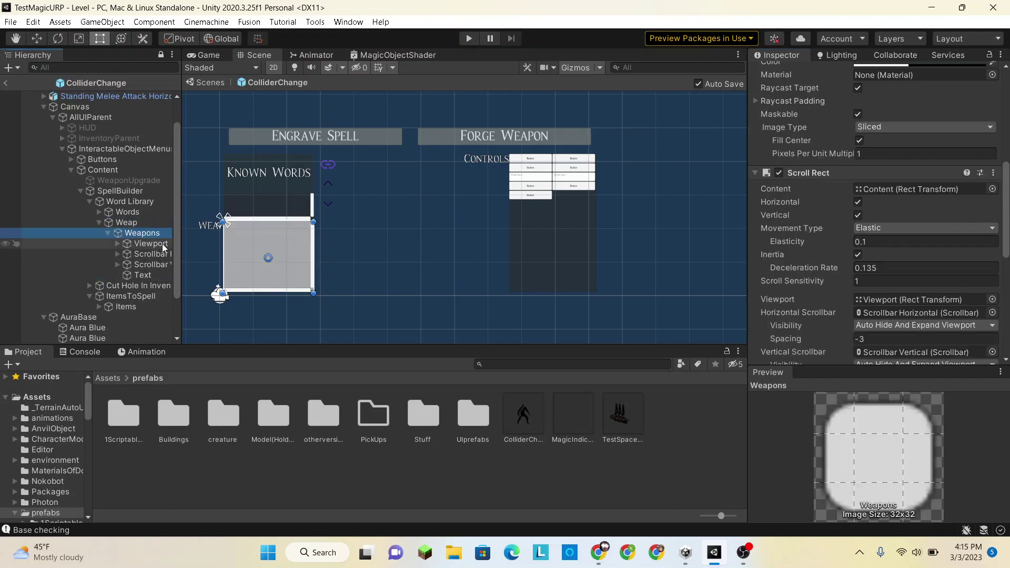
{"action": "left_click", "coordinate": [132, 275]}
{"action": "left_click_drag", "start_coordinate": [132, 273], "coordinate": [129, 222]}
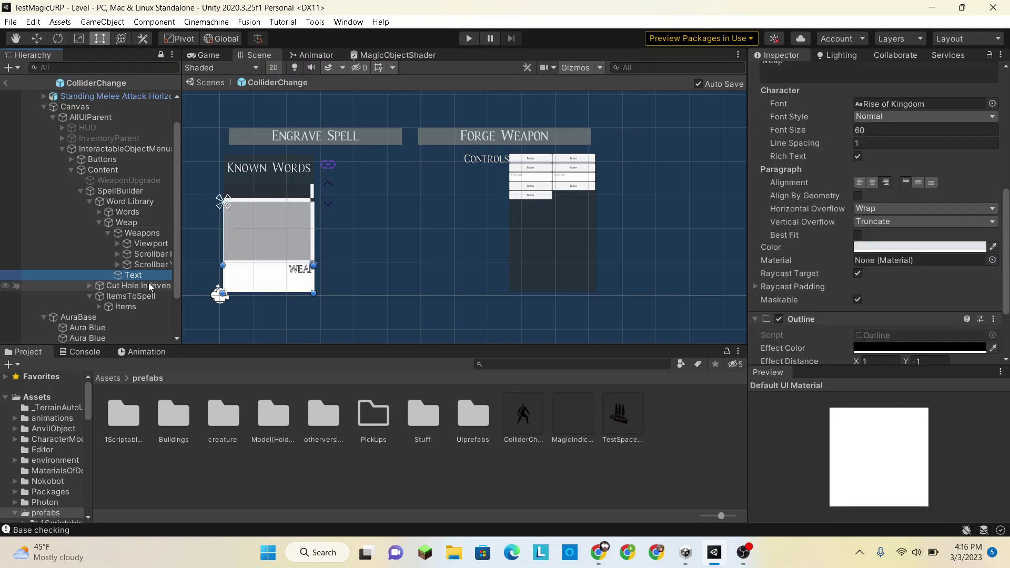
Reorder the children of Weap so that Text comes above the Weapons scroll view
{"action": "left_click", "coordinate": [106, 232]}
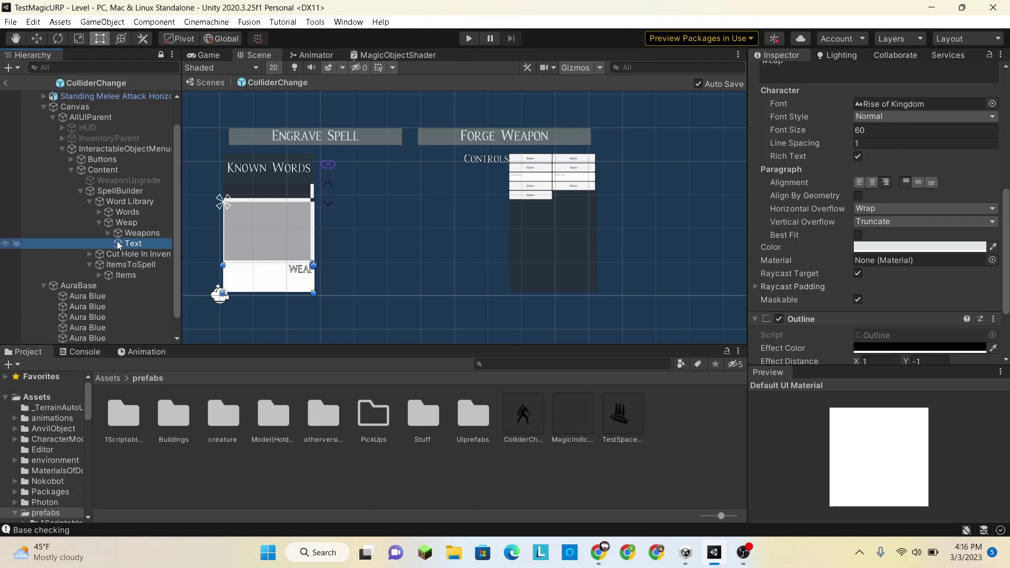
{"action": "left_click_drag", "start_coordinate": [118, 242], "coordinate": [119, 235]}
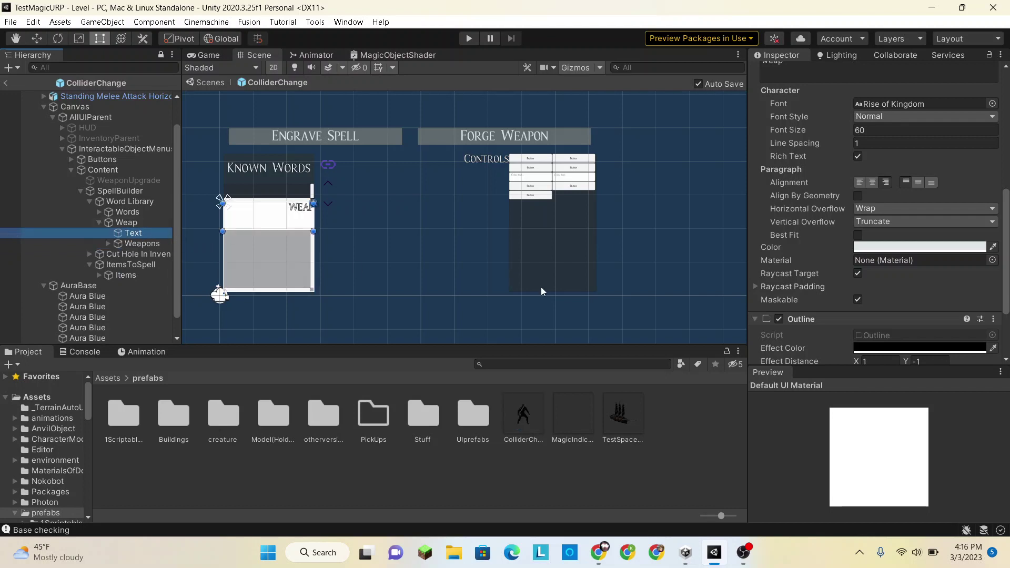
{"action": "scroll", "coordinate": [877, 246], "scroll_direction": "up", "scroll_amount": 3}
{"action": "scroll", "coordinate": [877, 243], "scroll_direction": "up", "scroll_amount": 8}
{"action": "scroll", "coordinate": [877, 244], "scroll_direction": "down", "scroll_amount": 10}
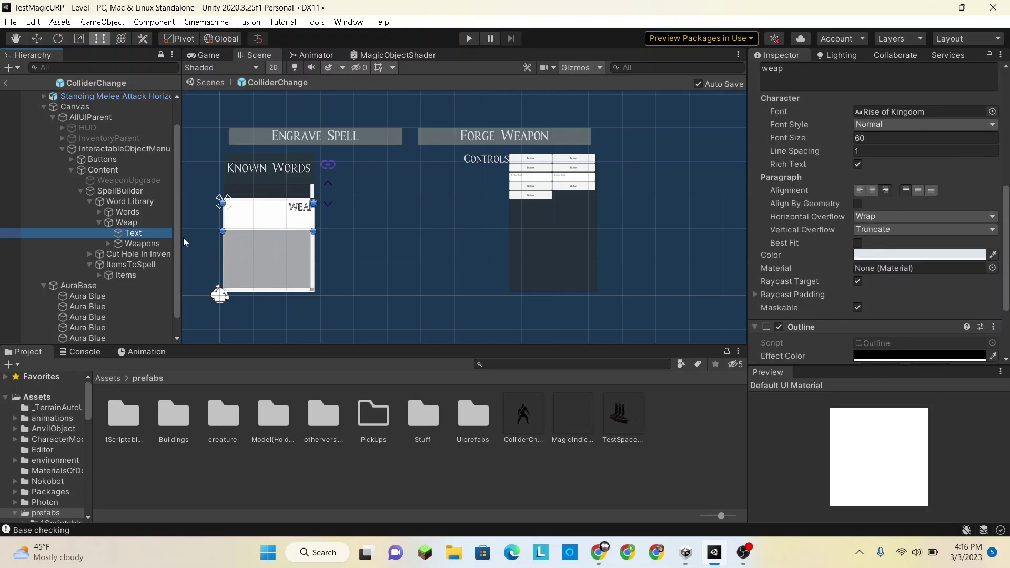
Set the Weap panel's image color to the dark translucent swatch 2D3436 with alpha 105
{"action": "left_click", "coordinate": [111, 224]}
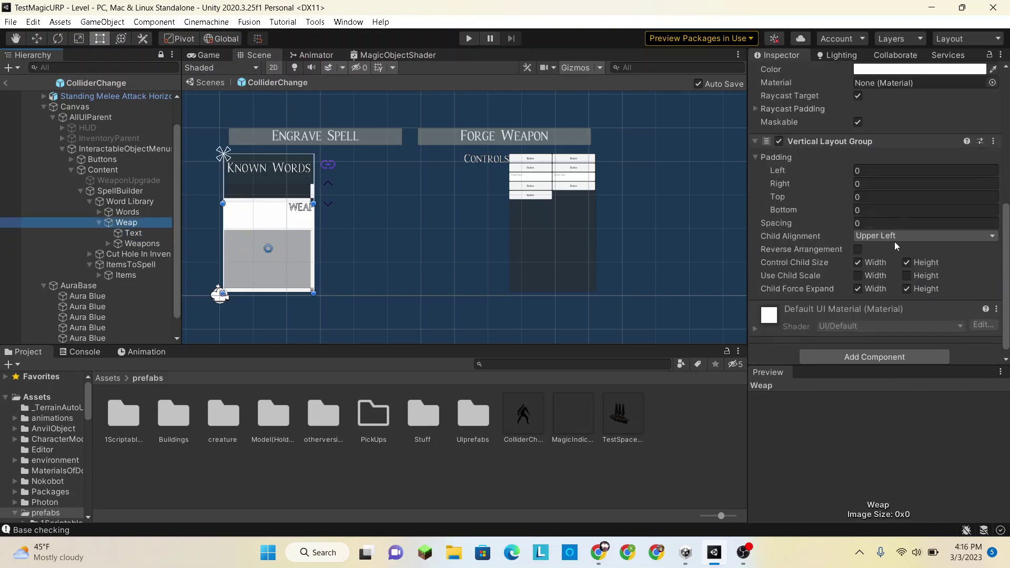
{"action": "scroll", "coordinate": [894, 241], "scroll_direction": "up", "scroll_amount": 5}
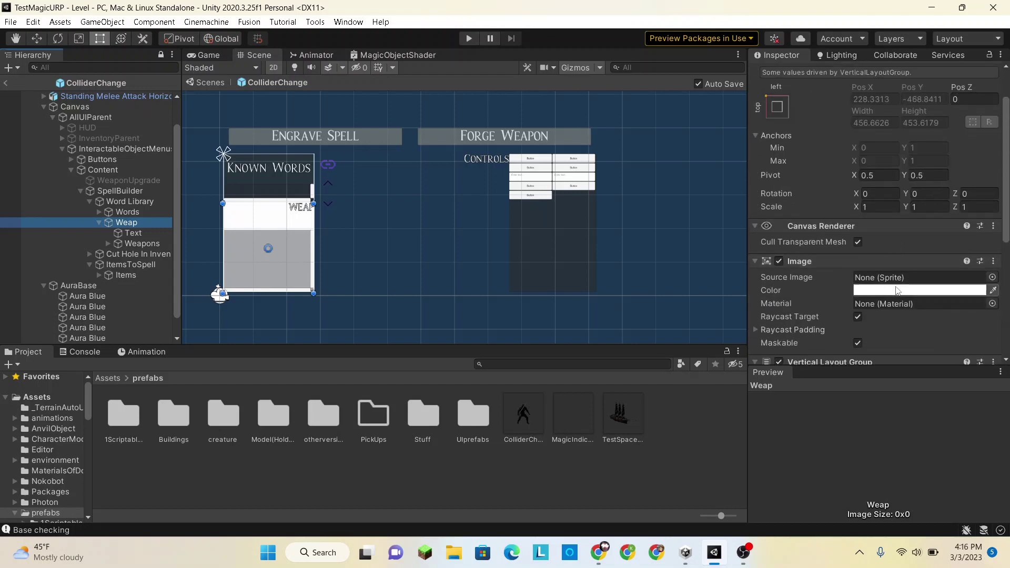
{"action": "left_click", "coordinate": [898, 289]}
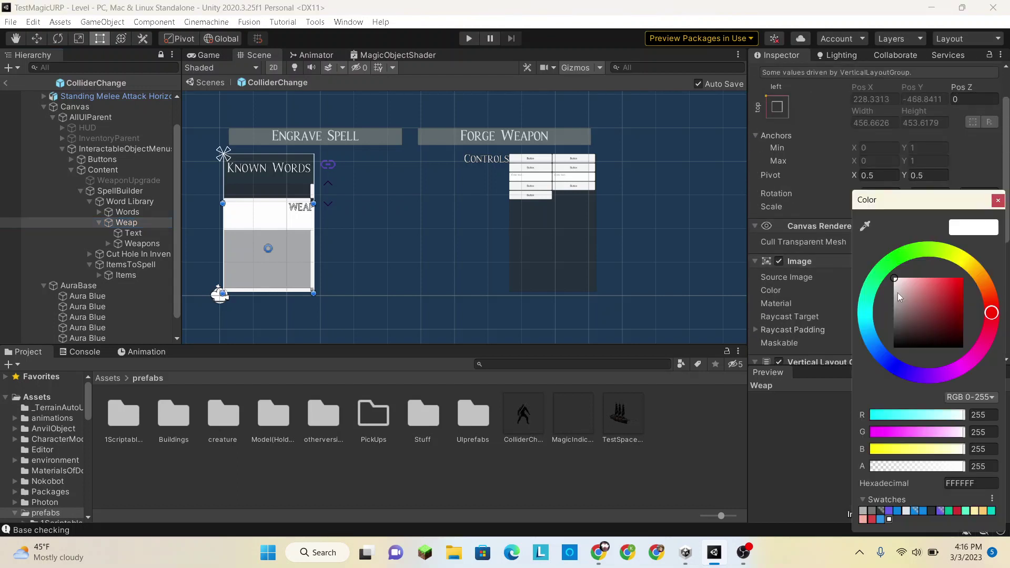
{"action": "left_click", "coordinate": [881, 512]}
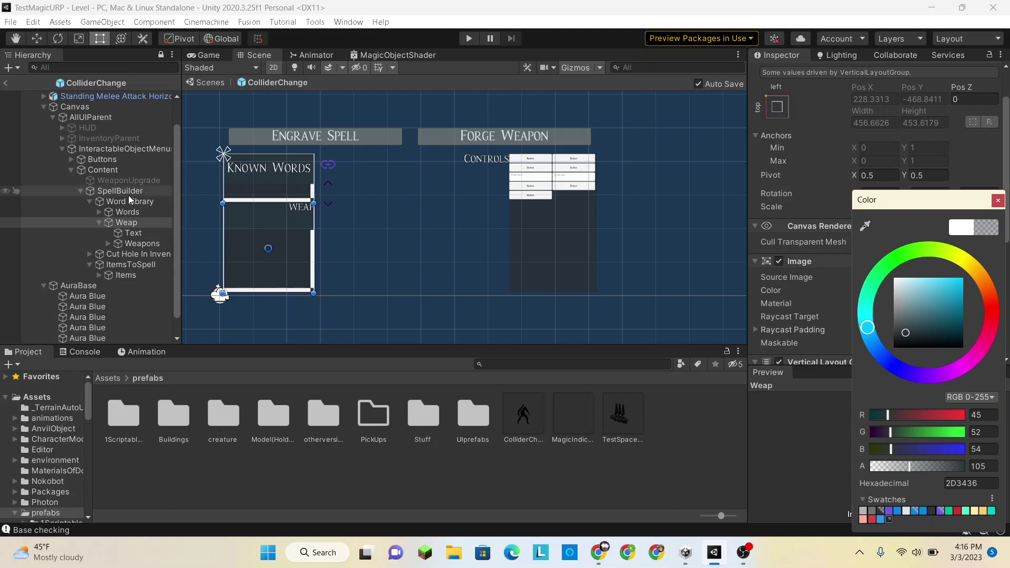
{"action": "left_click", "coordinate": [124, 222]}
Copy the Text component of the Known Words label and paste its values onto Weap's Text component
{"action": "left_click", "coordinate": [296, 168]}
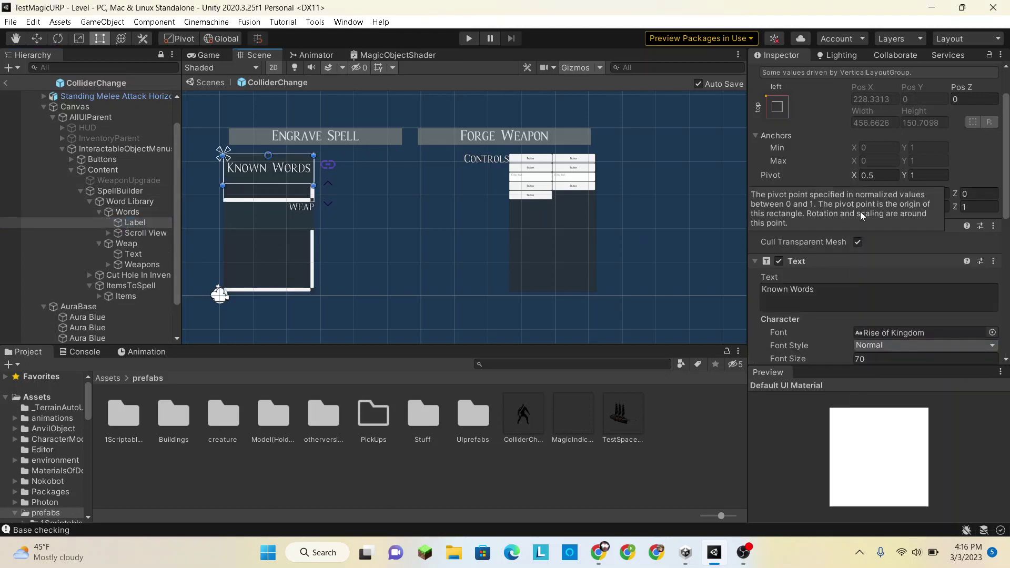
{"action": "scroll", "coordinate": [860, 211], "scroll_direction": "down", "scroll_amount": 5}
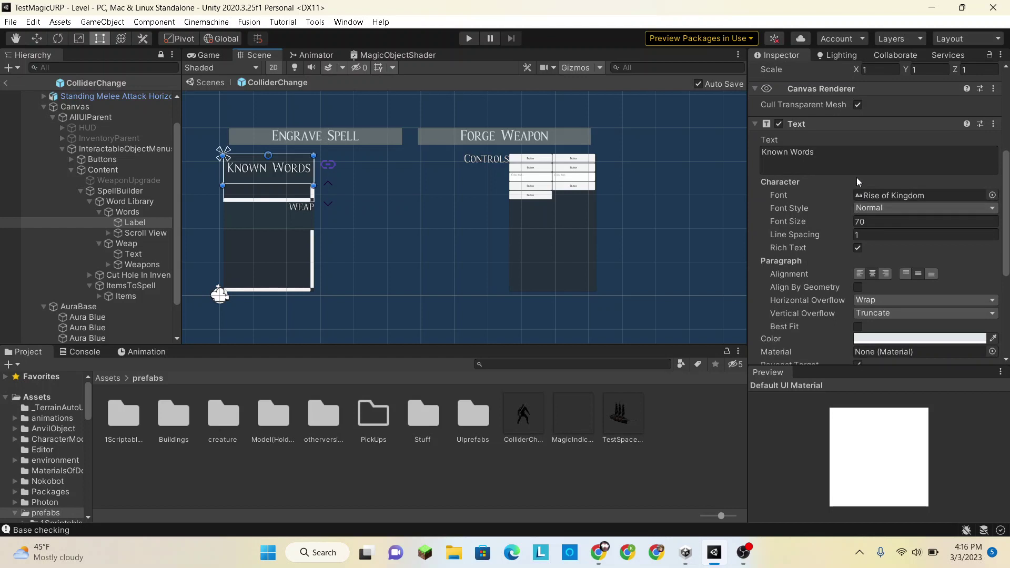
{"action": "right_click", "coordinate": [823, 124]}
{"action": "key", "text": "Escape"}
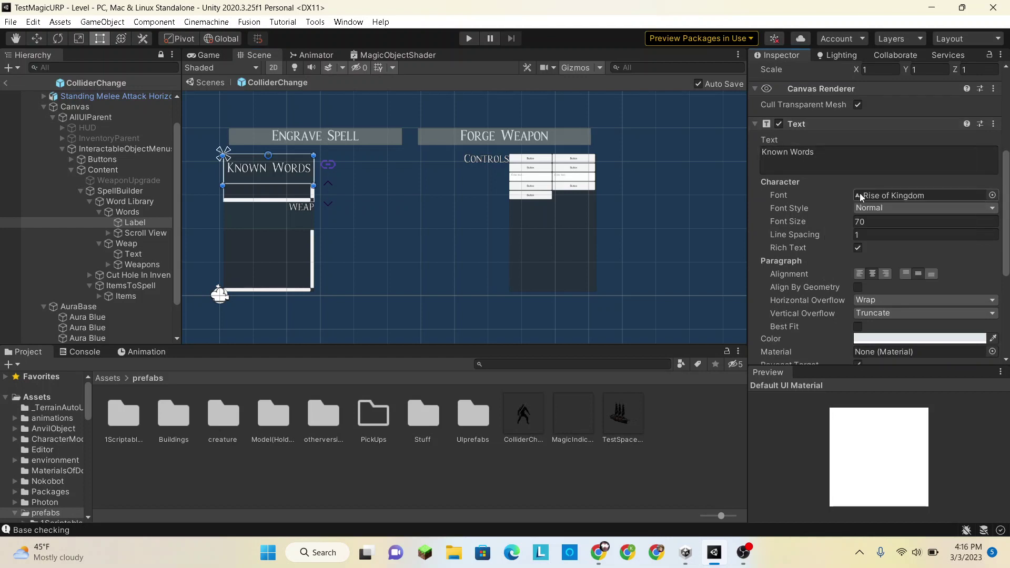
{"action": "left_click", "coordinate": [299, 230]}
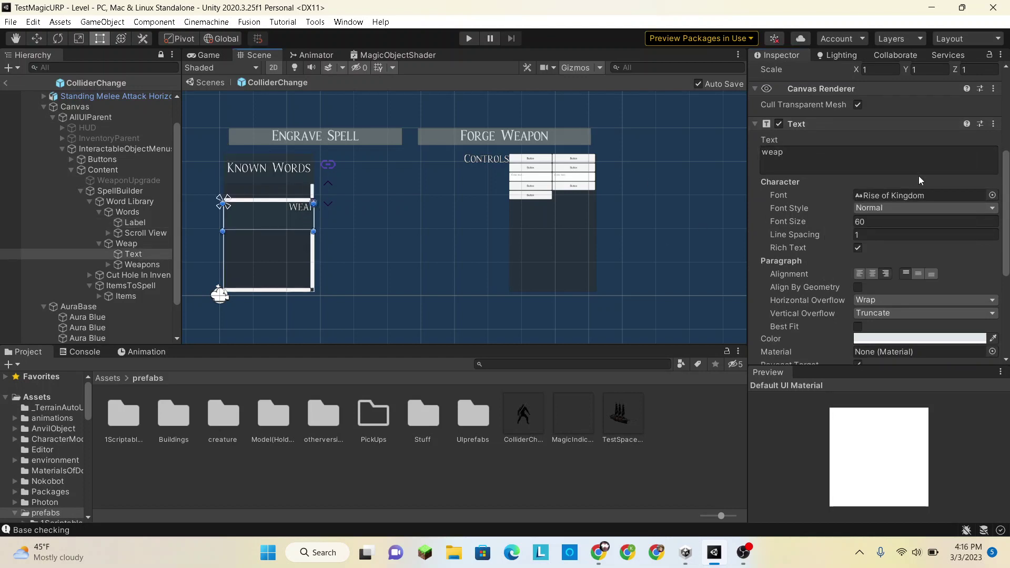
{"action": "right_click", "coordinate": [857, 124]}
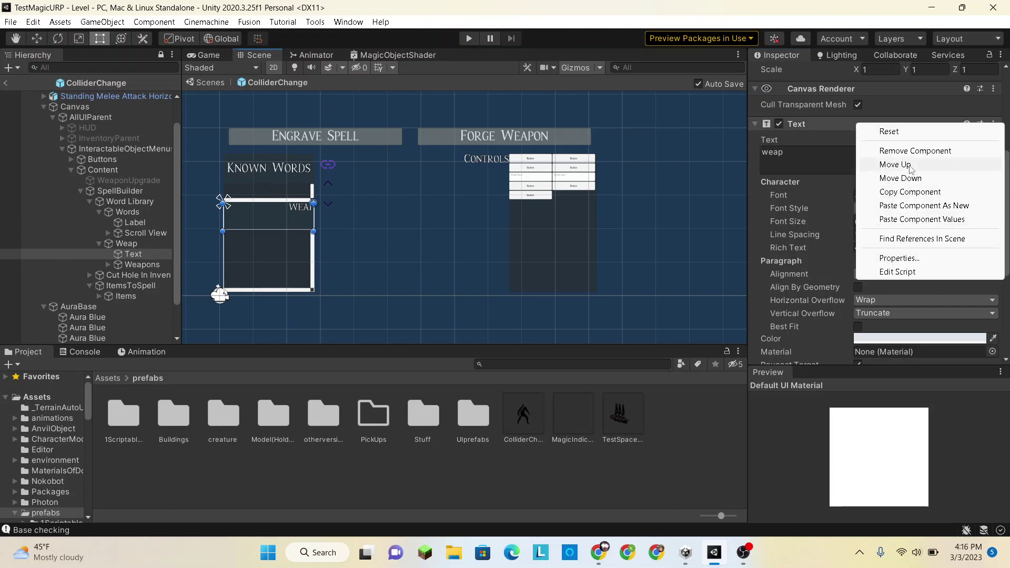
{"action": "left_click", "coordinate": [912, 218]}
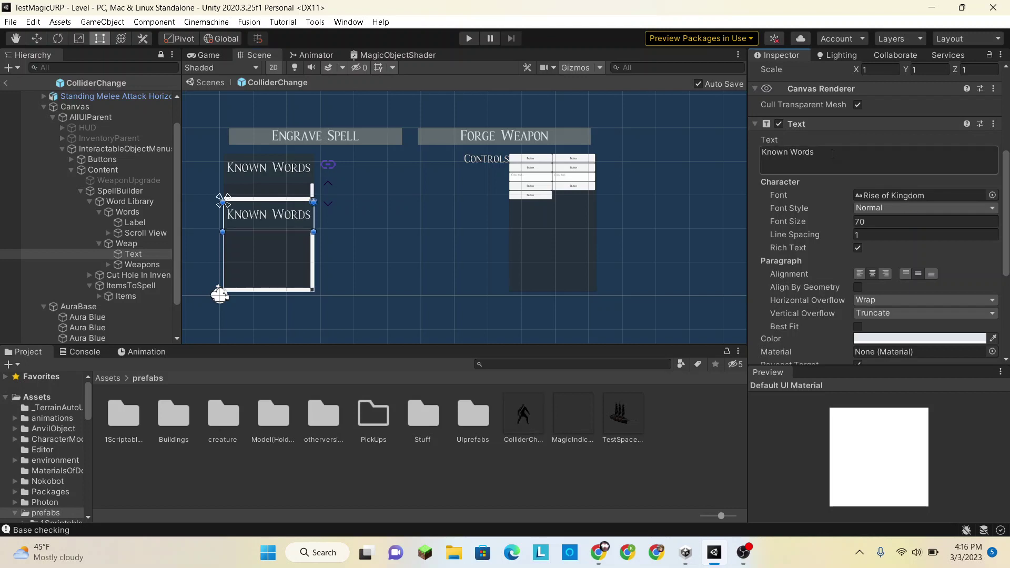
Change the text of Weap's label to "Weapons" and collapse the Weap and Words groups in the hierarchy
{"action": "key", "text": "ctrl+a"}
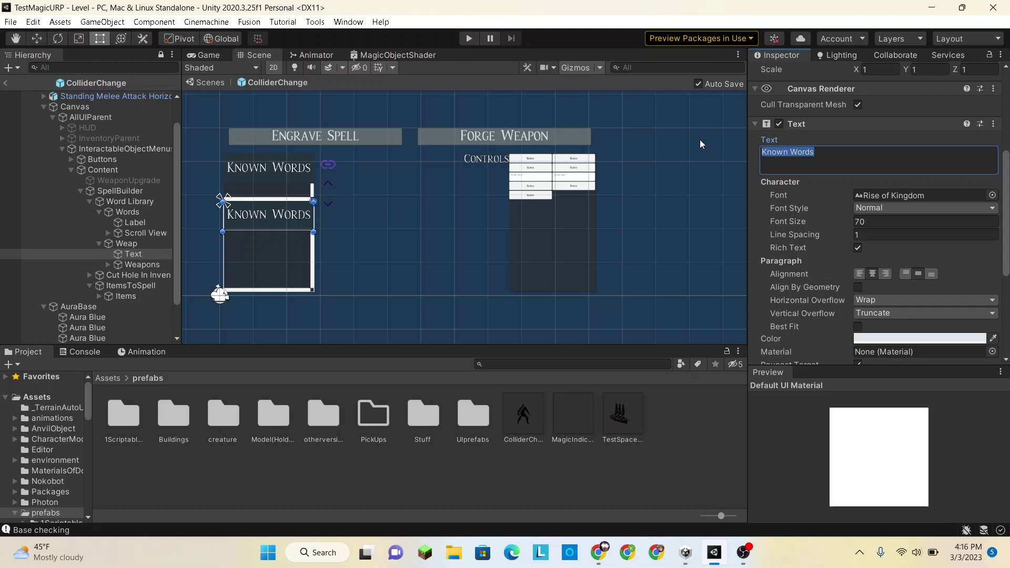
{"action": "type", "text": "Weapons"}
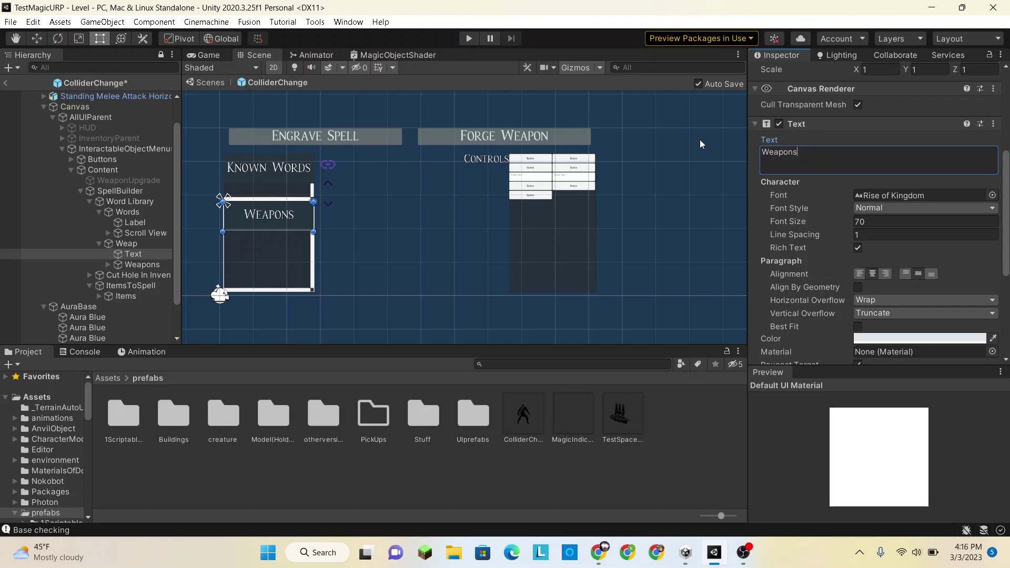
{"action": "left_click", "coordinate": [129, 254]}
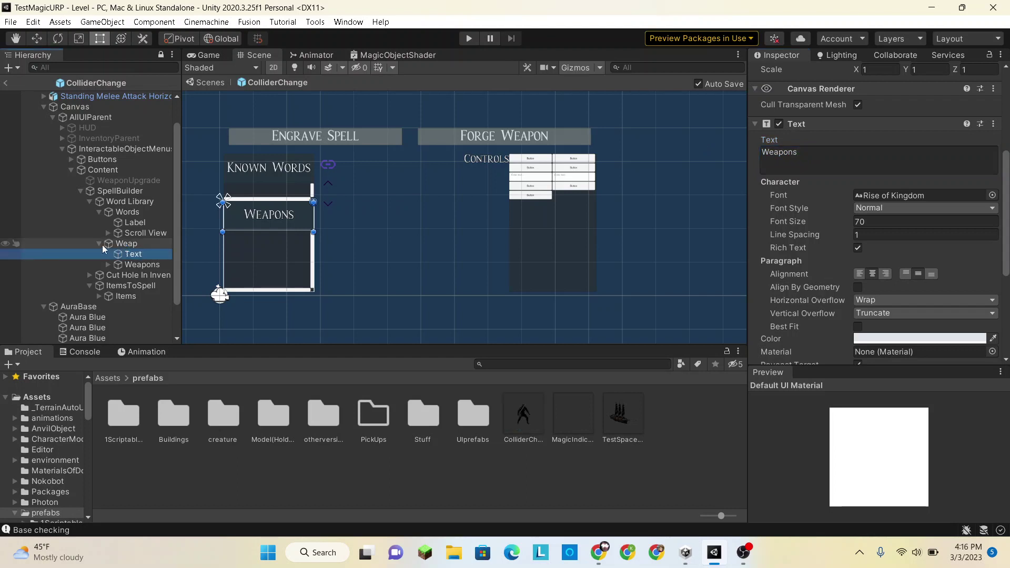
{"action": "left_click", "coordinate": [99, 243]}
{"action": "left_click", "coordinate": [99, 212]}
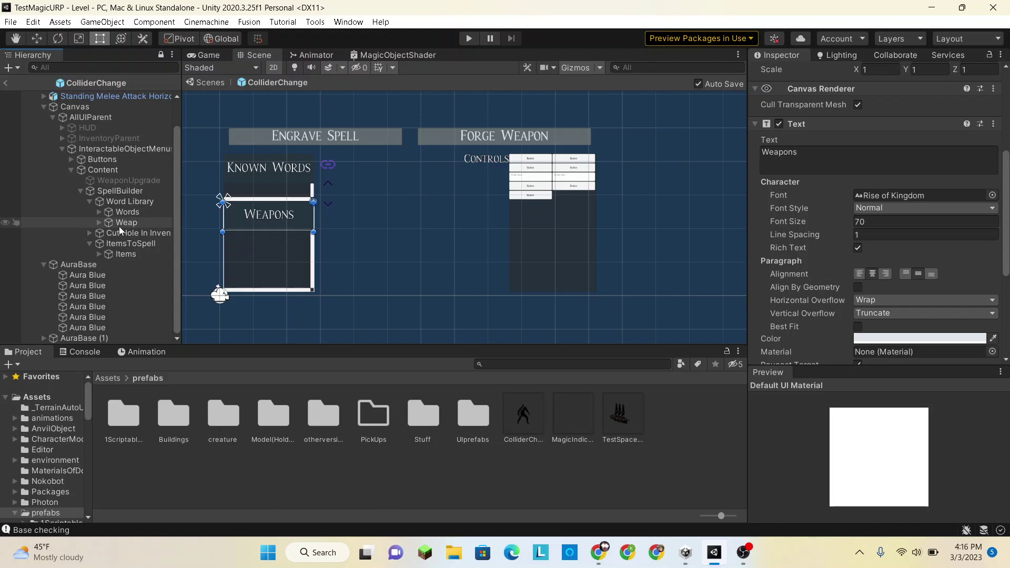
Check the Weapons scroll view's layout settings and add a Layout Element component to the Scroll View under Words
{"action": "left_click", "coordinate": [99, 222]}
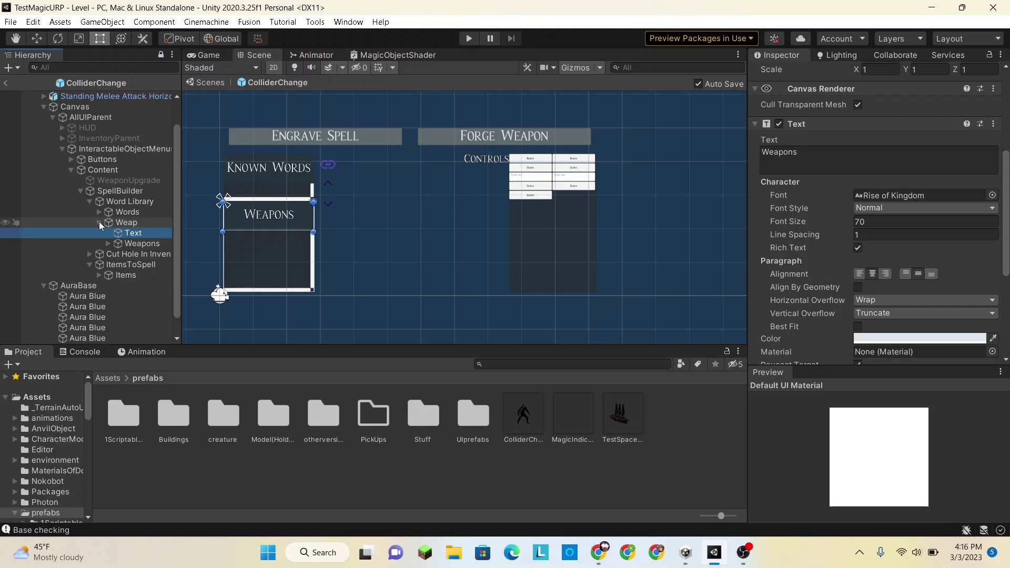
{"action": "left_click", "coordinate": [125, 243]}
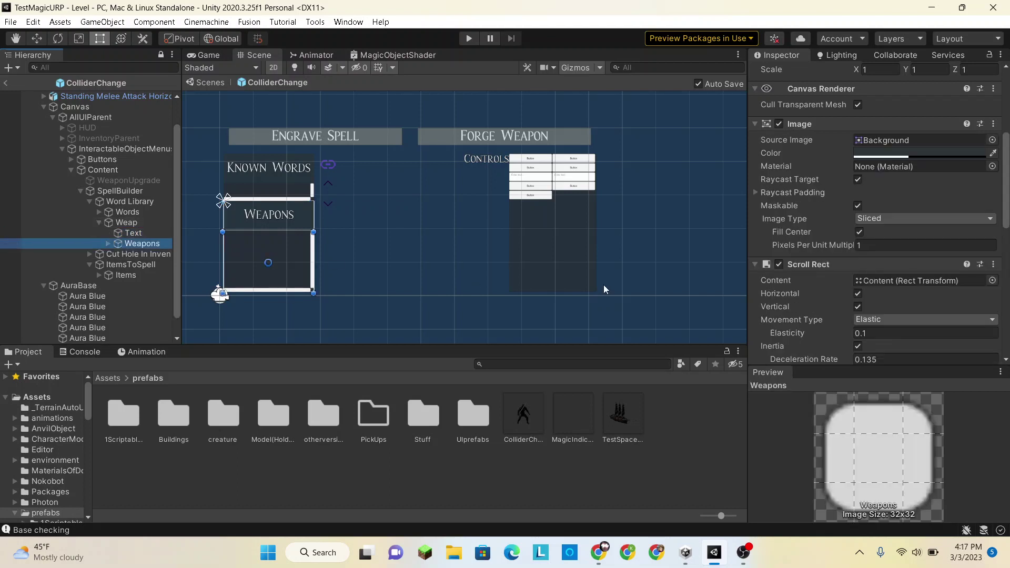
{"action": "scroll", "coordinate": [929, 217], "scroll_direction": "down", "scroll_amount": 5}
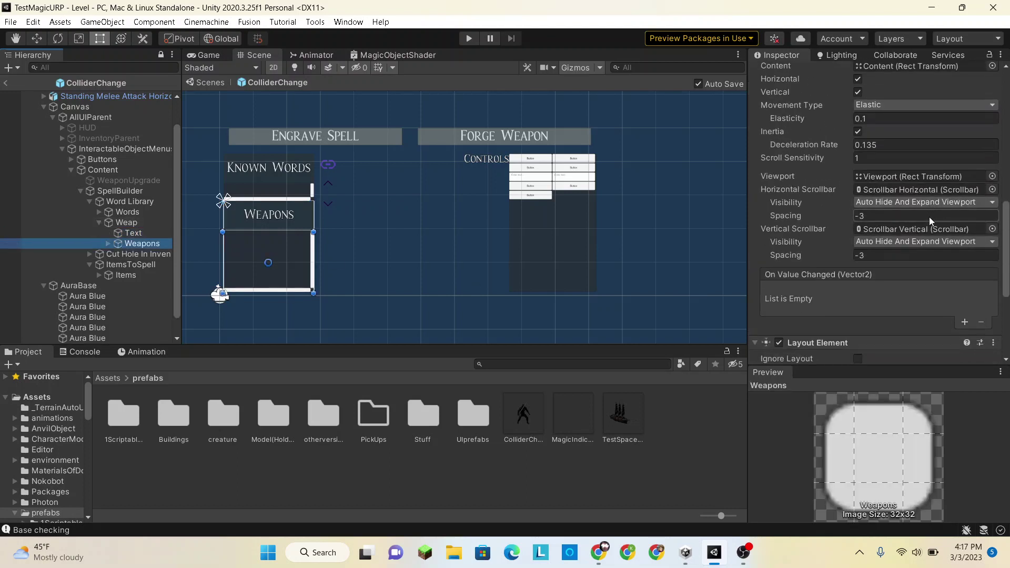
{"action": "scroll", "coordinate": [929, 217], "scroll_direction": "down", "scroll_amount": 5}
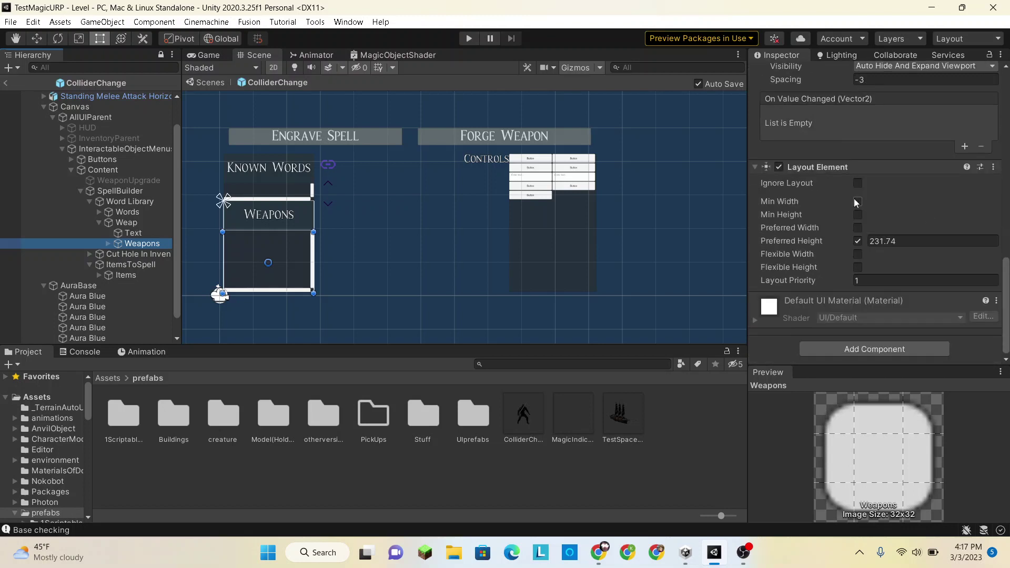
{"action": "left_click", "coordinate": [100, 223]}
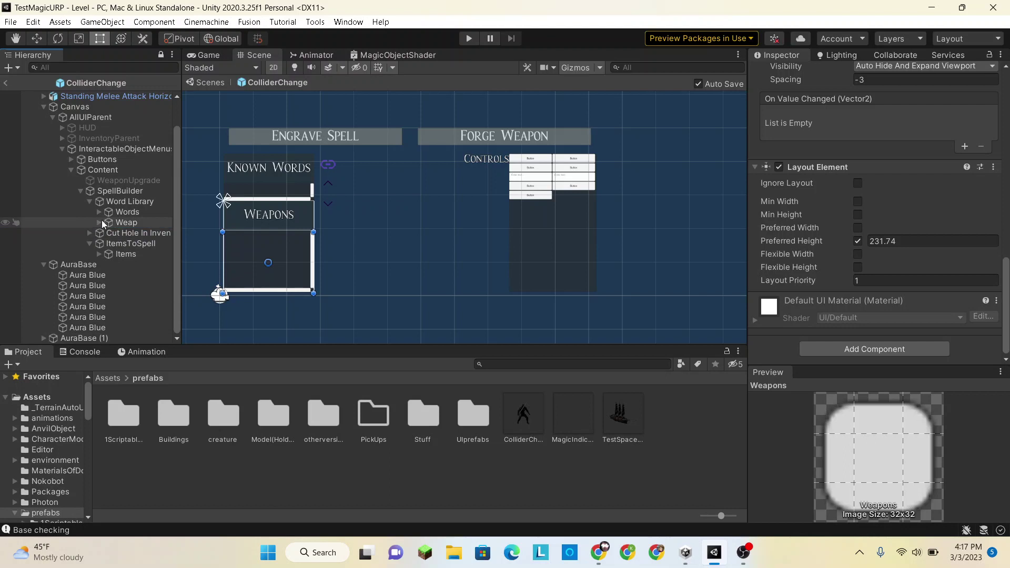
{"action": "left_click", "coordinate": [99, 212]}
{"action": "left_click", "coordinate": [125, 231]}
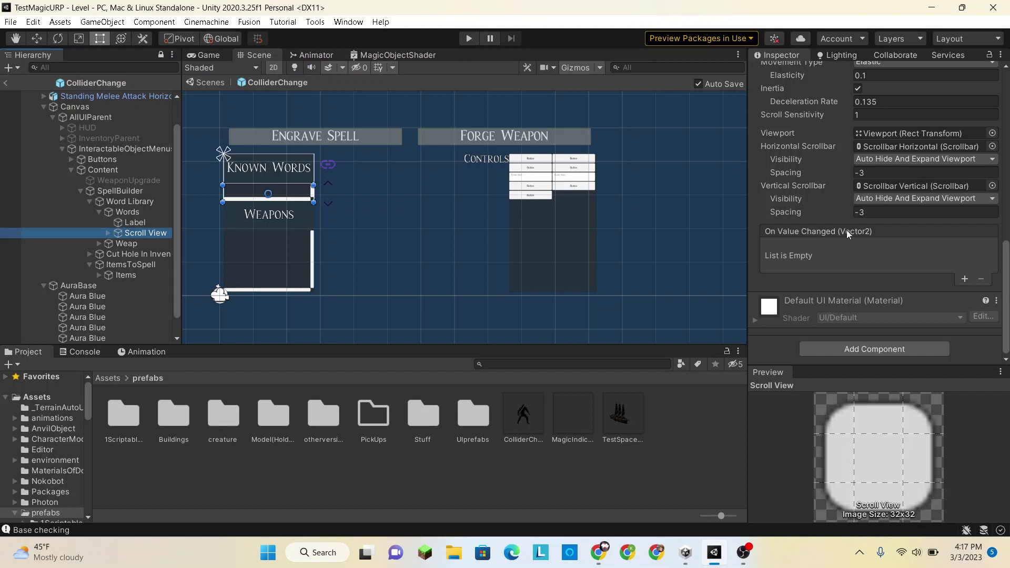
{"action": "left_click", "coordinate": [860, 349]}
{"action": "type", "text": "layo"}
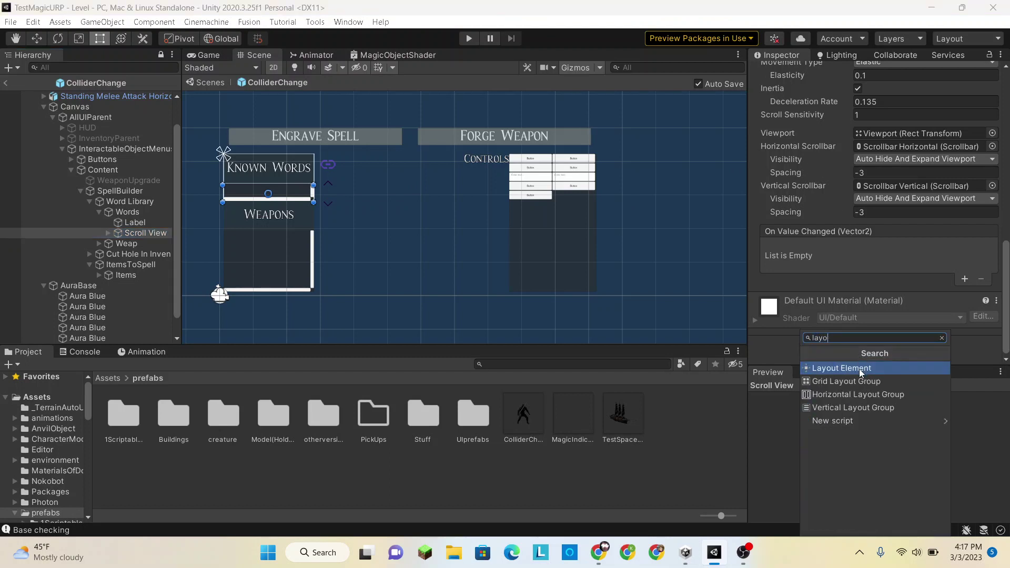
{"action": "left_click", "coordinate": [859, 368]}
{"action": "scroll", "coordinate": [857, 299], "scroll_direction": "down", "scroll_amount": 5}
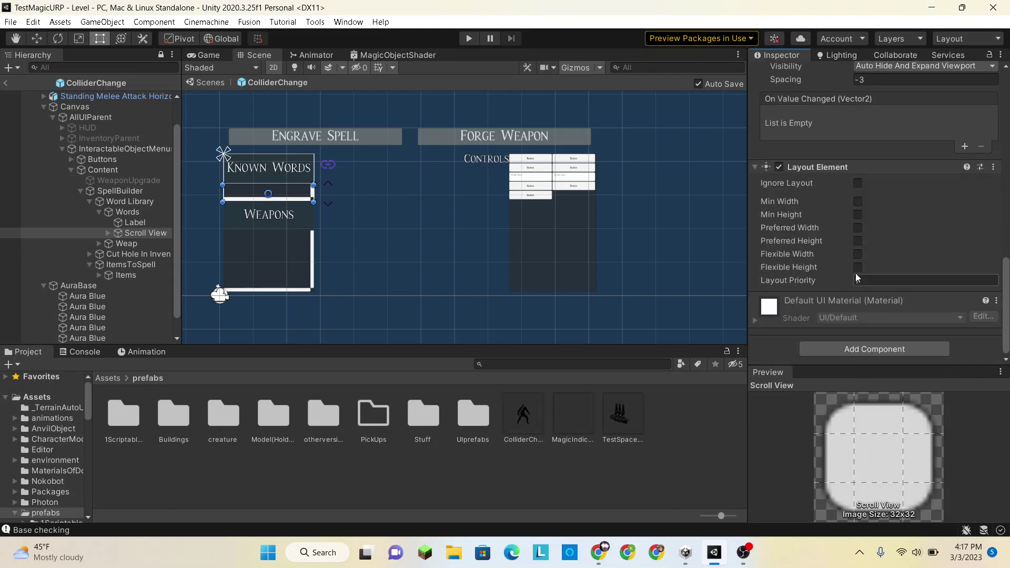
Enable the preferred height on the Words Scroll View's Layout Element and set it to 220.2
{"action": "left_click", "coordinate": [860, 243]}
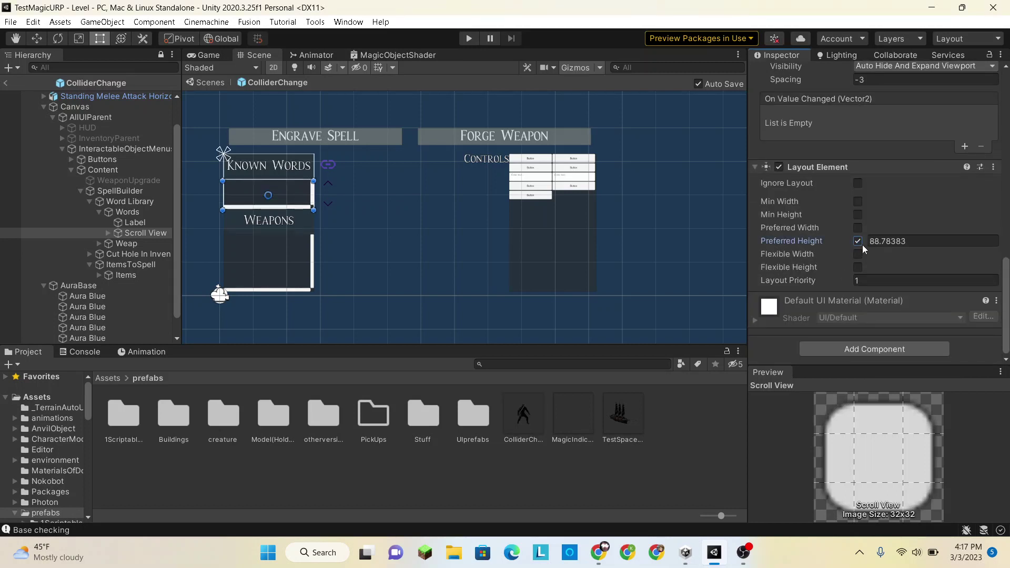
{"action": "left_click_drag", "start_coordinate": [870, 241], "coordinate": [67, 230]}
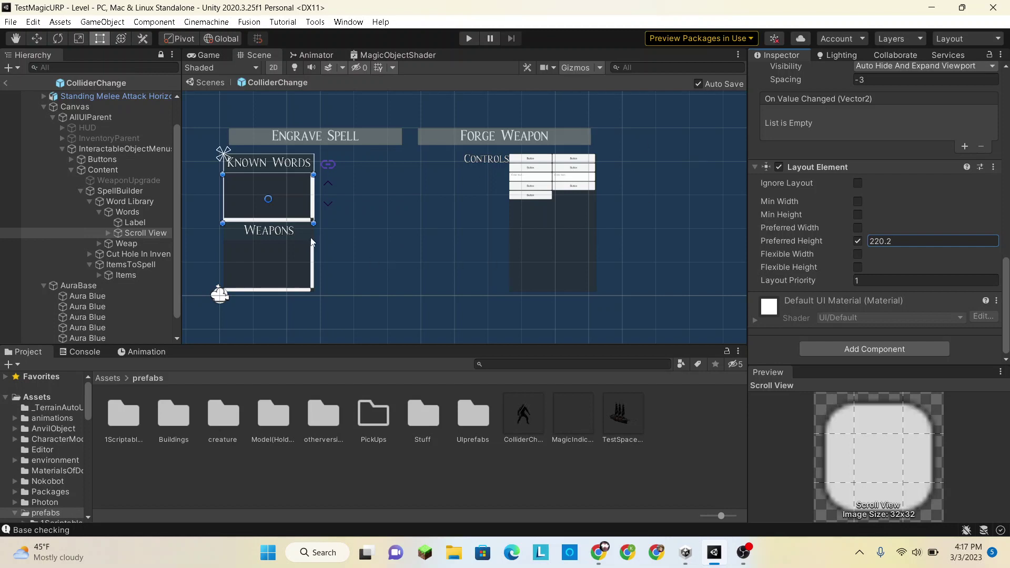
{"action": "scroll", "coordinate": [670, 180], "scroll_direction": "down", "scroll_amount": 2}
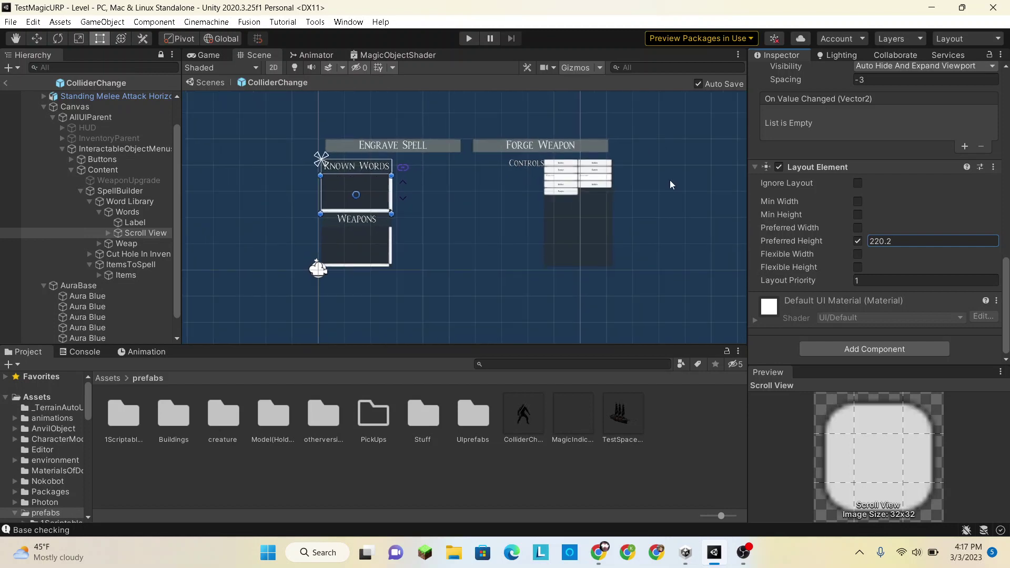
{"action": "scroll", "coordinate": [563, 181], "scroll_direction": "up", "scroll_amount": 3}
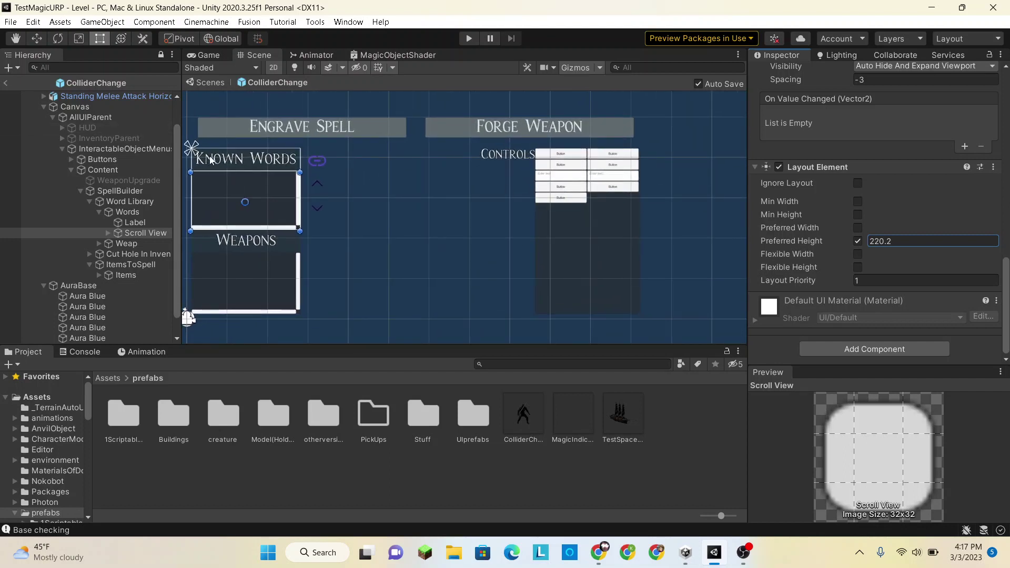
Examine the buttons and input fields in the grid beside the Controls label
{"action": "scroll", "coordinate": [210, 160], "scroll_direction": "down", "scroll_amount": 1}
{"action": "scroll", "coordinate": [531, 184], "scroll_direction": "up", "scroll_amount": 3}
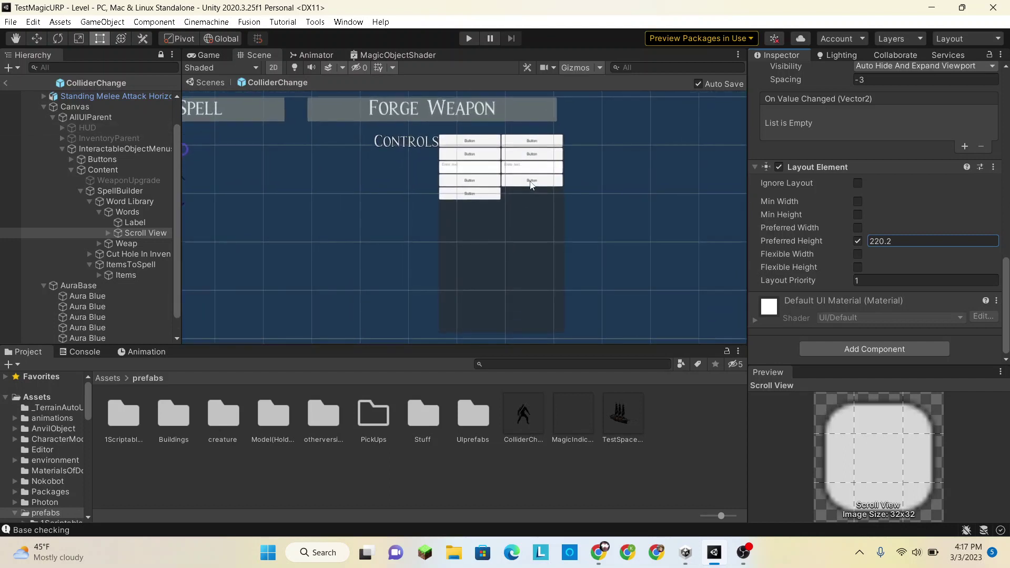
{"action": "scroll", "coordinate": [532, 185], "scroll_direction": "up", "scroll_amount": 2}
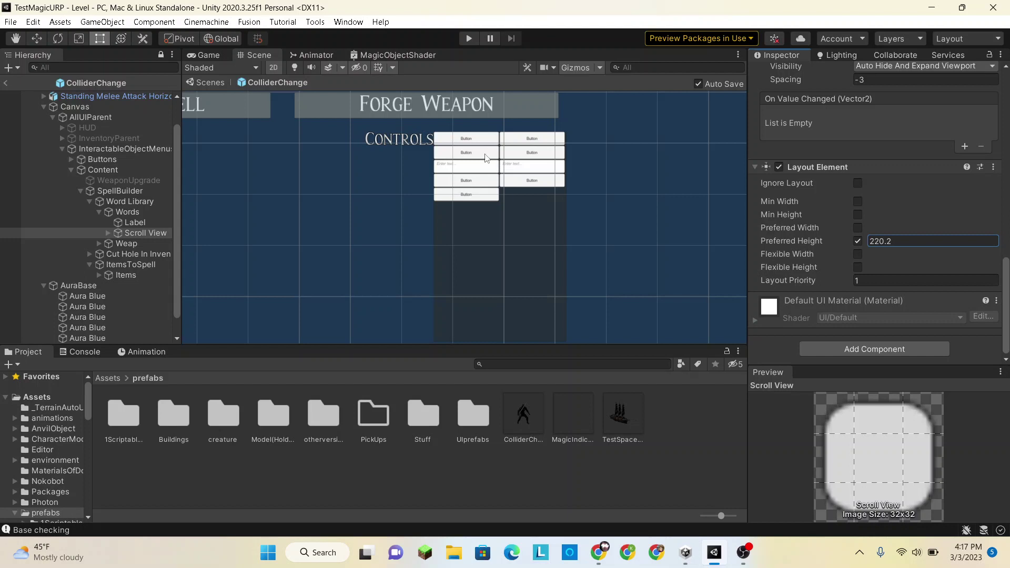
{"action": "left_click", "coordinate": [490, 155]}
{"action": "left_click", "coordinate": [472, 135]}
{"action": "left_click", "coordinate": [540, 137]}
{"action": "left_click", "coordinate": [533, 153]}
{"action": "left_click", "coordinate": [533, 168]}
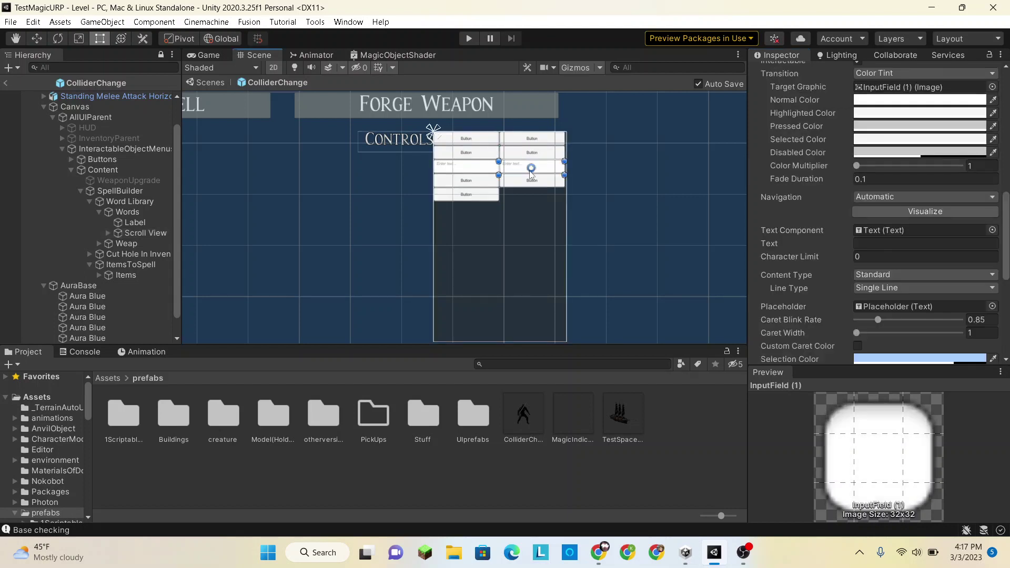
{"action": "left_click", "coordinate": [525, 182]}
{"action": "scroll", "coordinate": [566, 211], "scroll_direction": "down", "scroll_amount": 4}
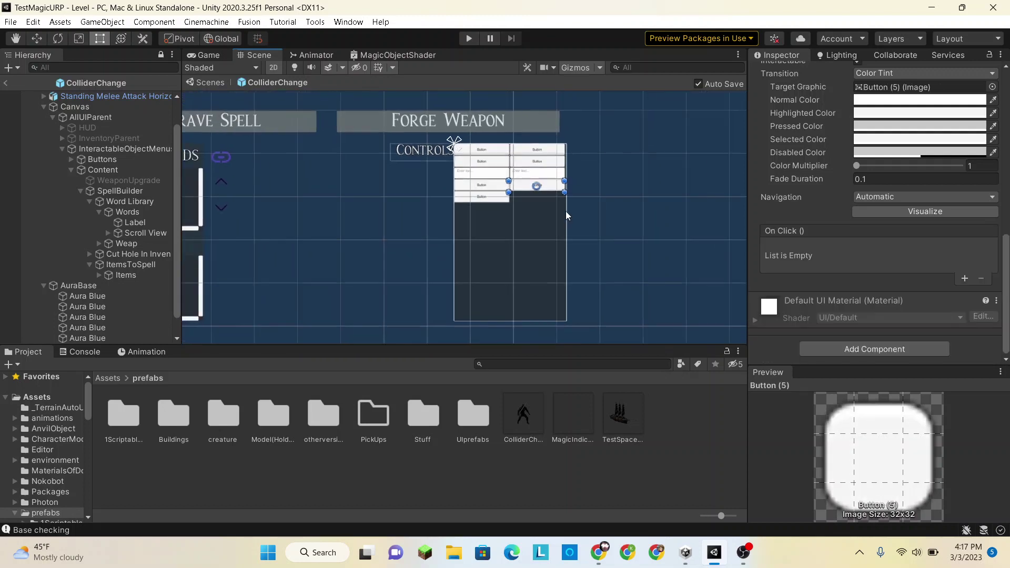
{"action": "scroll", "coordinate": [353, 188], "scroll_direction": "up", "scroll_amount": 2}
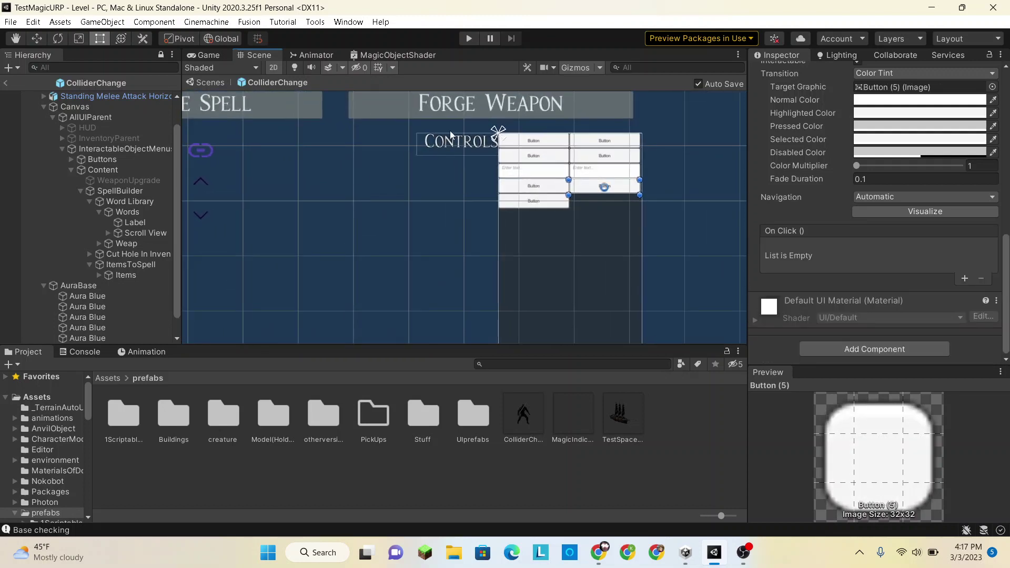
{"action": "scroll", "coordinate": [459, 148], "scroll_direction": "down", "scroll_amount": 2}
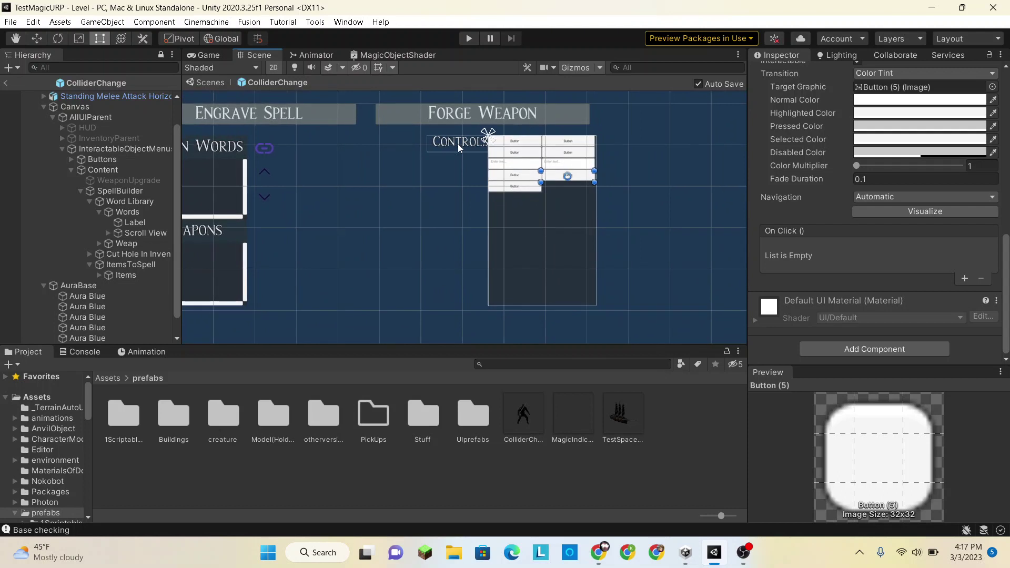
Collapse the Word Library and ItemsToSpell groups under SpellBuilder in the hierarchy
{"action": "scroll", "coordinate": [459, 147], "scroll_direction": "down", "scroll_amount": 2}
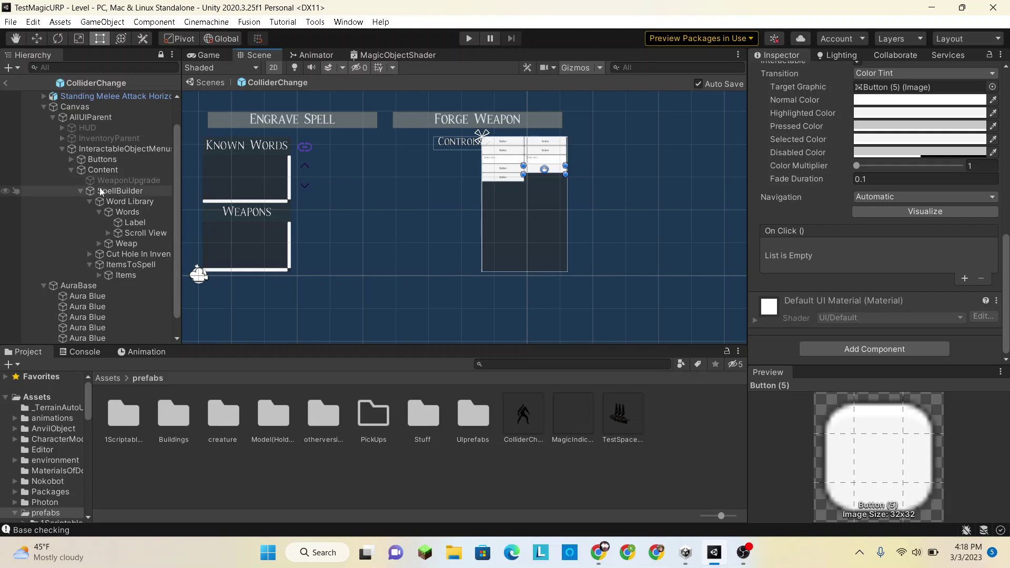
{"action": "left_click", "coordinate": [81, 190]}
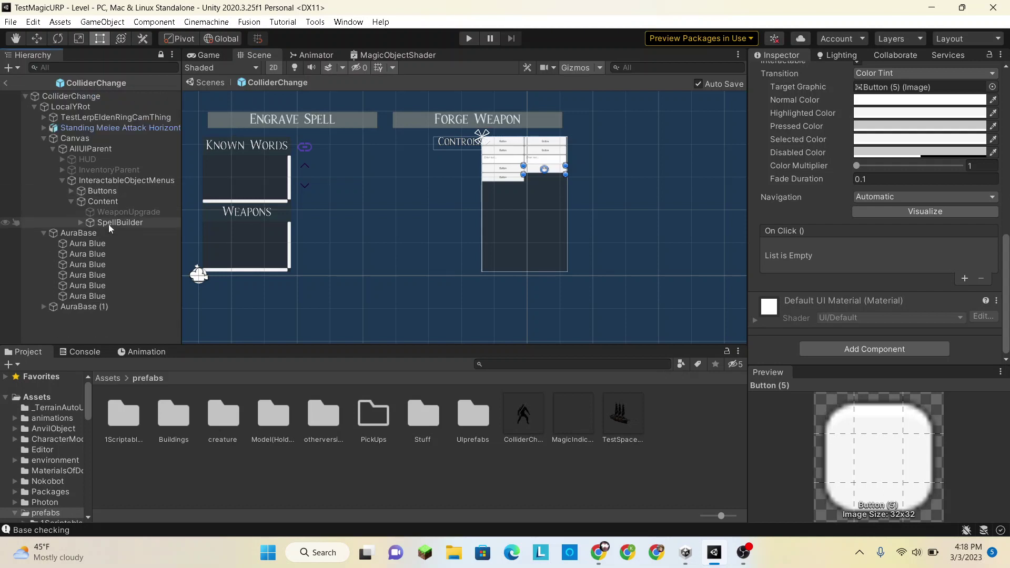
{"action": "left_click", "coordinate": [80, 222]}
{"action": "scroll", "coordinate": [95, 211], "scroll_direction": "down", "scroll_amount": 3}
{"action": "left_click", "coordinate": [91, 181]}
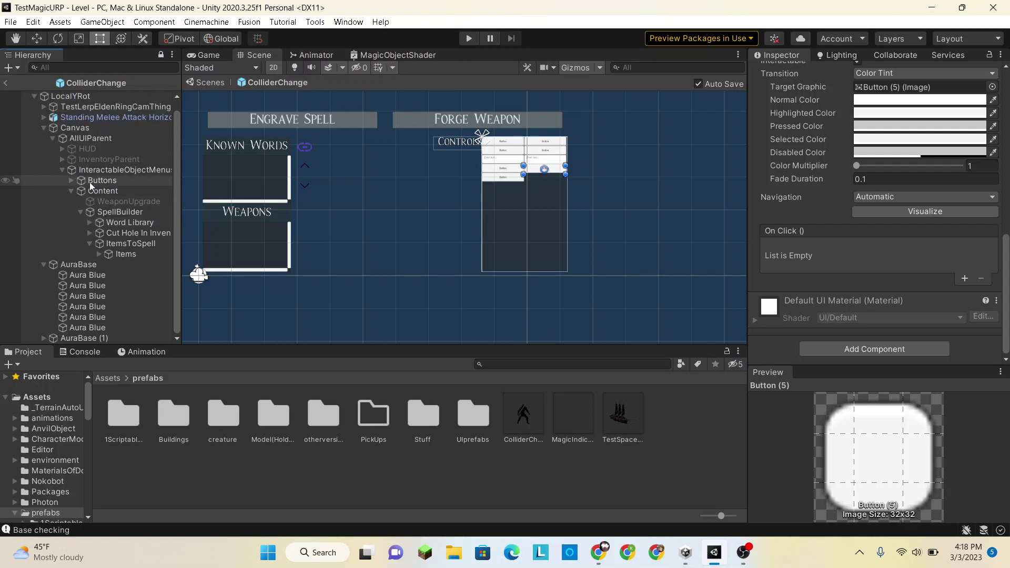
{"action": "left_click", "coordinate": [91, 240]}
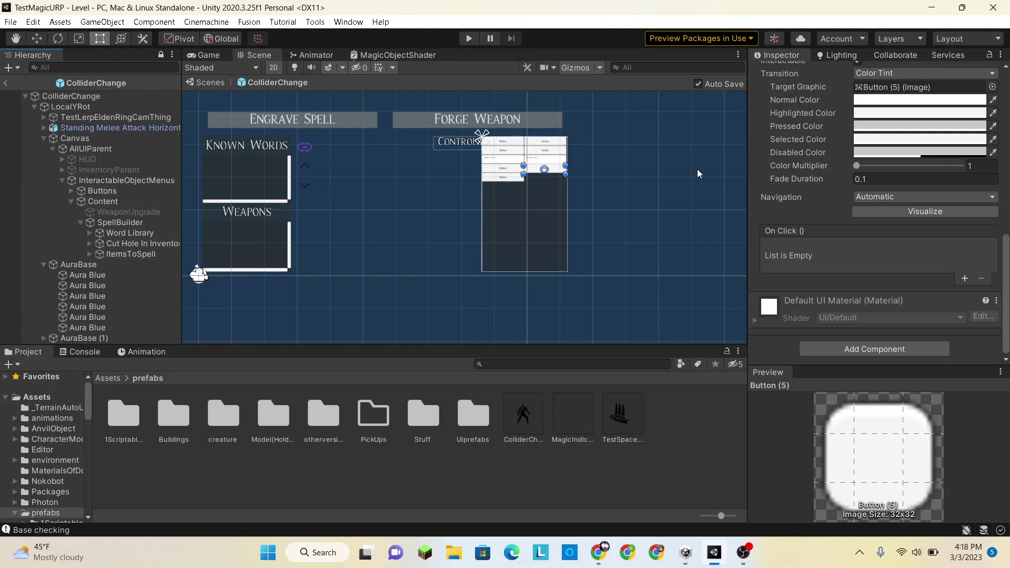
{"action": "scroll", "coordinate": [697, 169], "scroll_direction": "down", "scroll_amount": 1}
{"action": "scroll", "coordinate": [535, 153], "scroll_direction": "up", "scroll_amount": 5}
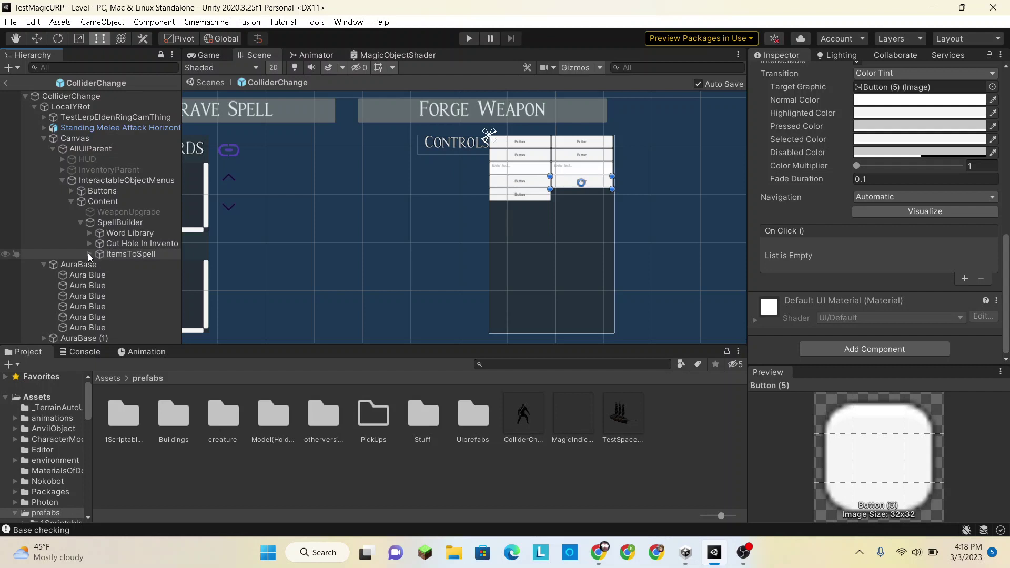
Expand the ItemsToSpell object under SpellBuilder and rename it "Controls"
{"action": "left_click", "coordinate": [88, 253]}
{"action": "left_click", "coordinate": [94, 253]}
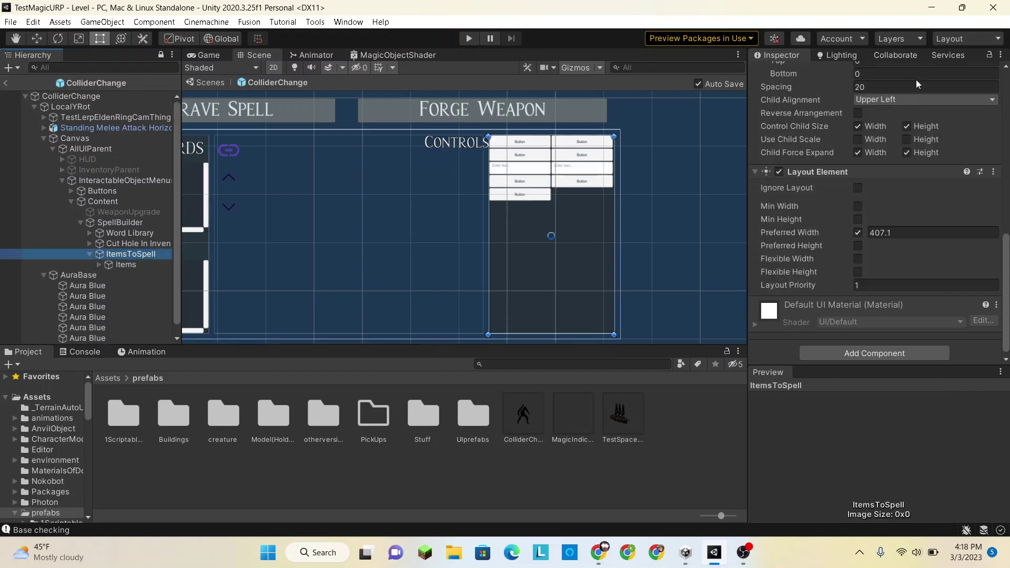
{"action": "scroll", "coordinate": [907, 78], "scroll_direction": "up", "scroll_amount": 10}
{"action": "left_click", "coordinate": [888, 75]}
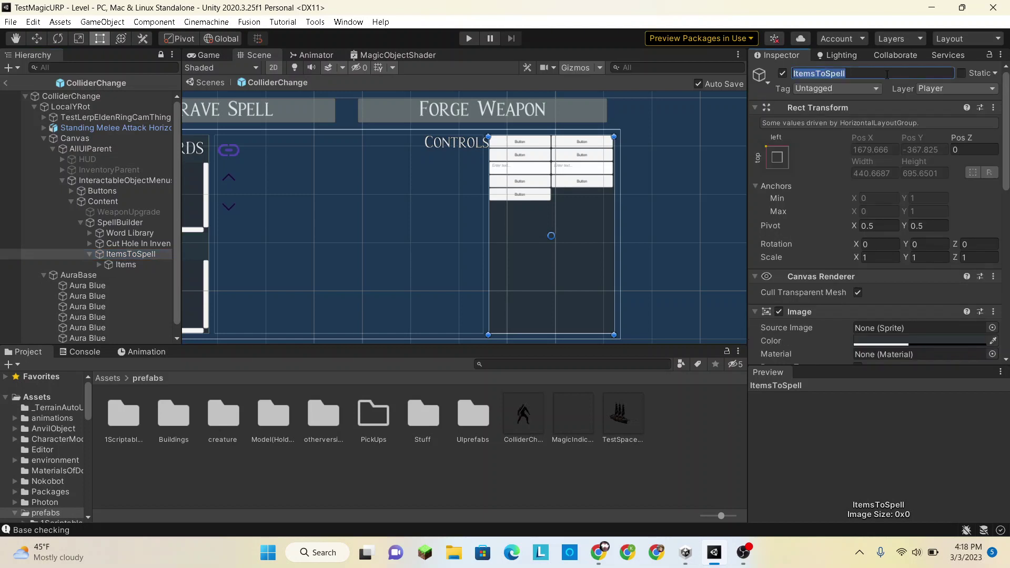
{"action": "type", "text": "Controls"}
{"action": "left_click", "coordinate": [121, 254]}
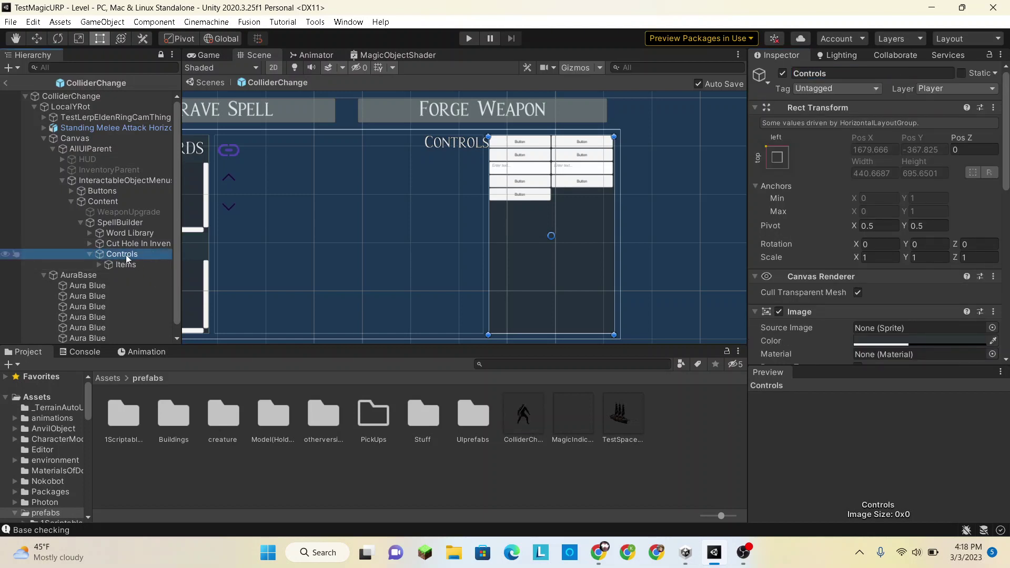
Rename the Word Library object under SpellBuilder to "Library"
{"action": "left_click", "coordinate": [127, 235]}
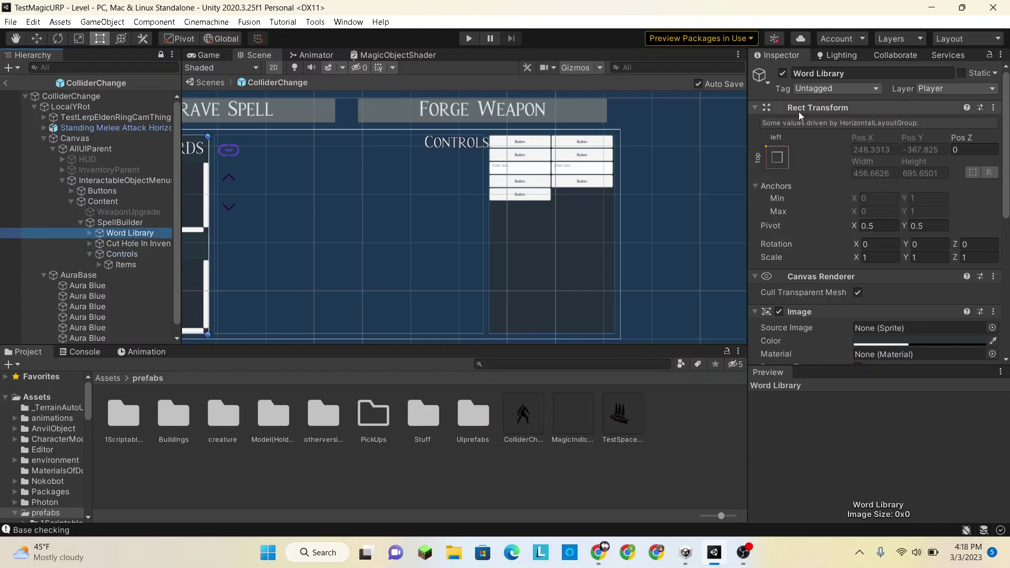
{"action": "left_click", "coordinate": [864, 70]}
{"action": "type", "text": "L"}
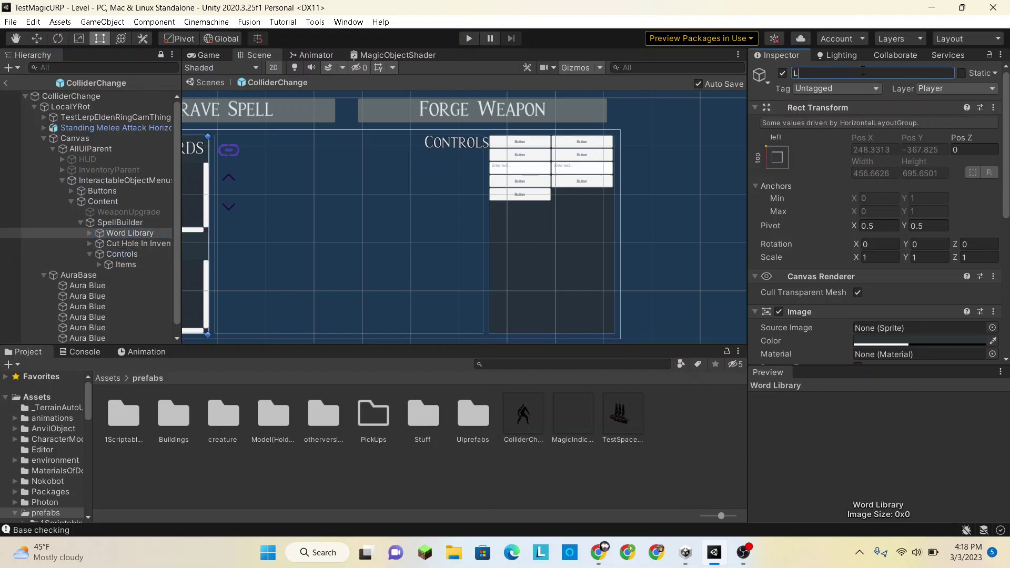
{"action": "type", "text": "ibrary"}
{"action": "left_click", "coordinate": [151, 233]}
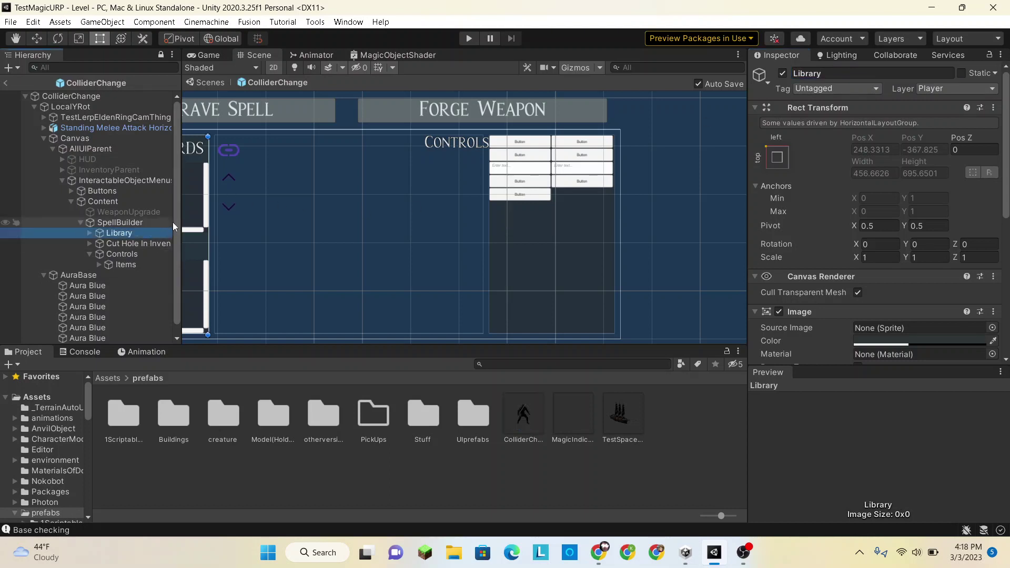
Expand Items under Controls and turn off Ignore Layout on its Text label's Layout Element
{"action": "left_click", "coordinate": [134, 263]}
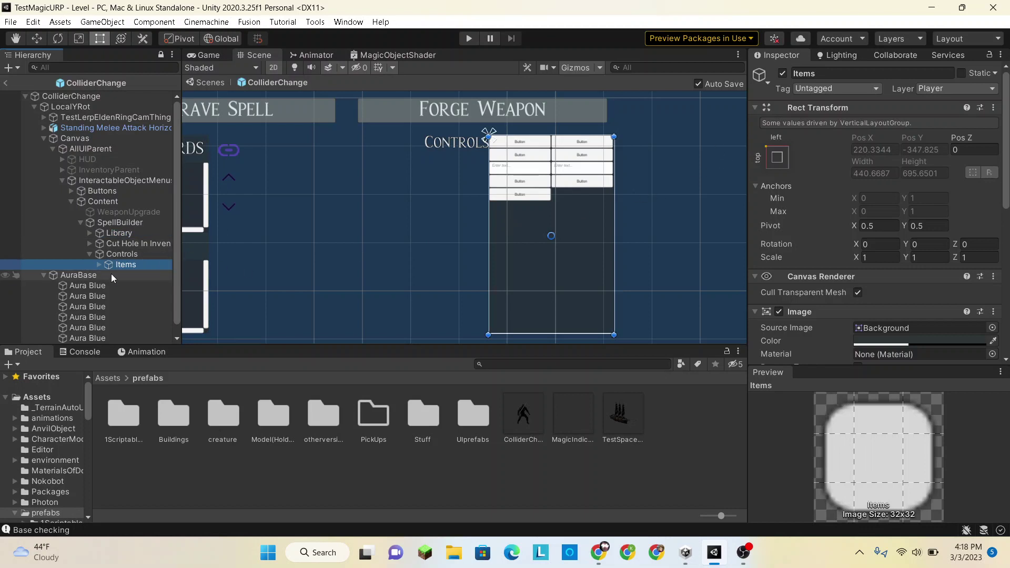
{"action": "scroll", "coordinate": [852, 188], "scroll_direction": "down", "scroll_amount": 5}
{"action": "scroll", "coordinate": [852, 188], "scroll_direction": "down", "scroll_amount": 5}
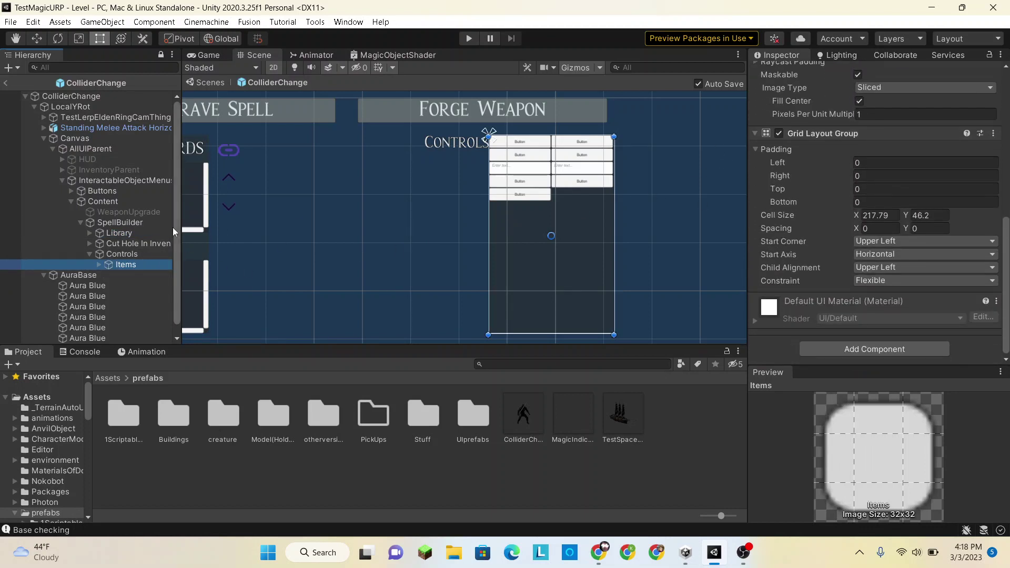
{"action": "left_click", "coordinate": [99, 264]}
{"action": "scroll", "coordinate": [140, 226], "scroll_direction": "down", "scroll_amount": 2}
{"action": "scroll", "coordinate": [140, 226], "scroll_direction": "down", "scroll_amount": 5}
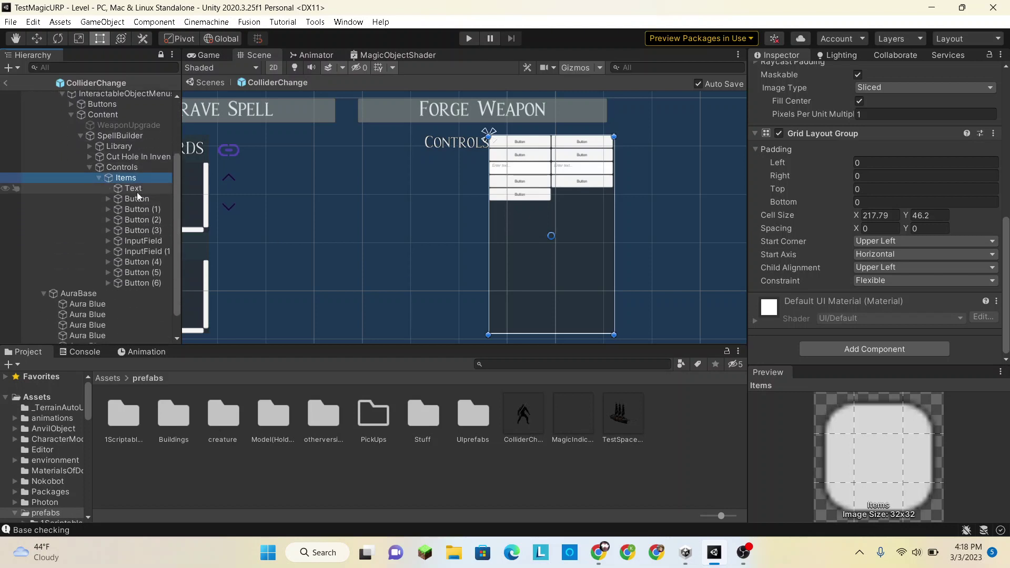
{"action": "left_click", "coordinate": [137, 191]}
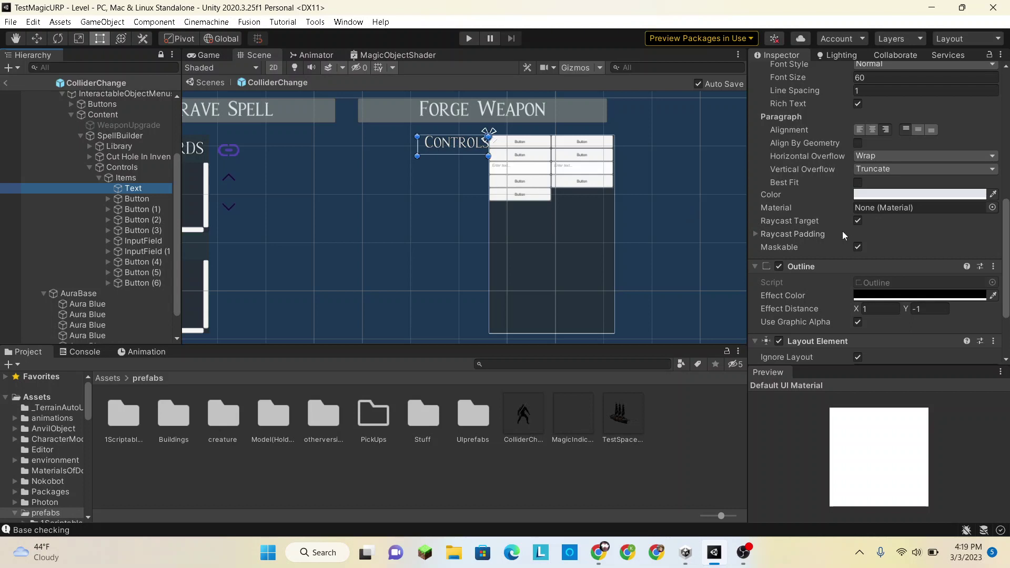
{"action": "scroll", "coordinate": [842, 232], "scroll_direction": "down", "scroll_amount": 3}
{"action": "left_click", "coordinate": [857, 268]}
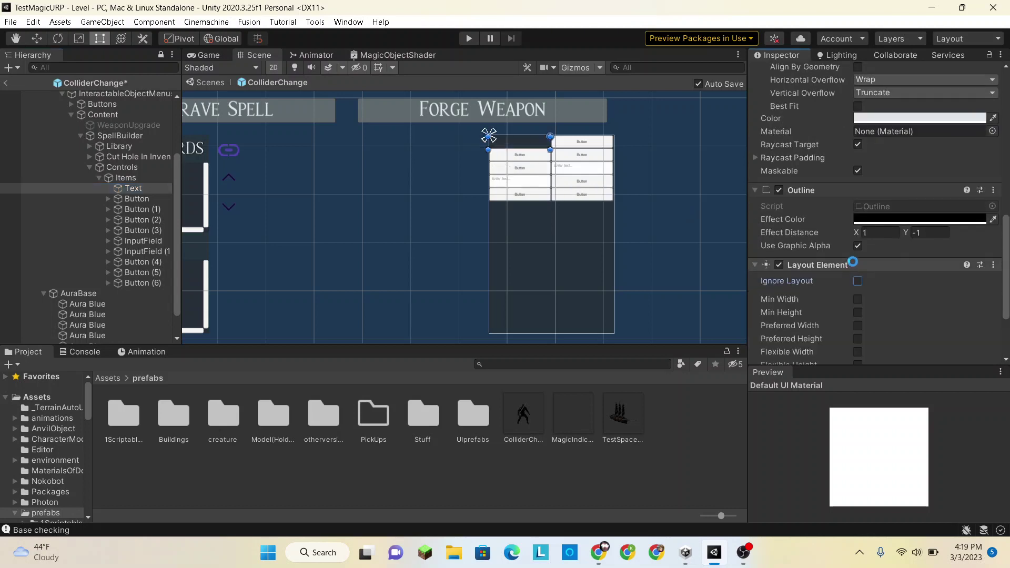
{"action": "scroll", "coordinate": [839, 217], "scroll_direction": "down", "scroll_amount": 3}
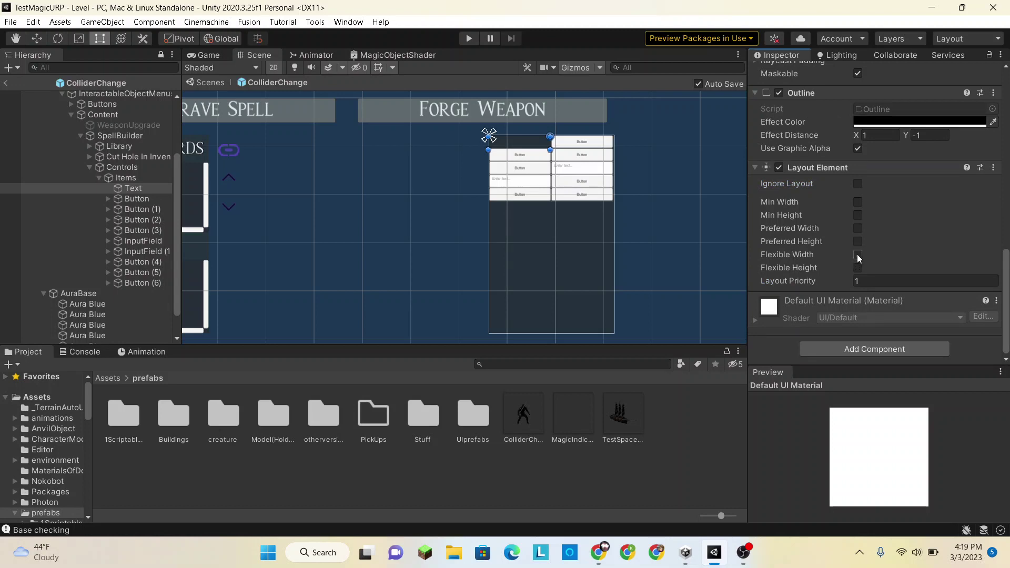
Try to widen the Text label by enabling a preferred width of 350.7 in its Layout Element
{"action": "left_click", "coordinate": [857, 229]}
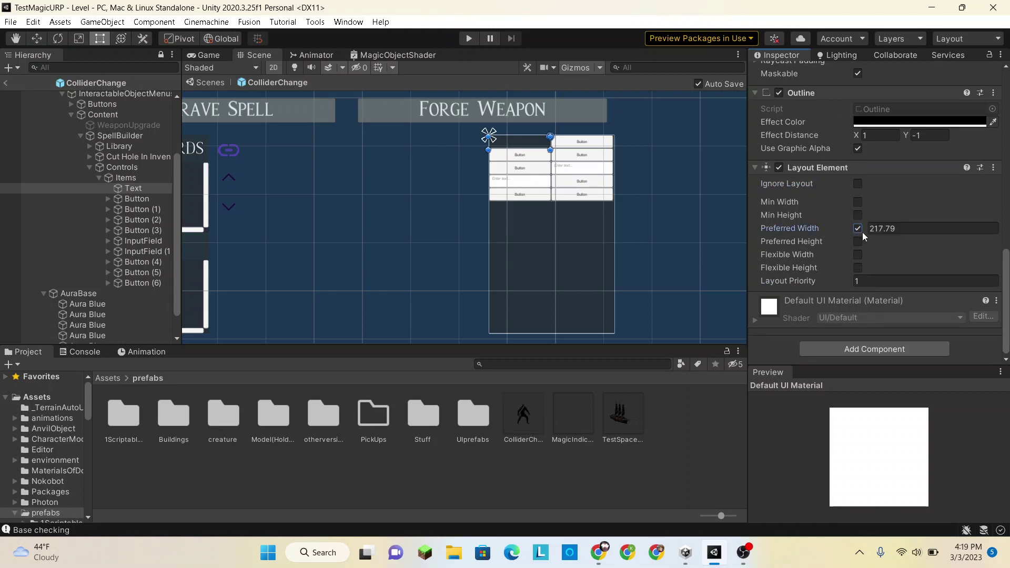
{"action": "left_click", "coordinate": [867, 227]}
{"action": "type", "text": "350.7"}
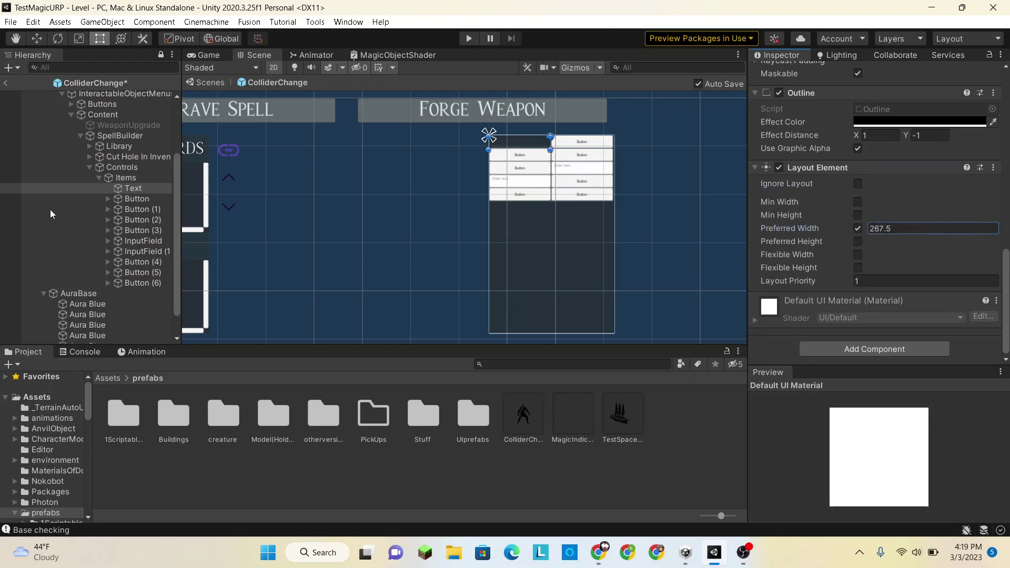
{"action": "left_click", "coordinate": [550, 141]}
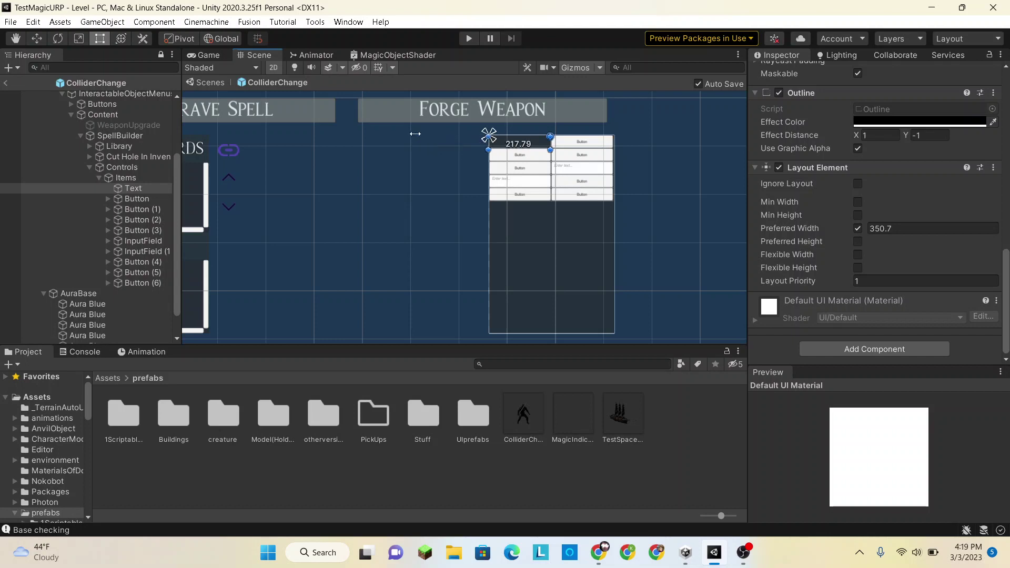
{"action": "scroll", "coordinate": [916, 229], "scroll_direction": "up", "scroll_amount": 5}
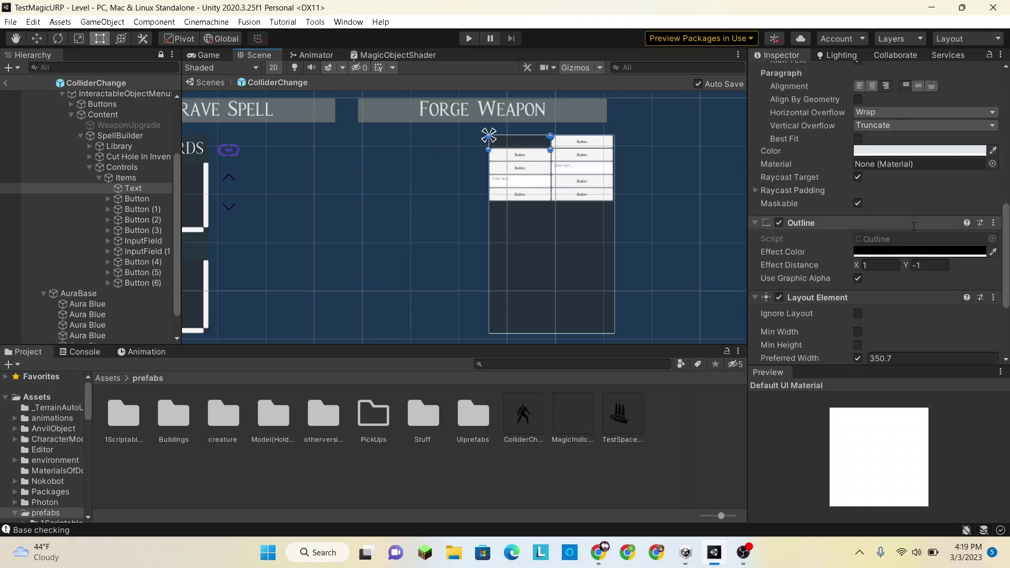
{"action": "scroll", "coordinate": [913, 230], "scroll_direction": "down", "scroll_amount": 4}
{"action": "scroll", "coordinate": [914, 225], "scroll_direction": "down", "scroll_amount": 1}
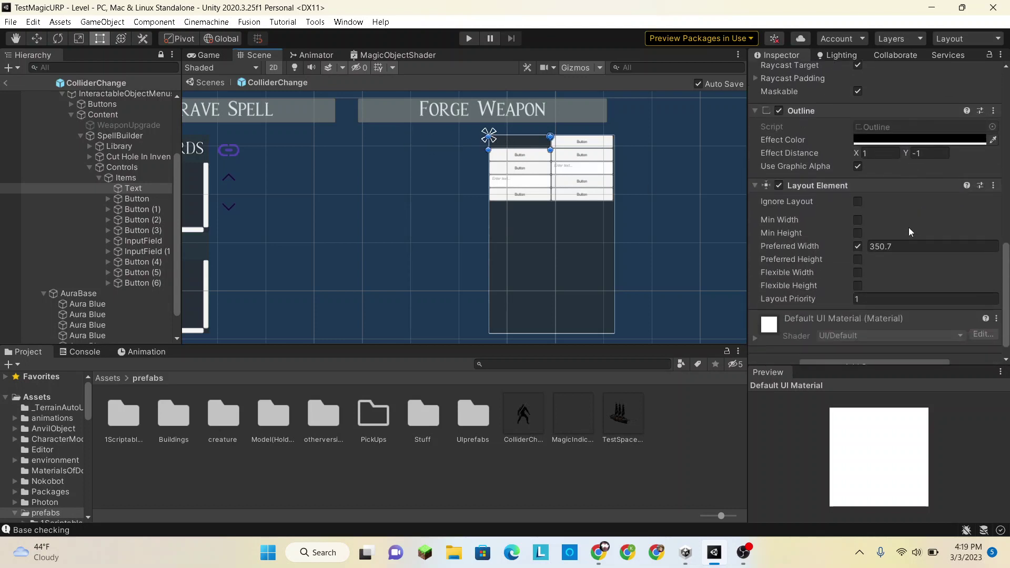
Try a minimum width of 1585.7 on the Text label, and disable both its minimum and preferred widths
{"action": "left_click", "coordinate": [857, 220]}
{"action": "left_click", "coordinate": [884, 220]}
{"action": "left_click_drag", "start_coordinate": [16, 195], "coordinate": [821, 274]}
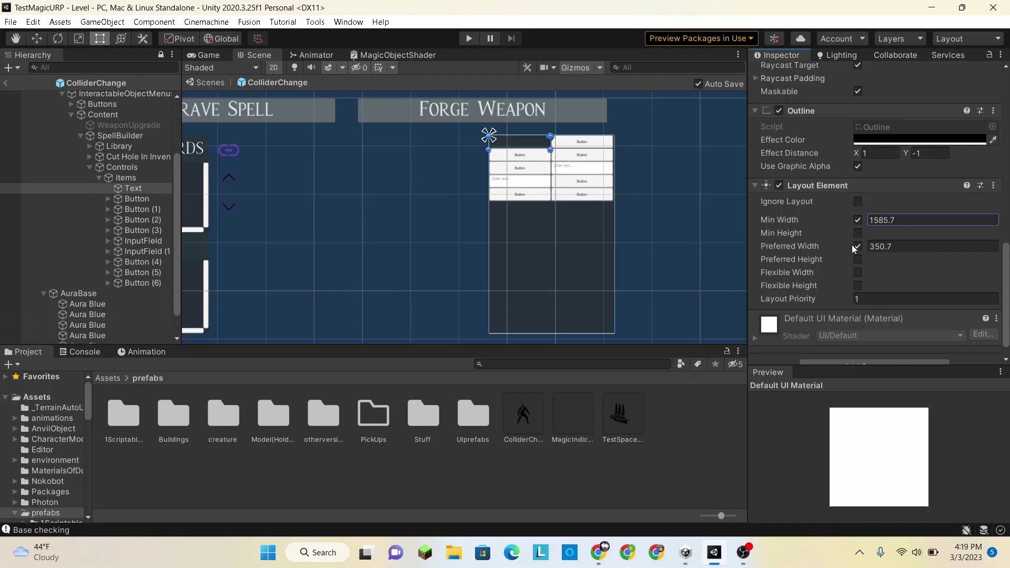
{"action": "left_click", "coordinate": [857, 221]}
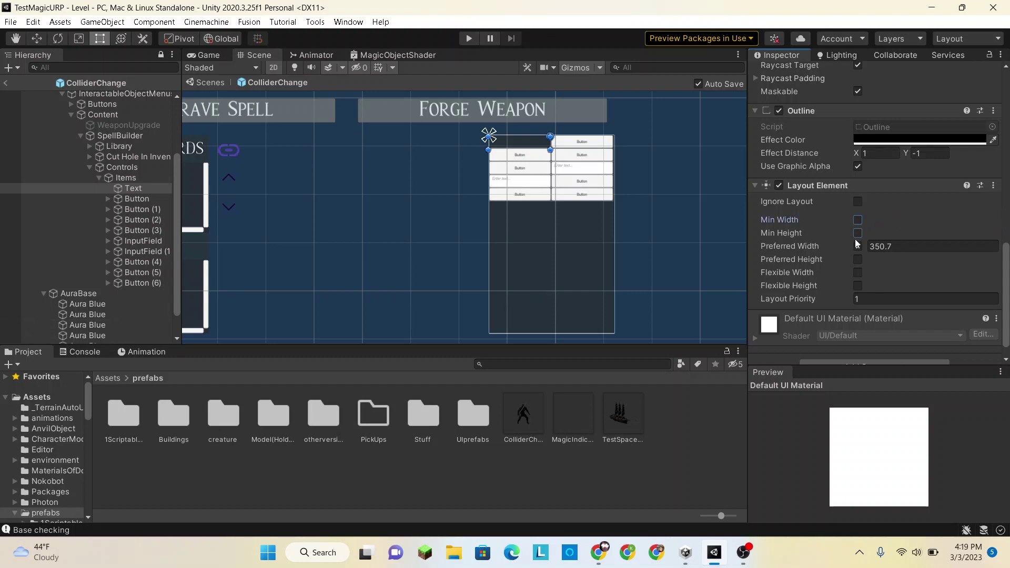
{"action": "left_click", "coordinate": [858, 246]}
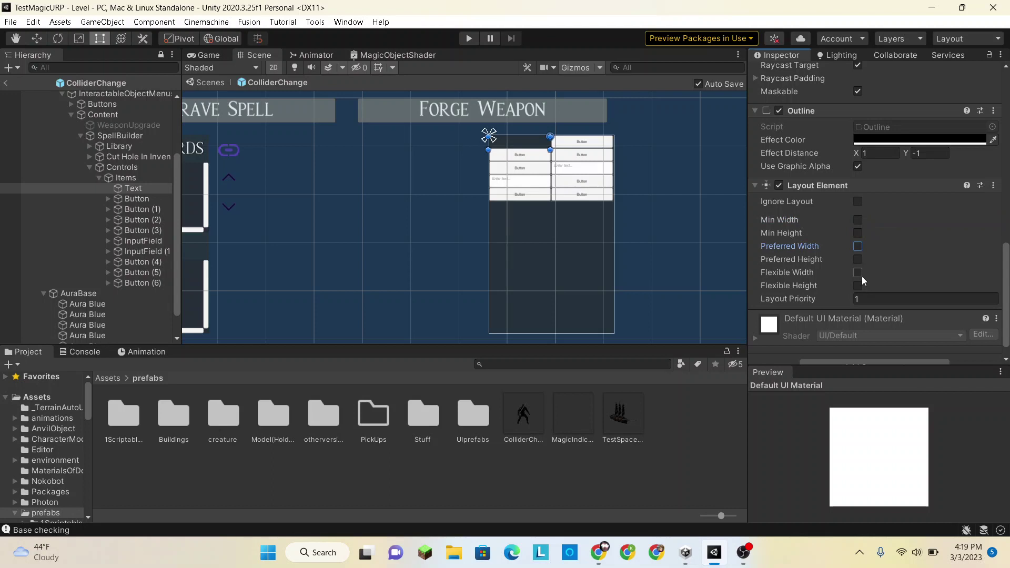
Enable the flexible width on the Text label's Layout Element and set it to 20.91
{"action": "left_click", "coordinate": [859, 273]}
{"action": "left_click_drag", "start_coordinate": [866, 275], "coordinate": [280, 280]}
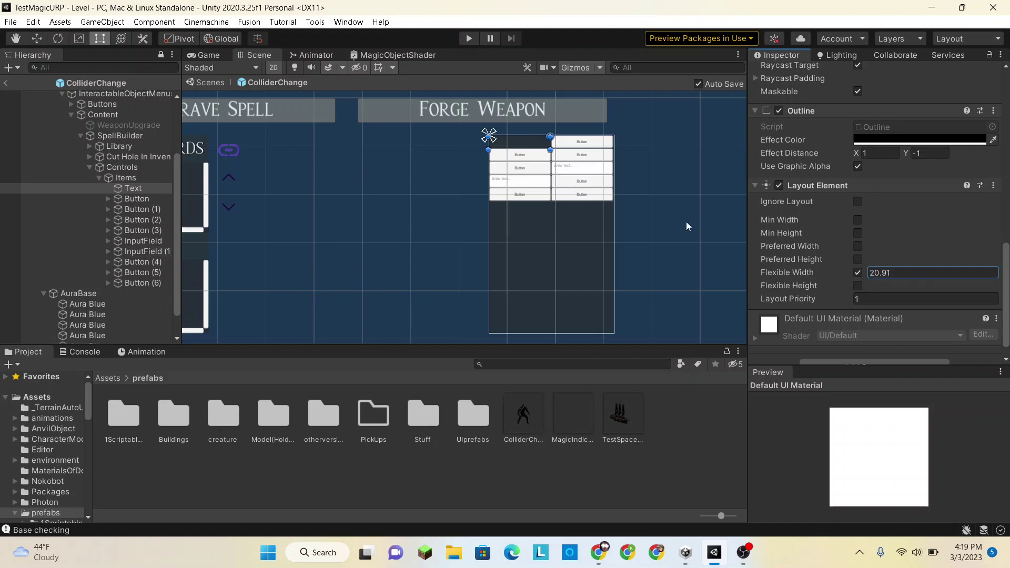
{"action": "scroll", "coordinate": [815, 222], "scroll_direction": "up", "scroll_amount": 15}
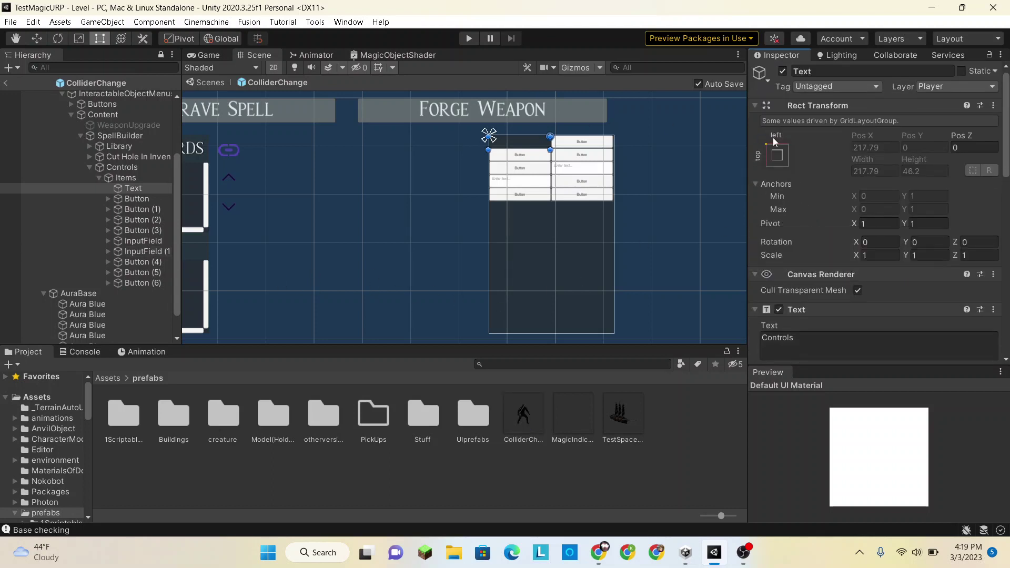
{"action": "left_click", "coordinate": [142, 189]}
Try the Fixed Row Count and Fixed Column Count constraints on the Items Grid Layout Group, and restore Flexible
{"action": "left_click", "coordinate": [122, 178]}
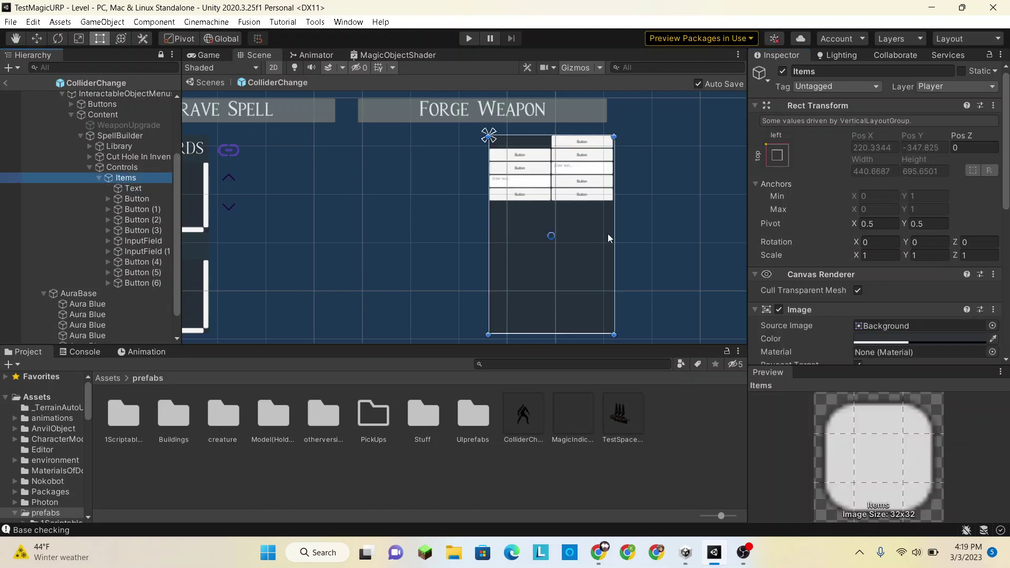
{"action": "scroll", "coordinate": [879, 247], "scroll_direction": "down", "scroll_amount": 8}
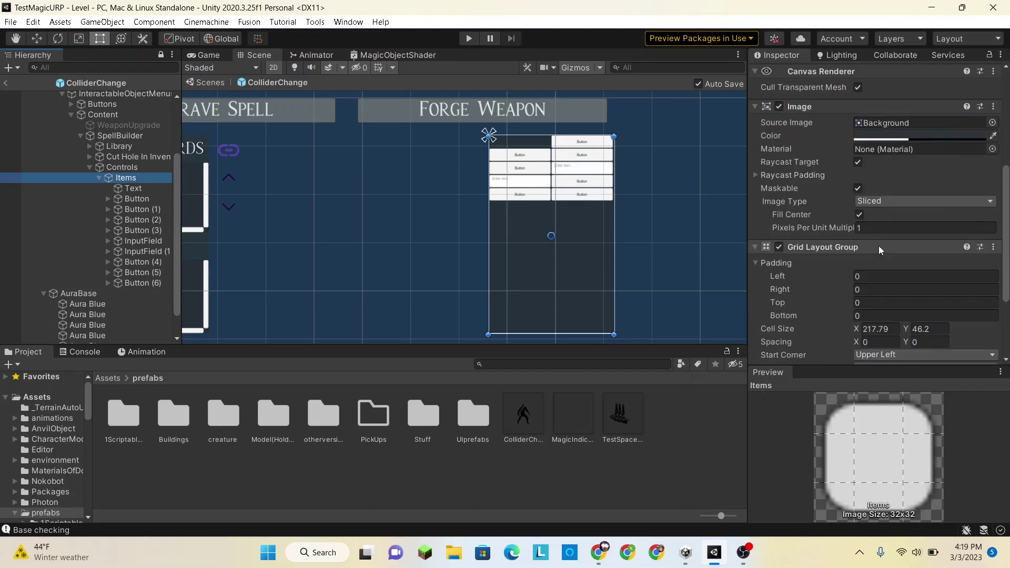
{"action": "scroll", "coordinate": [878, 245], "scroll_direction": "down", "scroll_amount": 3}
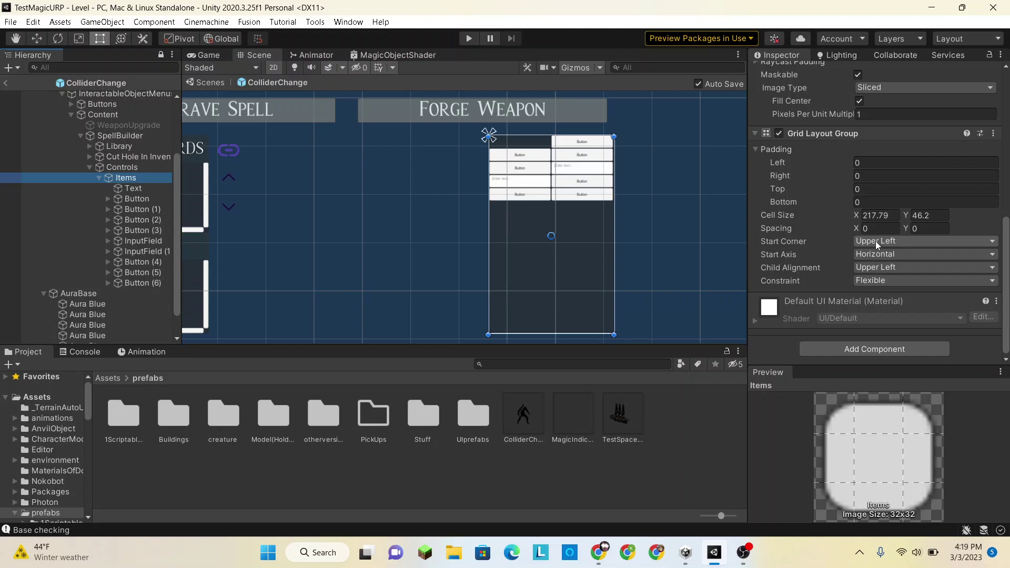
{"action": "left_click", "coordinate": [895, 279]}
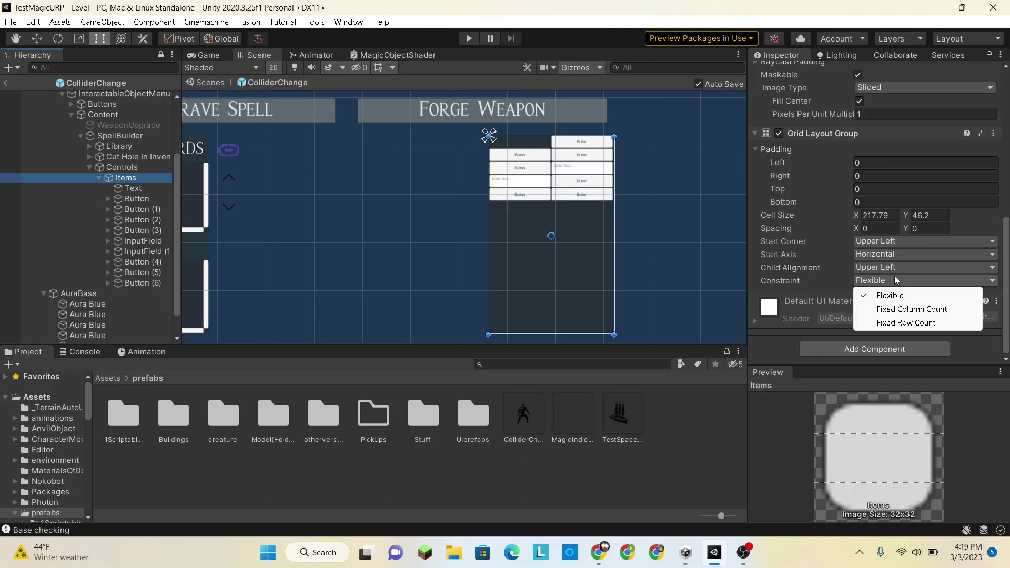
{"action": "left_click", "coordinate": [890, 323]}
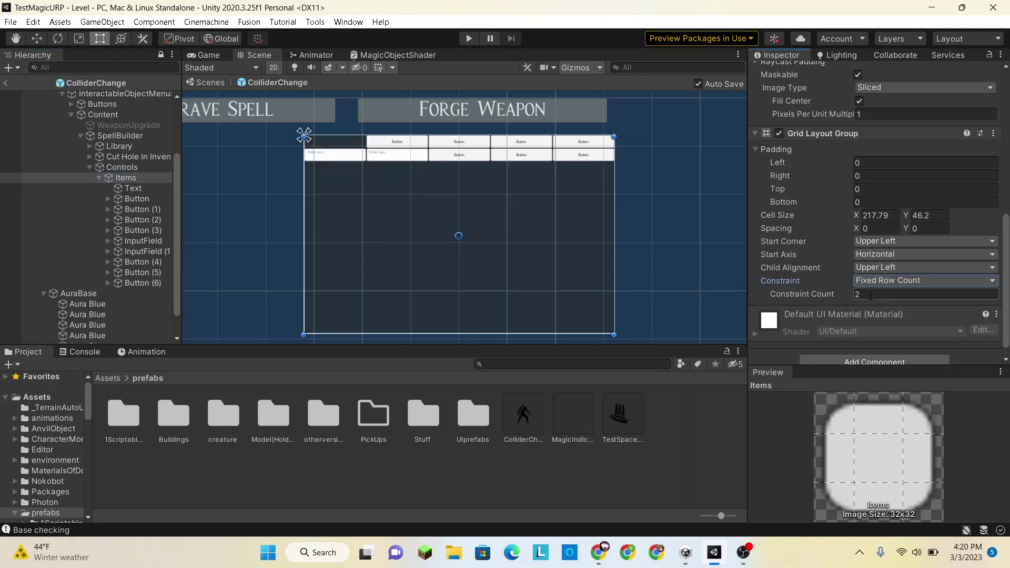
{"action": "left_click", "coordinate": [988, 282]}
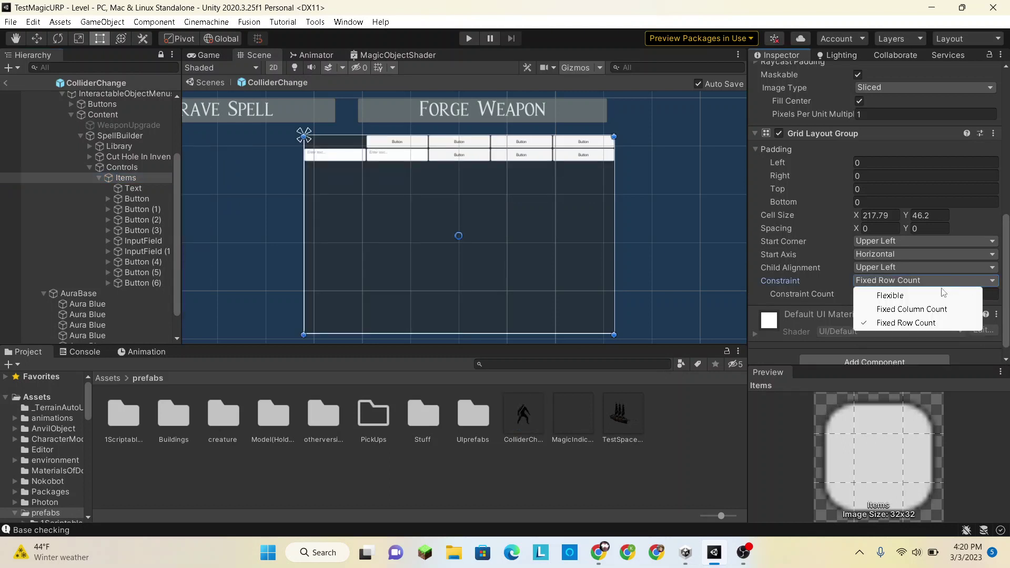
{"action": "left_click", "coordinate": [927, 309]}
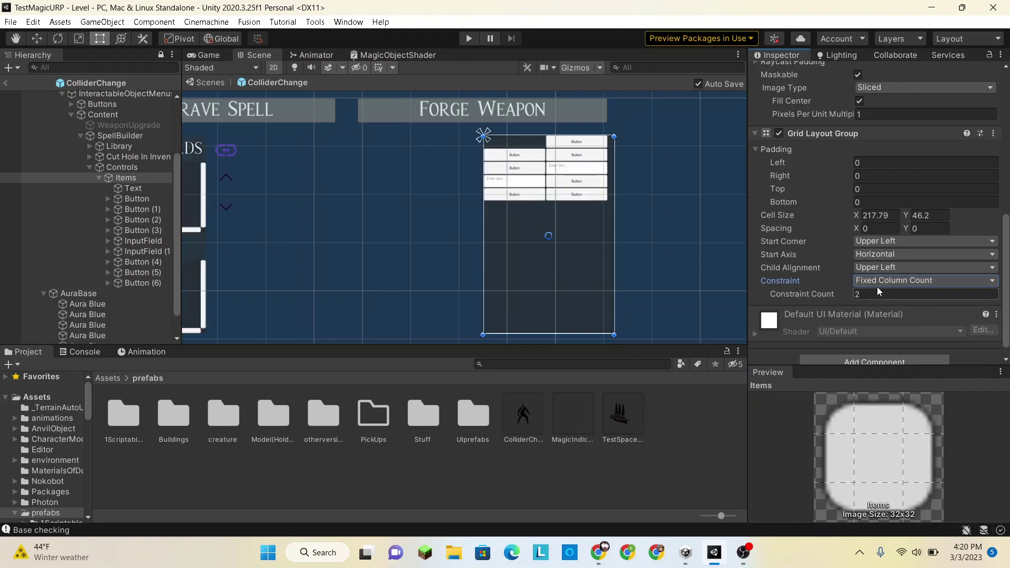
{"action": "left_click", "coordinate": [878, 282]}
{"action": "left_click", "coordinate": [879, 293]}
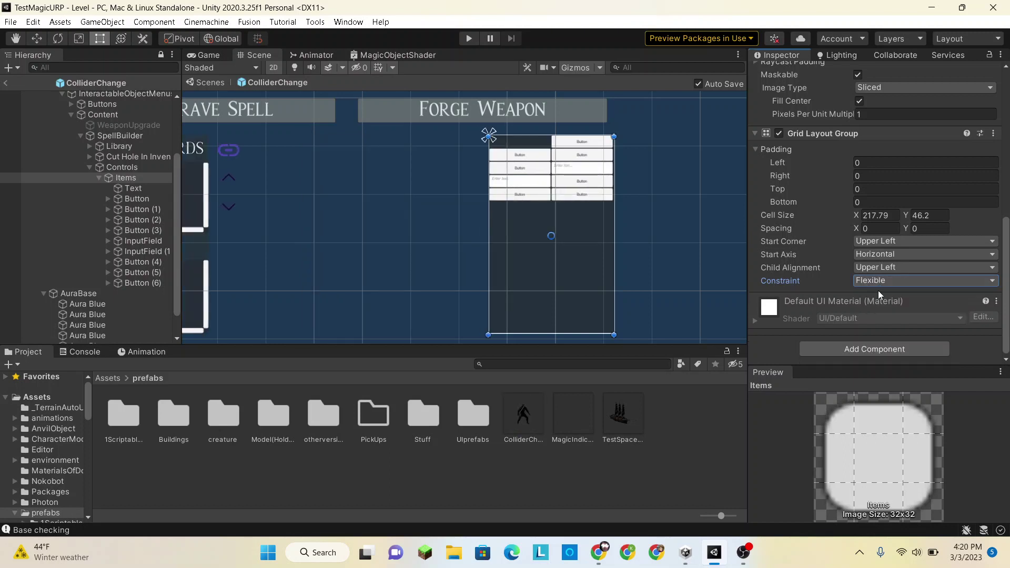
Try the Middle Center child alignment on the Items Grid Layout Group, and restore Upper Left
{"action": "left_click", "coordinate": [879, 270]}
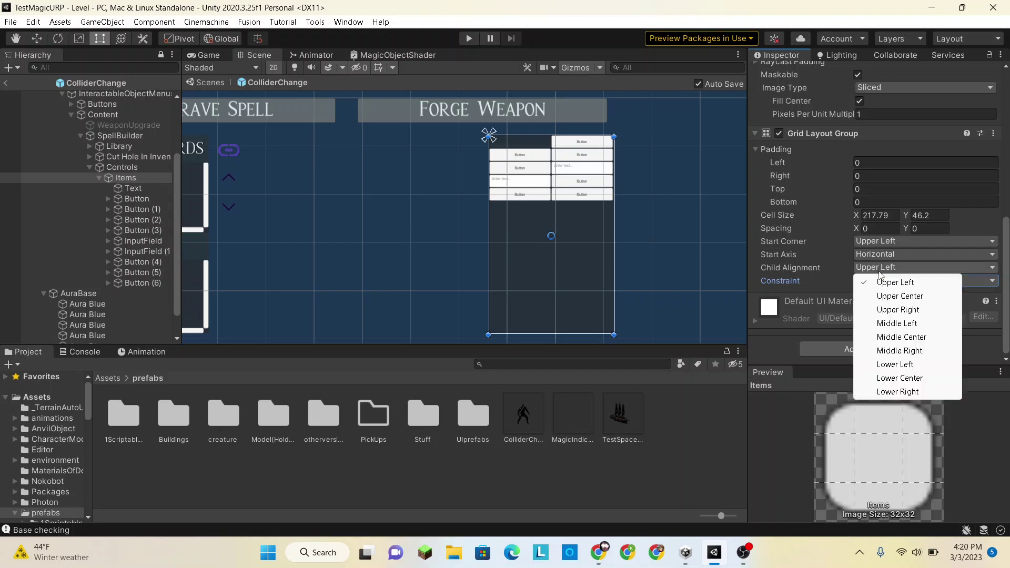
{"action": "key", "text": "Escape"}
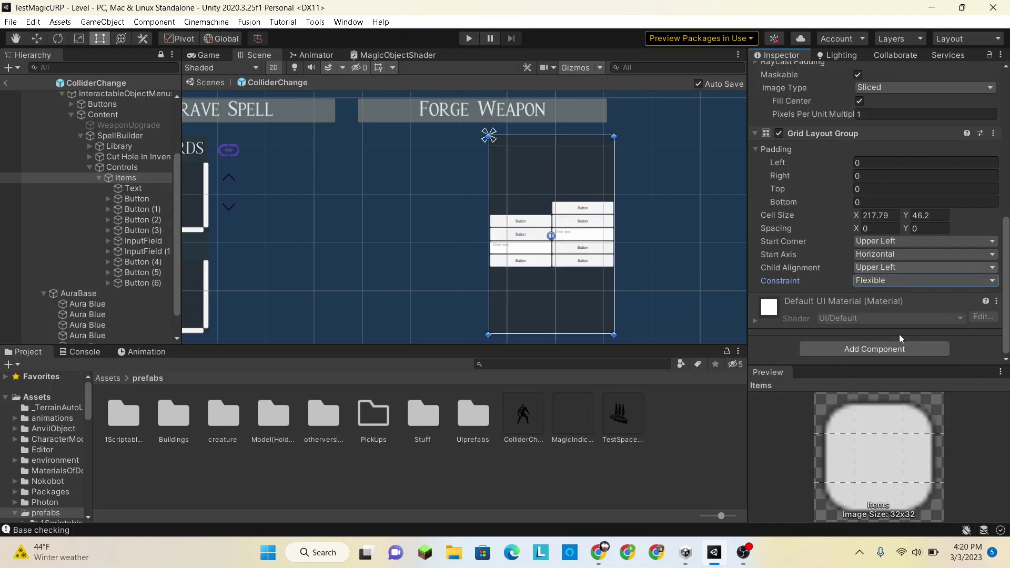
{"action": "left_click", "coordinate": [902, 270]}
{"action": "left_click", "coordinate": [904, 283]}
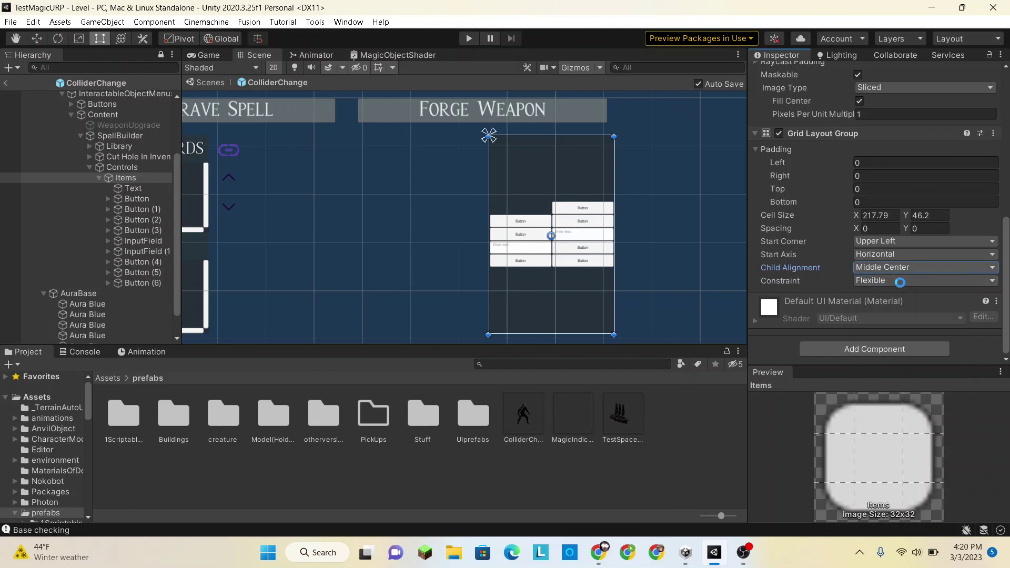
Try a Vertical start axis on the Items grid, restore Horizontal, and keep the Upper Left start corner
{"action": "left_click", "coordinate": [870, 251]}
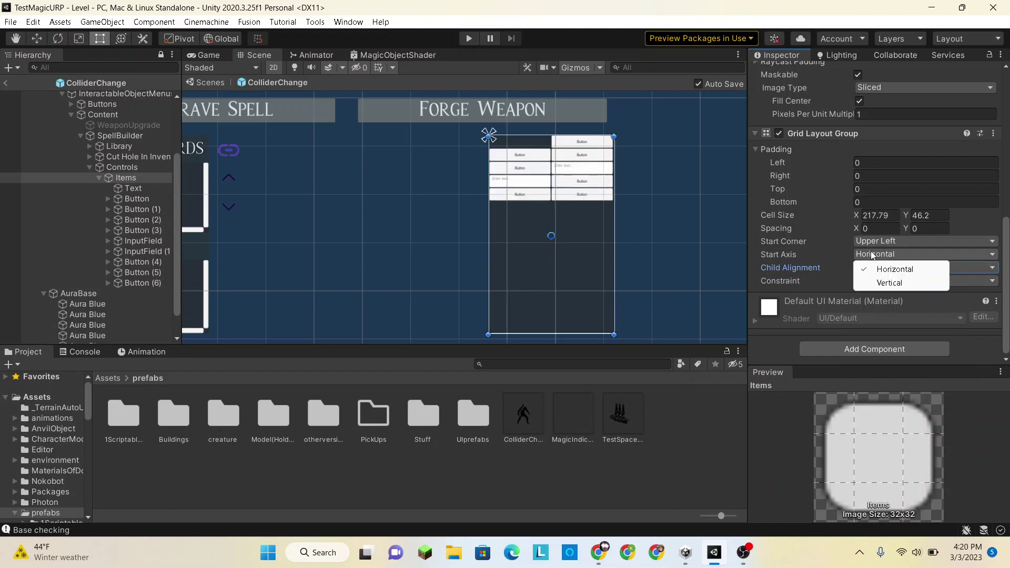
{"action": "left_click", "coordinate": [875, 269]}
{"action": "left_click", "coordinate": [876, 251]}
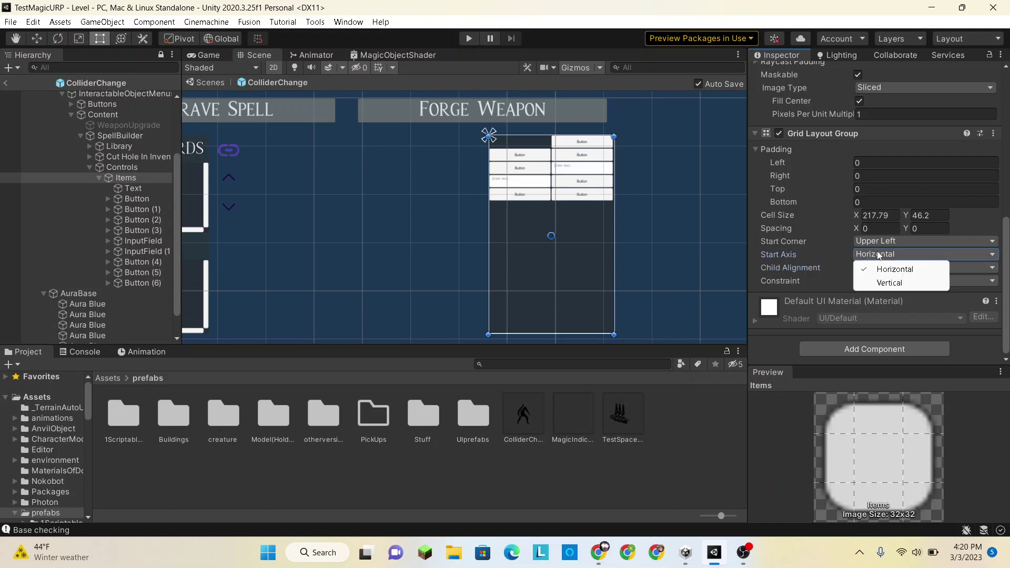
{"action": "left_click", "coordinate": [880, 280]}
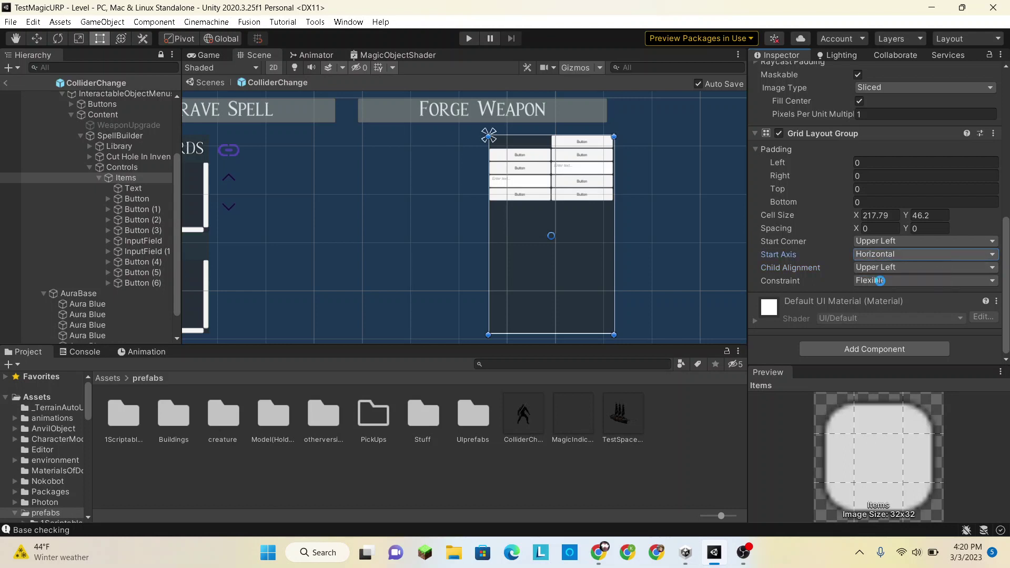
{"action": "left_click", "coordinate": [880, 251]}
{"action": "left_click", "coordinate": [881, 267]}
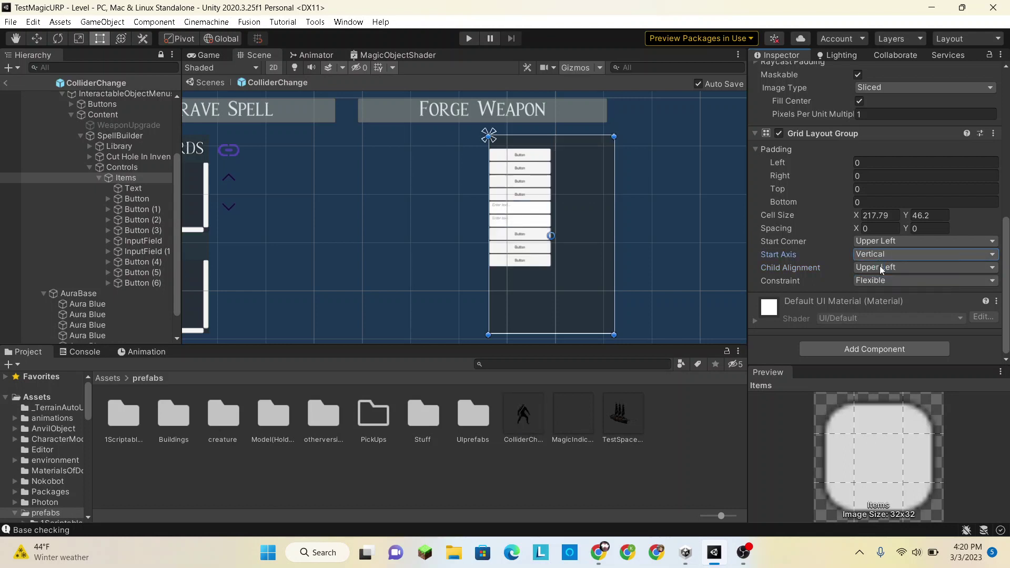
{"action": "left_click", "coordinate": [879, 242]}
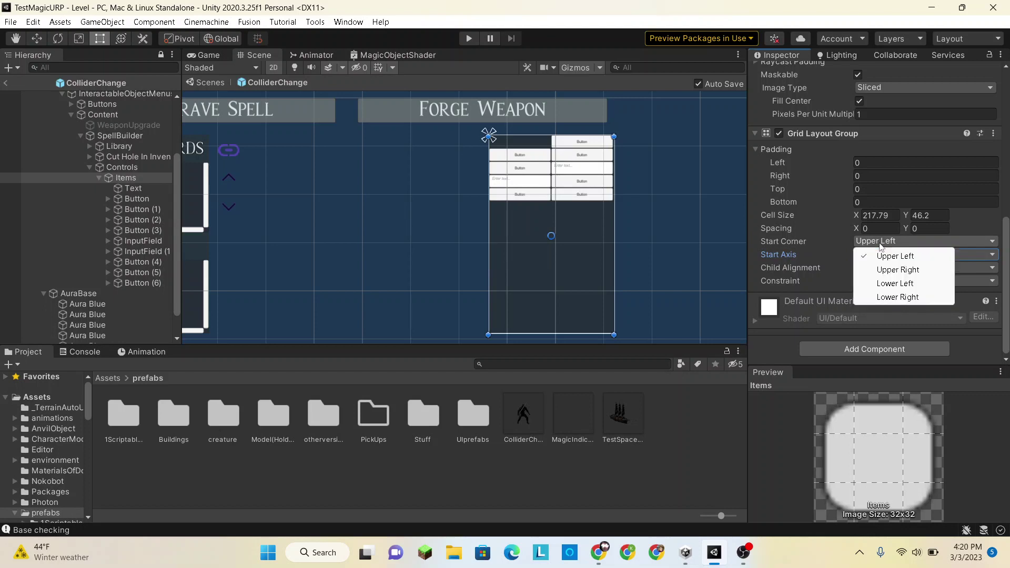
{"action": "left_click", "coordinate": [883, 257]}
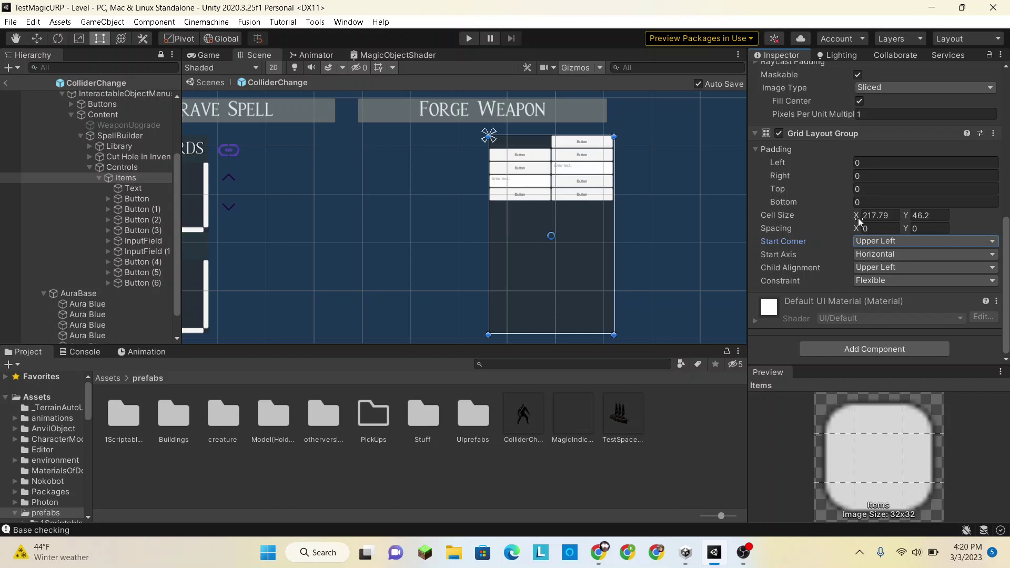
Set the Items grid's cell size to 218.28 by 108.5
{"action": "left_click_drag", "start_coordinate": [857, 218], "coordinate": [879, 217]}
{"action": "left_click_drag", "start_coordinate": [246, 244], "coordinate": [880, 316]}
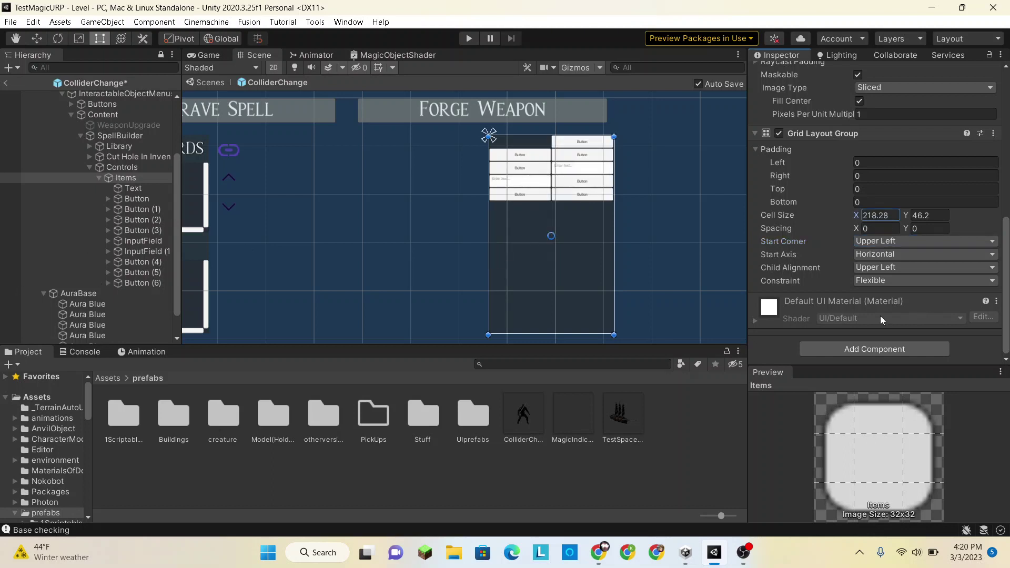
{"action": "left_click_drag", "start_coordinate": [906, 215], "coordinate": [999, 222]}
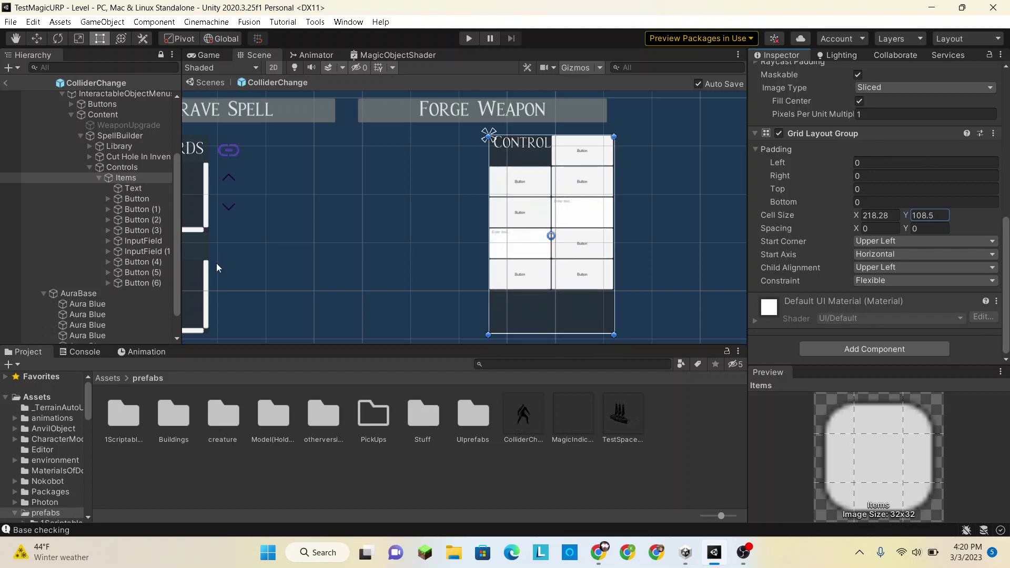
Try Ignore Layout on the Text label's Layout Element, and turn it back off
{"action": "left_click", "coordinate": [108, 188]}
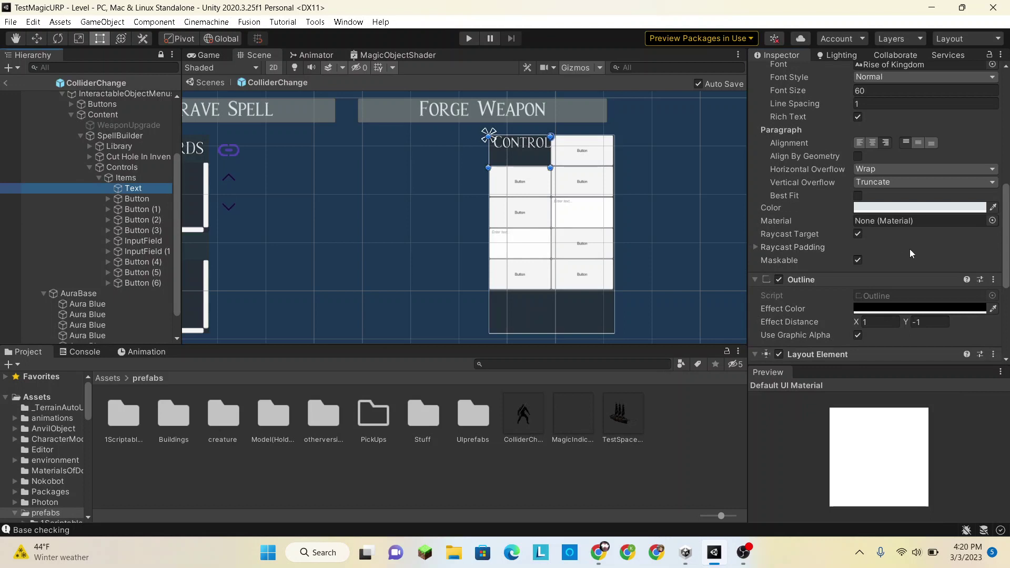
{"action": "scroll", "coordinate": [867, 236], "scroll_direction": "down", "scroll_amount": 5}
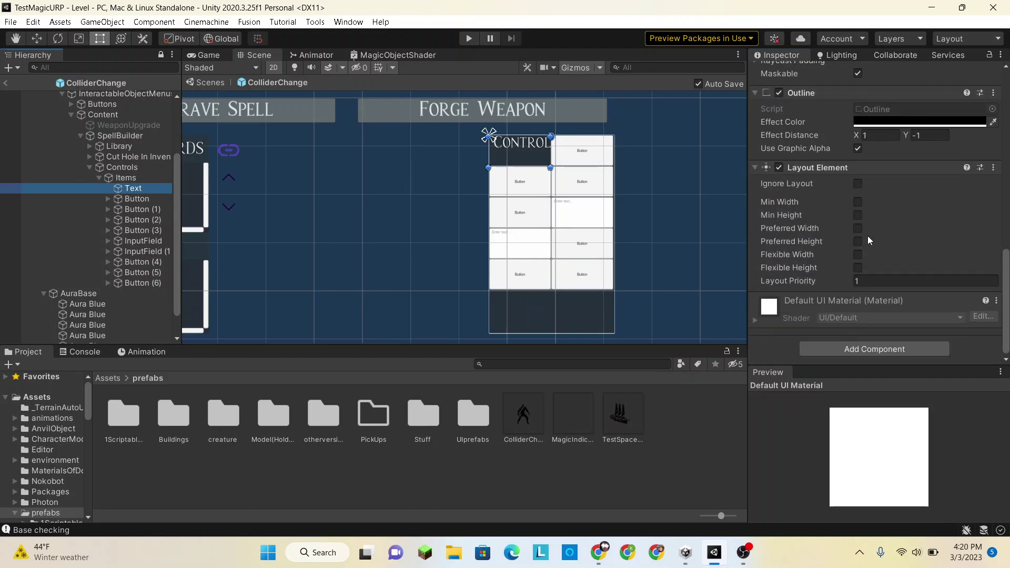
{"action": "left_click", "coordinate": [858, 184]}
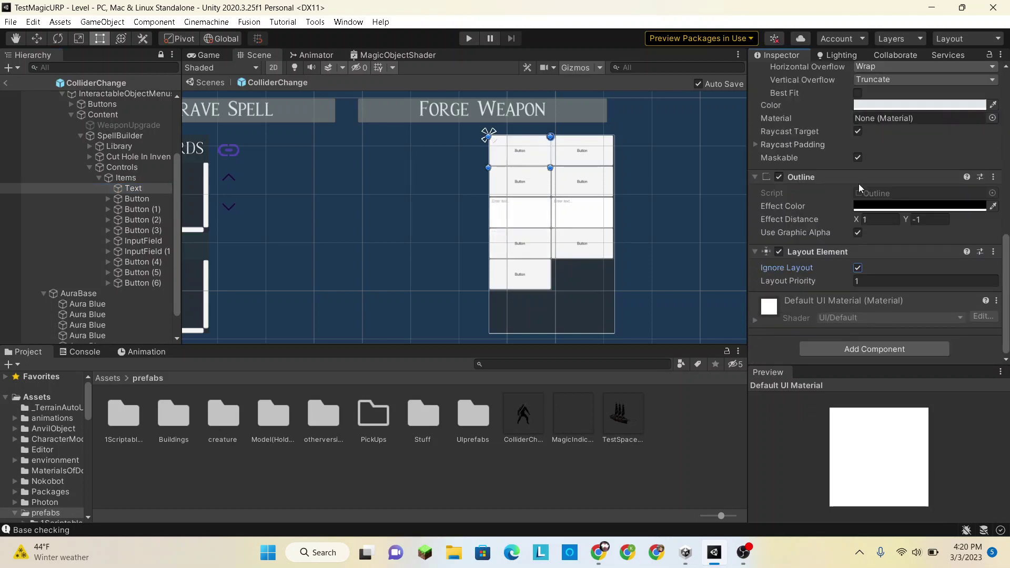
{"action": "left_click", "coordinate": [857, 268]}
Try a layout priority of 2 on the Text label, and restore it to 1
{"action": "left_click", "coordinate": [841, 279]}
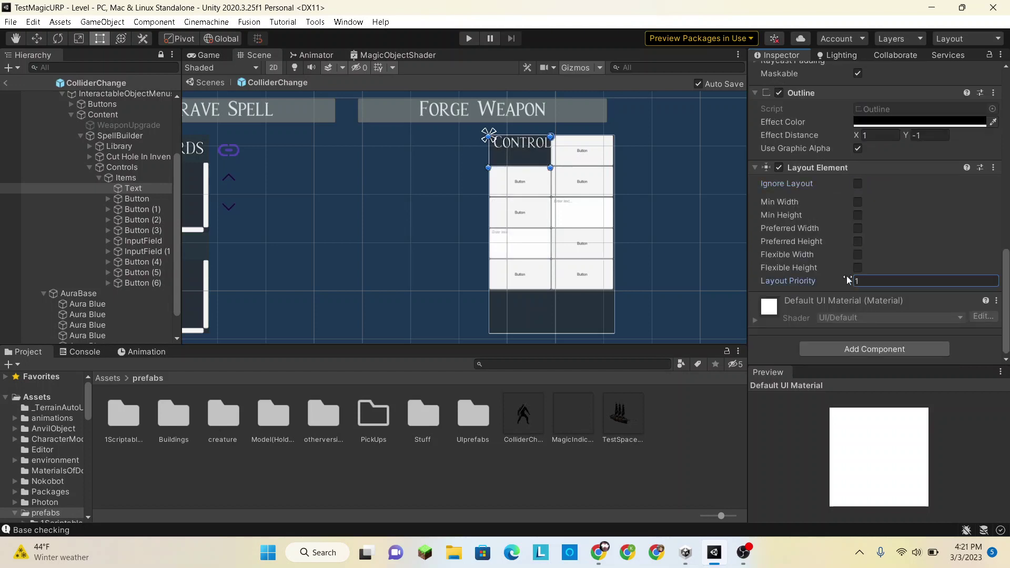
{"action": "double_click", "coordinate": [913, 285]}
{"action": "type", "text": "2"}
{"action": "double_click", "coordinate": [858, 281]}
{"action": "type", "text": "1"}
Try a minimum width of 39.36 and a minimum height of 22.72 on the Text label, and disable both
{"action": "left_click", "coordinate": [857, 204]}
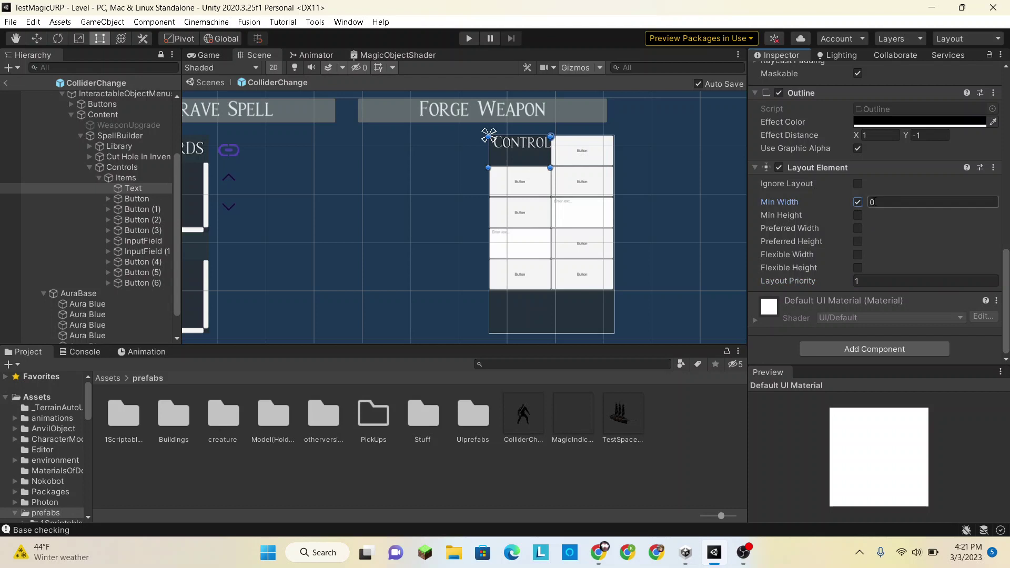
{"action": "left_click", "coordinate": [869, 202]}
{"action": "type", "text": "23.2"}
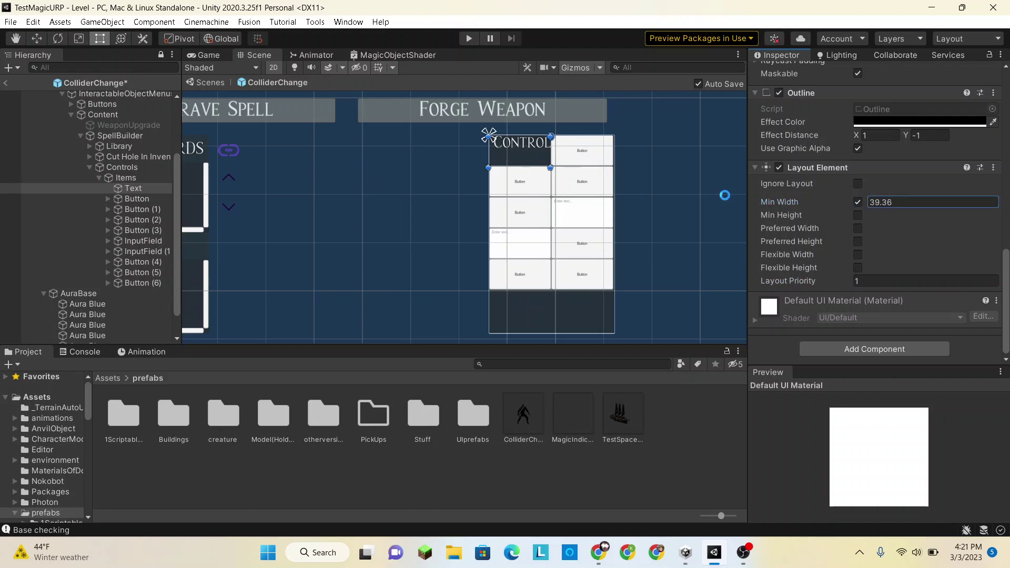
{"action": "left_click", "coordinate": [857, 215]}
{"action": "left_click", "coordinate": [866, 216]}
{"action": "type", "text": "22.72"}
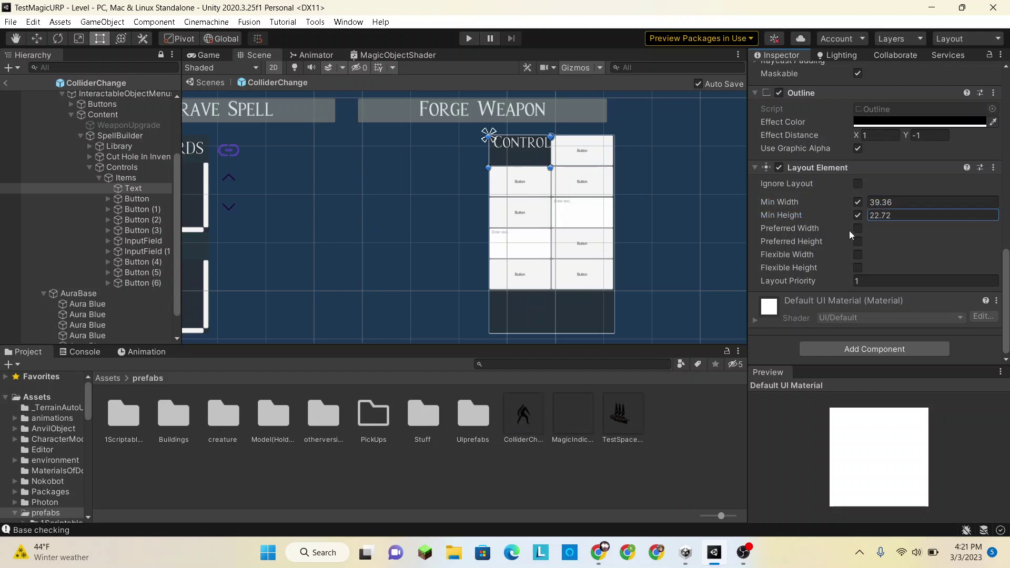
{"action": "left_click", "coordinate": [858, 202]}
{"action": "left_click", "coordinate": [858, 215]}
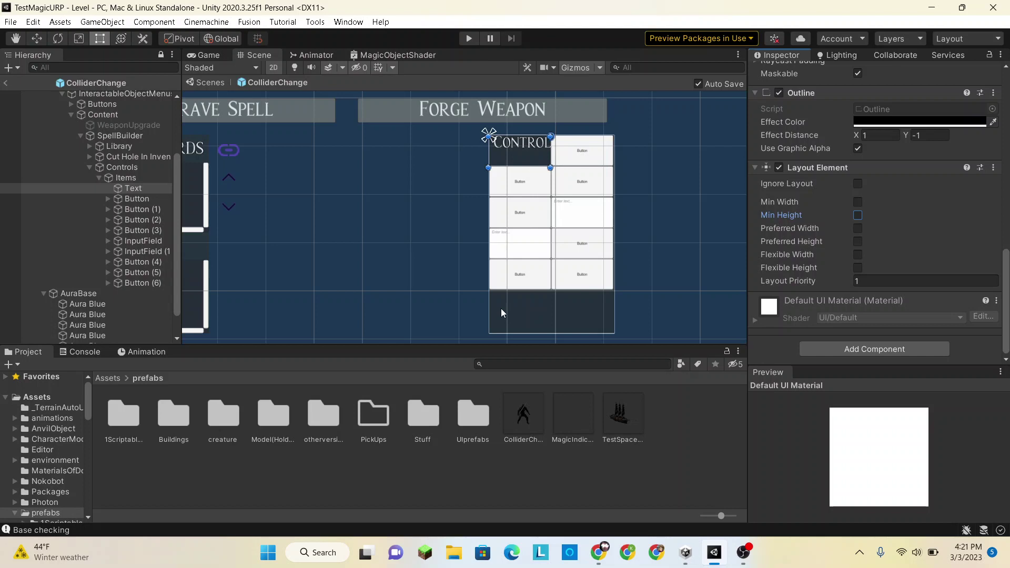
Examine the Weapons heading's text settings and the Weapons scroll area's Layout Element for comparison with the Controls grid
{"action": "scroll", "coordinate": [652, 178], "scroll_direction": "down", "scroll_amount": 3}
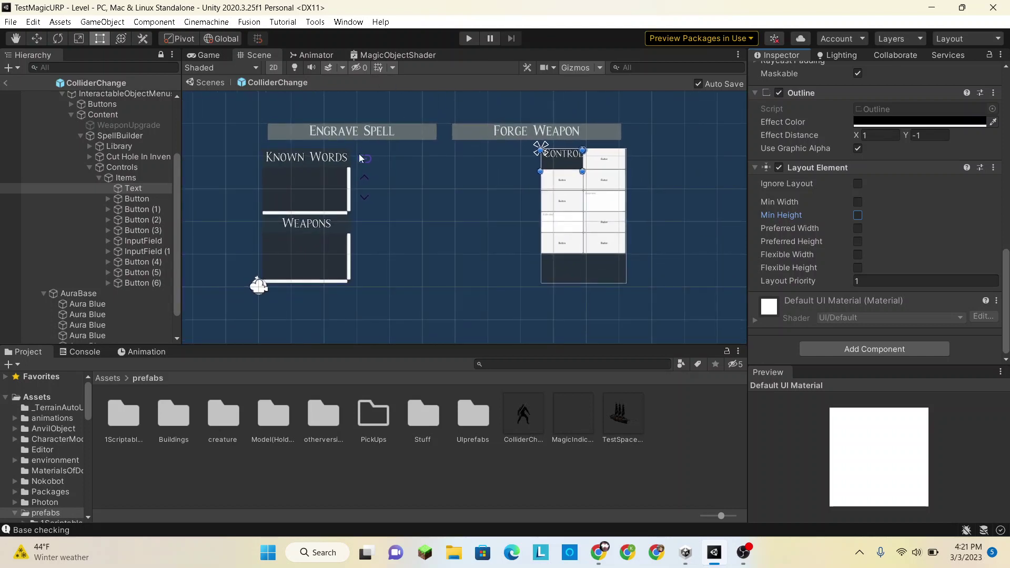
{"action": "key", "text": "f"}
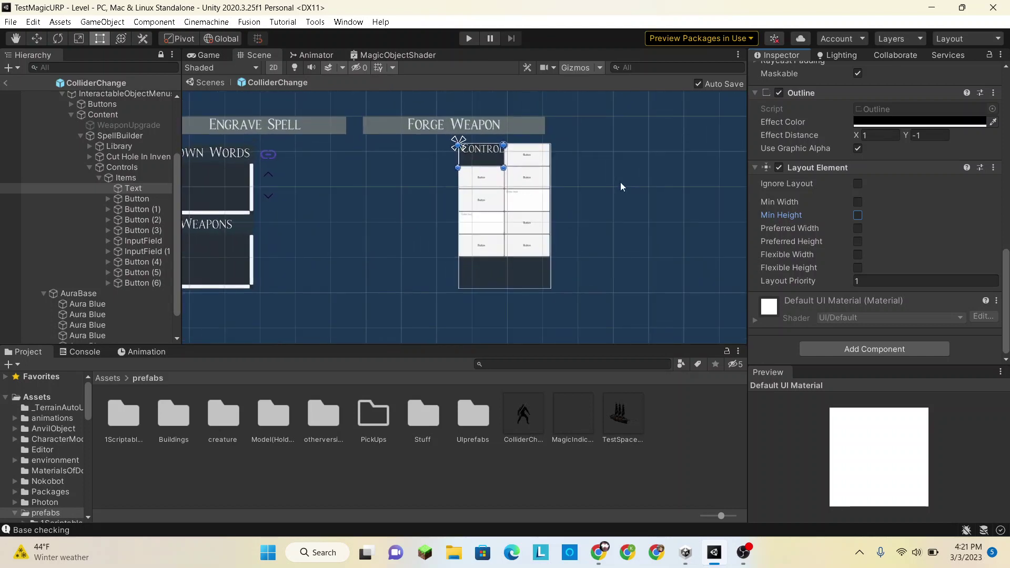
{"action": "scroll", "coordinate": [487, 189], "scroll_direction": "up", "scroll_amount": 4}
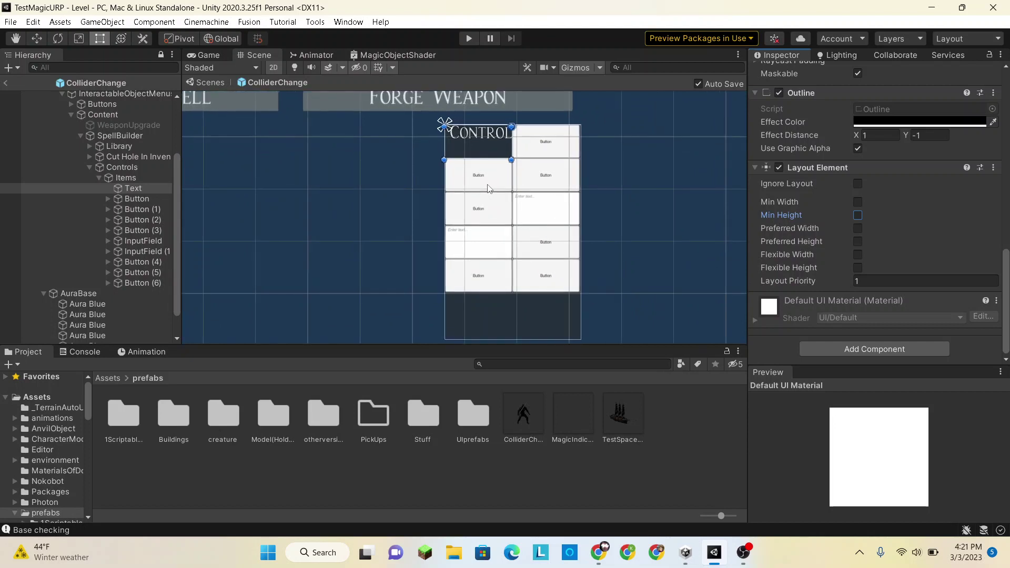
{"action": "scroll", "coordinate": [552, 147], "scroll_direction": "down", "scroll_amount": 3}
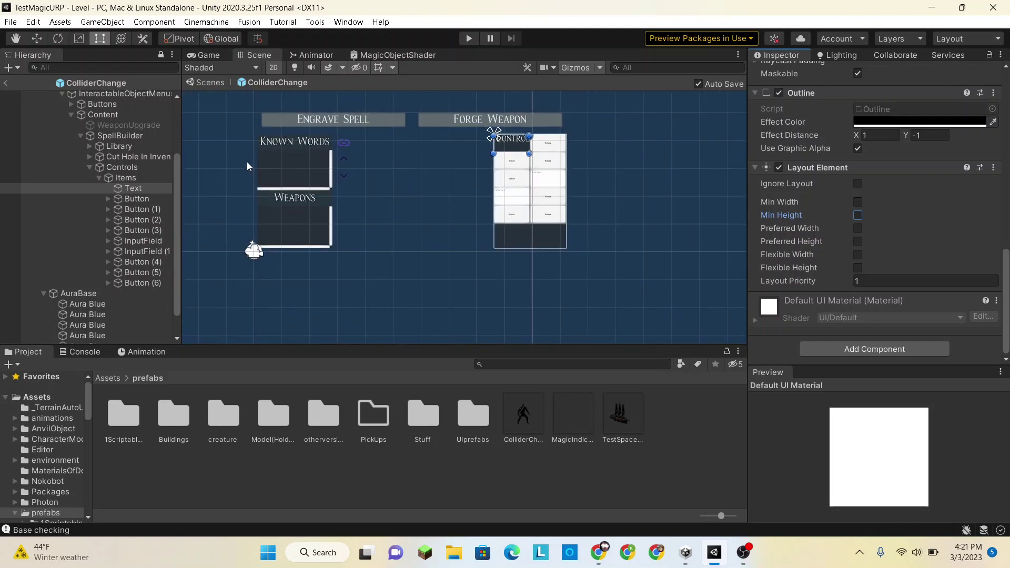
{"action": "scroll", "coordinate": [248, 163], "scroll_direction": "up", "scroll_amount": 2}
{"action": "left_click", "coordinate": [331, 225]}
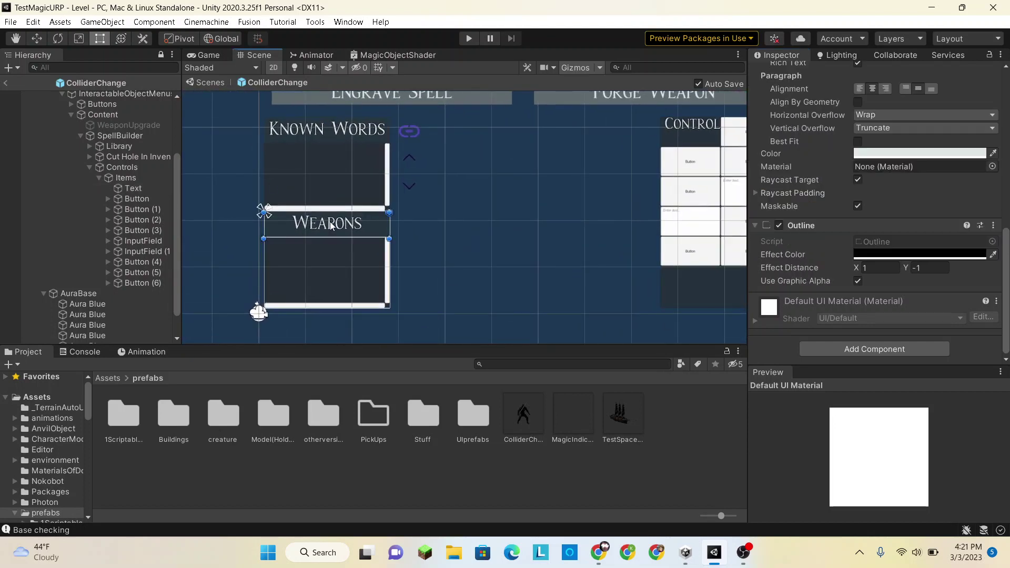
{"action": "scroll", "coordinate": [819, 192], "scroll_direction": "up", "scroll_amount": 5}
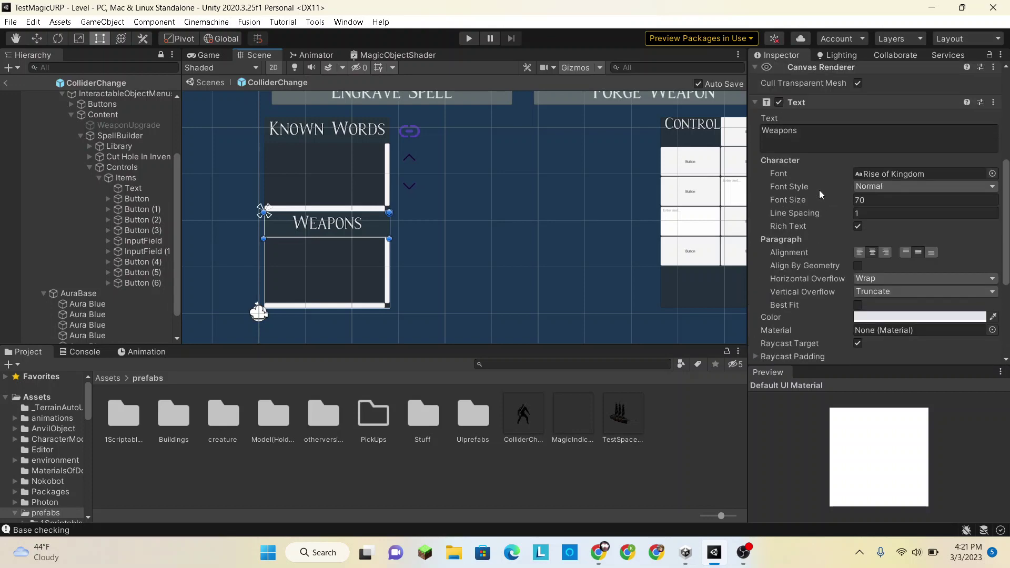
{"action": "left_click", "coordinate": [309, 274]}
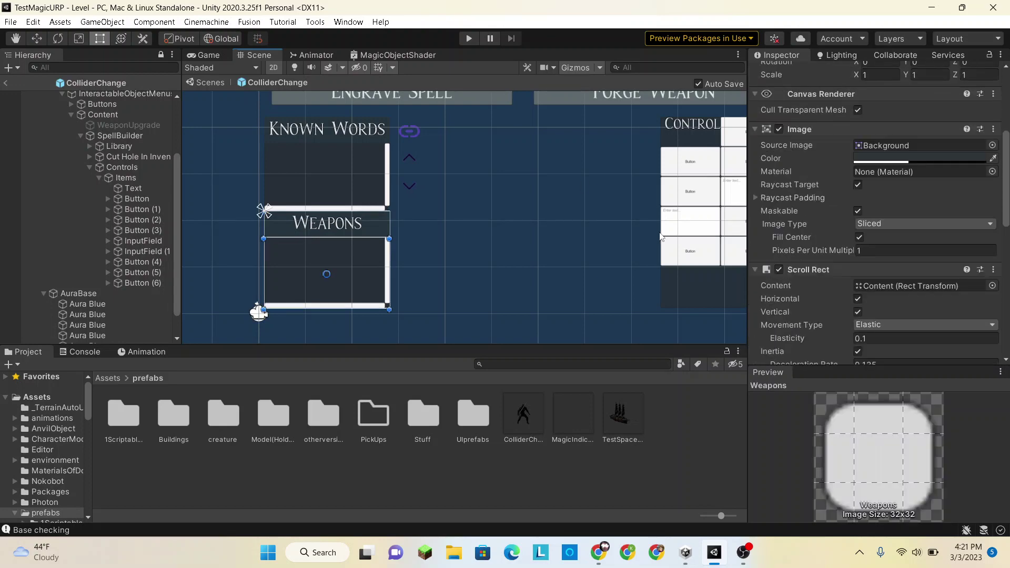
{"action": "scroll", "coordinate": [777, 232], "scroll_direction": "down", "scroll_amount": 10}
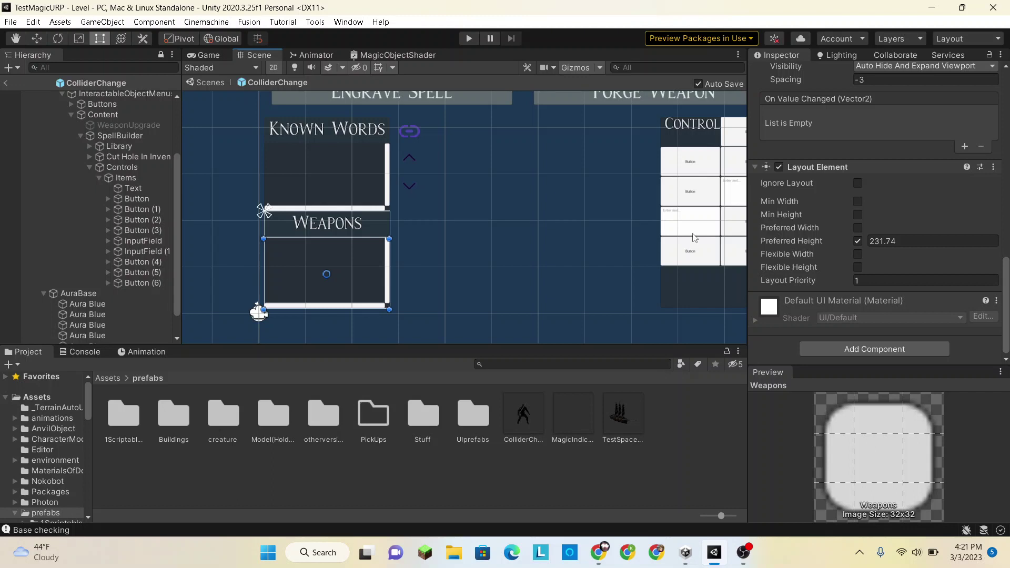
{"action": "scroll", "coordinate": [431, 214], "scroll_direction": "down", "scroll_amount": 2}
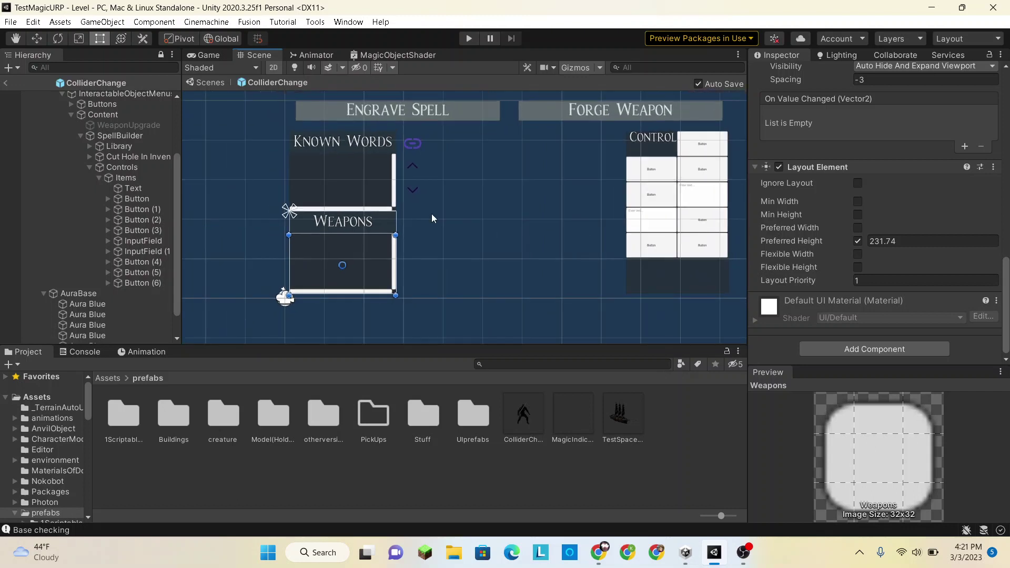
Try disabling the Layout Element component on the Controls label, and re-enable it
{"action": "left_click", "coordinate": [649, 125]}
{"action": "left_click", "coordinate": [649, 137]}
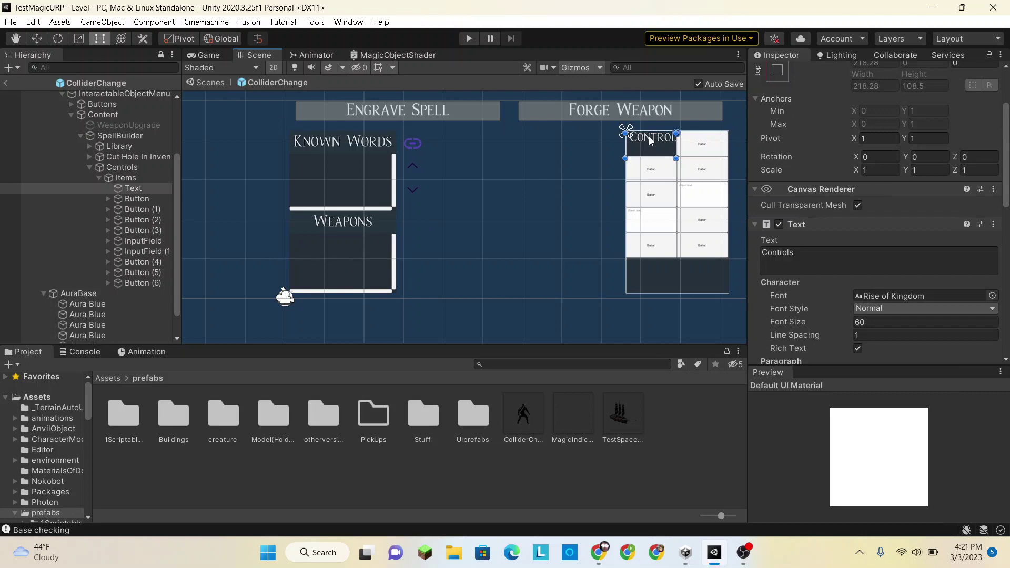
{"action": "scroll", "coordinate": [847, 194], "scroll_direction": "down", "scroll_amount": 10}
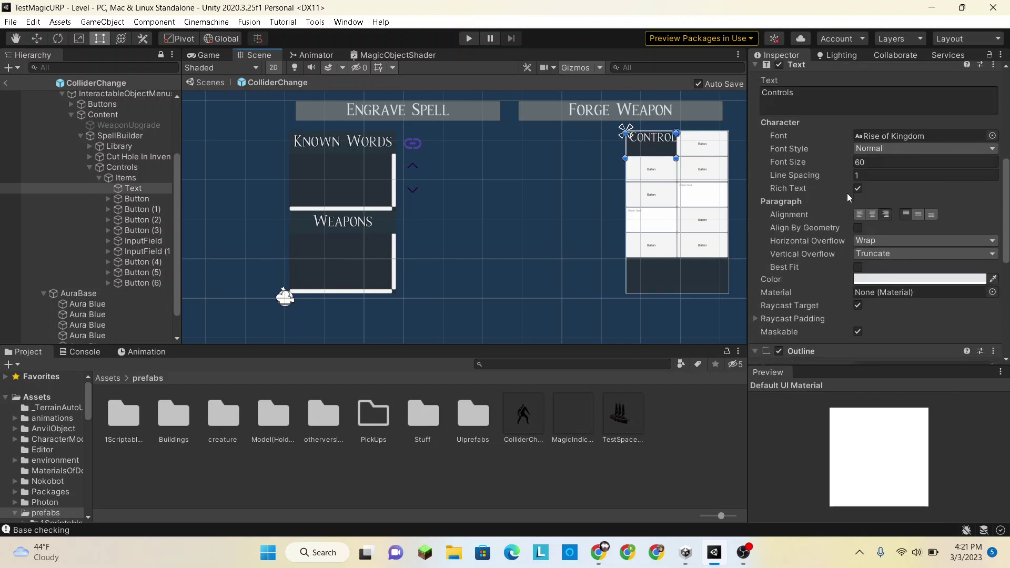
{"action": "scroll", "coordinate": [847, 193], "scroll_direction": "down", "scroll_amount": 5}
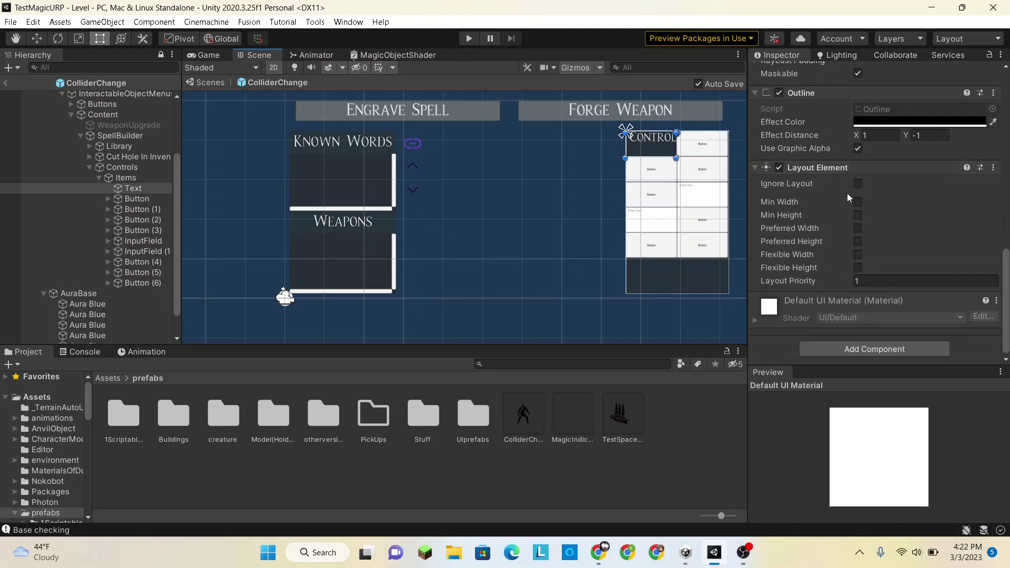
{"action": "left_click", "coordinate": [779, 167]}
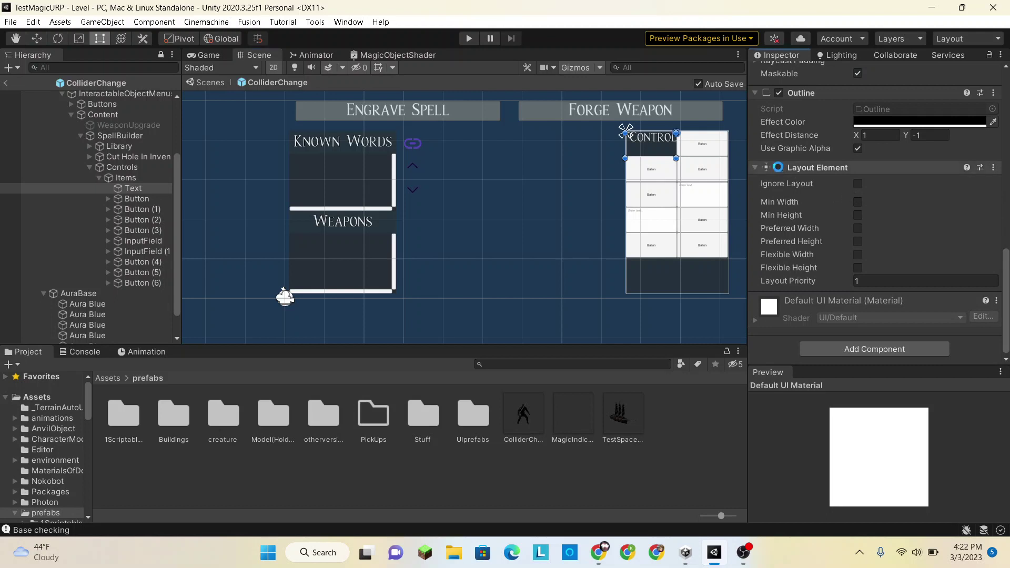
{"action": "left_click", "coordinate": [779, 167]}
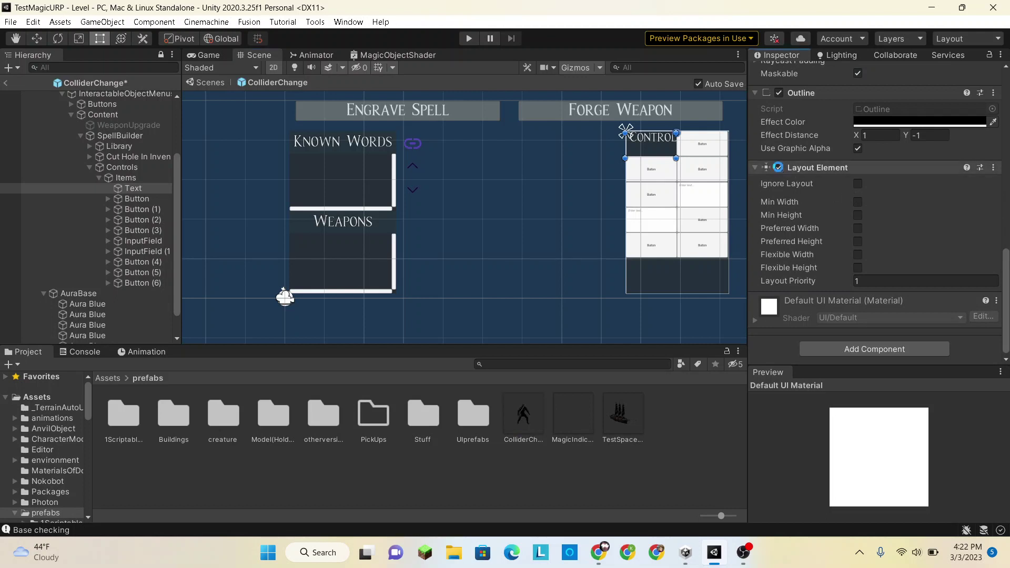
Enable the minimum width and minimum height on the Controls label's Layout Element, and set the minimum width to 67.97
{"action": "left_click", "coordinate": [857, 202]}
{"action": "left_click", "coordinate": [858, 214]}
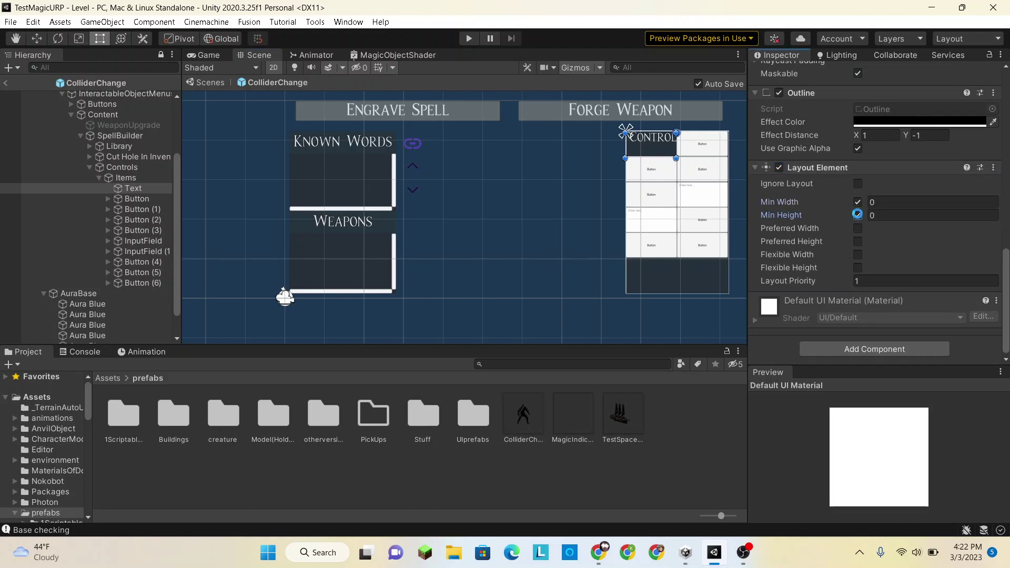
{"action": "left_click", "coordinate": [865, 204]}
{"action": "type", "text": "67.97"}
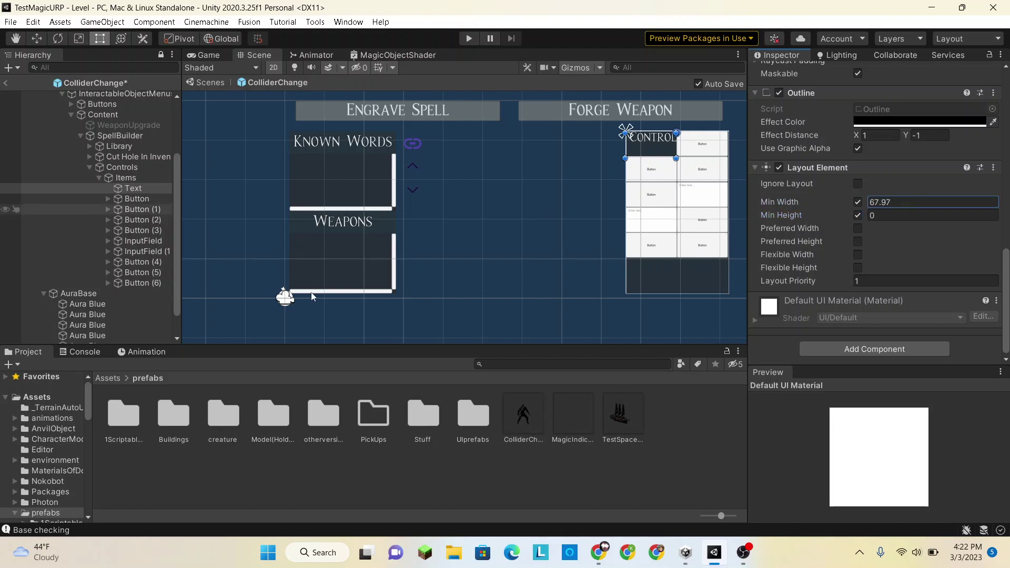
Try a minimum width of 147.22 and a minimum height of 109.61 on the Controls label, and disable both
{"action": "left_click_drag", "start_coordinate": [311, 296], "coordinate": [43, 367]}
{"action": "left_click", "coordinate": [867, 215]}
{"action": "left_click_drag", "start_coordinate": [868, 215], "coordinate": [756, 226]}
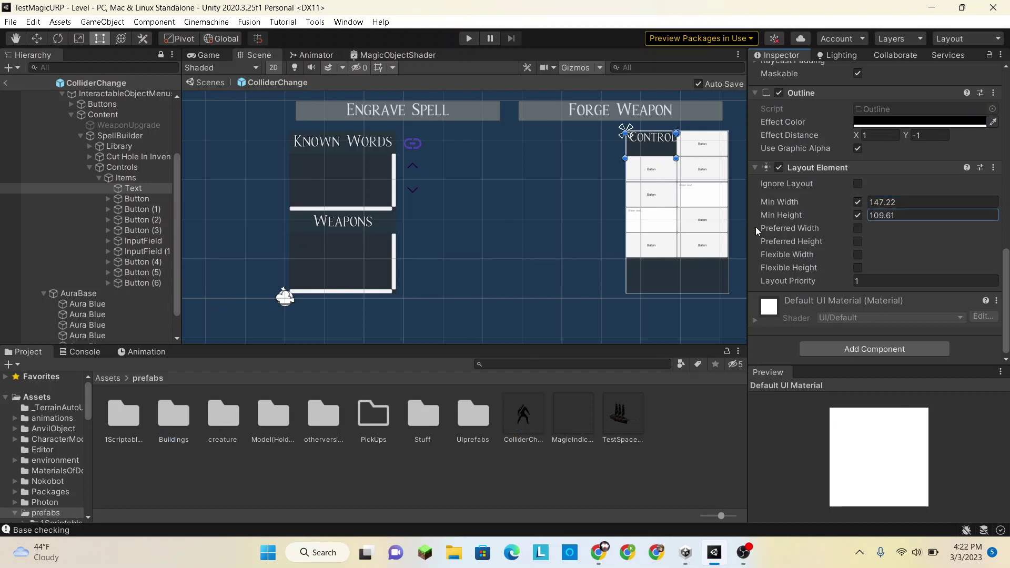
{"action": "mouse_move", "coordinate": [676, 158]}
{"action": "left_mouse_down"}
{"action": "mouse_move", "coordinate": [676, 223]}
{"action": "mouse_move", "coordinate": [676, 158]}
{"action": "left_mouse_up"}
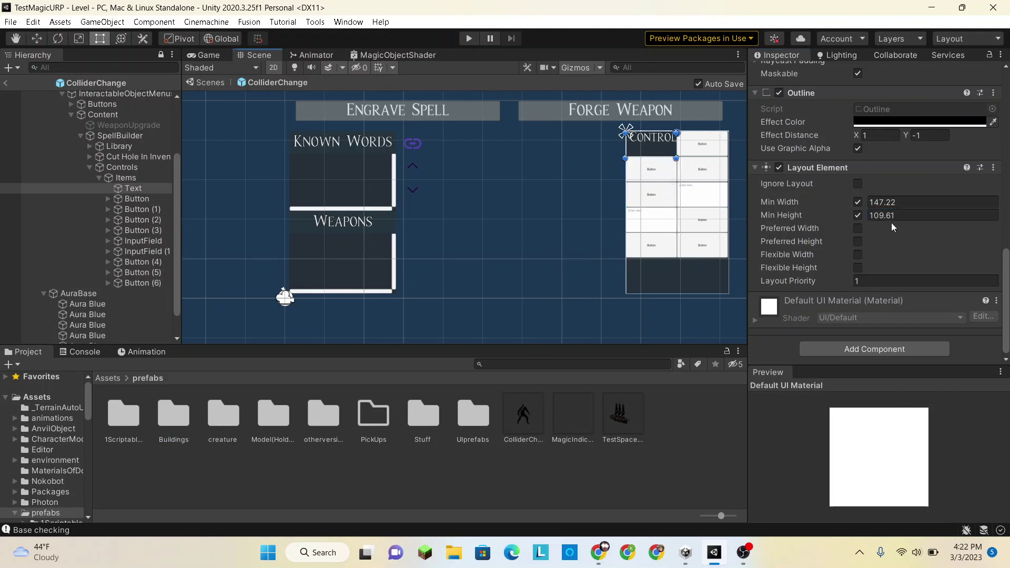
{"action": "left_click", "coordinate": [858, 203]}
{"action": "left_click", "coordinate": [857, 215]}
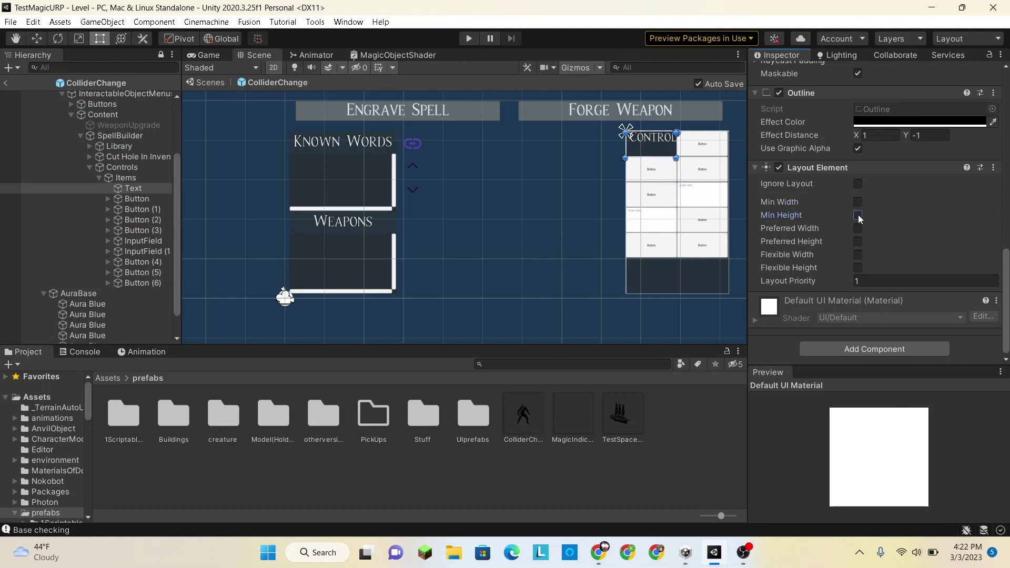
Examine the spell menu layout in the scene, comparing the Controls grid with the Known Words and Weapons areas
{"action": "scroll", "coordinate": [606, 236], "scroll_direction": "down", "scroll_amount": 2}
{"action": "scroll", "coordinate": [292, 197], "scroll_direction": "down", "scroll_amount": 2}
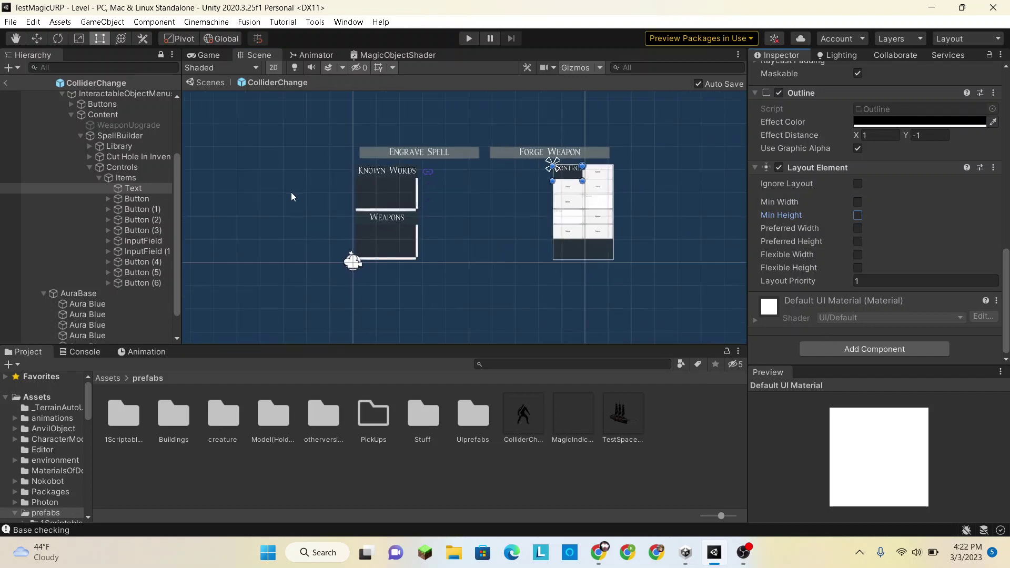
{"action": "scroll", "coordinate": [468, 198], "scroll_direction": "up", "scroll_amount": 3}
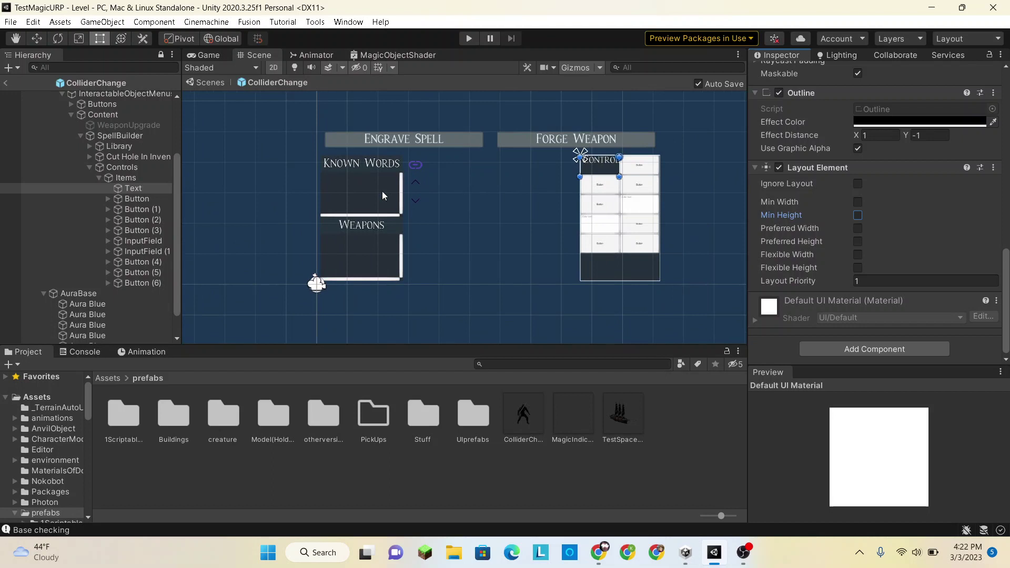
{"action": "scroll", "coordinate": [382, 191], "scroll_direction": "down", "scroll_amount": 2}
{"action": "scroll", "coordinate": [598, 174], "scroll_direction": "up", "scroll_amount": 3}
{"action": "scroll", "coordinate": [598, 174], "scroll_direction": "down", "scroll_amount": 3}
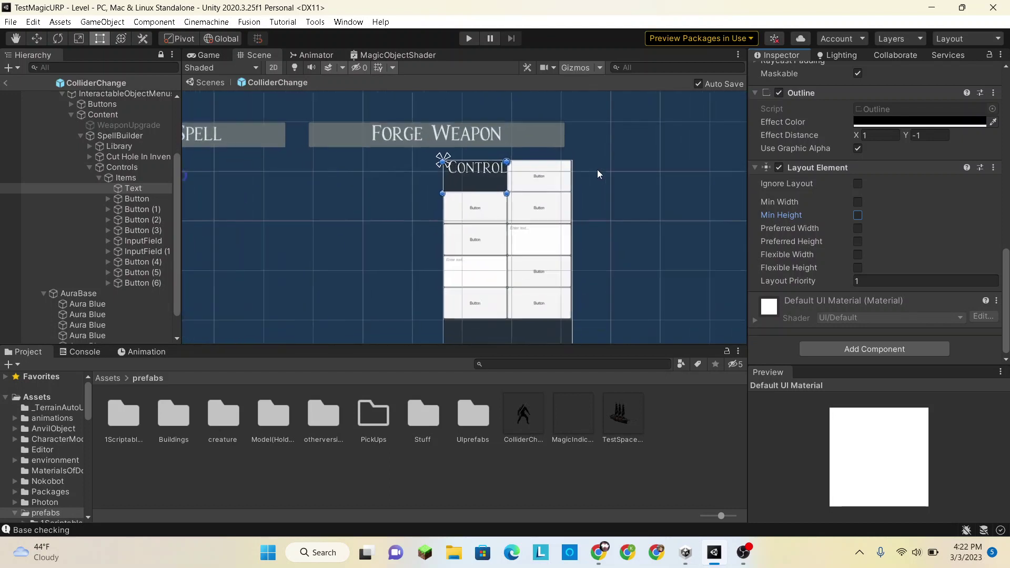
{"action": "scroll", "coordinate": [512, 96], "scroll_direction": "up", "scroll_amount": 1}
{"action": "scroll", "coordinate": [526, 217], "scroll_direction": "up", "scroll_amount": 2}
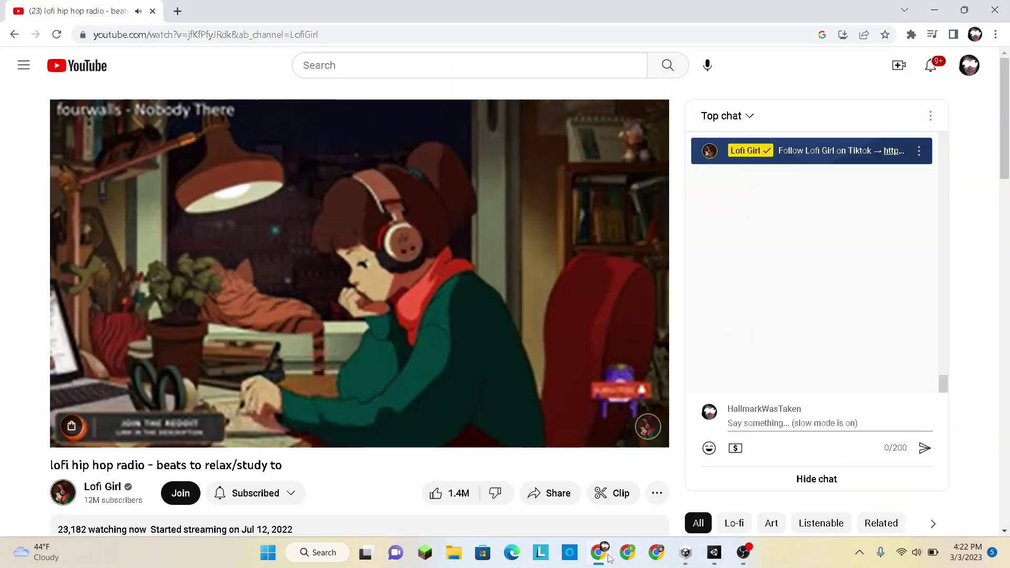
{"action": "left_click", "coordinate": [599, 552]}
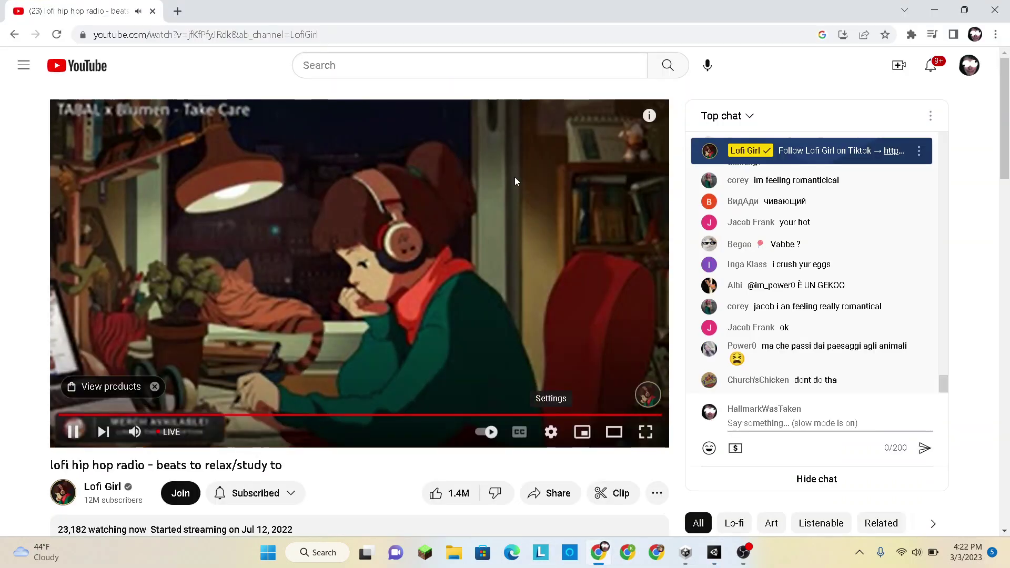
{"action": "left_click", "coordinate": [181, 14]}
{"action": "type", "text": "h"}
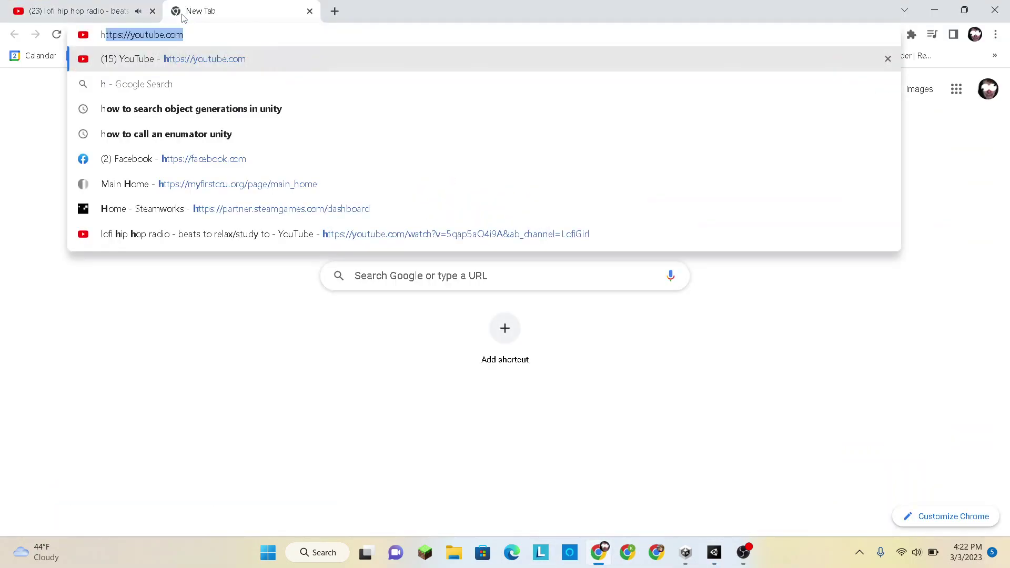
{"action": "type", "text": "ow to make"}
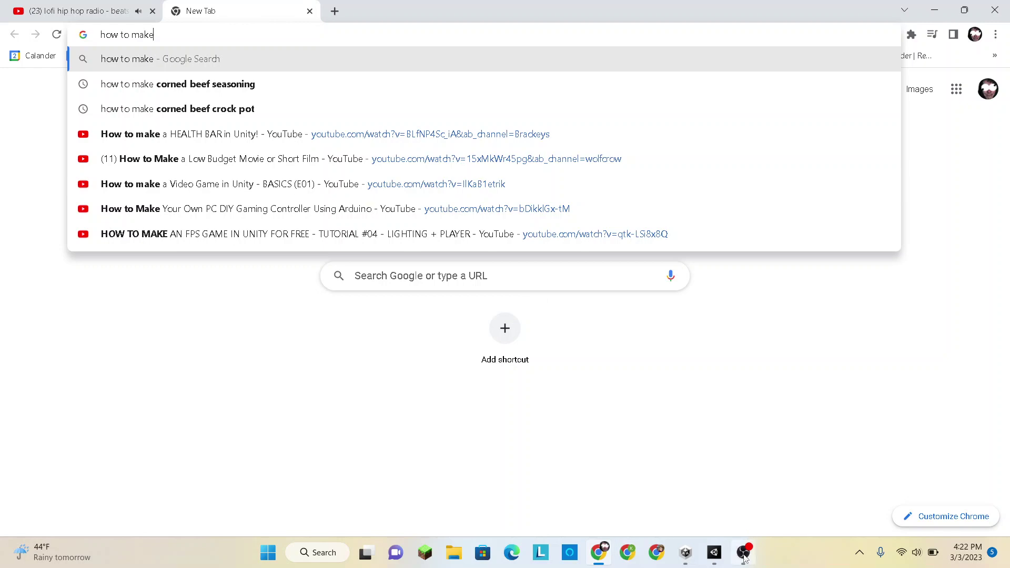
{"action": "left_click", "coordinate": [714, 553]}
Duplicate Button (5) in the Controls grid to add one more button after the existing ones
{"action": "scroll", "coordinate": [505, 152], "scroll_direction": "down", "scroll_amount": 3}
{"action": "scroll", "coordinate": [505, 153], "scroll_direction": "up", "scroll_amount": 2}
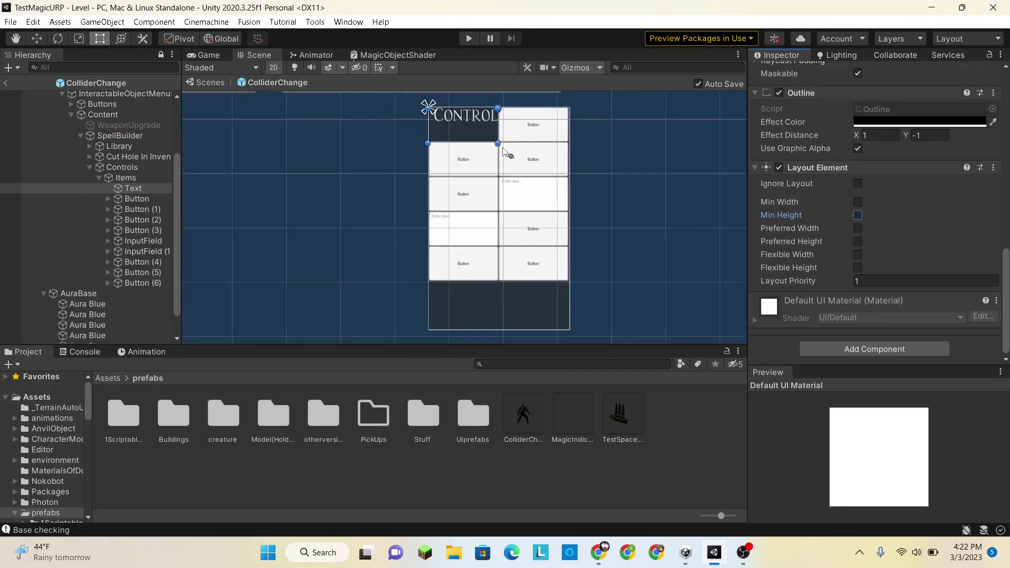
{"action": "scroll", "coordinate": [857, 185], "scroll_direction": "up", "scroll_amount": 5}
{"action": "scroll", "coordinate": [856, 185], "scroll_direction": "down", "scroll_amount": 3}
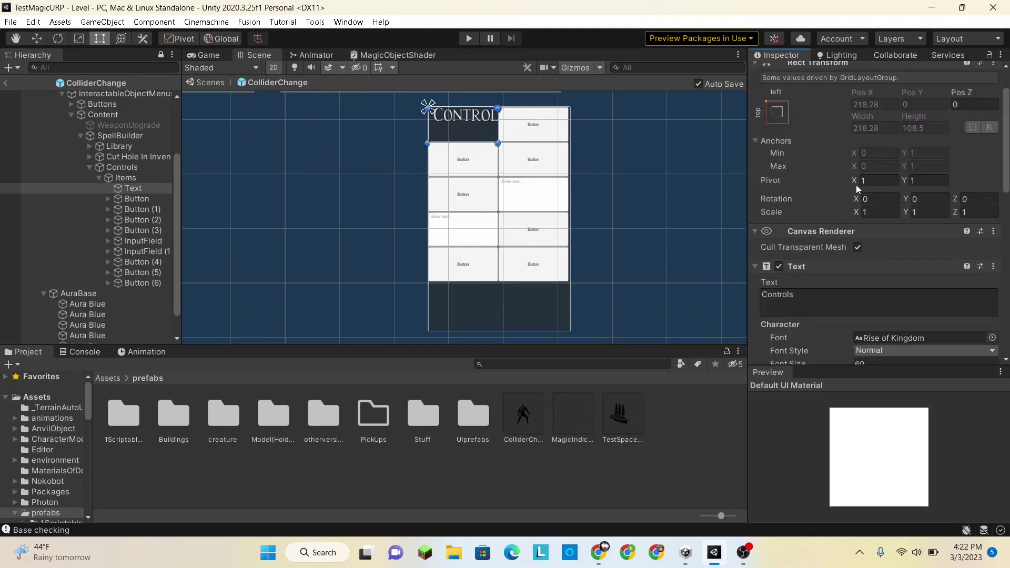
{"action": "left_click", "coordinate": [134, 274]}
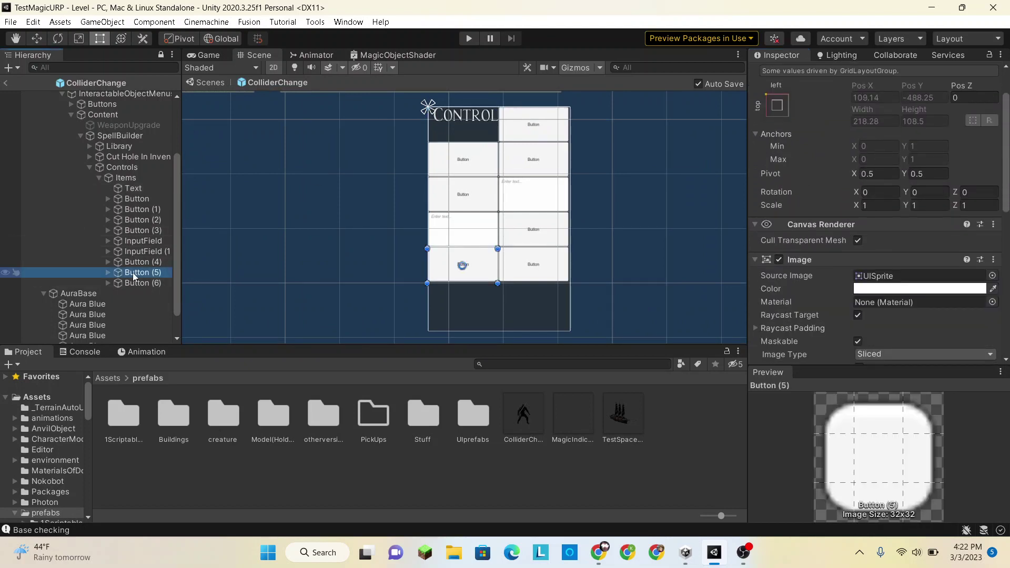
{"action": "key", "text": "ctrl+d"}
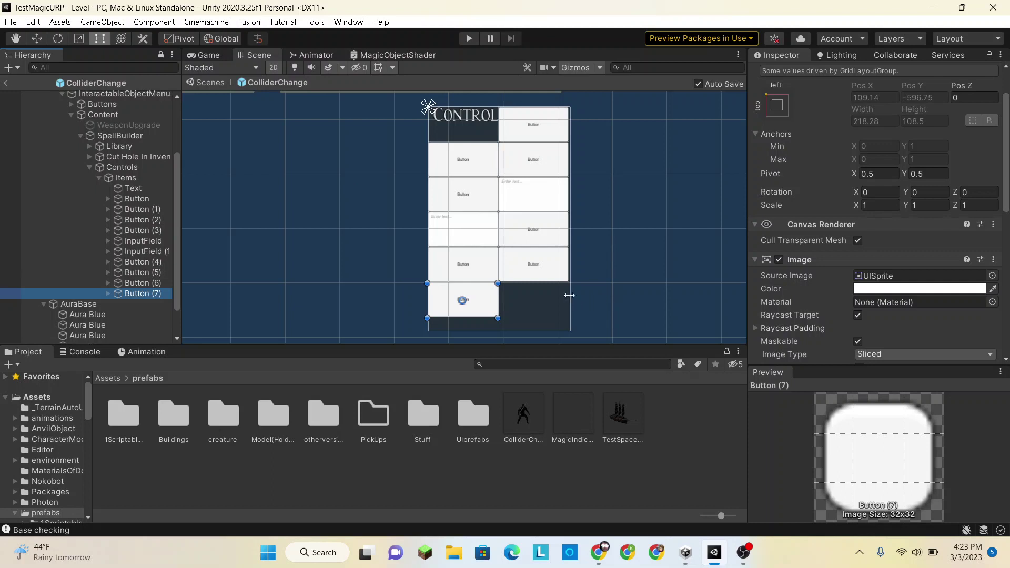
Examine the extended button grid and the Grid Layout Group settings of the Items object under Controls
{"action": "scroll", "coordinate": [555, 203], "scroll_direction": "down", "scroll_amount": 3}
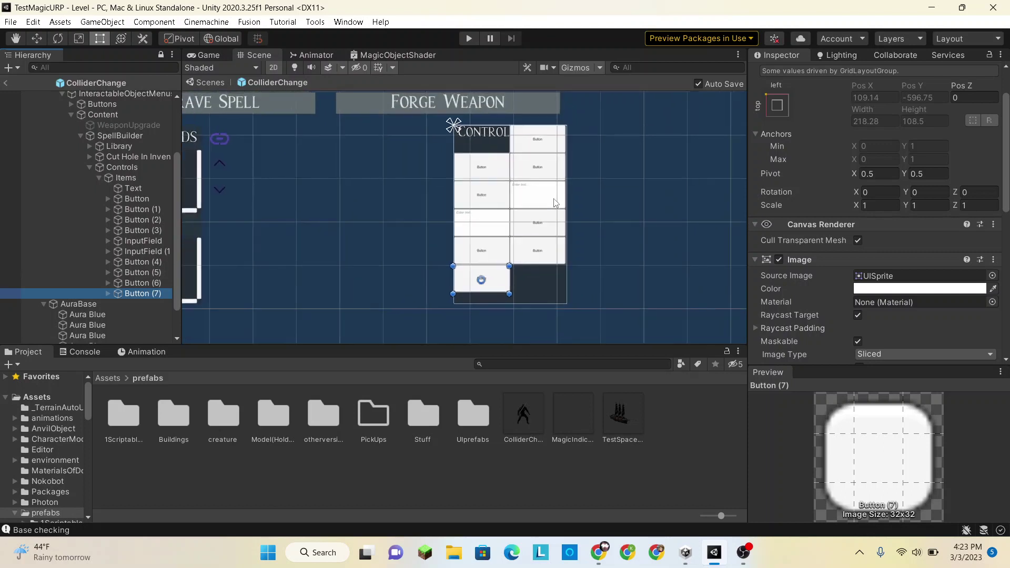
{"action": "scroll", "coordinate": [538, 228], "scroll_direction": "up", "scroll_amount": 4}
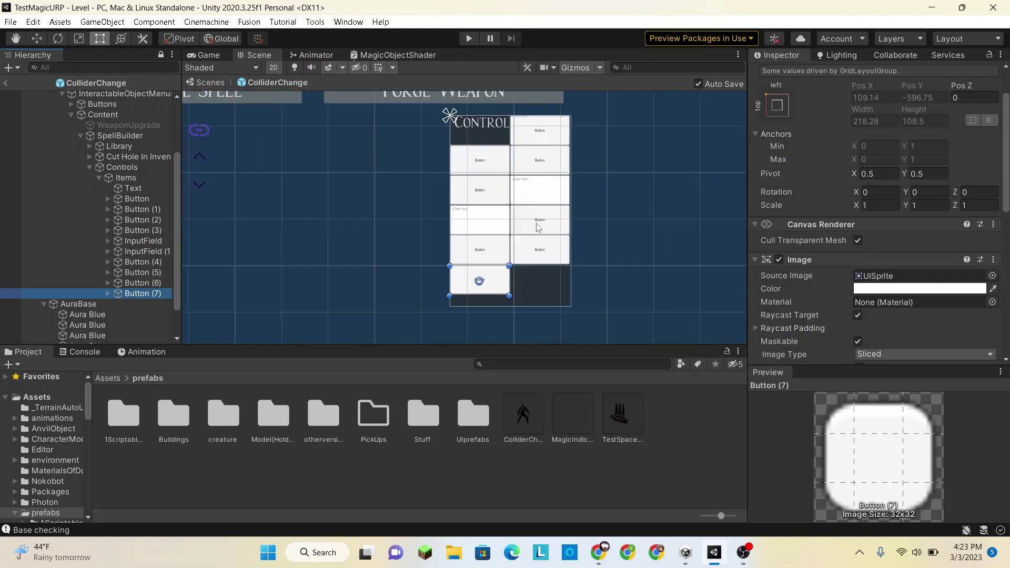
{"action": "scroll", "coordinate": [538, 227], "scroll_direction": "down", "scroll_amount": 1}
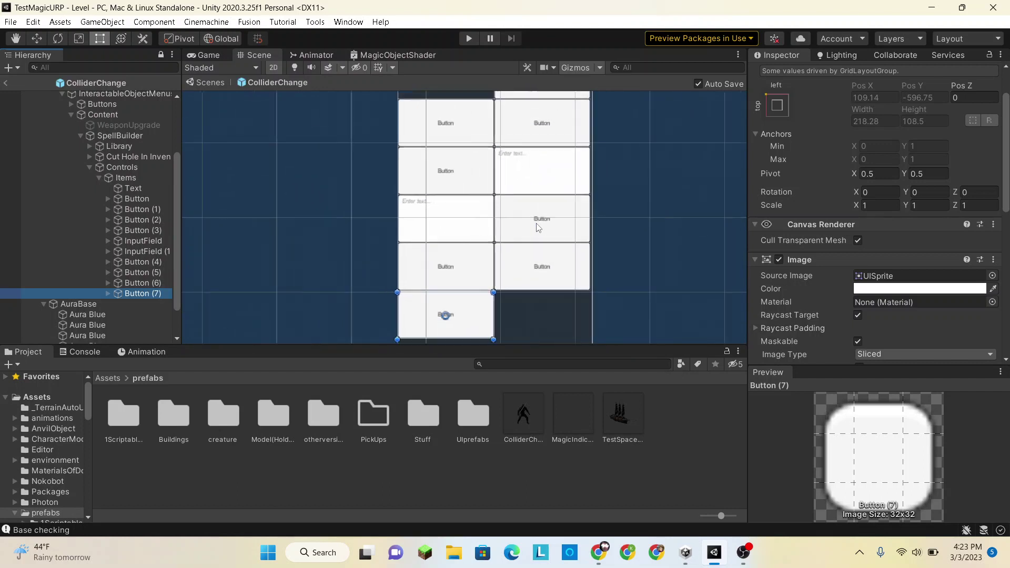
{"action": "scroll", "coordinate": [537, 227], "scroll_direction": "down", "scroll_amount": 3}
{"action": "scroll", "coordinate": [538, 227], "scroll_direction": "up", "scroll_amount": 3}
{"action": "scroll", "coordinate": [537, 227], "scroll_direction": "up", "scroll_amount": 1}
{"action": "left_click", "coordinate": [99, 178]}
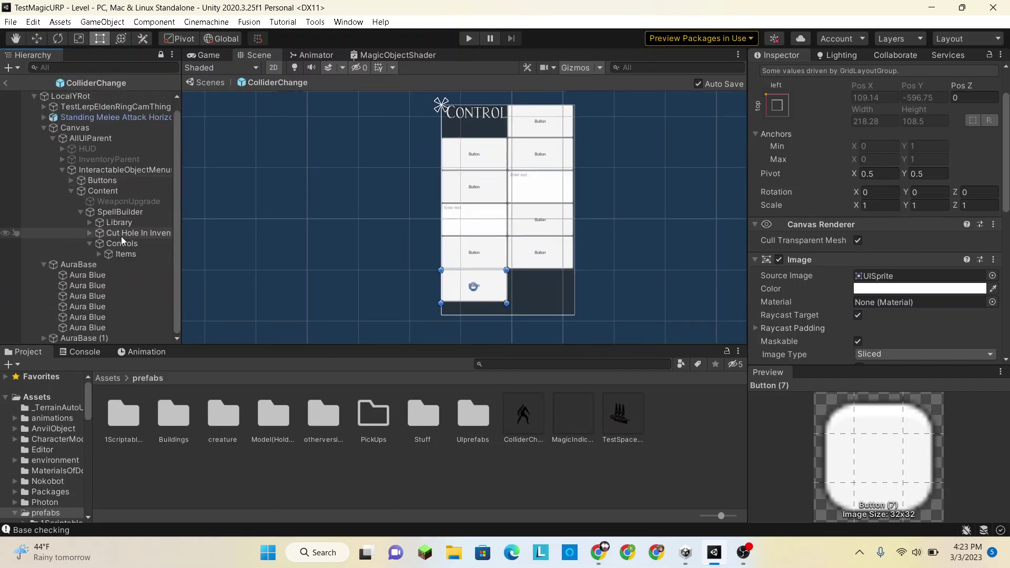
{"action": "left_click", "coordinate": [115, 258]}
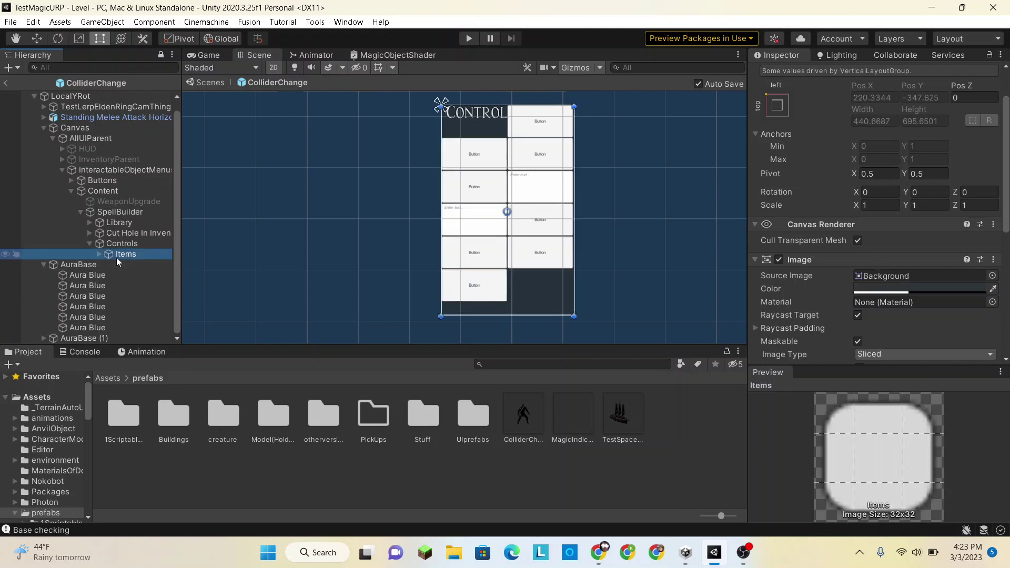
{"action": "scroll", "coordinate": [763, 242], "scroll_direction": "down", "scroll_amount": 5}
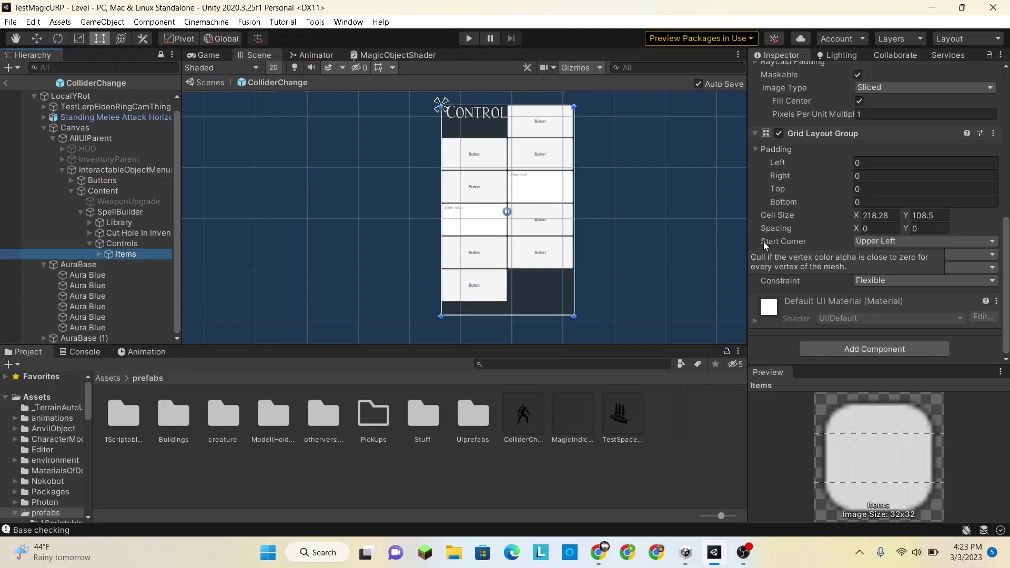
Try disabling the Layout Element component on the Controls parent object, and re-enable it
{"action": "left_click", "coordinate": [143, 246]}
{"action": "scroll", "coordinate": [857, 224], "scroll_direction": "down", "scroll_amount": 4}
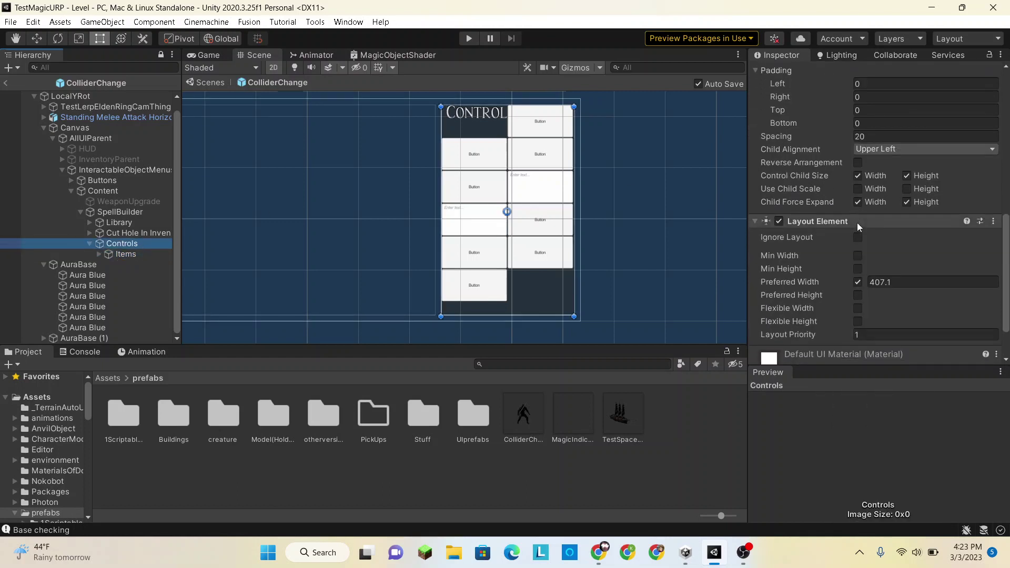
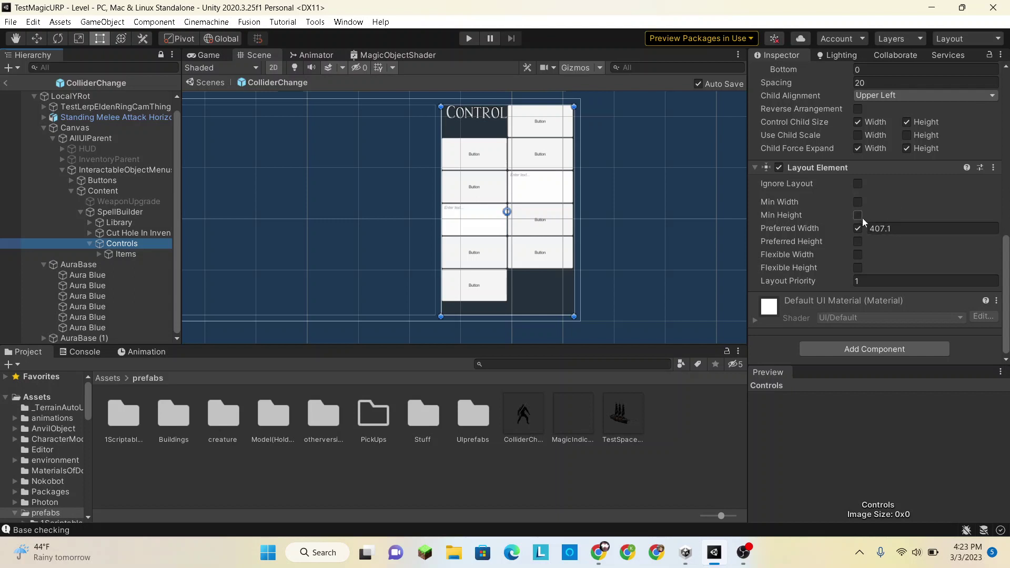
{"action": "left_click", "coordinate": [781, 170]}
{"action": "left_click", "coordinate": [779, 169]}
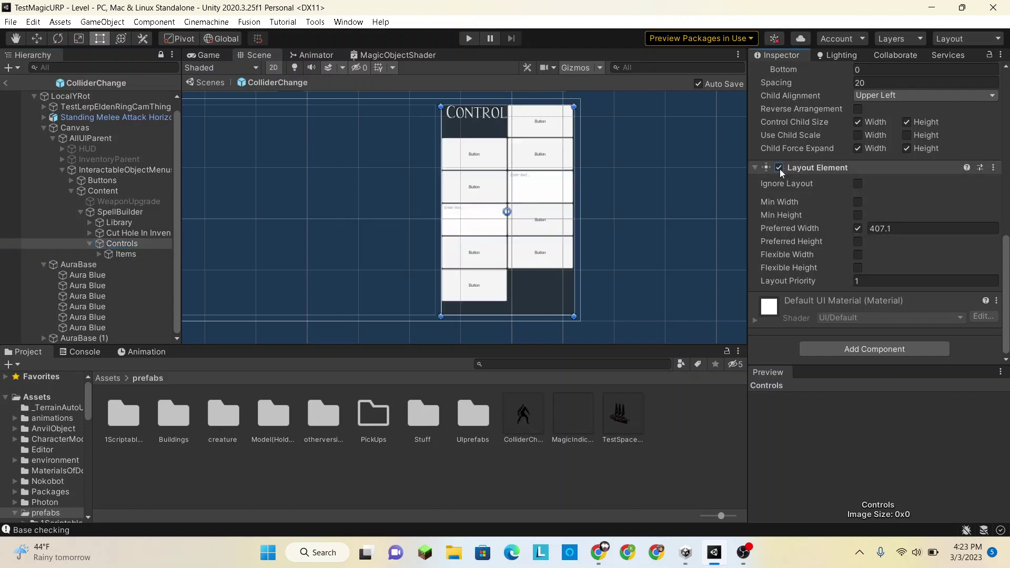
Try reversing the arrangement in the Controls object's Vertical Layout Group, and switch the option back off
{"action": "scroll", "coordinate": [870, 191], "scroll_direction": "up", "scroll_amount": 1}
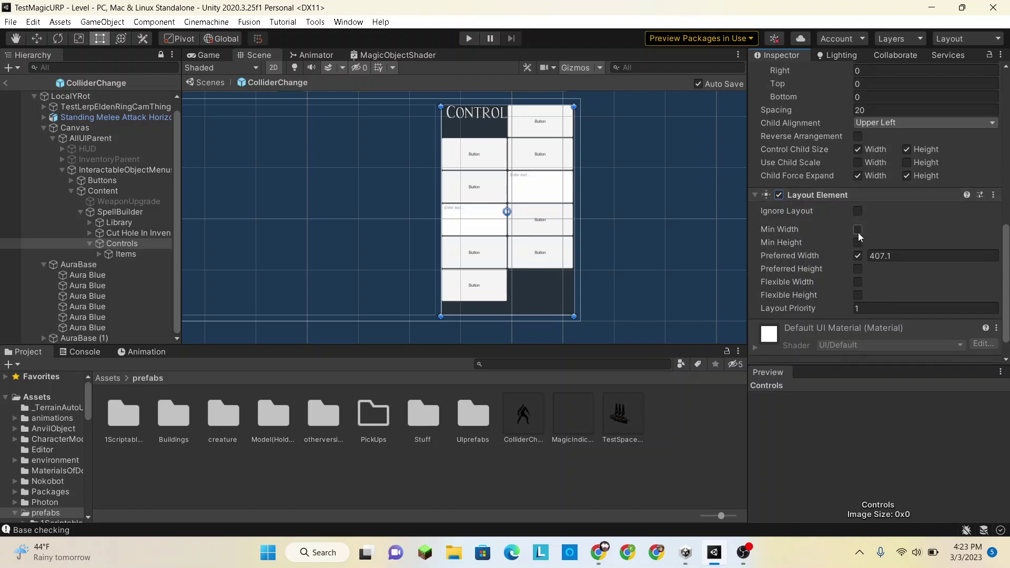
{"action": "scroll", "coordinate": [857, 233], "scroll_direction": "up", "scroll_amount": 5}
{"action": "scroll", "coordinate": [858, 232], "scroll_direction": "down", "scroll_amount": 4}
{"action": "scroll", "coordinate": [860, 236], "scroll_direction": "down", "scroll_amount": 2}
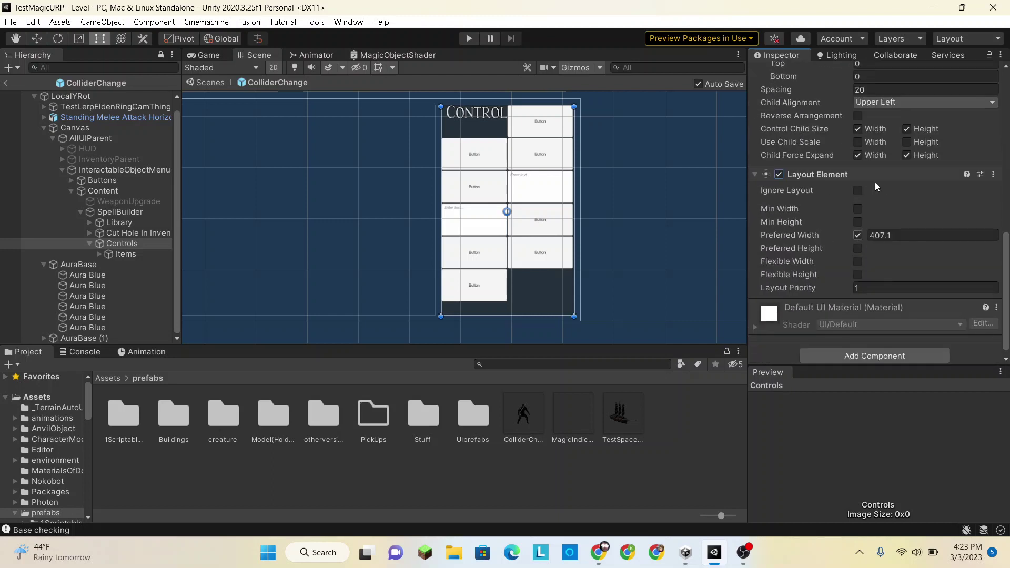
{"action": "left_click", "coordinate": [858, 115]}
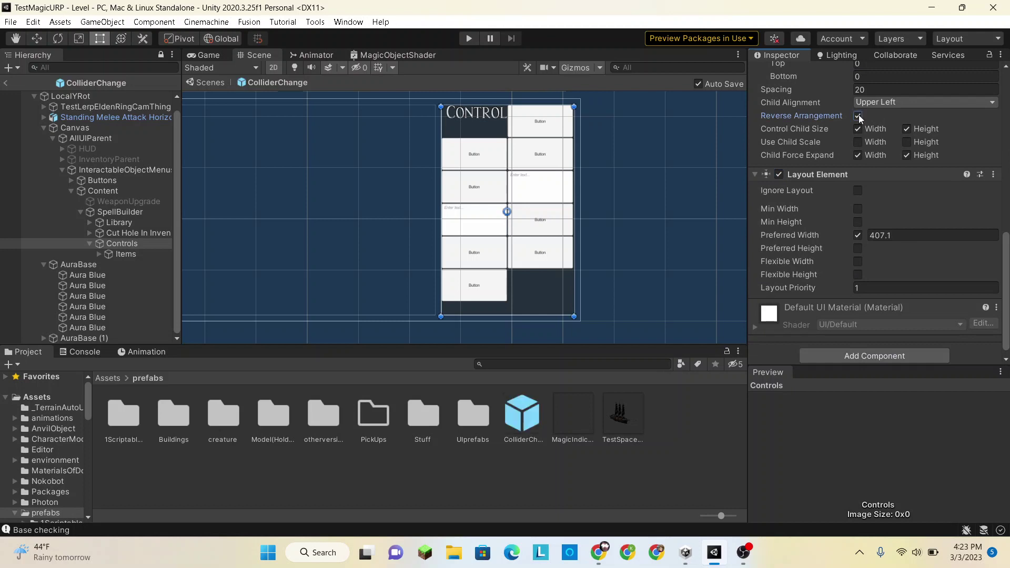
{"action": "left_click", "coordinate": [859, 116]}
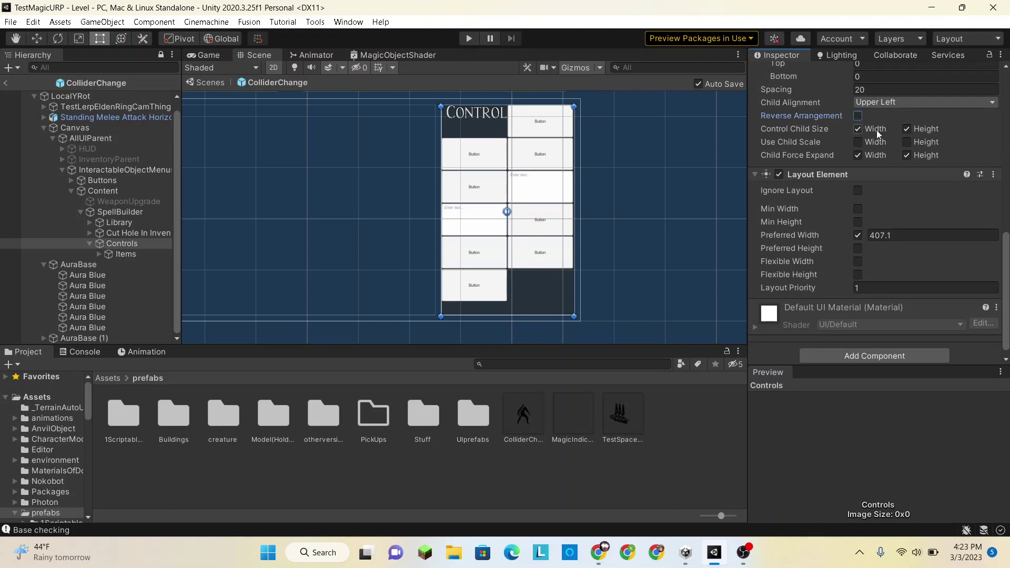
Set the Items grid's cell size to 219.36 by 114.2, with Upper Left as the start corner
{"action": "scroll", "coordinate": [876, 130], "scroll_direction": "up", "scroll_amount": 3}
{"action": "scroll", "coordinate": [876, 131], "scroll_direction": "up", "scroll_amount": 5}
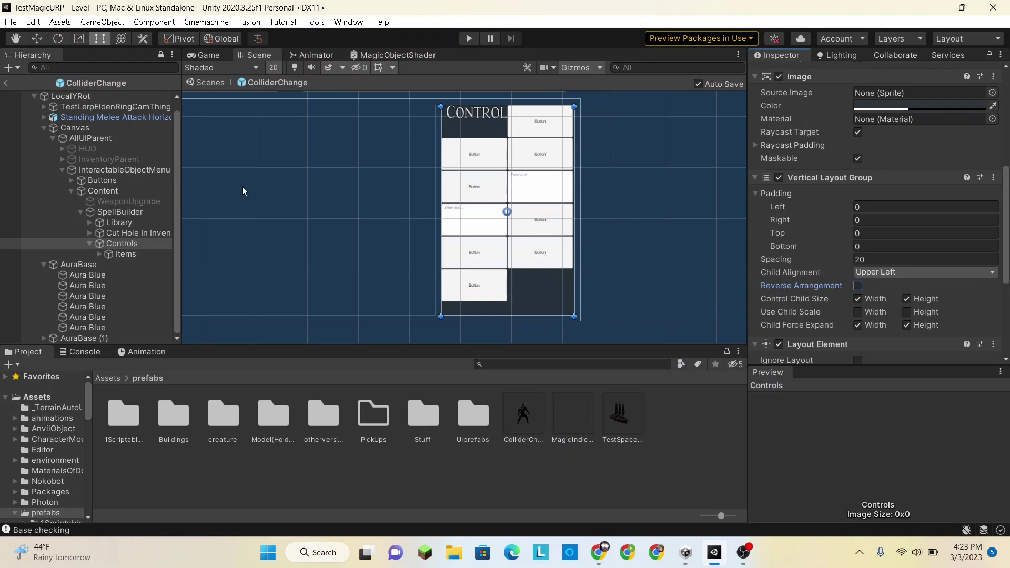
{"action": "left_click", "coordinate": [118, 255]}
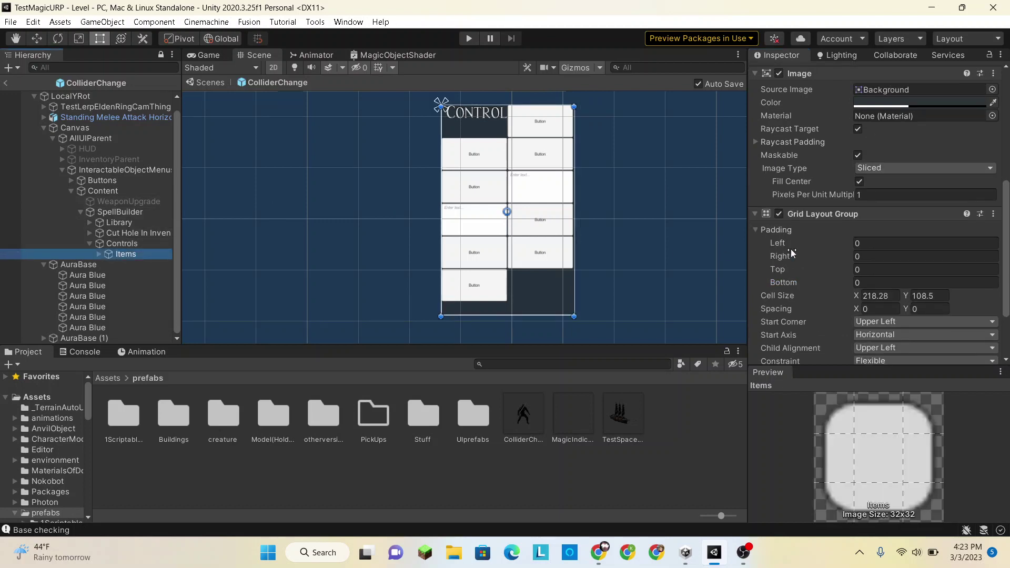
{"action": "scroll", "coordinate": [791, 249], "scroll_direction": "down", "scroll_amount": 3}
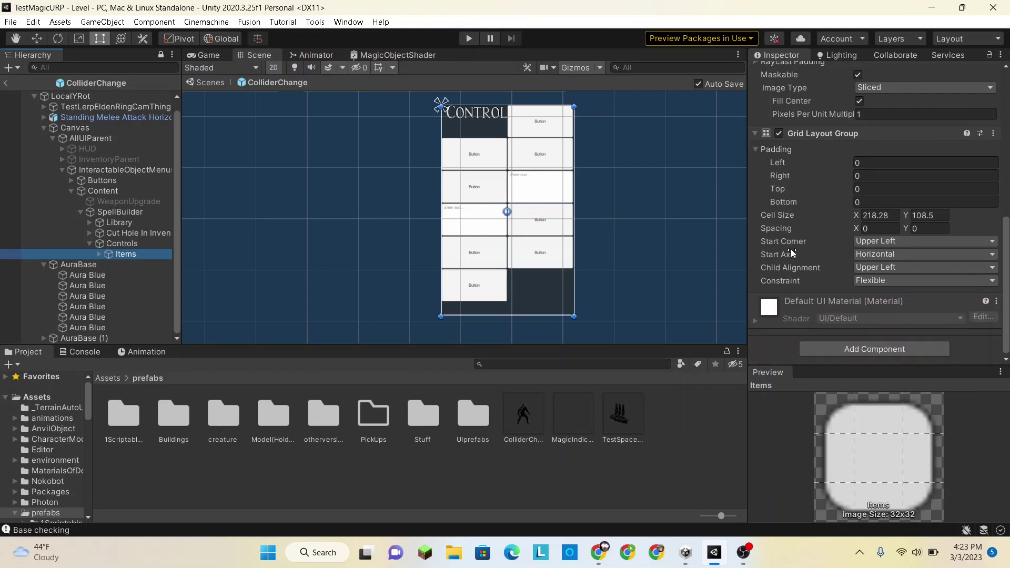
{"action": "left_click", "coordinate": [904, 242]}
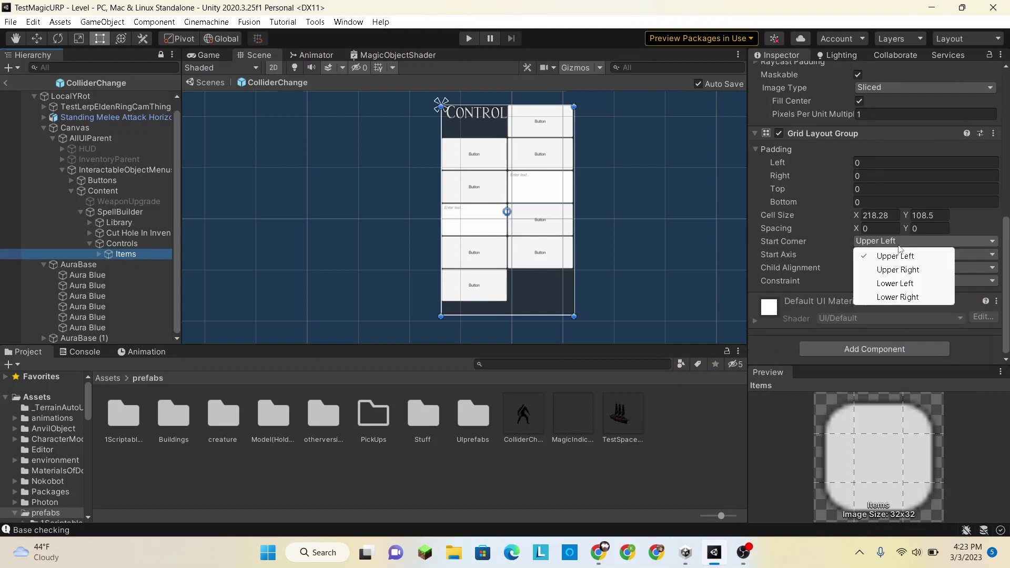
{"action": "left_click", "coordinate": [889, 258]}
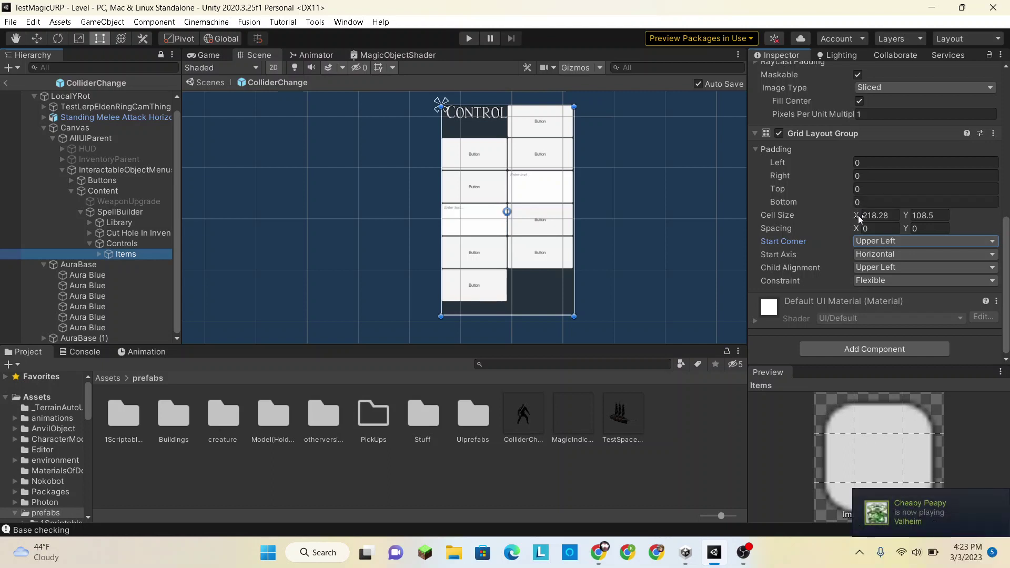
{"action": "left_click_drag", "start_coordinate": [858, 216], "coordinate": [873, 216]}
{"action": "left_click_drag", "start_coordinate": [38, 214], "coordinate": [915, 218]}
{"action": "scroll", "coordinate": [589, 144], "scroll_direction": "down", "scroll_amount": 4}
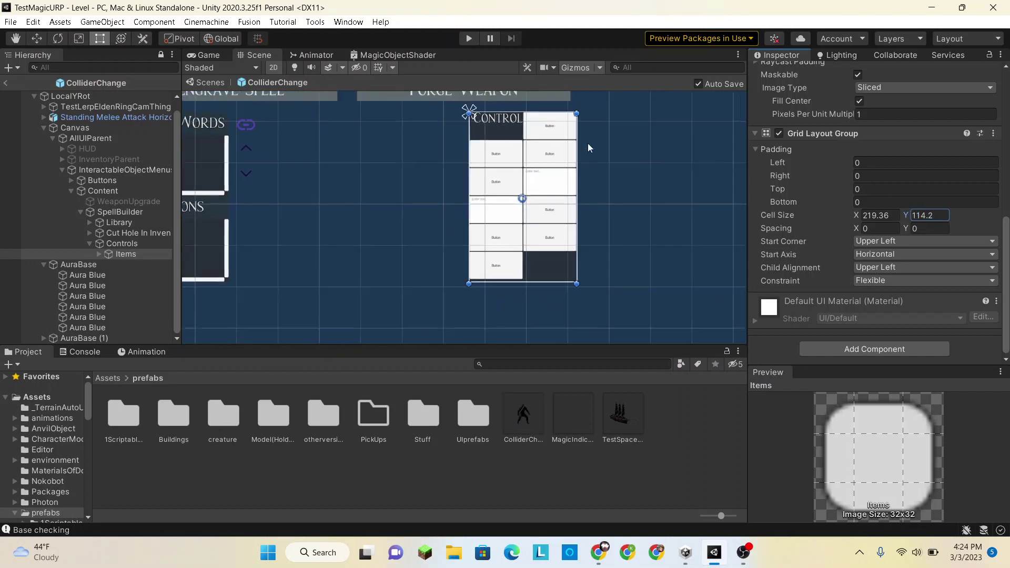
{"action": "scroll", "coordinate": [410, 300], "scroll_direction": "down", "scroll_amount": 1}
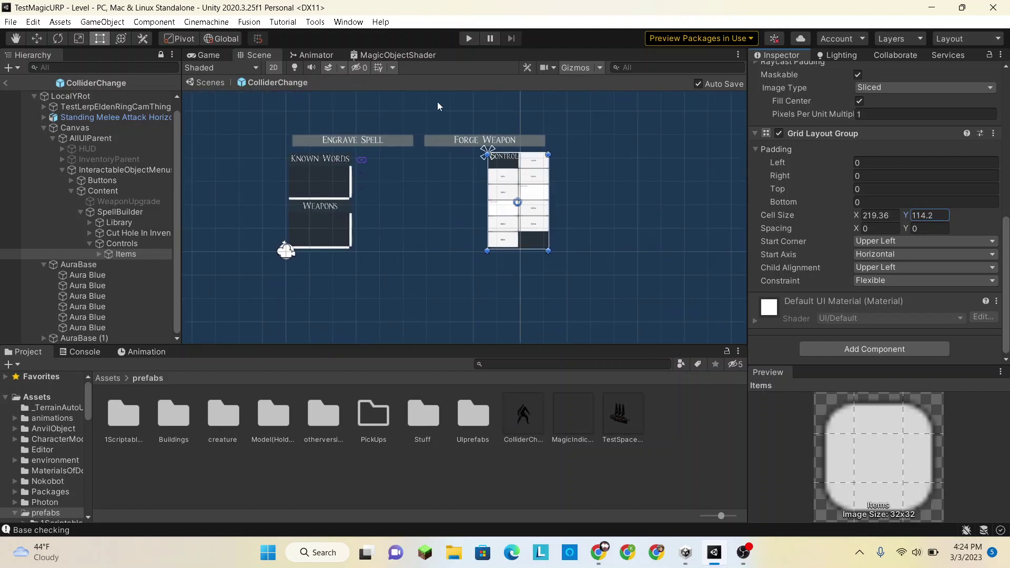
{"action": "scroll", "coordinate": [436, 120], "scroll_direction": "up", "scroll_amount": 3}
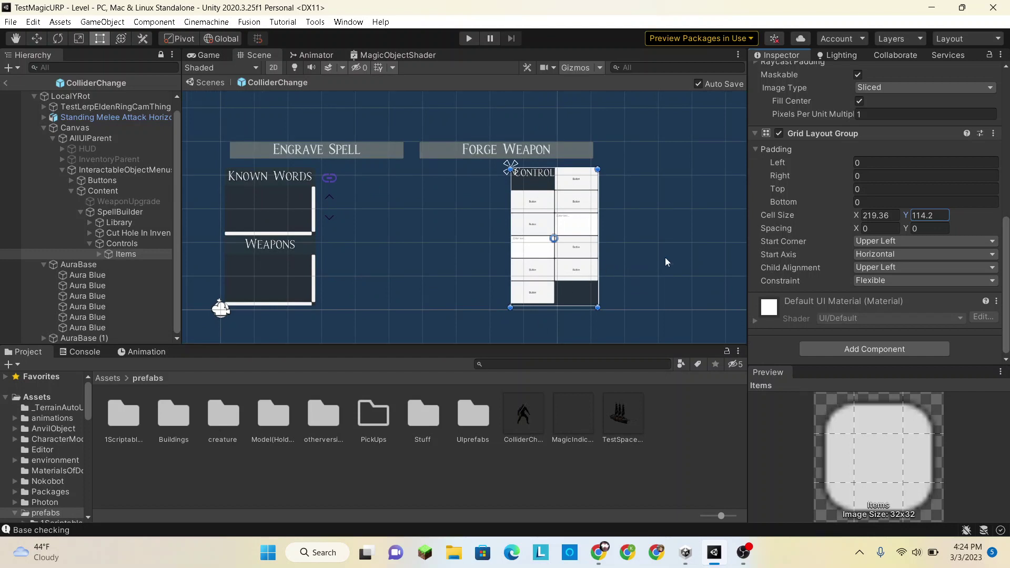
Make the Controls heading text ignore the Items grid layout through its Layout Element
{"action": "scroll", "coordinate": [665, 257], "scroll_direction": "down", "scroll_amount": 1}
{"action": "scroll", "coordinate": [665, 257], "scroll_direction": "up", "scroll_amount": 3}
{"action": "scroll", "coordinate": [665, 257], "scroll_direction": "down", "scroll_amount": 1}
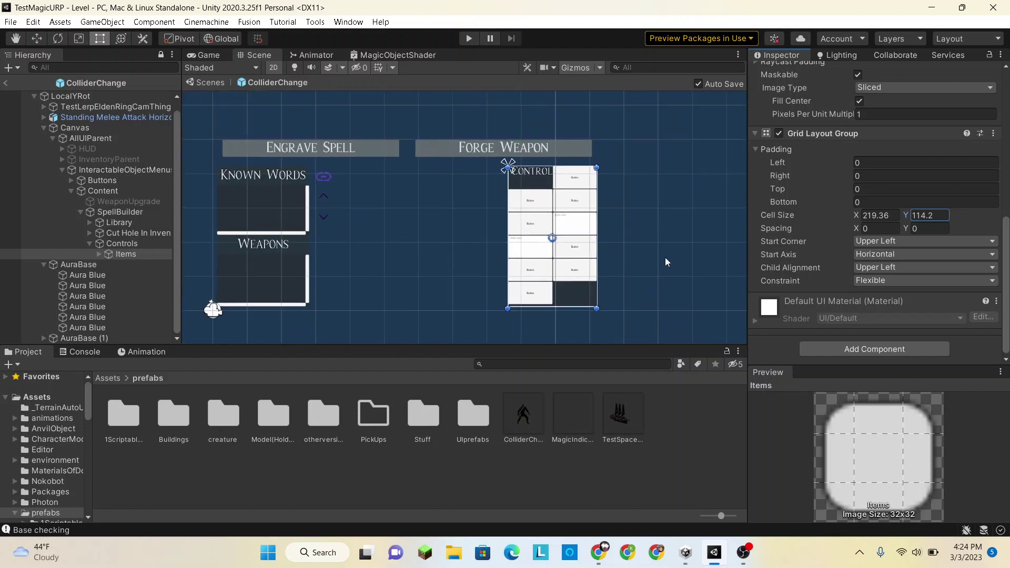
{"action": "left_click", "coordinate": [529, 170]}
{"action": "left_click", "coordinate": [530, 177]}
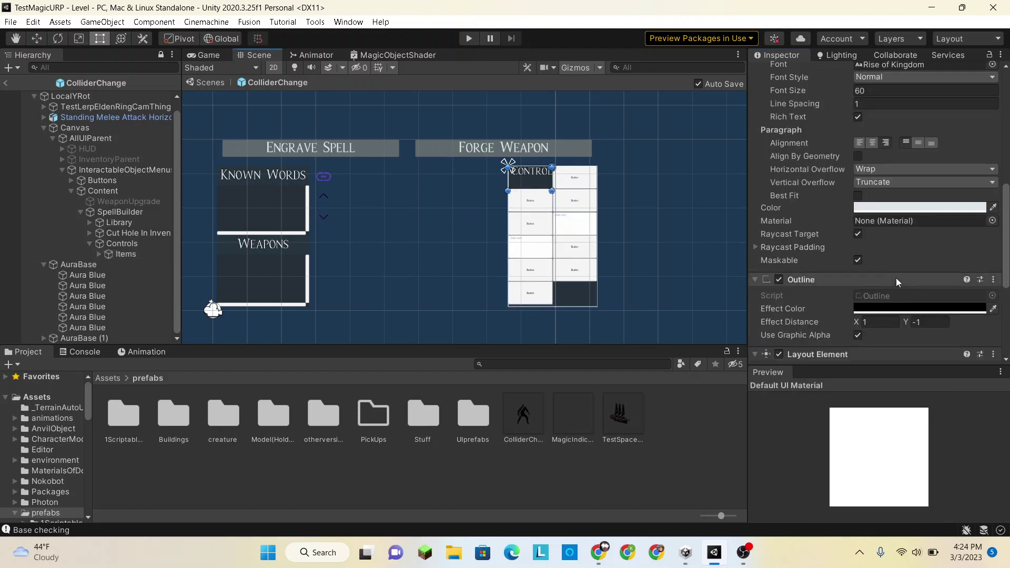
{"action": "scroll", "coordinate": [909, 256], "scroll_direction": "up", "scroll_amount": 6}
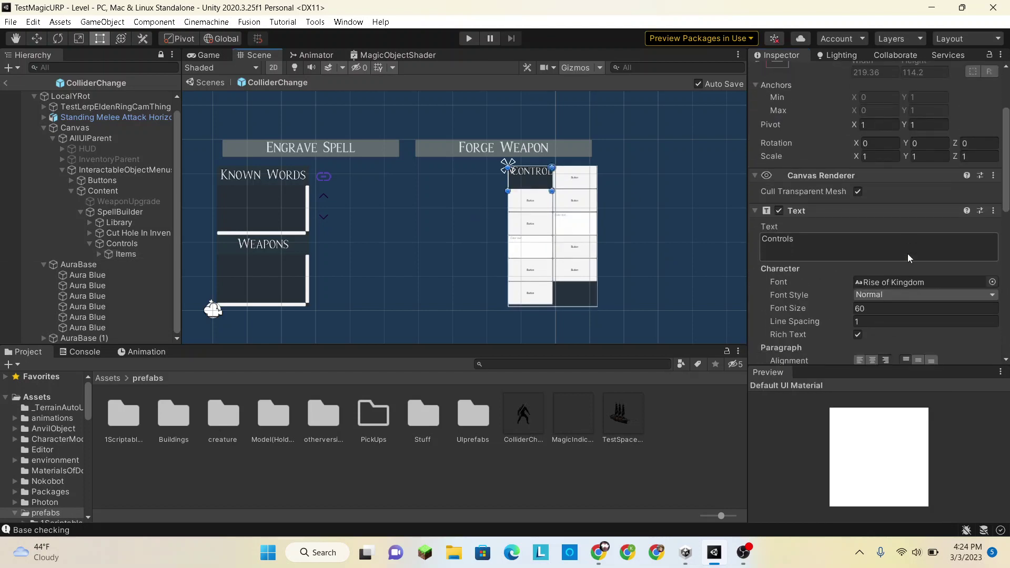
{"action": "scroll", "coordinate": [907, 257], "scroll_direction": "down", "scroll_amount": 10}
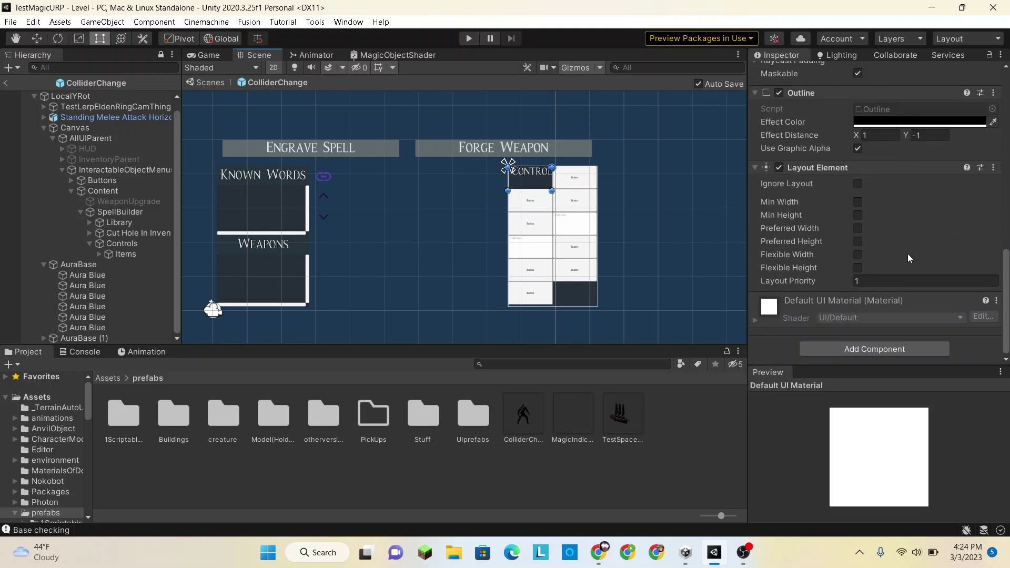
{"action": "left_click", "coordinate": [858, 184]}
Try anchoring the Controls heading text to the top right of its parent, and switch back to the top-left anchor preset
{"action": "scroll", "coordinate": [858, 182], "scroll_direction": "up", "scroll_amount": 10}
{"action": "scroll", "coordinate": [787, 178], "scroll_direction": "up", "scroll_amount": 1}
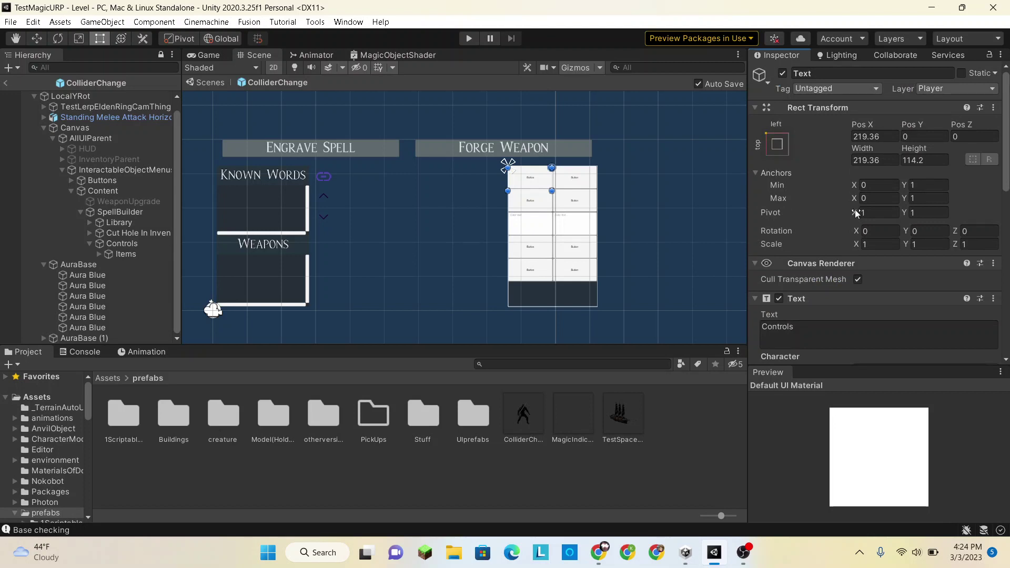
{"action": "scroll", "coordinate": [893, 191], "scroll_direction": "down", "scroll_amount": 9}
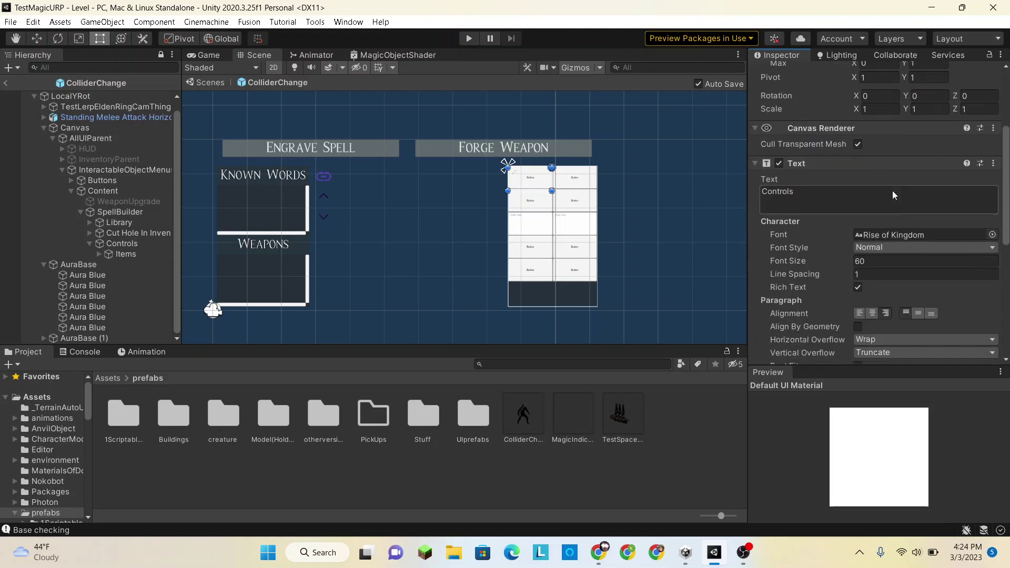
{"action": "scroll", "coordinate": [892, 190], "scroll_direction": "down", "scroll_amount": 1}
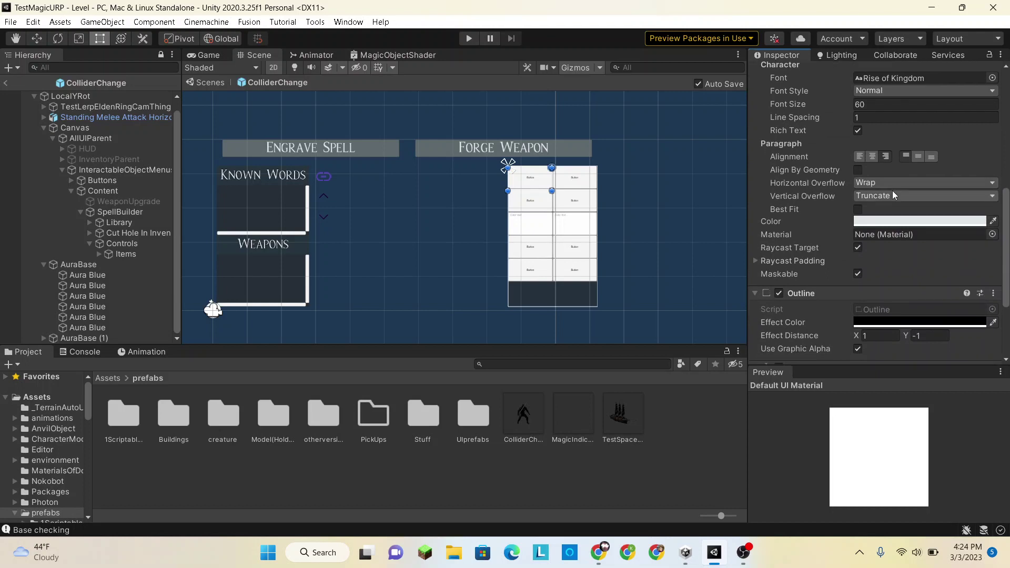
{"action": "scroll", "coordinate": [892, 190], "scroll_direction": "up", "scroll_amount": 8}
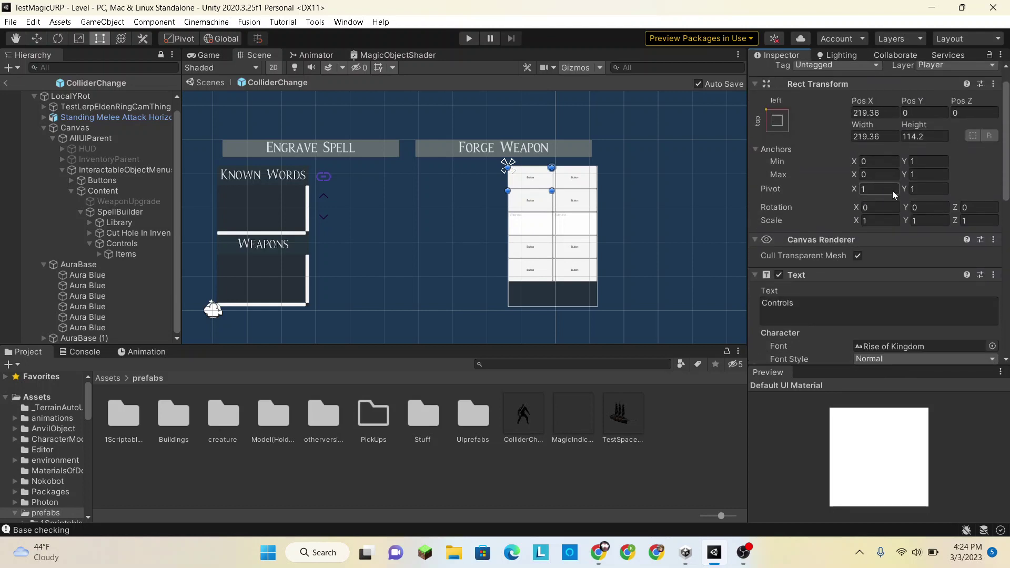
{"action": "left_click", "coordinate": [777, 120]}
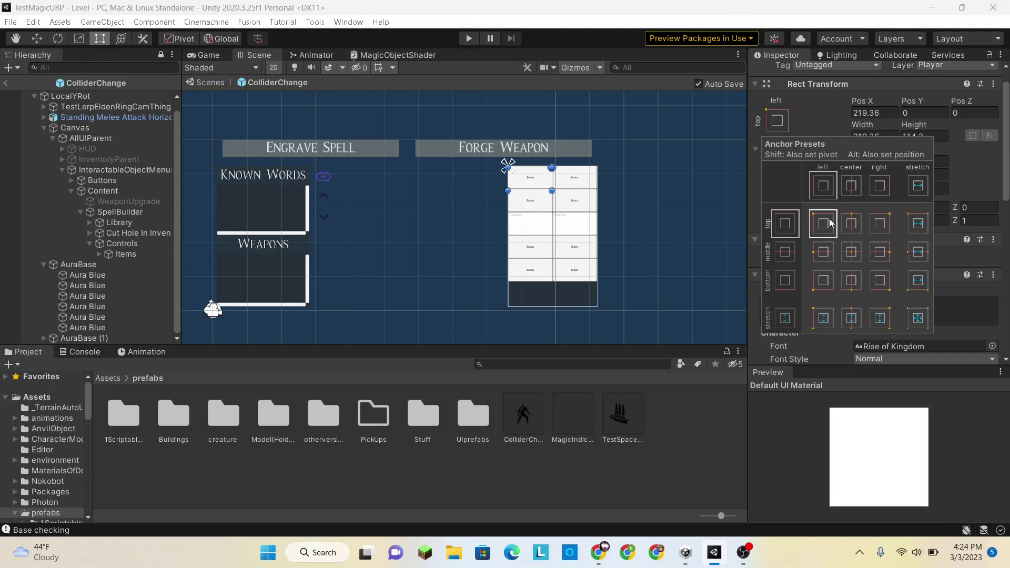
{"action": "left_click", "coordinate": [880, 223], "text": "shift"}
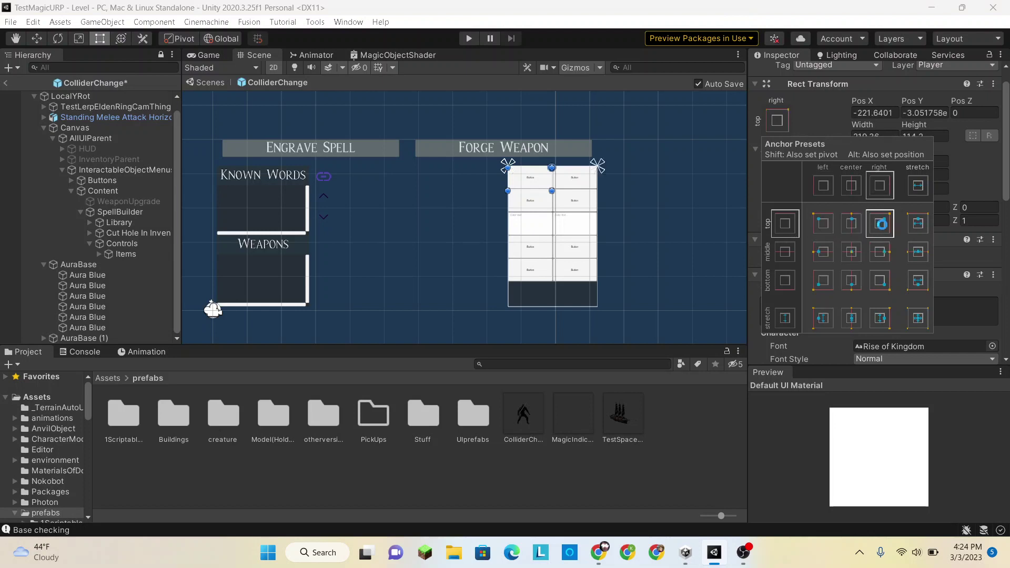
{"action": "left_click", "coordinate": [822, 223]}
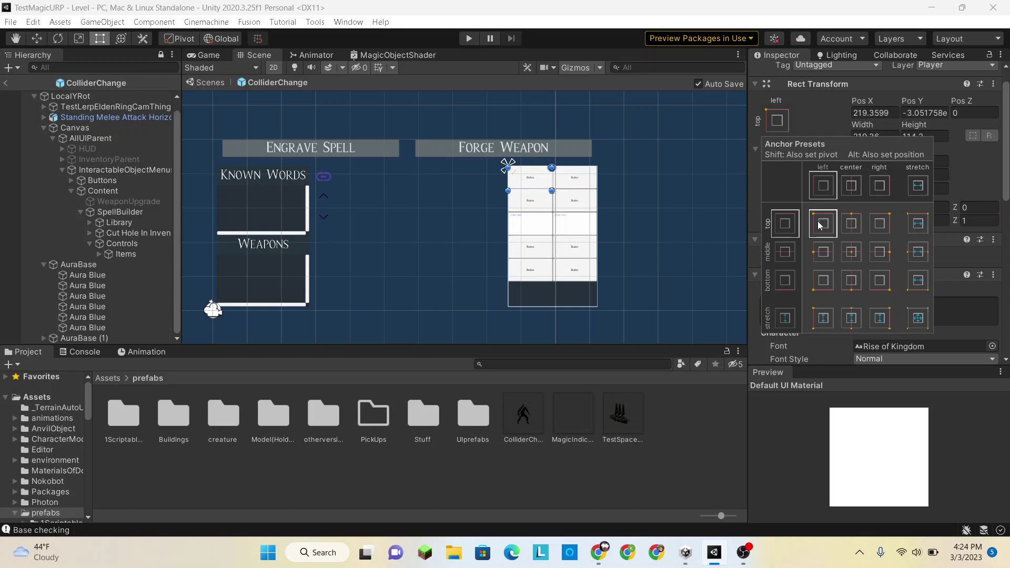
Set the Controls heading's position to X 0 and Y 0, and widen its text box to about 242
{"action": "left_click", "coordinate": [864, 112]}
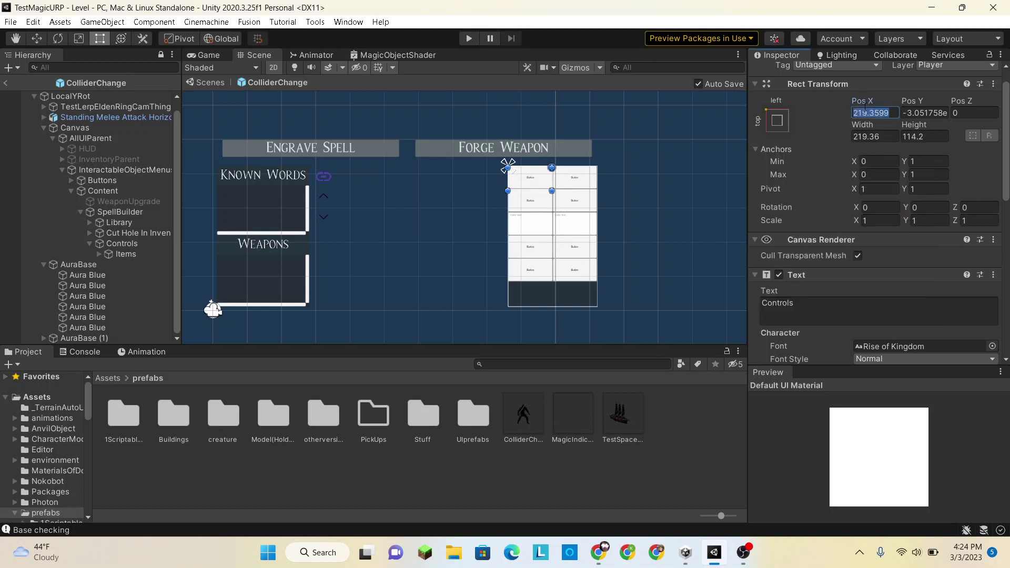
{"action": "type", "text": "0"}
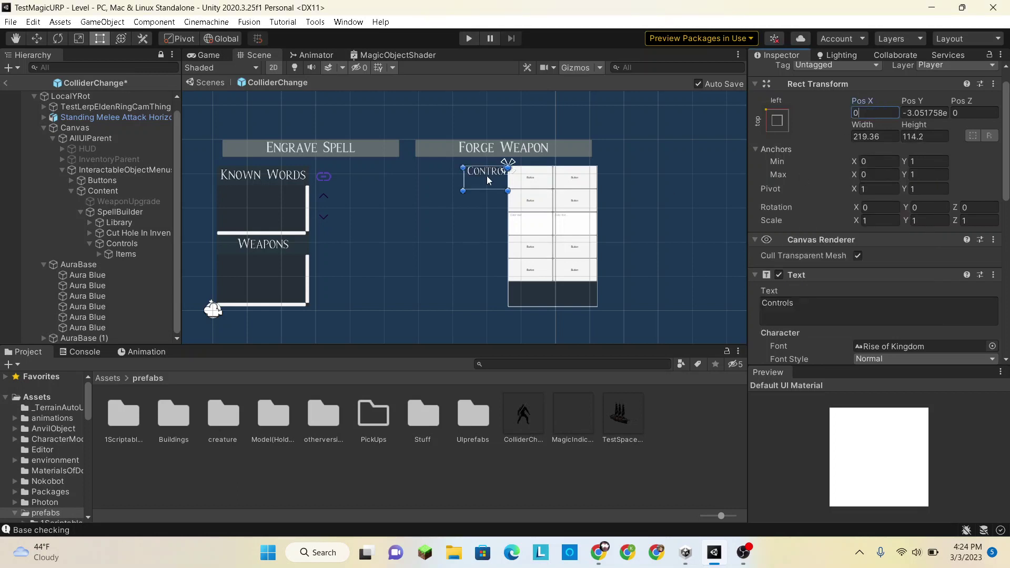
{"action": "left_click", "coordinate": [464, 176]}
{"action": "left_click_drag", "start_coordinate": [464, 177], "coordinate": [460, 178]}
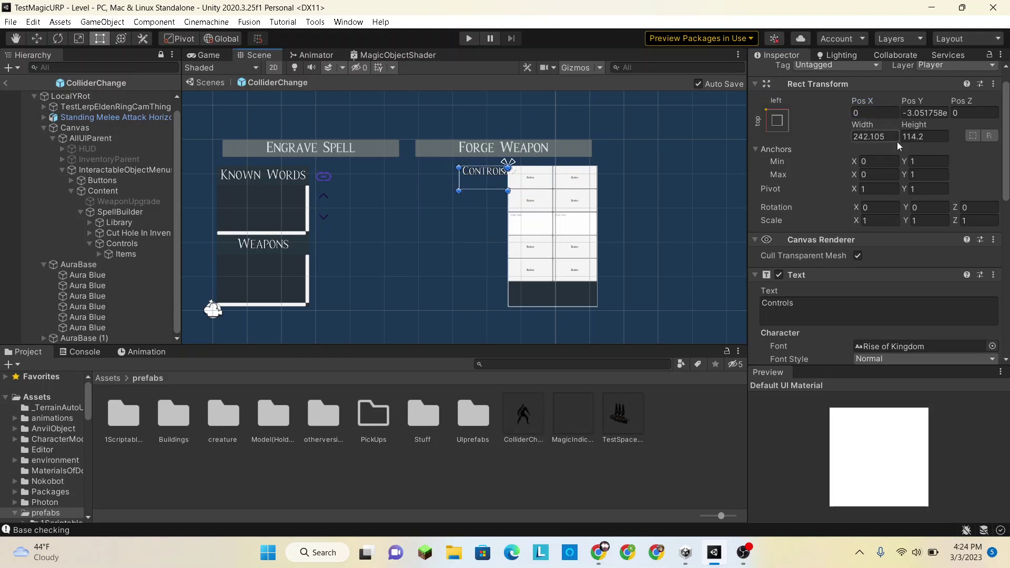
{"action": "left_click", "coordinate": [917, 111]}
{"action": "type", "text": "0"}
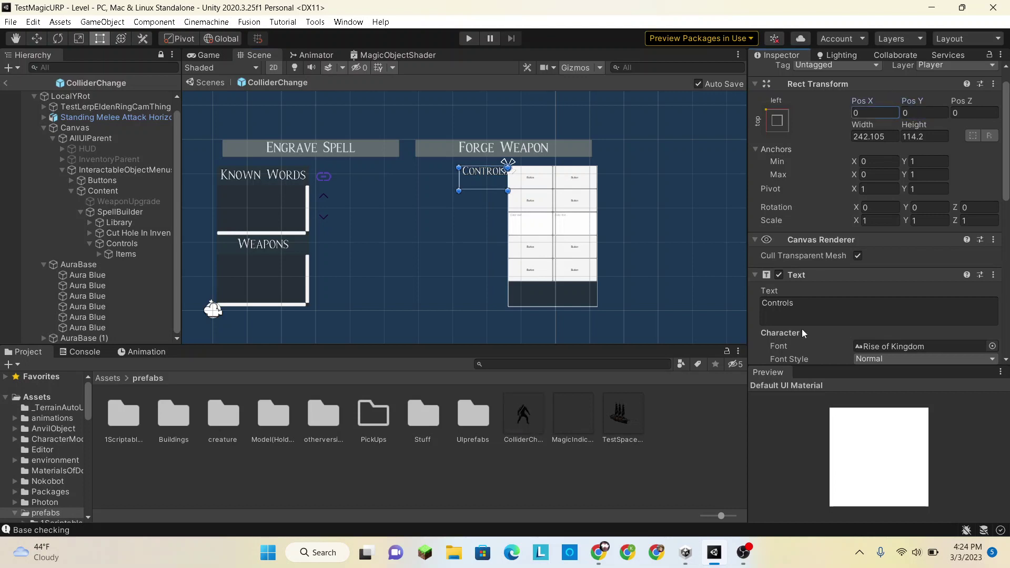
Set the Controls heading's font size to 70 like Known Words, and extend its text box leftward to fit the whole word
{"action": "scroll", "coordinate": [829, 289], "scroll_direction": "down", "scroll_amount": 10}
{"action": "scroll", "coordinate": [829, 289], "scroll_direction": "up", "scroll_amount": 2}
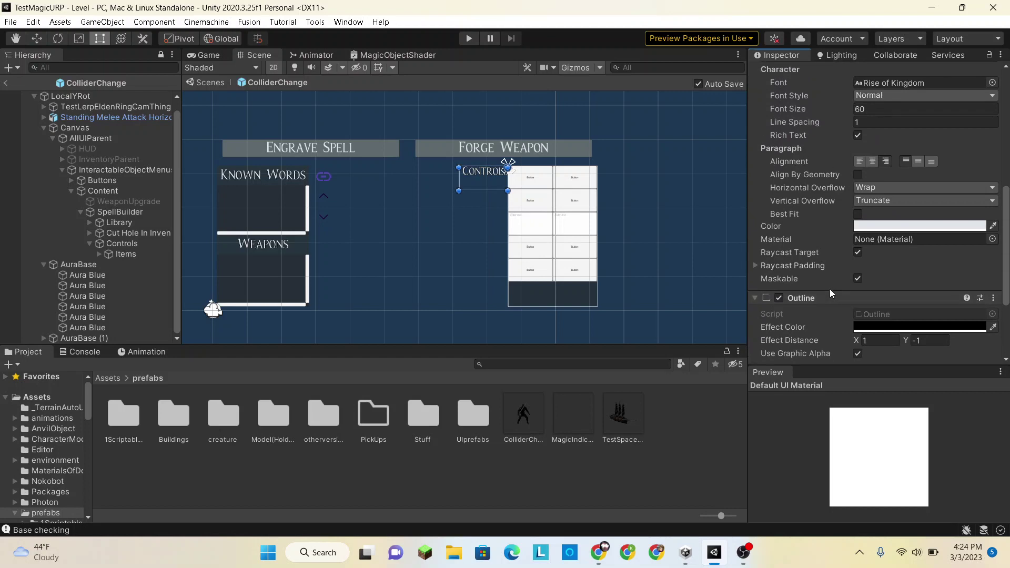
{"action": "left_click", "coordinate": [283, 178]}
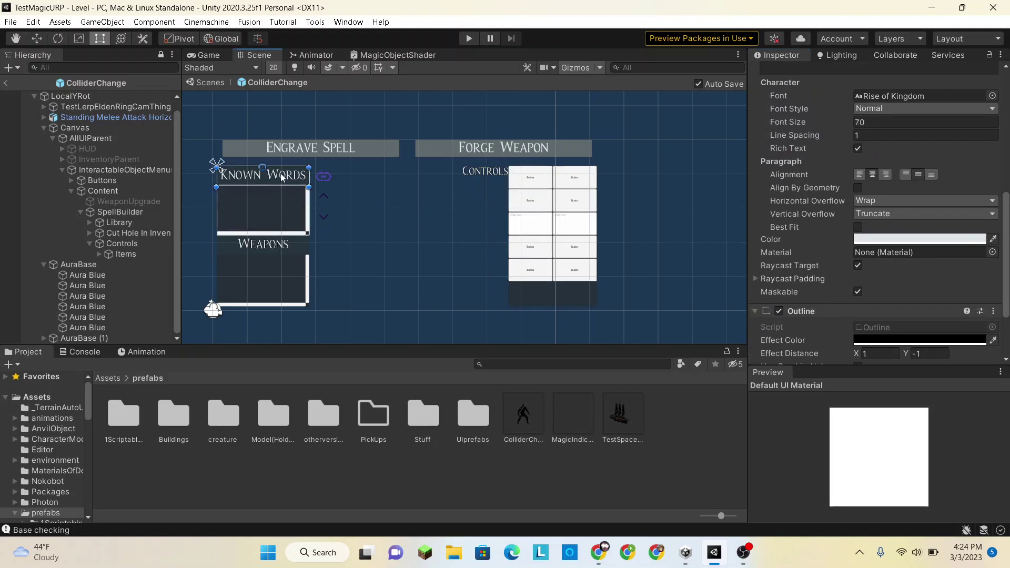
{"action": "left_click", "coordinate": [452, 171]}
{"action": "left_click", "coordinate": [884, 109]}
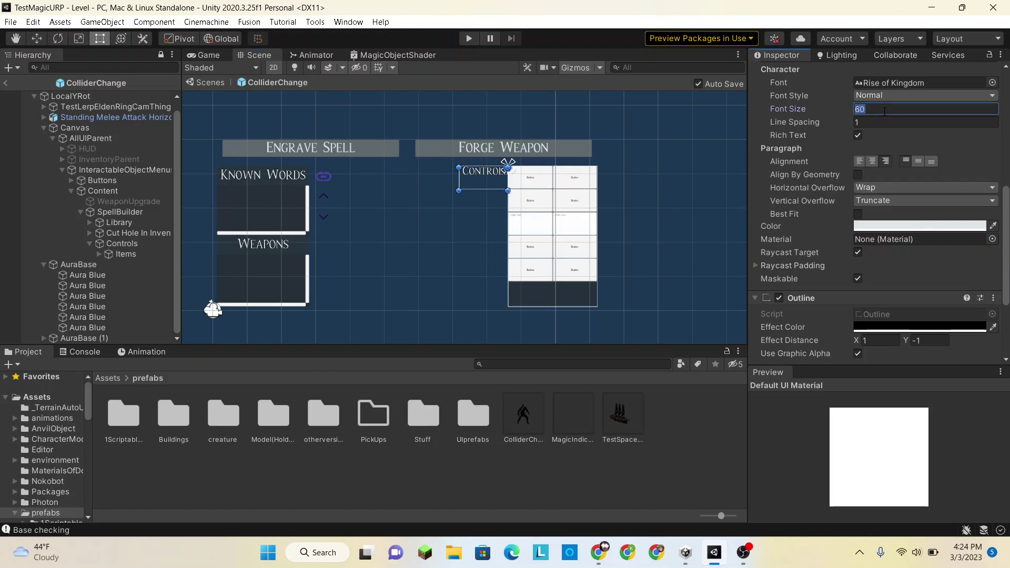
{"action": "type", "text": "70"}
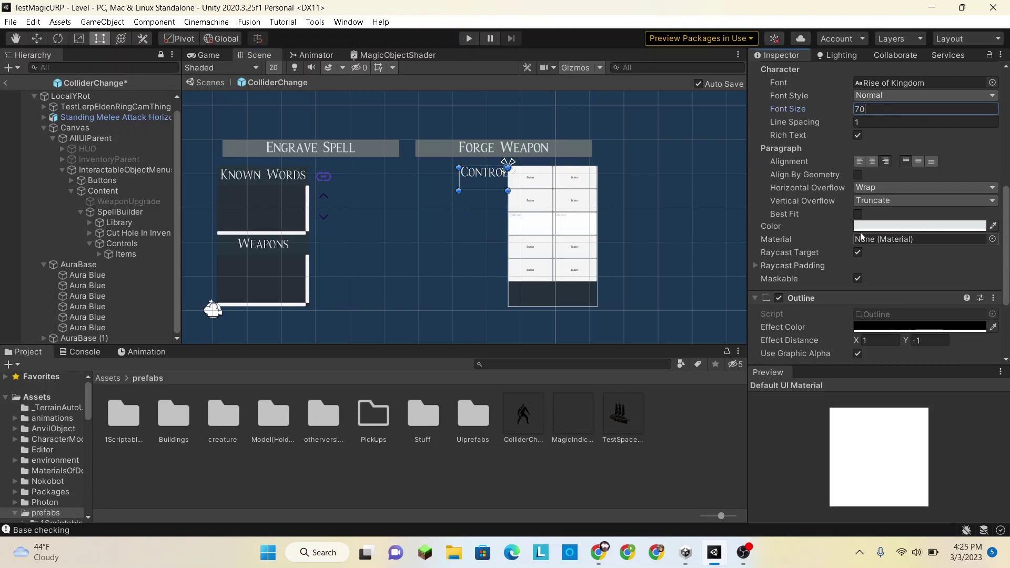
{"action": "scroll", "coordinate": [863, 126], "scroll_direction": "up", "scroll_amount": 2}
{"action": "scroll", "coordinate": [863, 127], "scroll_direction": "up", "scroll_amount": 2}
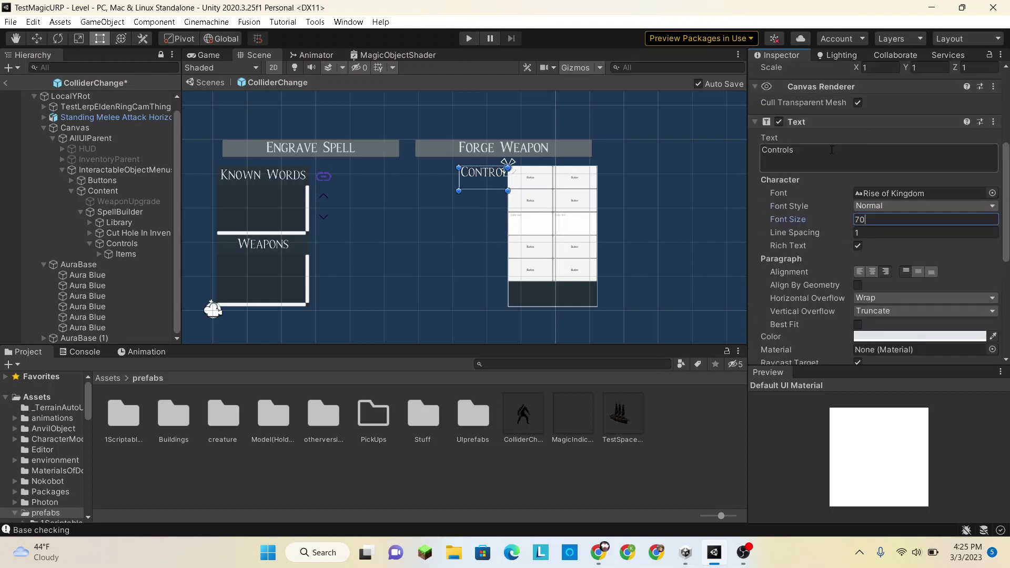
{"action": "left_click_drag", "start_coordinate": [459, 179], "coordinate": [452, 176]}
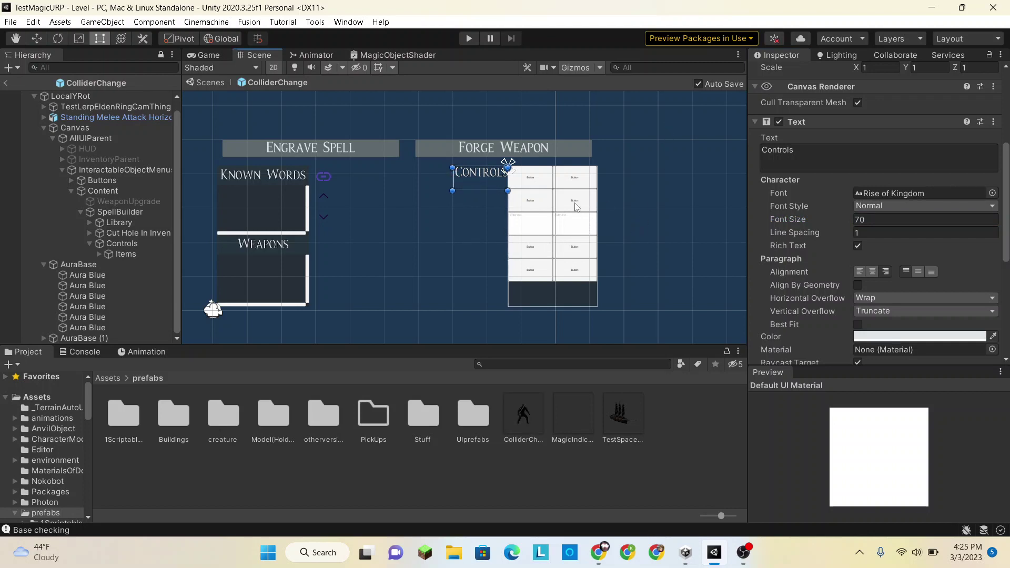
Examine the first grid button's Image and Button component settings and its appearance in the grid
{"action": "left_click", "coordinate": [533, 178]}
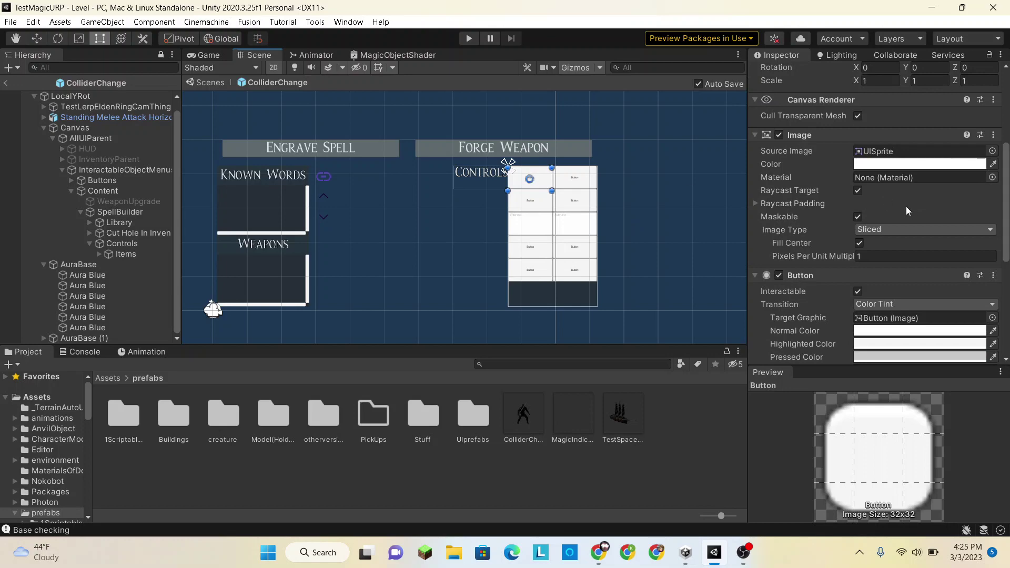
{"action": "scroll", "coordinate": [906, 206], "scroll_direction": "down", "scroll_amount": 5}
{"action": "scroll", "coordinate": [906, 206], "scroll_direction": "up", "scroll_amount": 4}
{"action": "scroll", "coordinate": [906, 206], "scroll_direction": "up", "scroll_amount": 4}
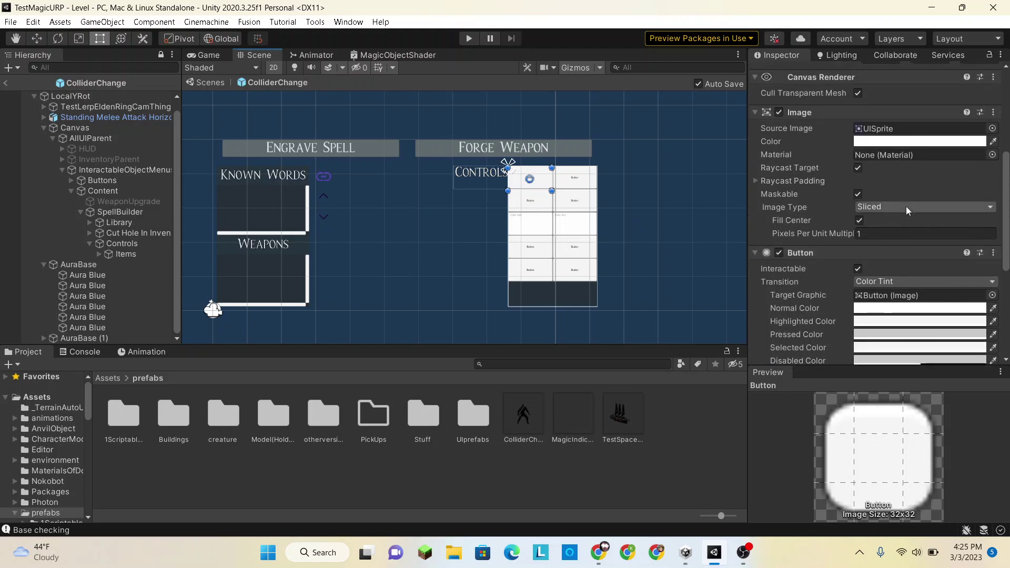
{"action": "scroll", "coordinate": [906, 207], "scroll_direction": "down", "scroll_amount": 3}
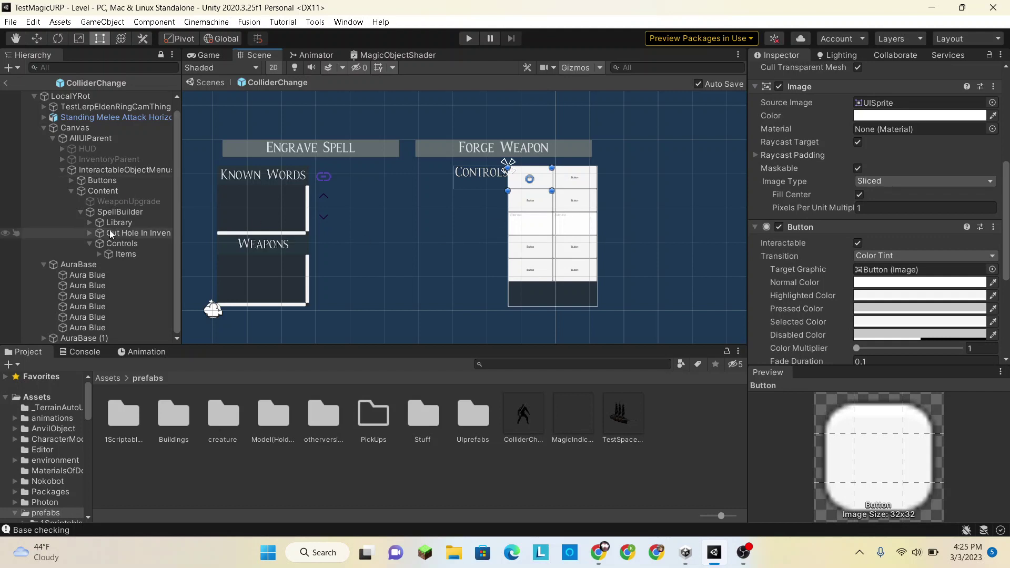
{"action": "scroll", "coordinate": [633, 194], "scroll_direction": "up", "scroll_amount": 3}
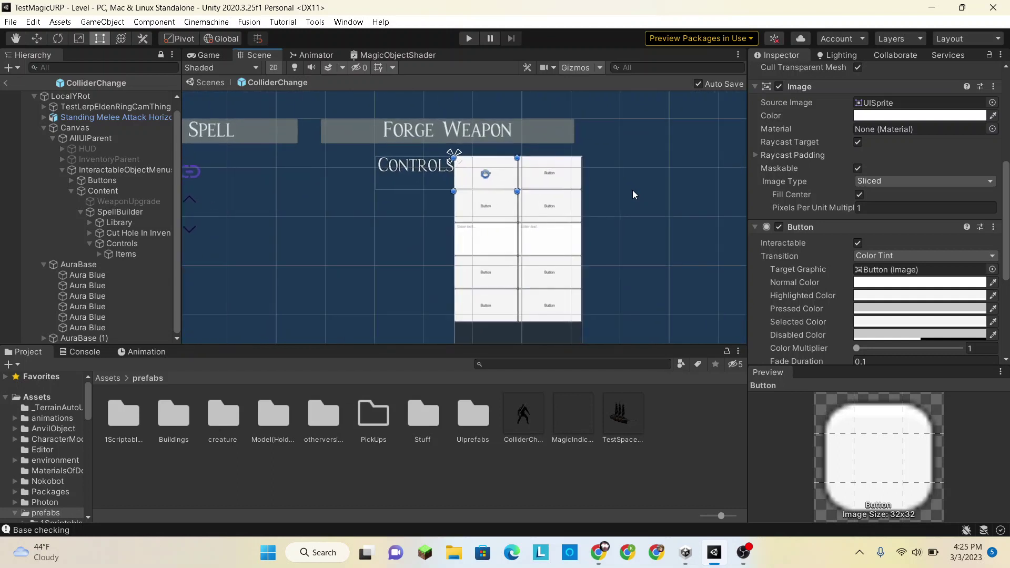
{"action": "scroll", "coordinate": [522, 195], "scroll_direction": "down", "scroll_amount": 4}
{"action": "scroll", "coordinate": [522, 196], "scroll_direction": "up", "scroll_amount": 4}
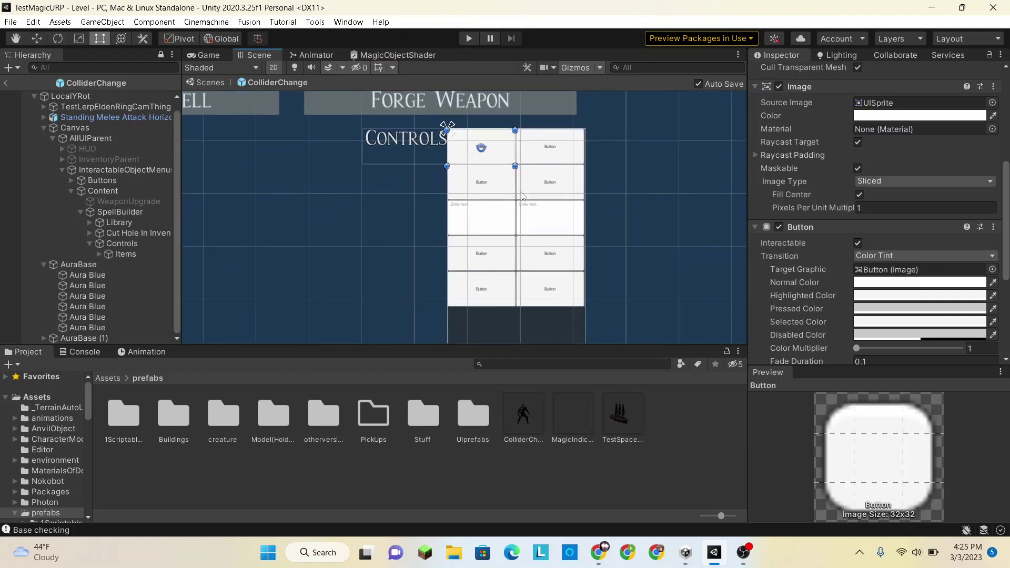
Expand Controls and Items in the object hierarchy to list the grid's buttons and input fields
{"action": "left_click", "coordinate": [92, 243]}
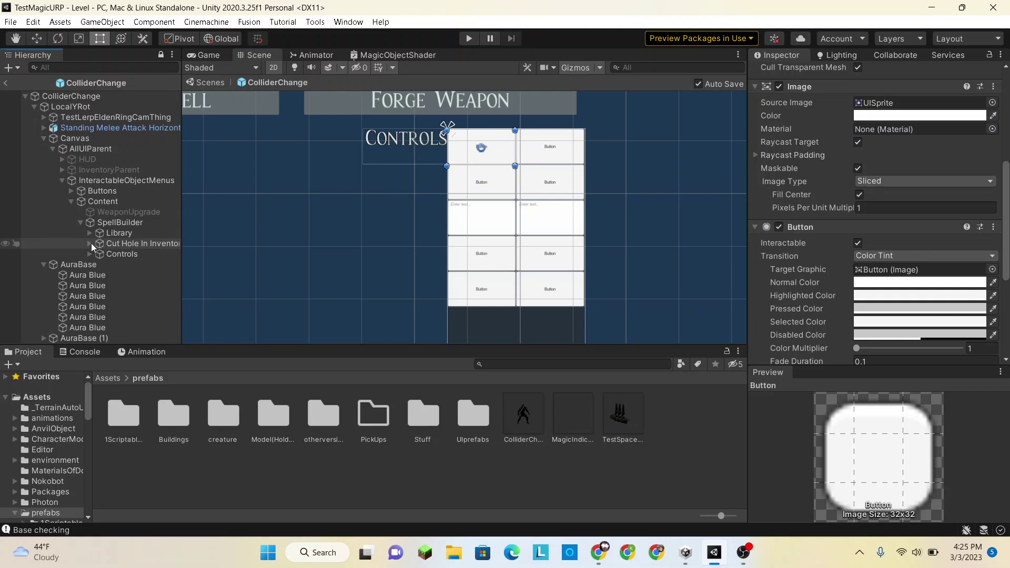
{"action": "left_click", "coordinate": [90, 253]}
{"action": "left_click", "coordinate": [98, 264]}
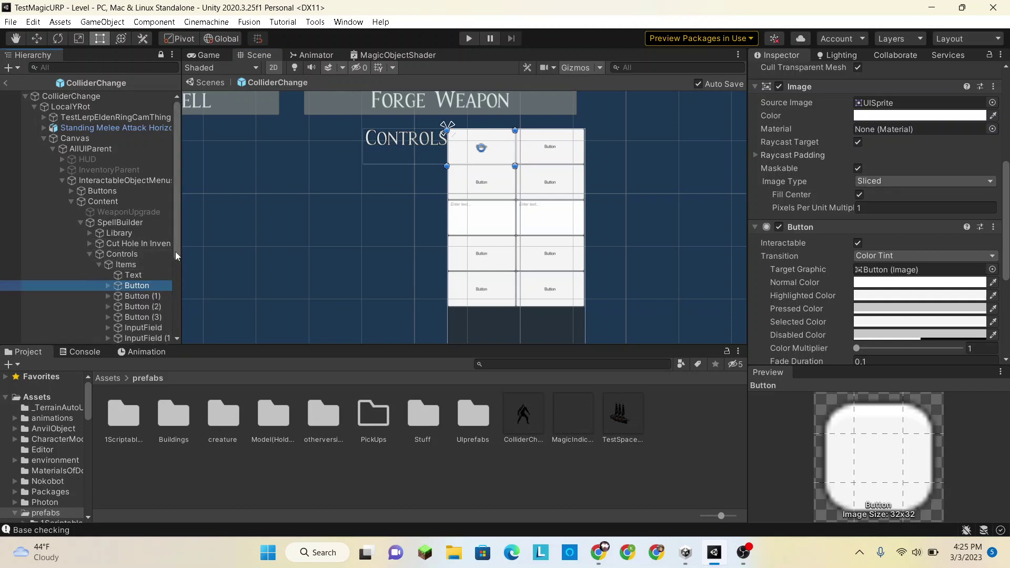
{"action": "scroll", "coordinate": [175, 251], "scroll_direction": "down", "scroll_amount": 3}
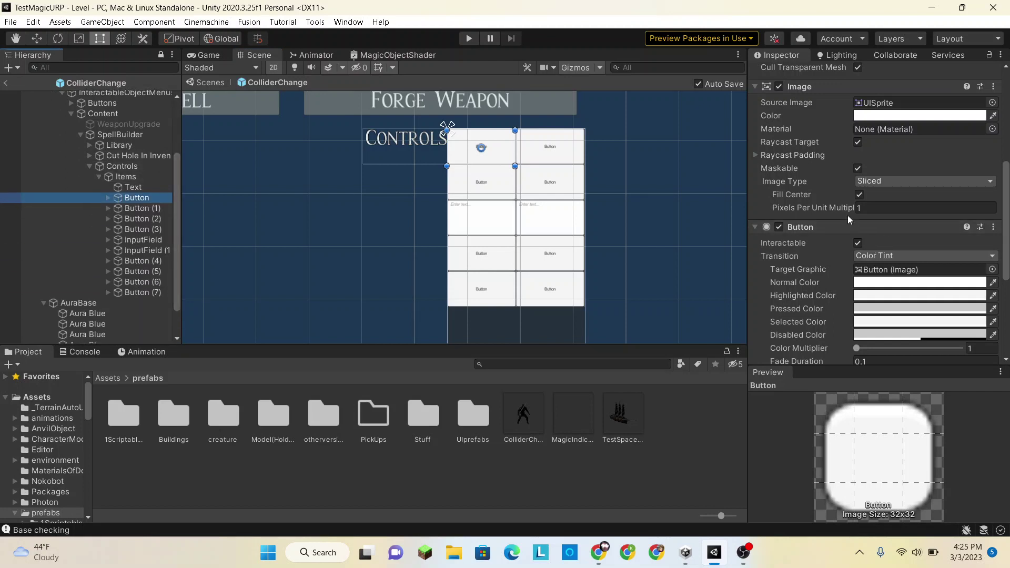
{"action": "scroll", "coordinate": [848, 215], "scroll_direction": "down", "scroll_amount": 3}
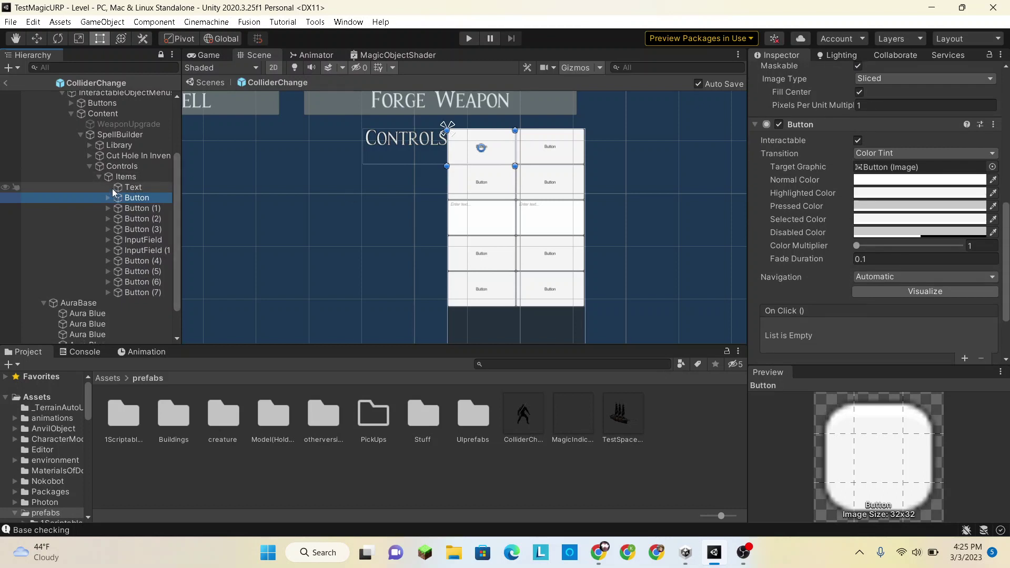
Try to select the first button's label text directly in the scene
{"action": "left_click", "coordinate": [492, 154]}
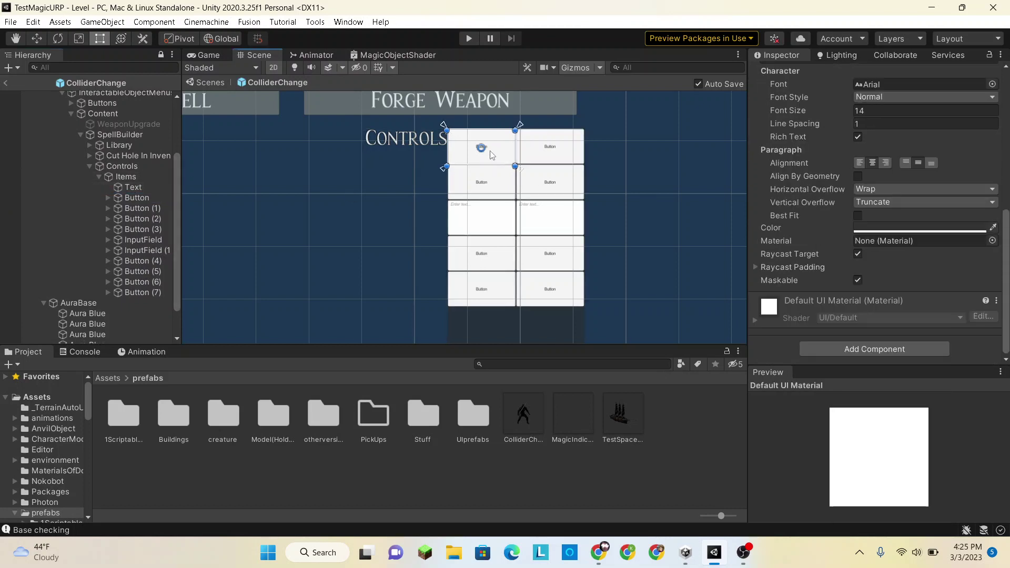
{"action": "left_click", "coordinate": [492, 154]}
{"action": "left_click", "coordinate": [492, 154]}
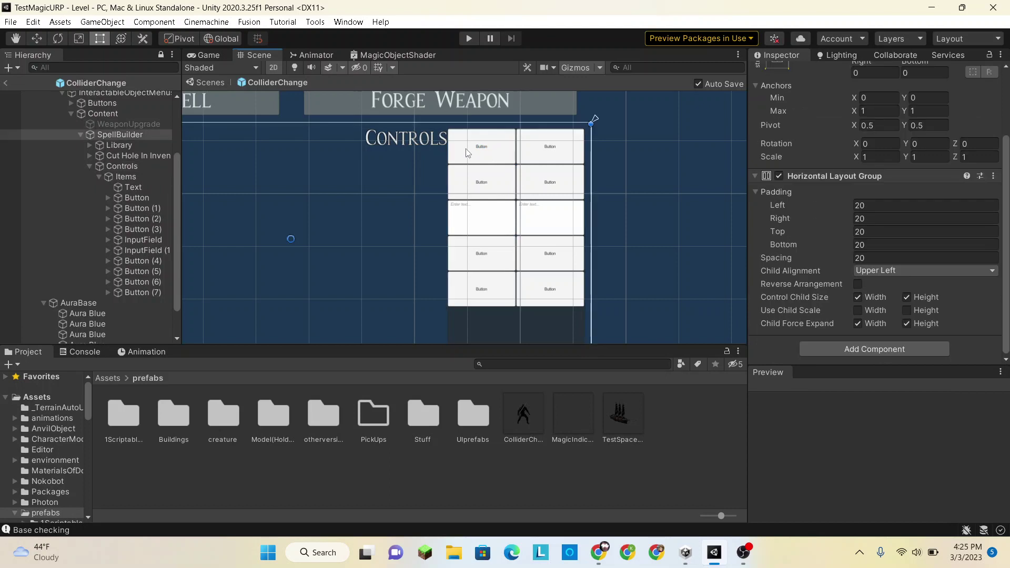
{"action": "left_click", "coordinate": [480, 151]}
{"action": "left_click", "coordinate": [479, 150]}
{"action": "left_click", "coordinate": [480, 150]}
{"action": "left_click", "coordinate": [480, 150]}
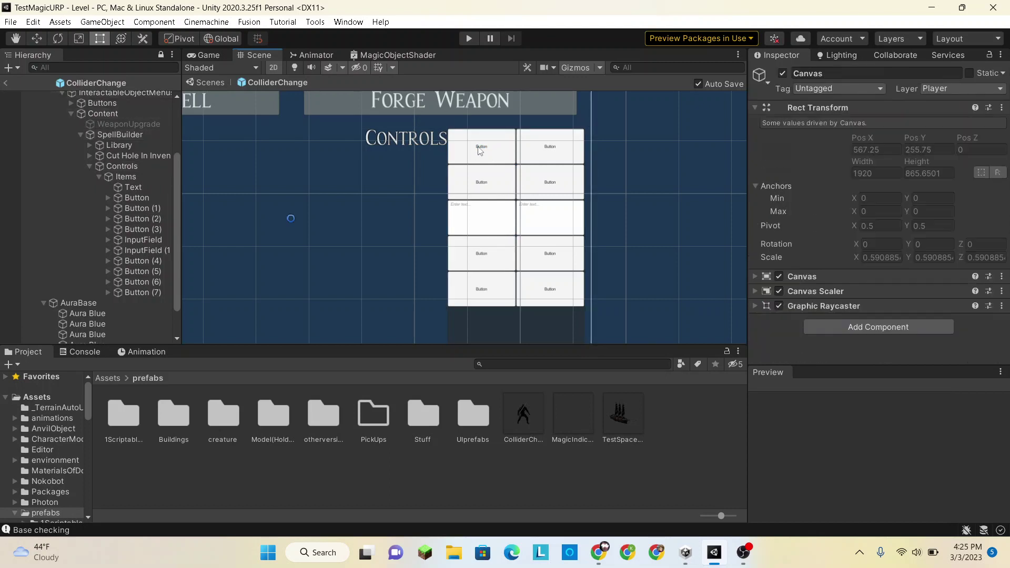
Set the first grid button's label text to "MoveWord up"
{"action": "left_click", "coordinate": [107, 197]}
{"action": "left_click", "coordinate": [134, 208]}
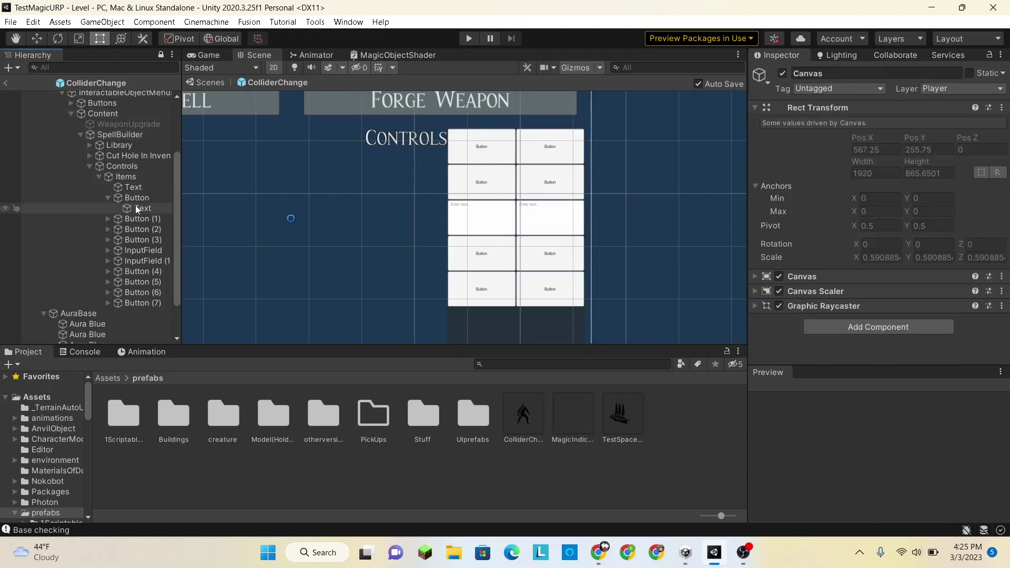
{"action": "left_click", "coordinate": [810, 326]}
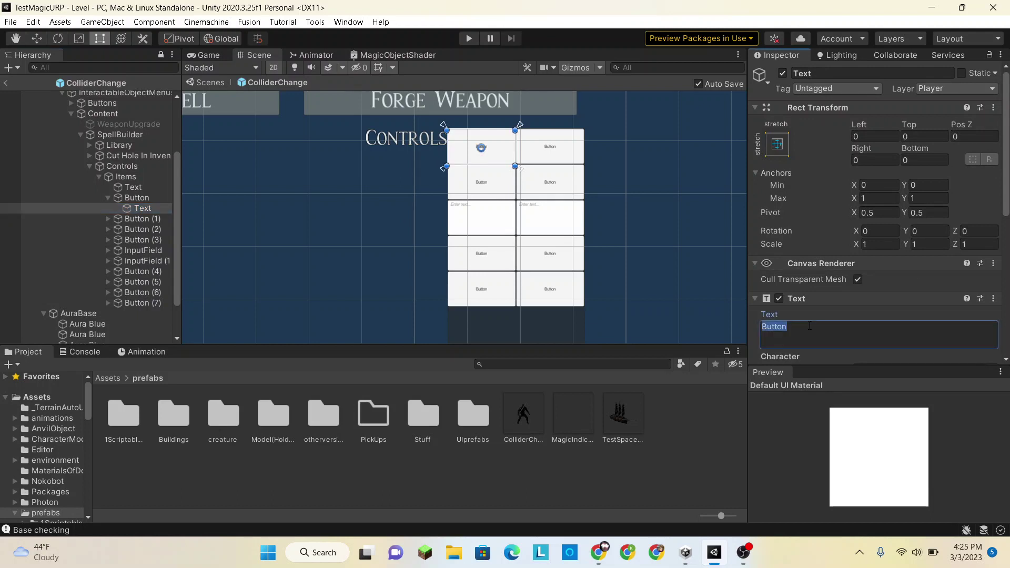
{"action": "type", "text": "Mov"}
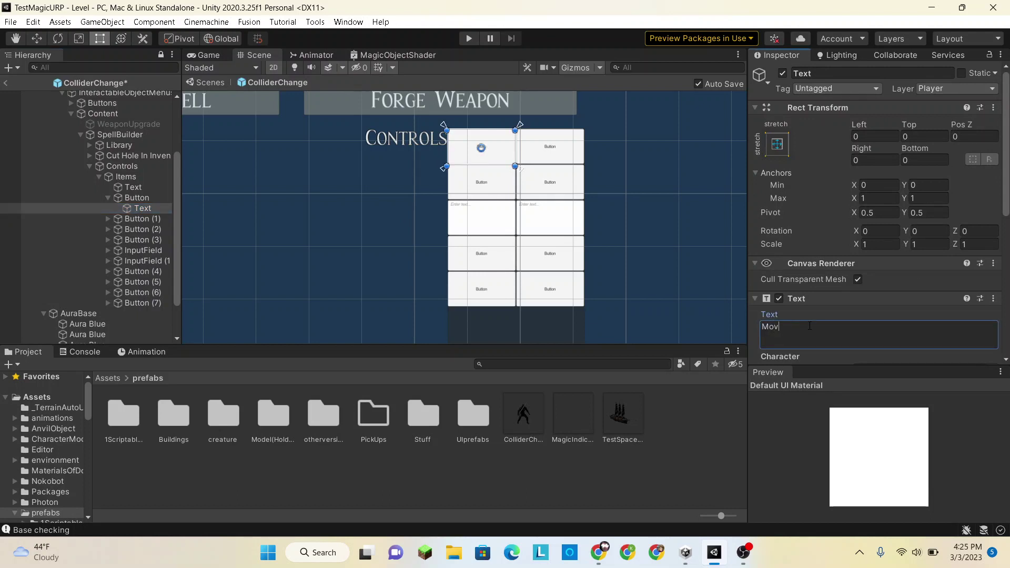
{"action": "type", "text": "eWord up"}
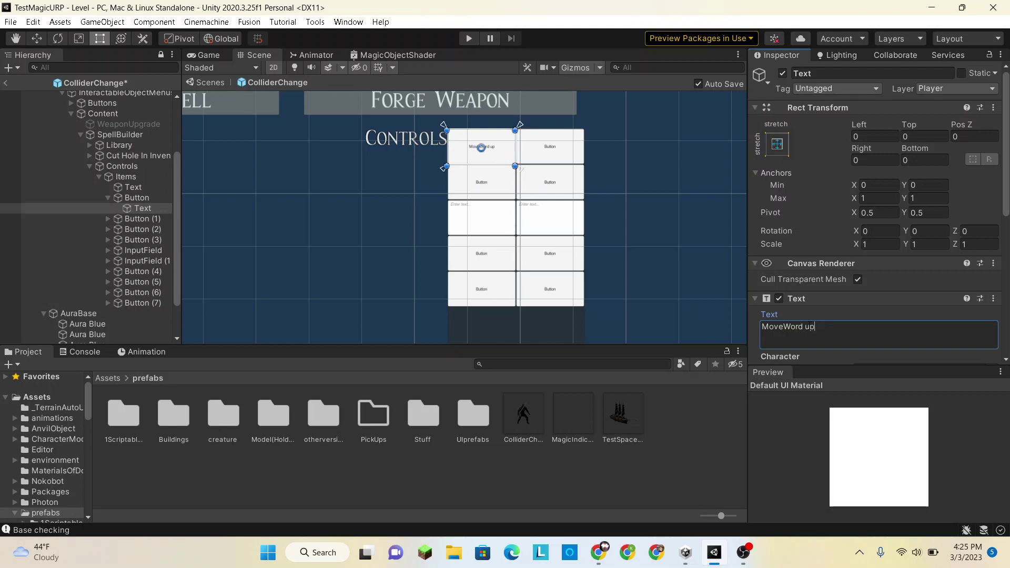
Set the label text of Button (1), beside the first grid button, to "mw down"
{"action": "left_click", "coordinate": [108, 218]}
{"action": "left_click", "coordinate": [134, 230]}
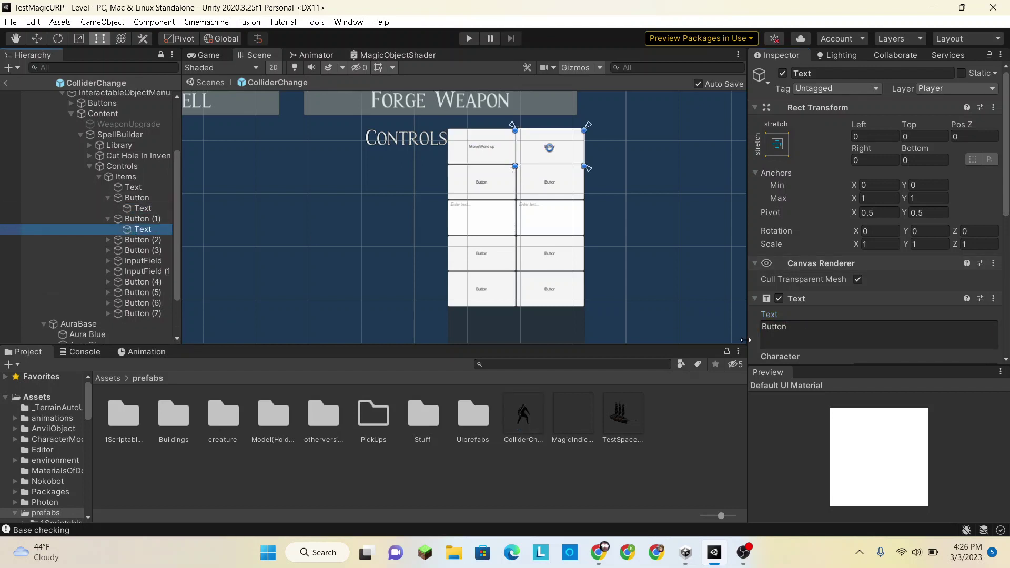
{"action": "left_click", "coordinate": [819, 332]}
{"action": "type", "text": "mw down"}
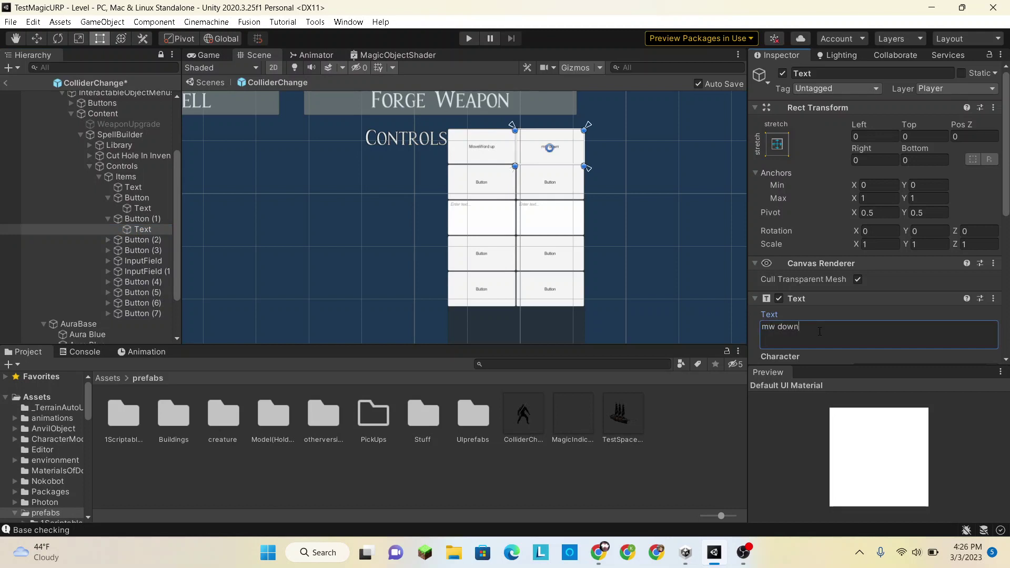
Set the label text of Button (2) in the grid's second row to "mwdown"
{"action": "left_click", "coordinate": [108, 241]}
{"action": "left_click", "coordinate": [127, 250]}
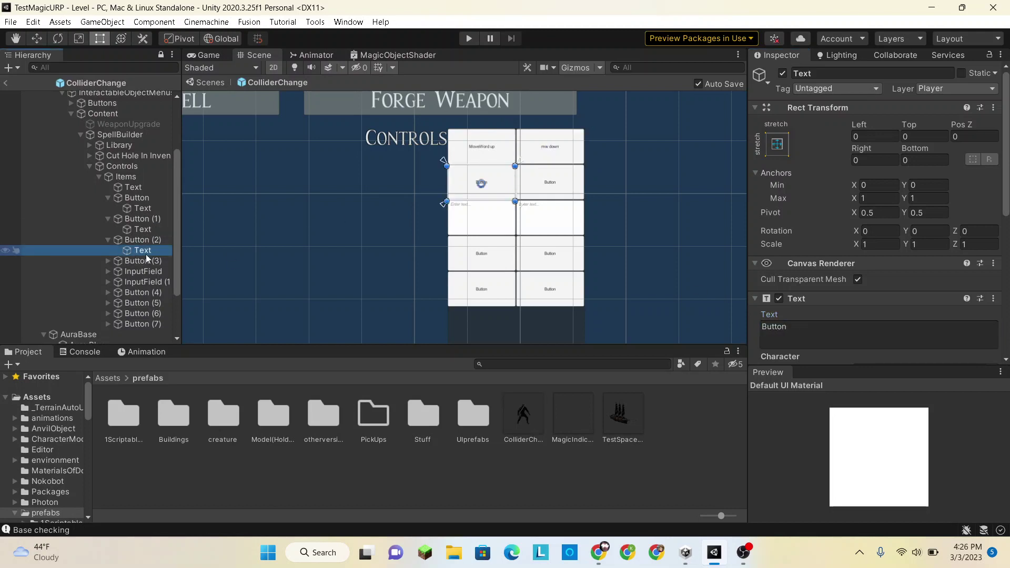
{"action": "left_click", "coordinate": [795, 327]}
{"action": "double_click", "coordinate": [795, 327]}
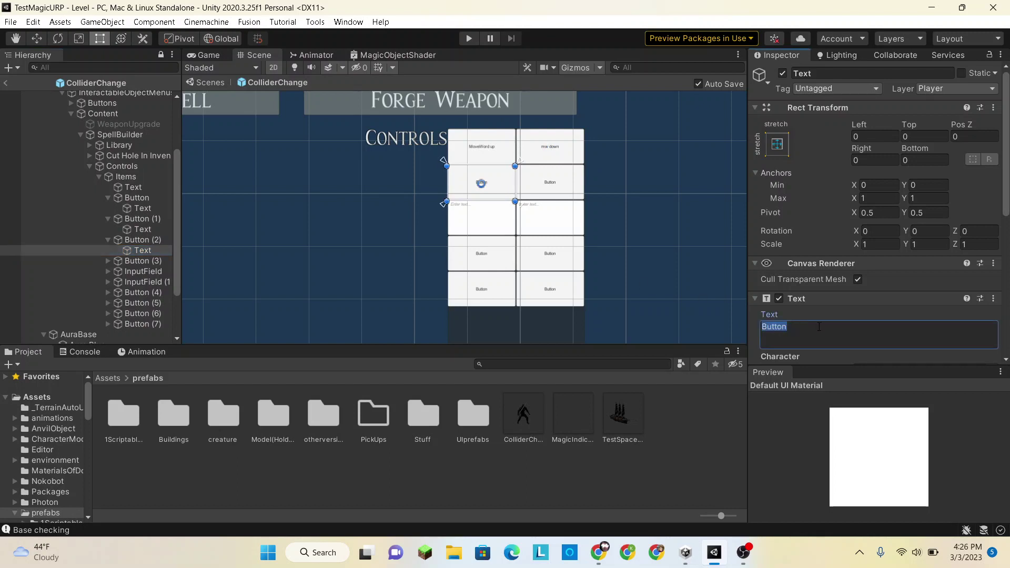
{"action": "type", "text": "down"}
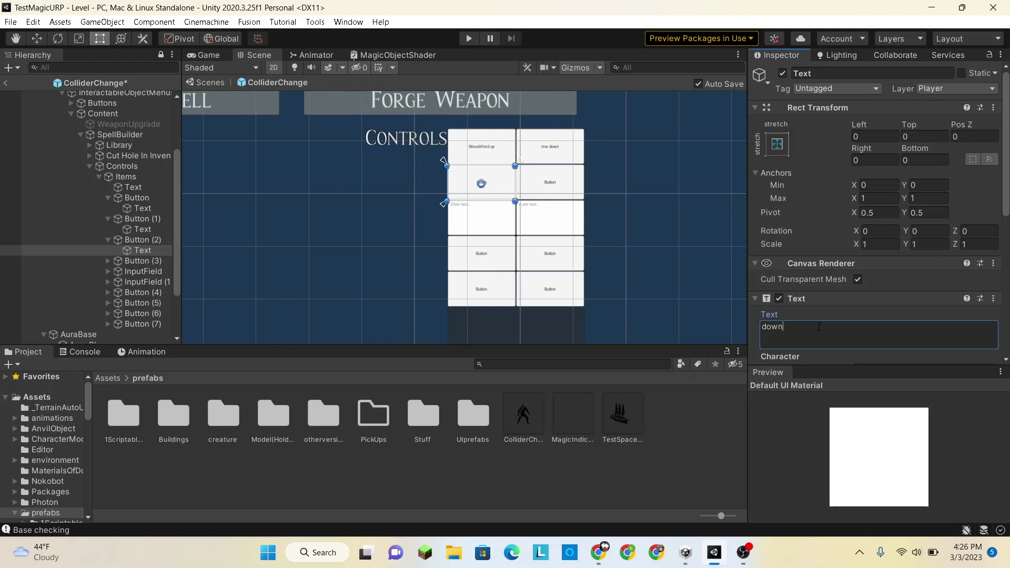
{"action": "key", "text": "BackSpace"}
{"action": "key", "text": "BackSpace"}
{"action": "key", "text": "BackSpace"}
{"action": "key", "text": "BackSpace"}
{"action": "type", "text": "mwdown"}
Change the label text of Button (1) in the grid's first row to "mw right"
{"action": "left_click", "coordinate": [136, 230]}
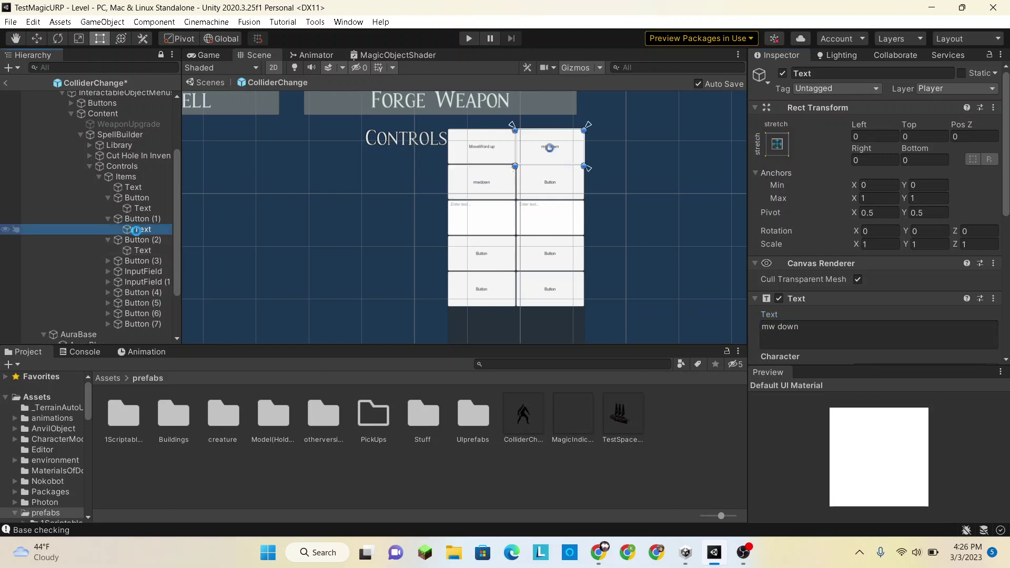
{"action": "left_click", "coordinate": [818, 335]}
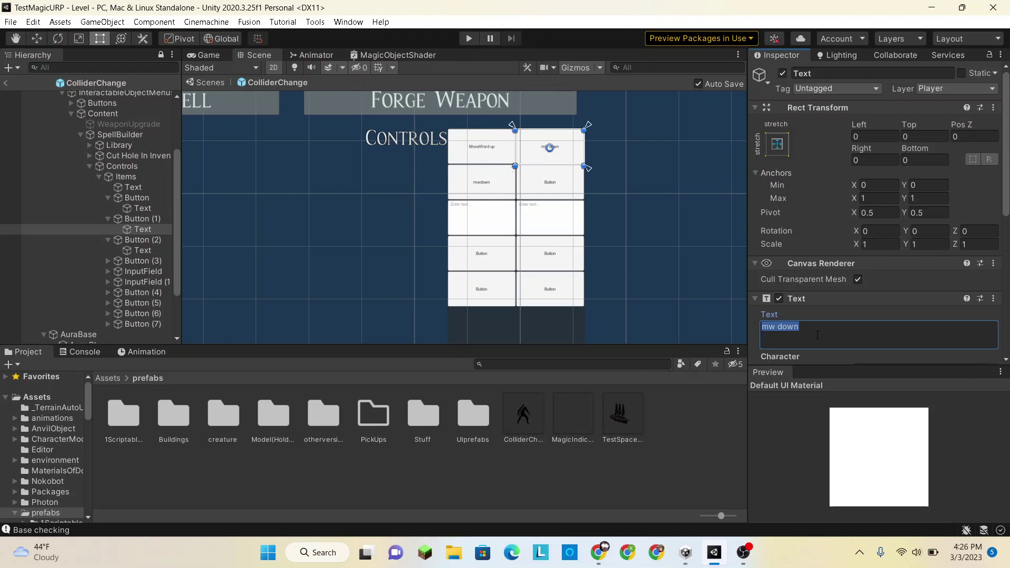
{"action": "left_click", "coordinate": [818, 335]}
{"action": "key", "text": "BackSpace"}
{"action": "key", "text": "BackSpace"}
{"action": "key", "text": "BackSpace"}
{"action": "key", "text": "BackSpace"}
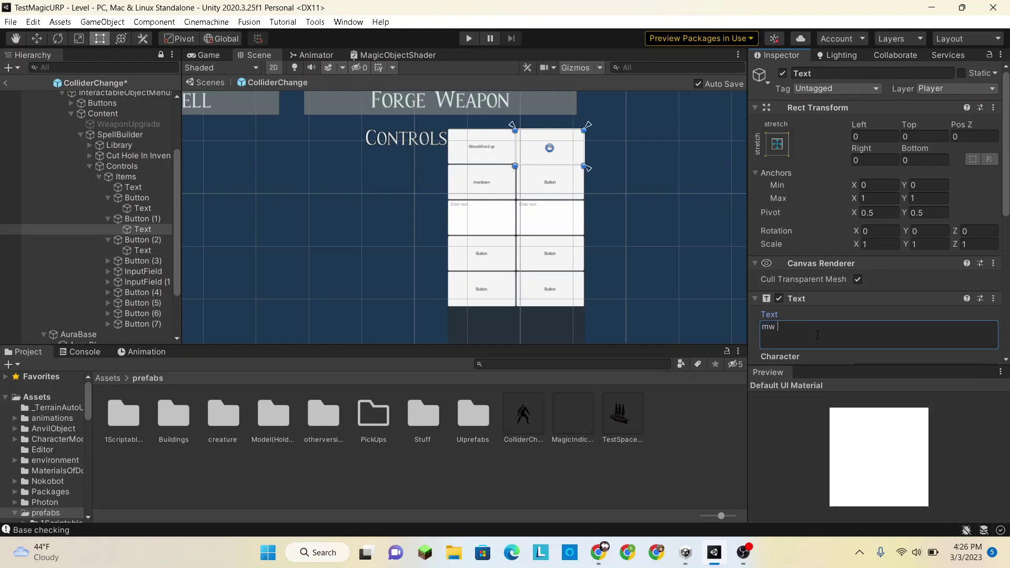
{"action": "type", "text": "rigth"}
{"action": "key", "text": "Num_Lock"}
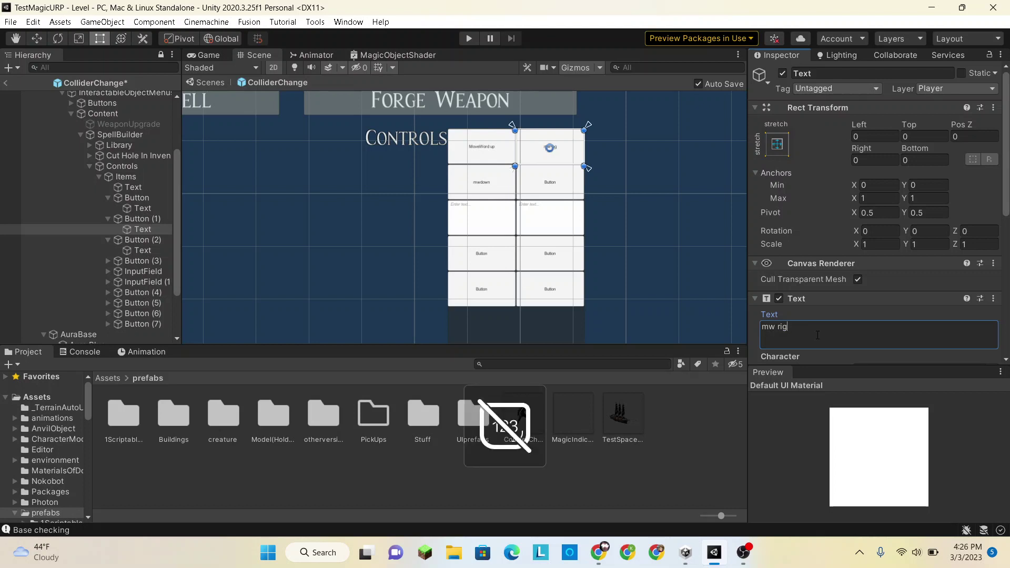
{"action": "type", "text": "ht"}
Set the label text of Button (3) in the grid's second row to "left"
{"action": "left_click", "coordinate": [137, 249]}
{"action": "left_click", "coordinate": [108, 261]}
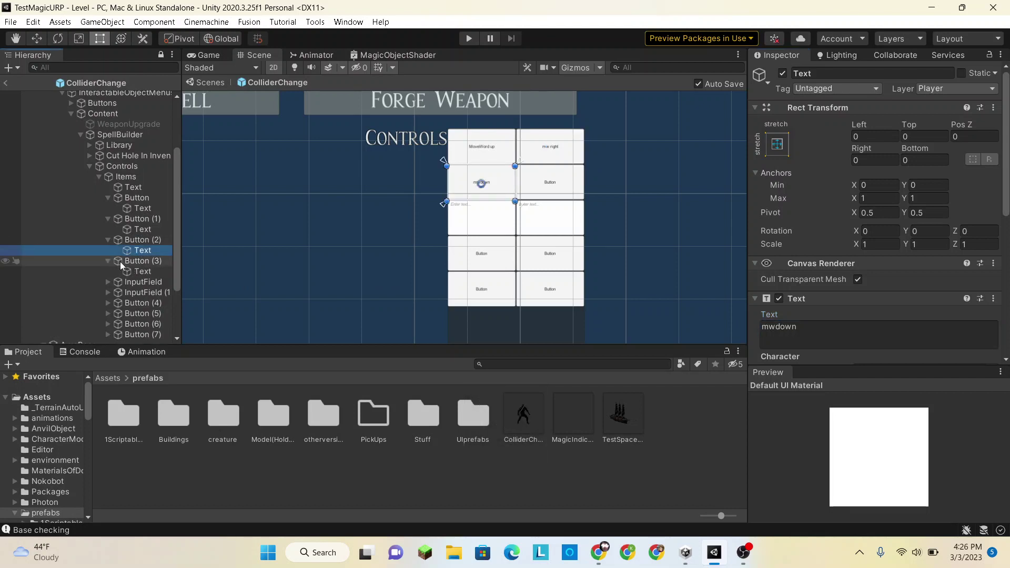
{"action": "left_click", "coordinate": [135, 270]}
{"action": "left_click", "coordinate": [817, 335]}
{"action": "type", "text": "left"}
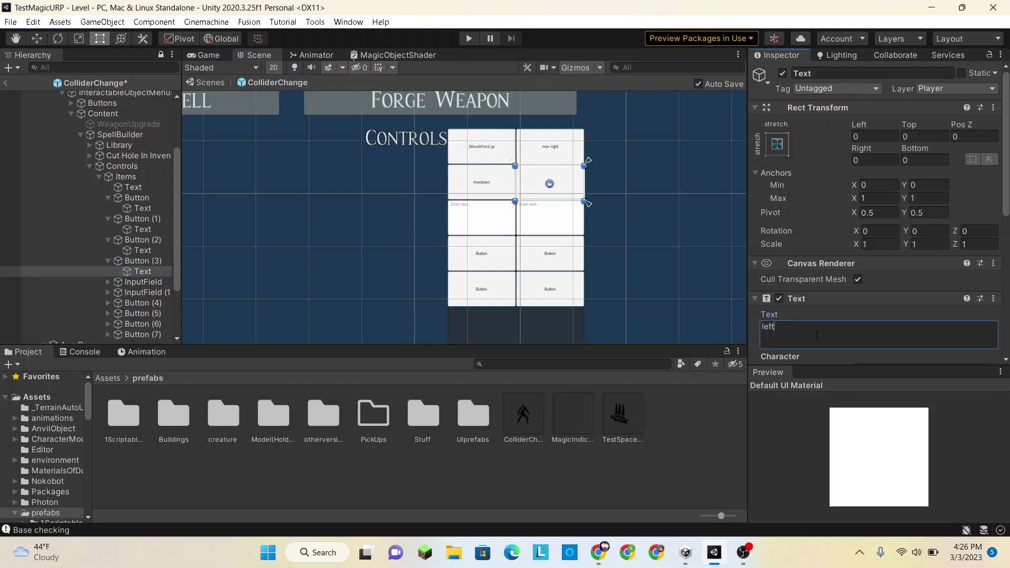
Set the font size of the first four grid buttons' label texts to 36 together
{"action": "left_click", "coordinate": [138, 272]}
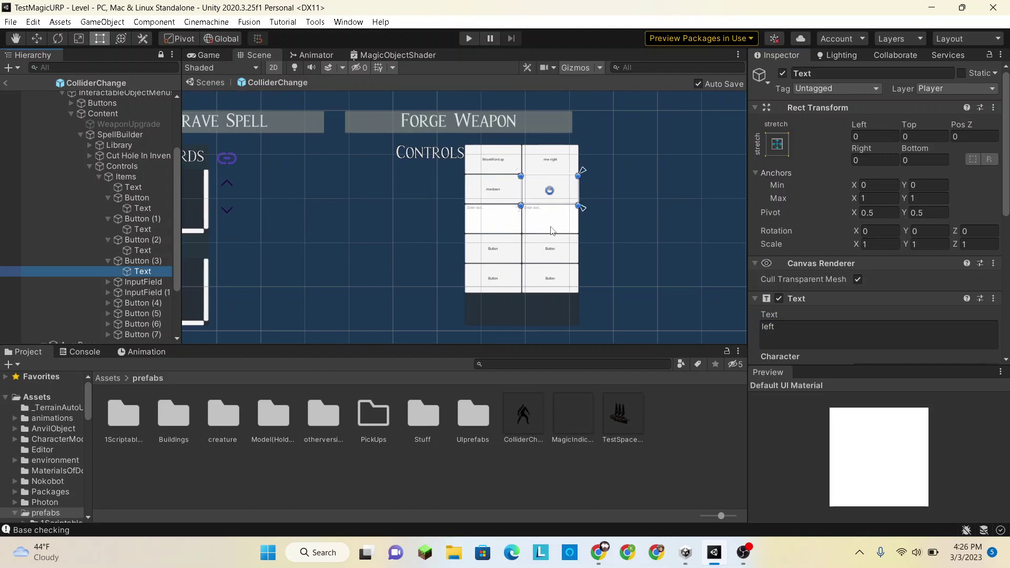
{"action": "left_click", "coordinate": [156, 251], "text": "ctrl"}
{"action": "left_click", "coordinate": [142, 232], "text": "ctrl"}
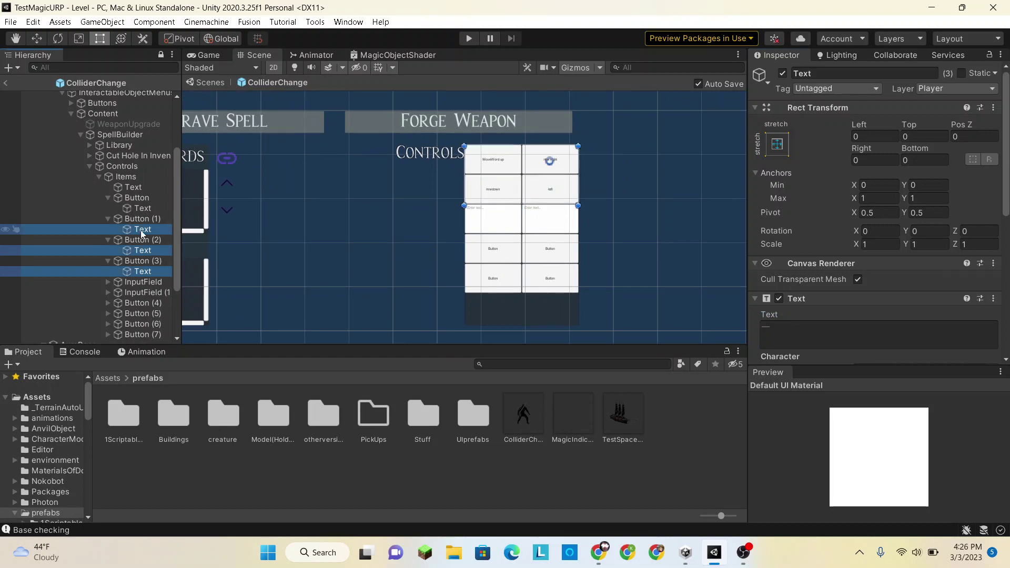
{"action": "left_click", "coordinate": [133, 209], "text": "ctrl"}
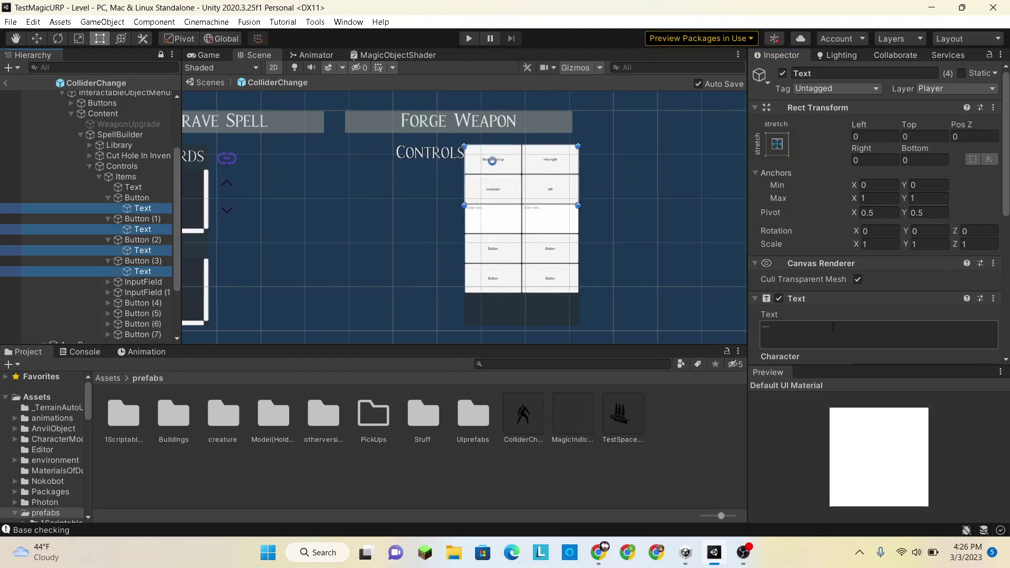
{"action": "scroll", "coordinate": [833, 327], "scroll_direction": "down", "scroll_amount": 5}
{"action": "mouse_move", "coordinate": [788, 153]}
{"action": "left_mouse_down"}
{"action": "mouse_move", "coordinate": [810, 161]}
{"action": "mouse_move", "coordinate": [803, 157]}
{"action": "left_mouse_up"}
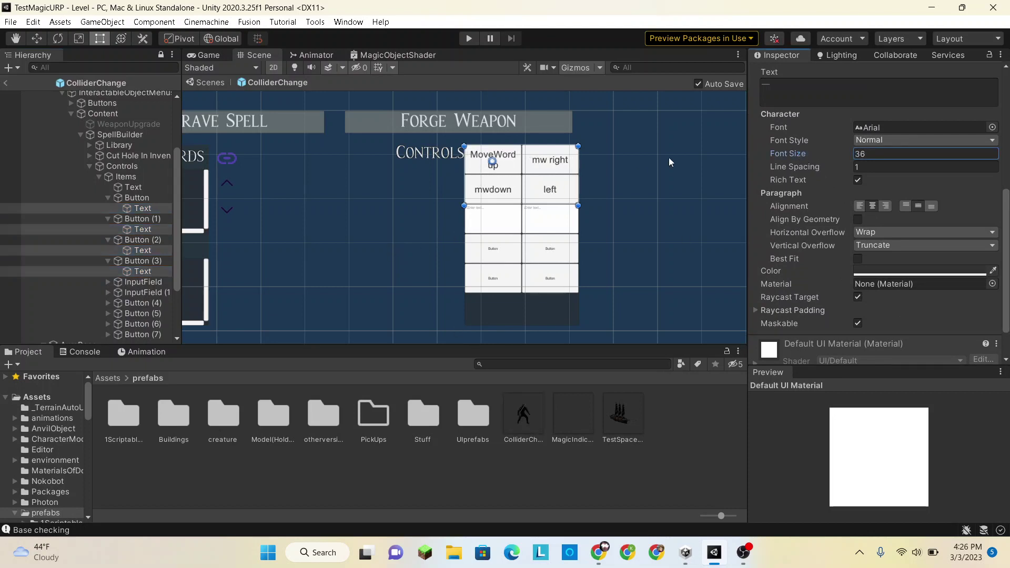
{"action": "scroll", "coordinate": [561, 205], "scroll_direction": "up", "scroll_amount": 3}
{"action": "scroll", "coordinate": [561, 205], "scroll_direction": "up", "scroll_amount": 2}
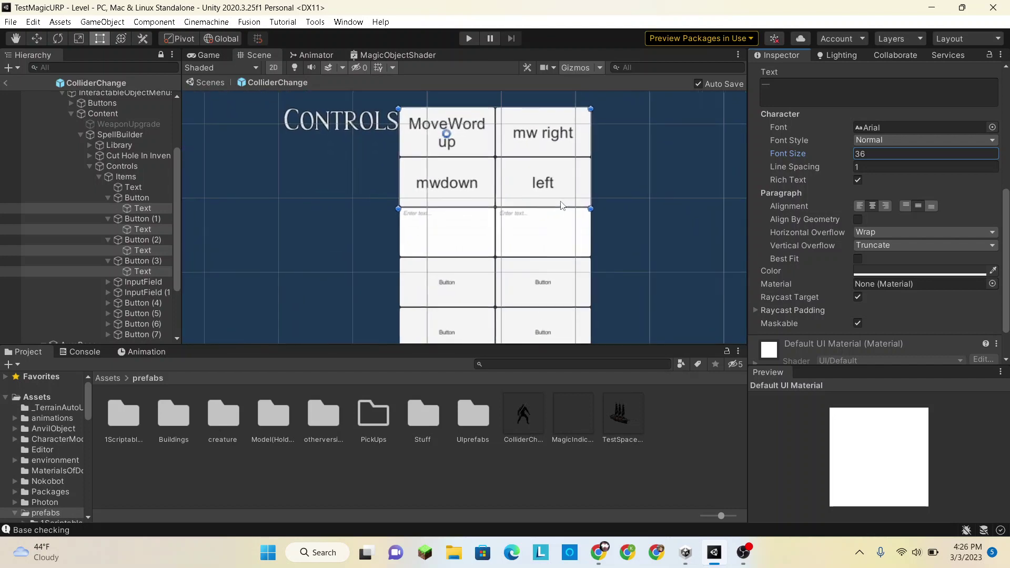
Expand both input fields in the hierarchy and inspect the first one's Text object
{"action": "left_click", "coordinate": [439, 248]}
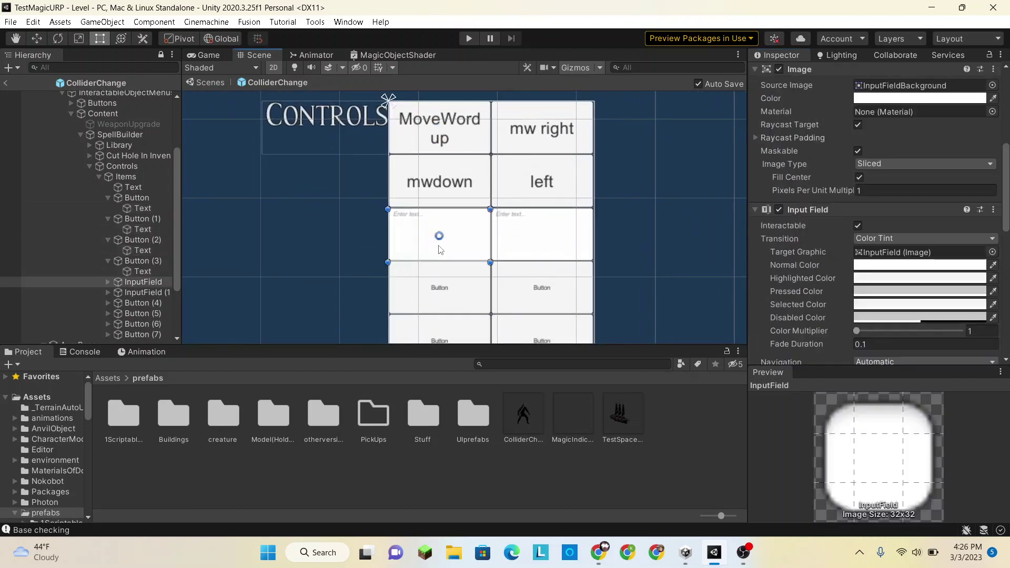
{"action": "left_click", "coordinate": [107, 283]}
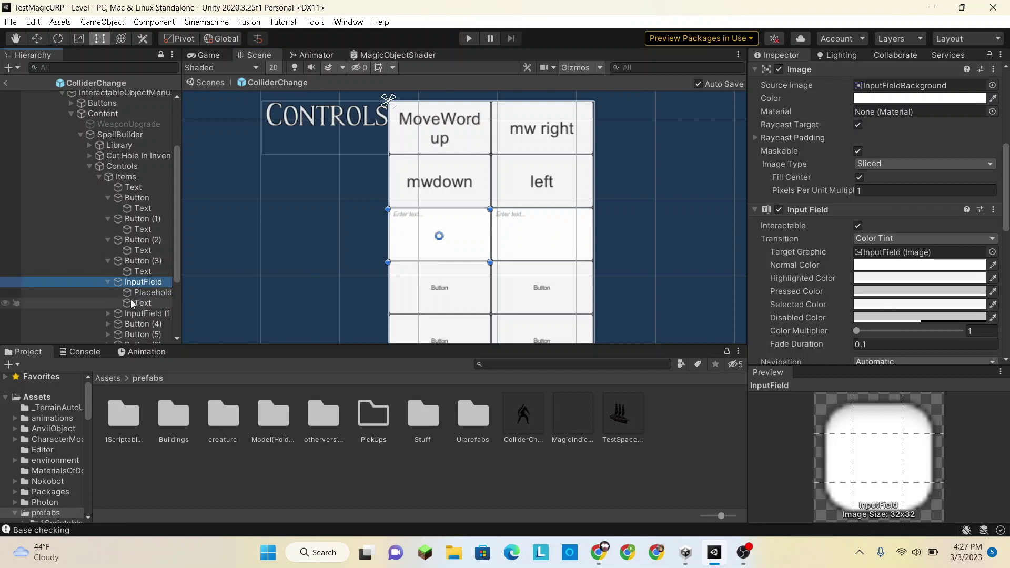
{"action": "left_click", "coordinate": [109, 314]}
{"action": "scroll", "coordinate": [134, 276], "scroll_direction": "down", "scroll_amount": 3}
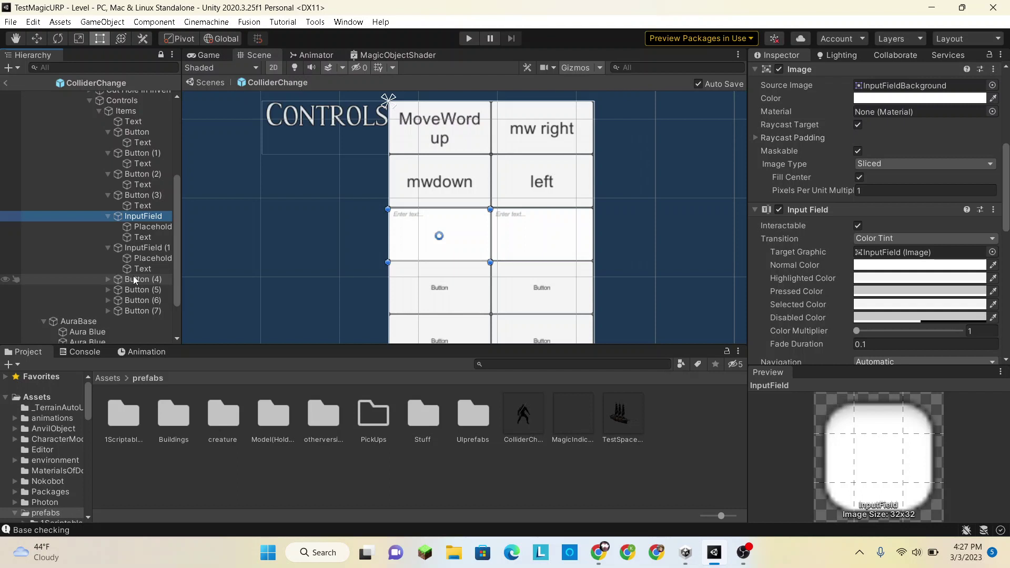
{"action": "left_click", "coordinate": [140, 237]}
{"action": "scroll", "coordinate": [840, 185], "scroll_direction": "up", "scroll_amount": 5}
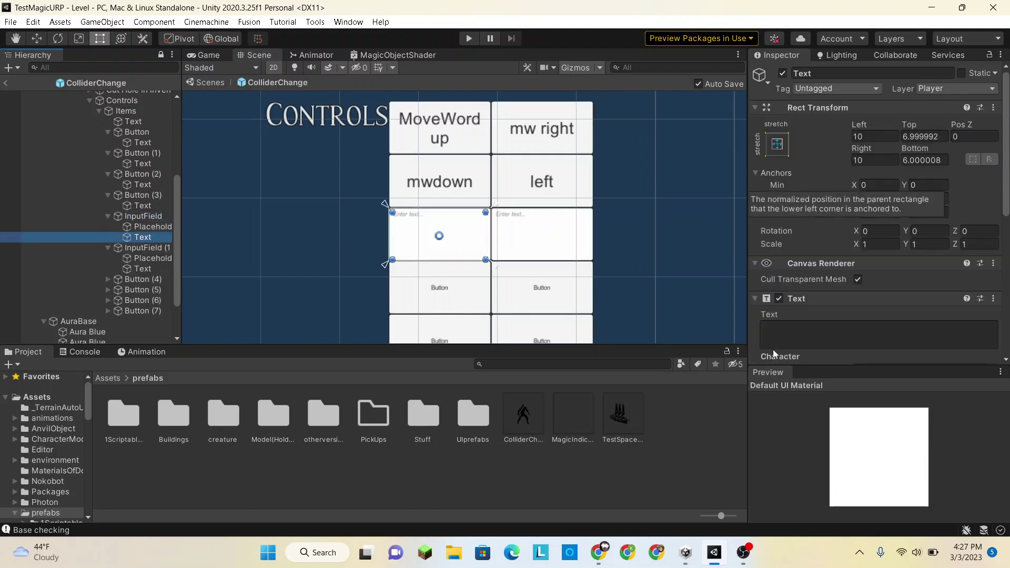
Set the first input field's placeholder text to "Player" with a font size of 50
{"action": "left_click", "coordinate": [143, 226]}
{"action": "scroll", "coordinate": [814, 250], "scroll_direction": "down", "scroll_amount": 5}
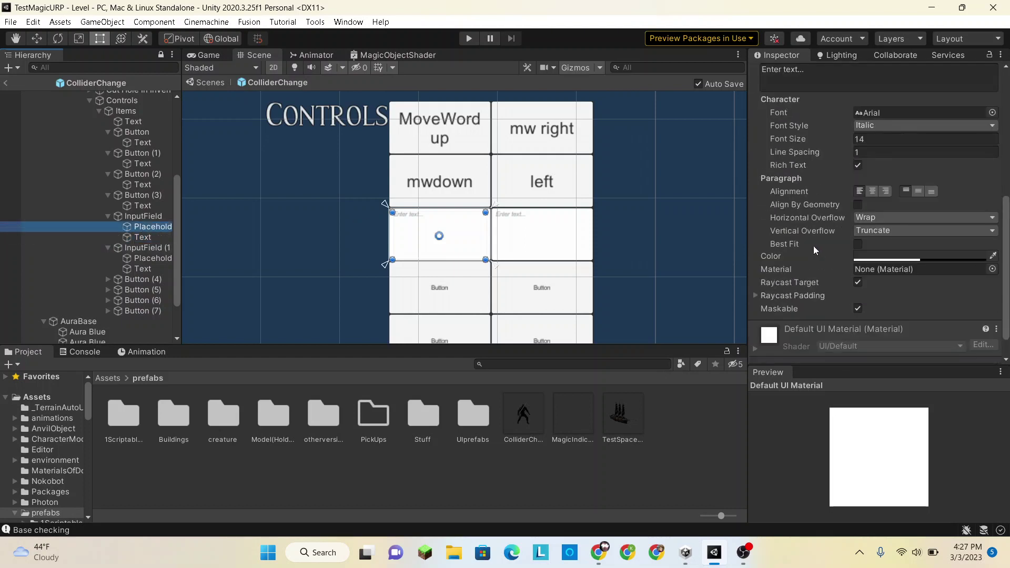
{"action": "scroll", "coordinate": [828, 128], "scroll_direction": "up", "scroll_amount": 2}
{"action": "left_click", "coordinate": [825, 119]}
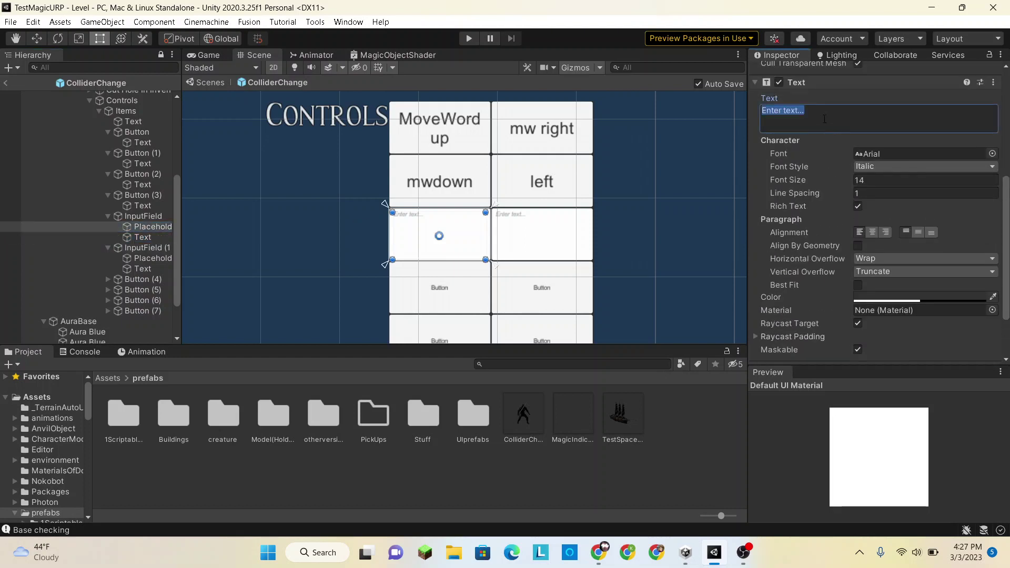
{"action": "type", "text": "Player"}
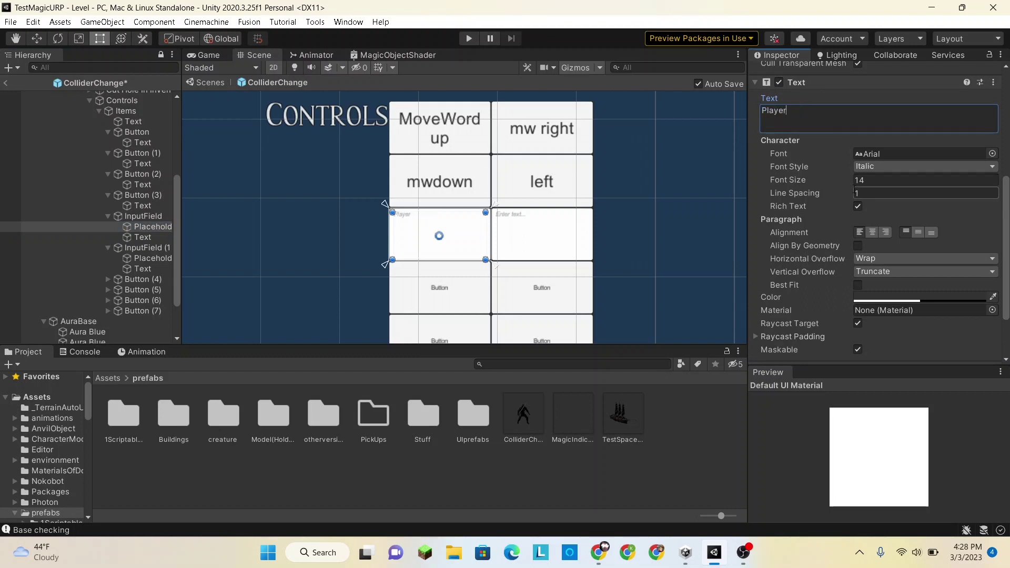
{"action": "left_click", "coordinate": [882, 180]}
{"action": "type", "text": "67"}
{"action": "key", "text": "BackSpace"}
{"action": "key", "text": "BackSpace"}
{"action": "type", "text": "50"}
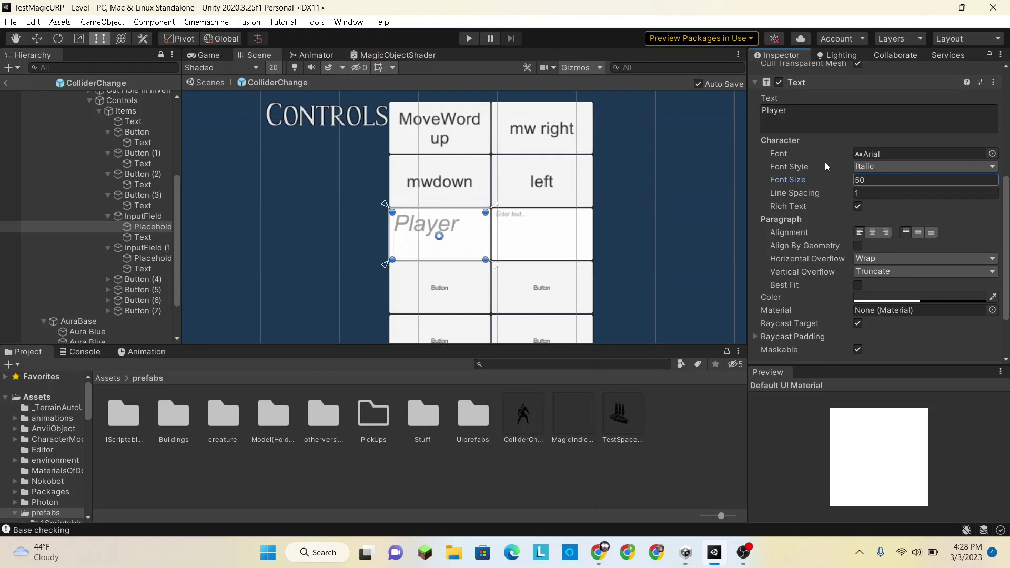
{"action": "mouse_move", "coordinate": [820, 178]}
{"action": "left_mouse_down"}
{"action": "mouse_move", "coordinate": [795, 177]}
{"action": "mouse_move", "coordinate": [806, 170]}
{"action": "left_mouse_up"}
{"action": "key", "text": "ctrl+z"}
Extend the first input field's placeholder to "Player numbers" and set its font size to 39 so both words fit
{"action": "left_click", "coordinate": [802, 118]}
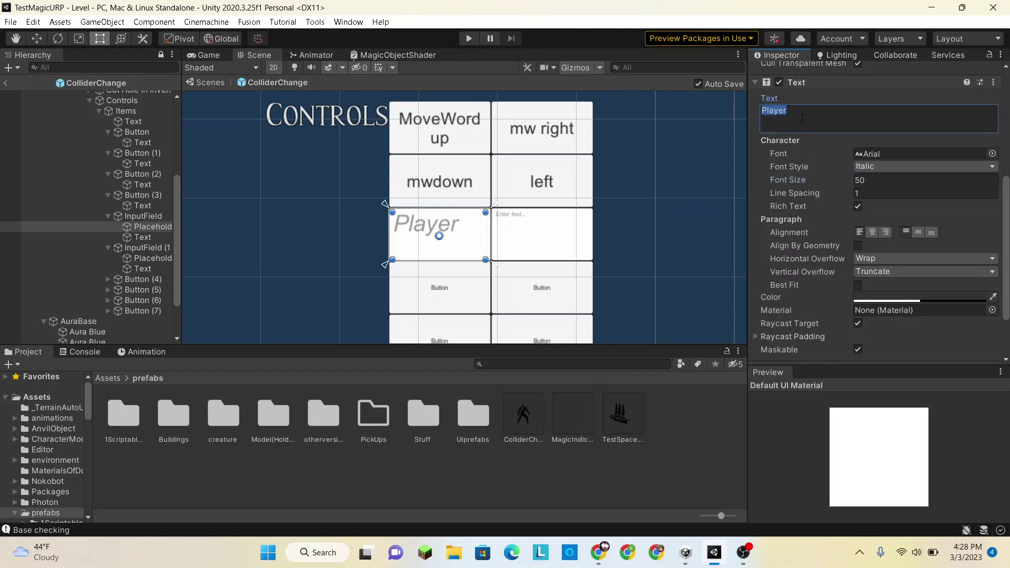
{"action": "left_click", "coordinate": [802, 118]}
{"action": "type", "text": "num"}
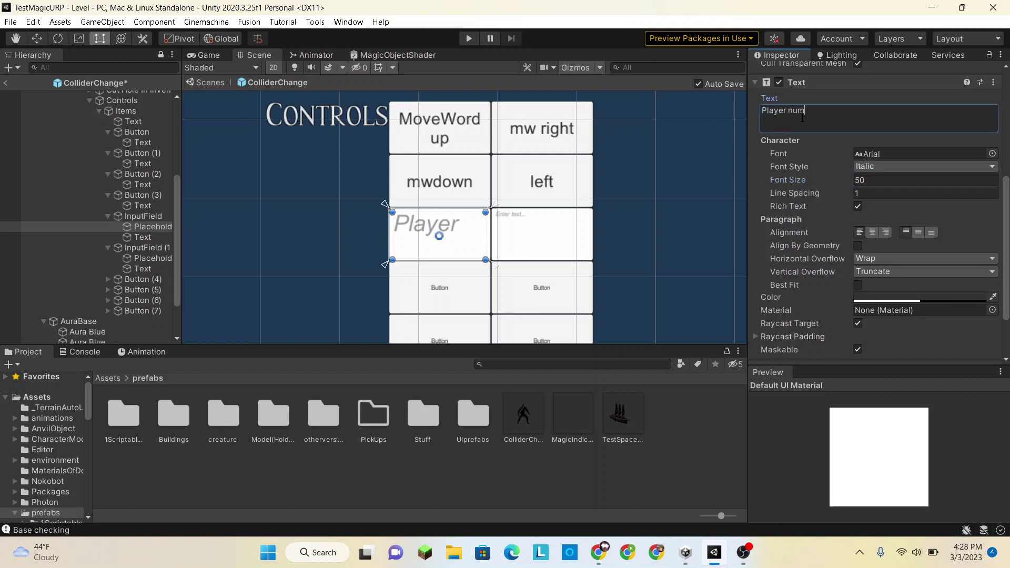
{"action": "type", "text": "bers"}
{"action": "left_click_drag", "start_coordinate": [825, 179], "coordinate": [815, 182]}
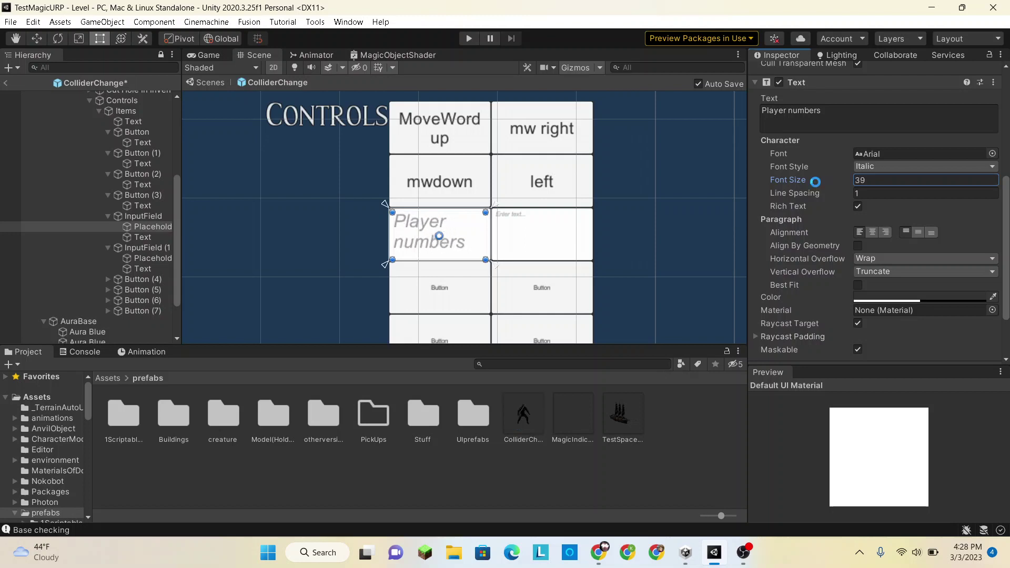
Set the second input field's placeholder text to "Other numbers" with a font size of 36
{"action": "left_click", "coordinate": [142, 258]}
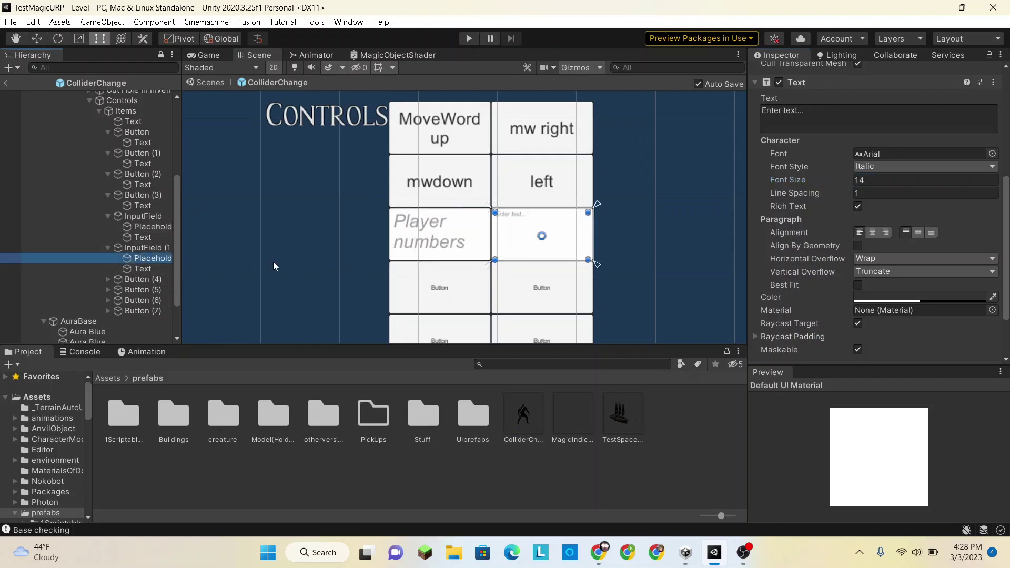
{"action": "left_click", "coordinate": [827, 114]}
{"action": "type", "text": "0ther numbers"}
{"action": "left_click_drag", "start_coordinate": [802, 181], "coordinate": [818, 180]}
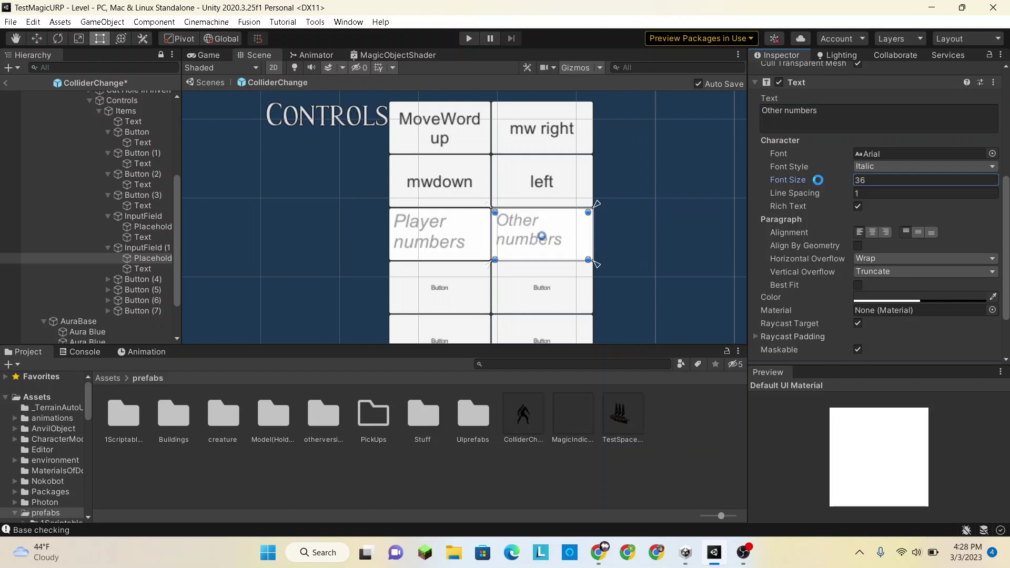
{"action": "scroll", "coordinate": [292, 153], "scroll_direction": "down", "scroll_amount": 2}
{"action": "scroll", "coordinate": [457, 158], "scroll_direction": "down", "scroll_amount": 2}
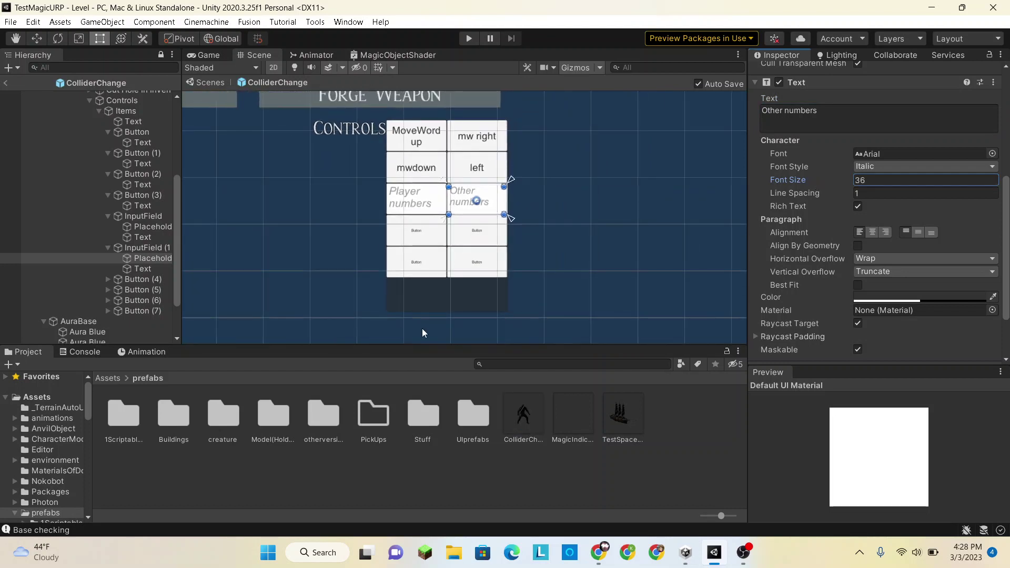
{"action": "scroll", "coordinate": [427, 307], "scroll_direction": "up", "scroll_amount": 5}
{"action": "scroll", "coordinate": [428, 310], "scroll_direction": "down", "scroll_amount": 4}
{"action": "scroll", "coordinate": [427, 307], "scroll_direction": "up", "scroll_amount": 3}
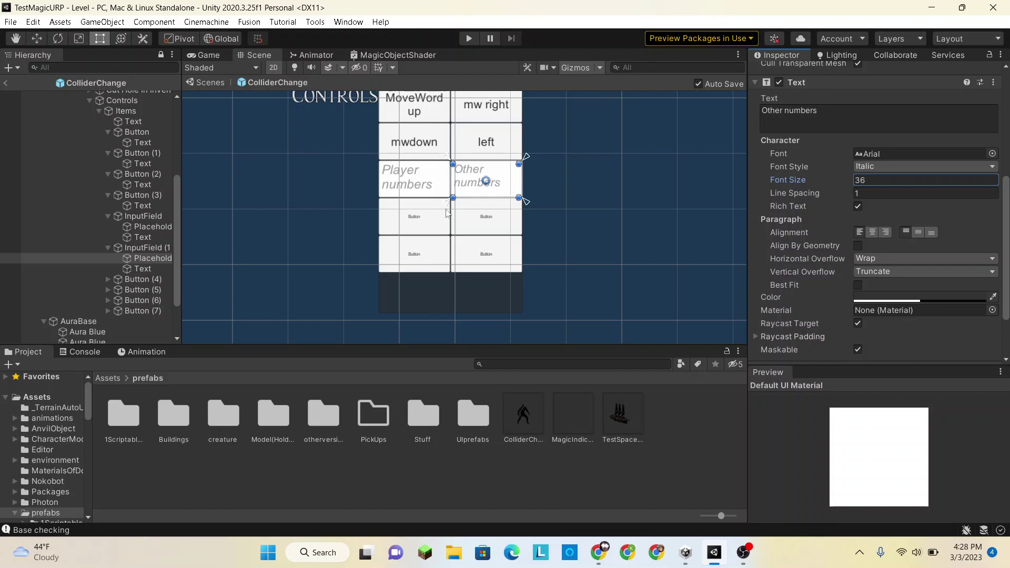
Set the label text of Button (4), directly below the "Player numbers" field, to "move weapon up"
{"action": "scroll", "coordinate": [477, 176], "scroll_direction": "down", "scroll_amount": 2}
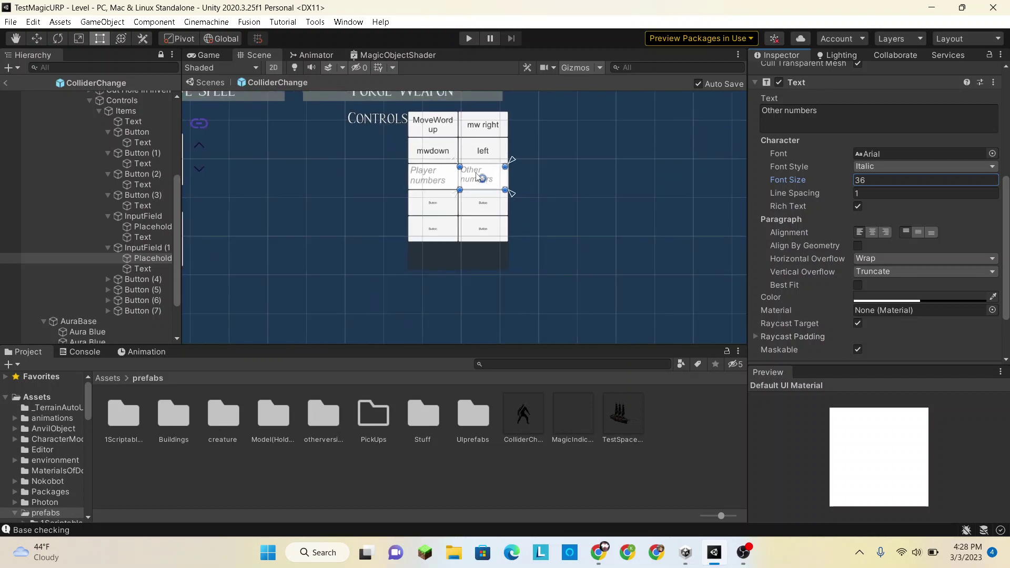
{"action": "scroll", "coordinate": [477, 176], "scroll_direction": "up", "scroll_amount": 4}
{"action": "left_click", "coordinate": [385, 238]}
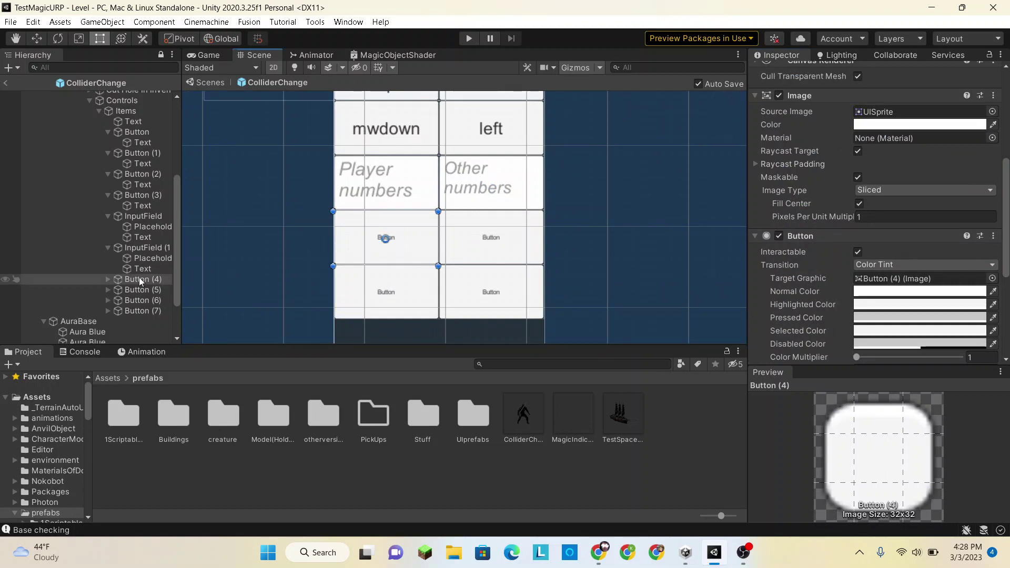
{"action": "left_click", "coordinate": [107, 279]}
{"action": "left_click", "coordinate": [133, 292]}
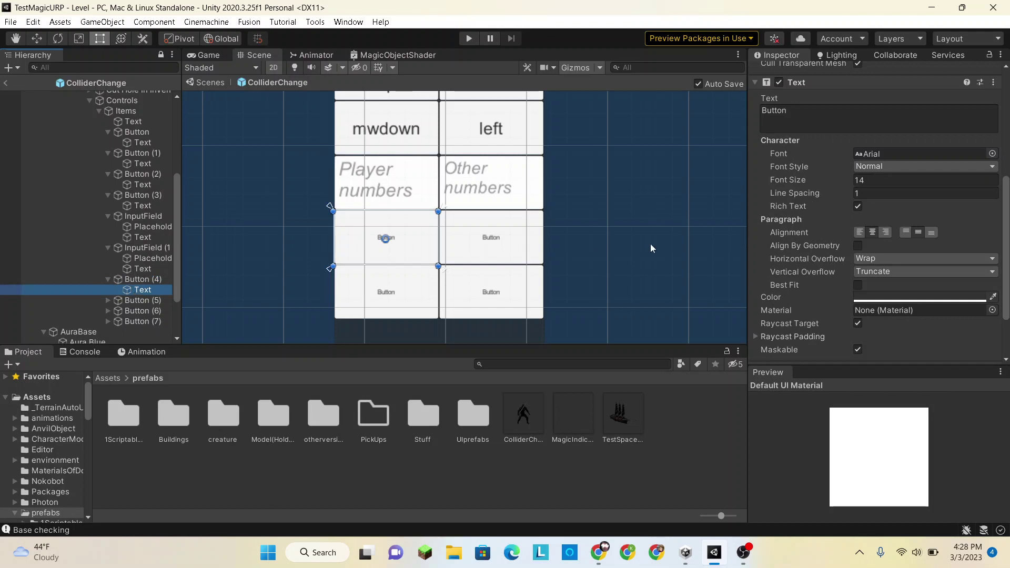
{"action": "scroll", "coordinate": [879, 197], "scroll_direction": "up", "scroll_amount": 3}
{"action": "left_click", "coordinate": [875, 199]}
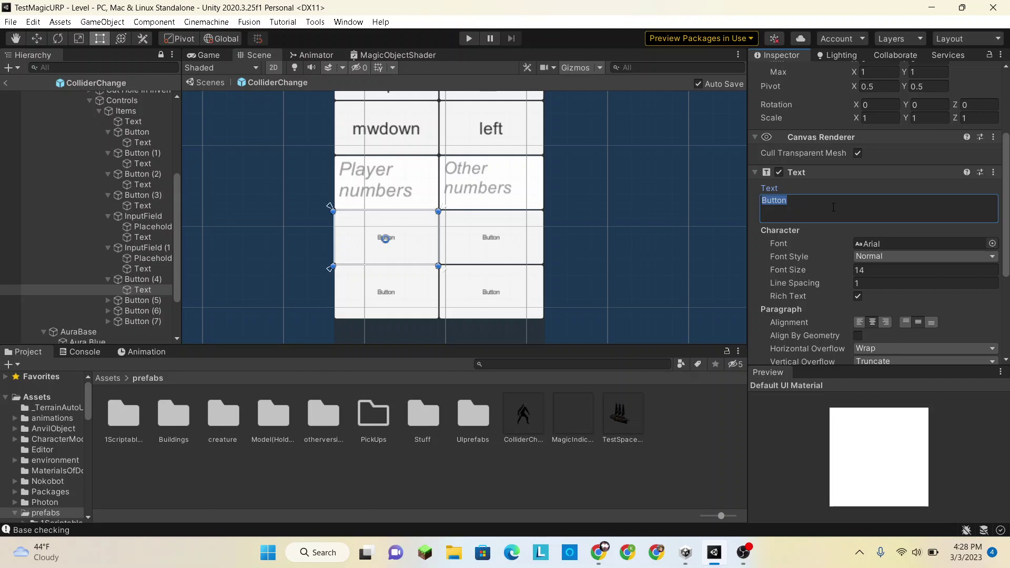
{"action": "type", "text": "move"}
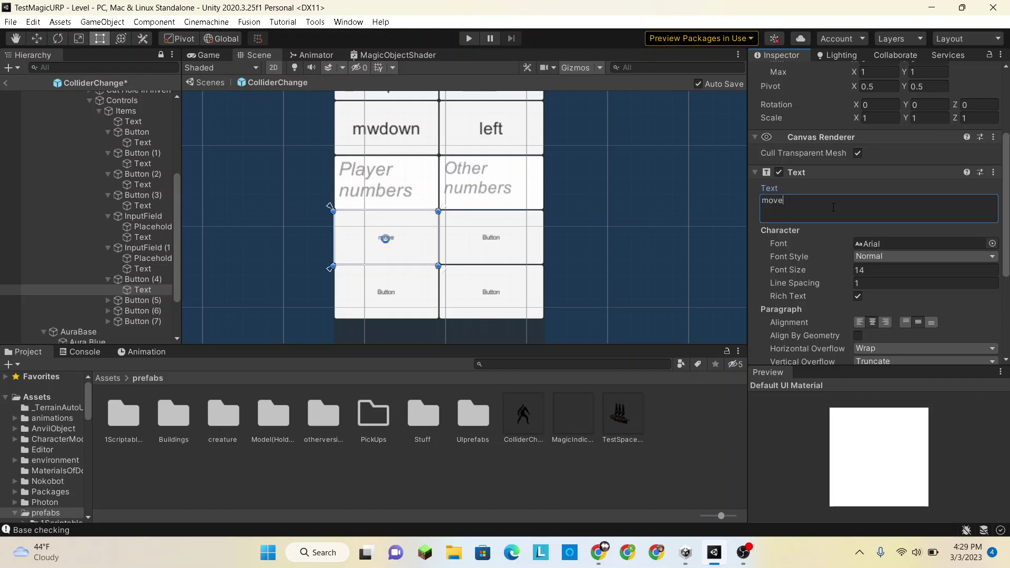
{"action": "type", "text": " weapon up"}
{"action": "left_click", "coordinate": [123, 289]}
Set the label text of Button (6), below the "move weapon up" button, to "move weapon down"
{"action": "left_click", "coordinate": [382, 281]}
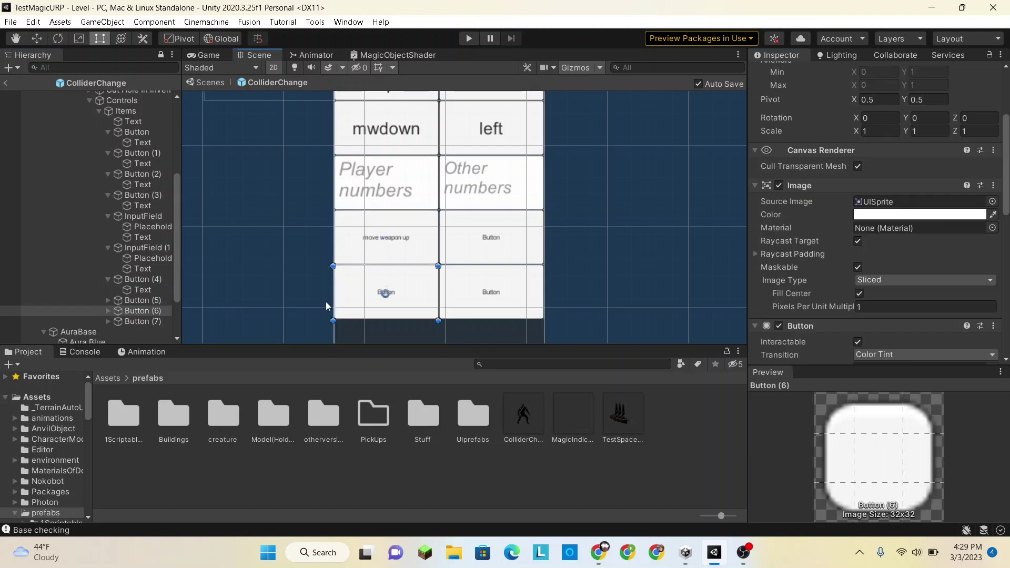
{"action": "left_click", "coordinate": [108, 310]}
{"action": "left_click", "coordinate": [139, 321]}
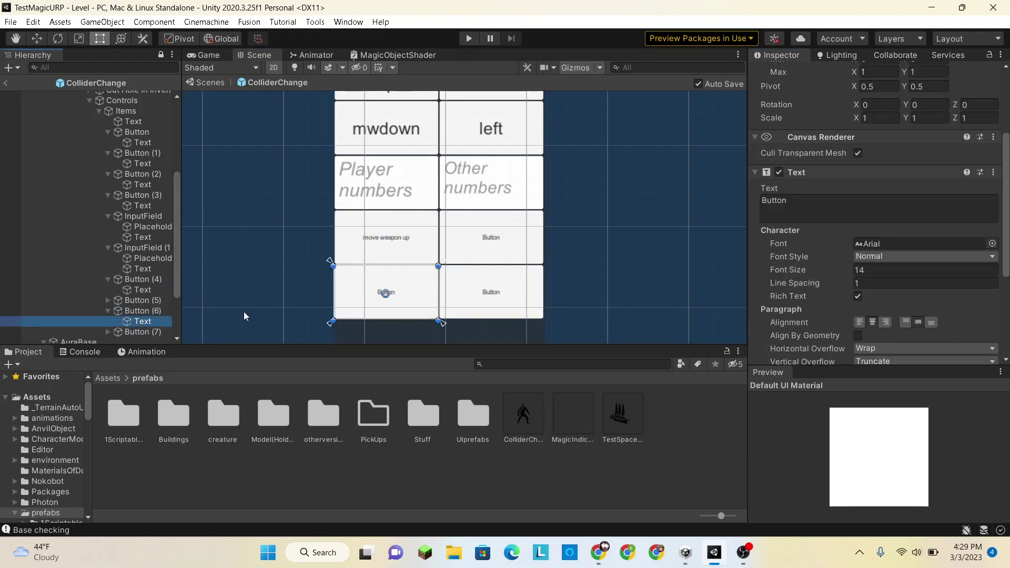
{"action": "left_click", "coordinate": [817, 206]}
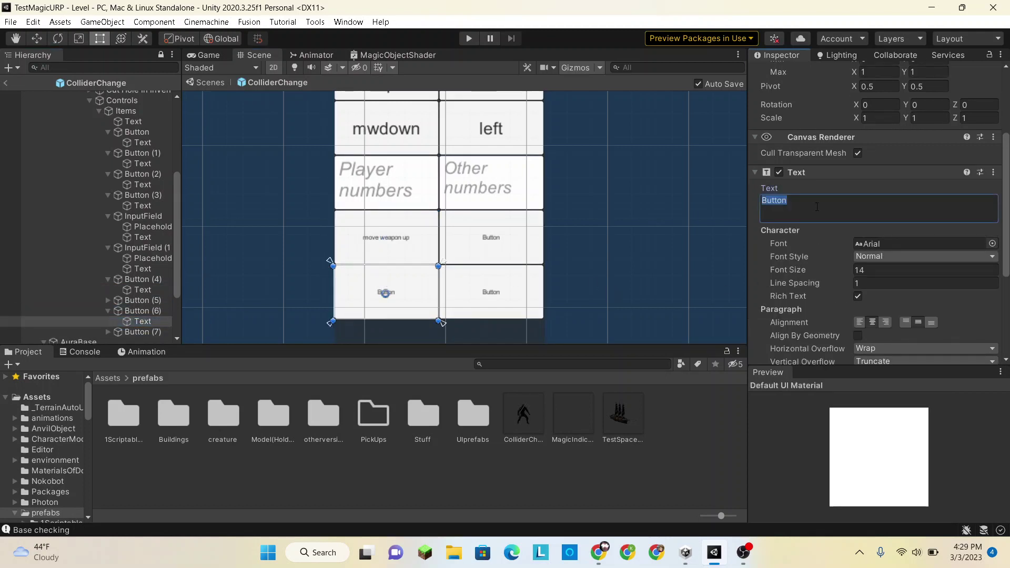
{"action": "type", "text": "mve"}
{"action": "key", "text": "BackSpace"}
{"action": "key", "text": "BackSpace"}
{"action": "type", "text": "ove weapon down"}
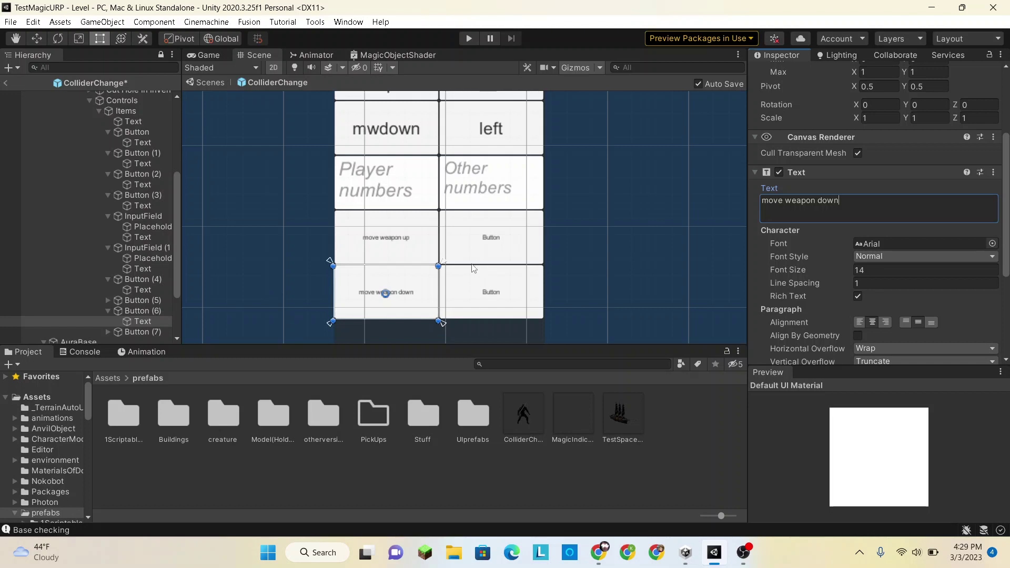
Set the label text of Button (5), beside the "move weapon up" button, to "Make Parent"
{"action": "left_click", "coordinate": [107, 310]}
{"action": "left_click", "coordinate": [105, 290]}
{"action": "left_click", "coordinate": [107, 299]}
{"action": "left_click", "coordinate": [137, 311]}
{"action": "left_click", "coordinate": [824, 203]}
{"action": "type", "text": "Make Parent"}
Set the label text of Button (7), beside the "move weapon down" button, to "make child"
{"action": "left_click", "coordinate": [107, 331]}
{"action": "scroll", "coordinate": [138, 294], "scroll_direction": "down", "scroll_amount": 3}
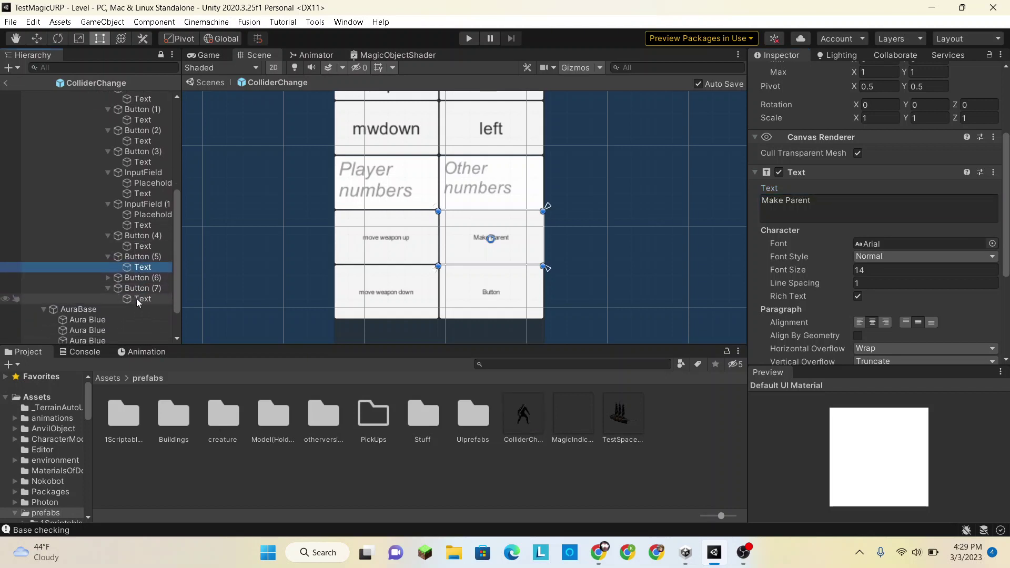
{"action": "left_click", "coordinate": [138, 299]}
{"action": "left_click", "coordinate": [868, 206]}
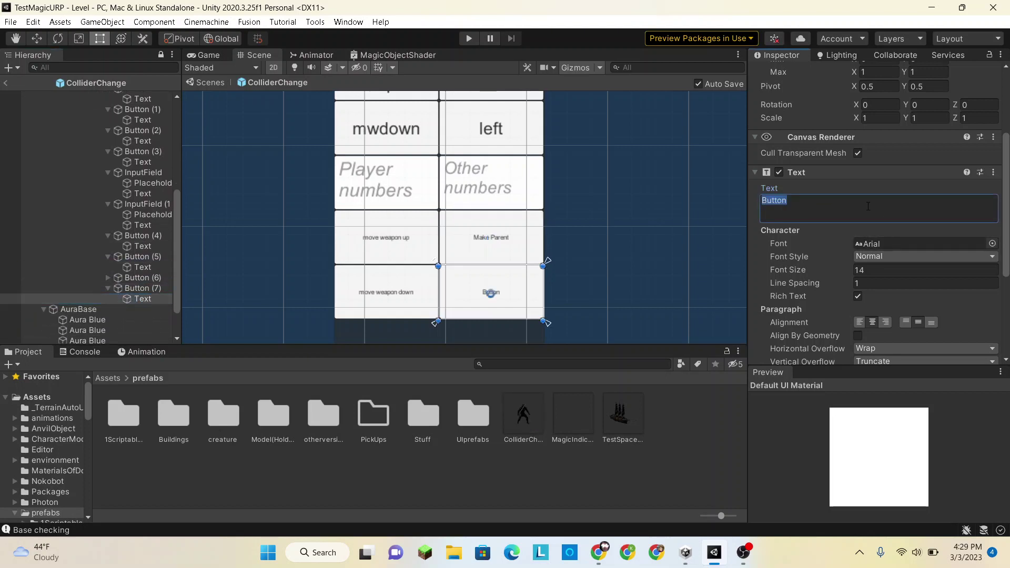
{"action": "type", "text": "make child"}
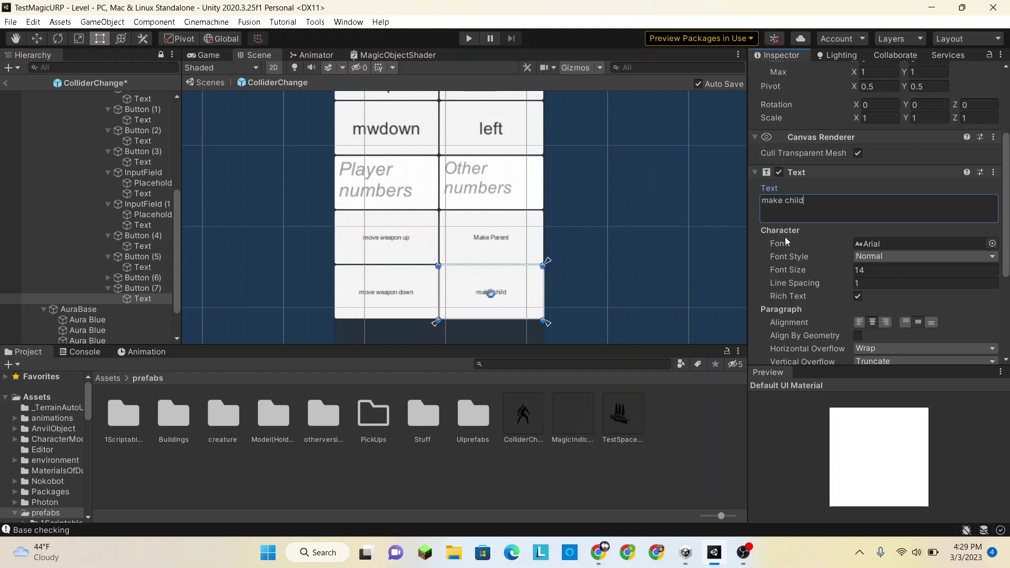
{"action": "left_click", "coordinate": [147, 299]}
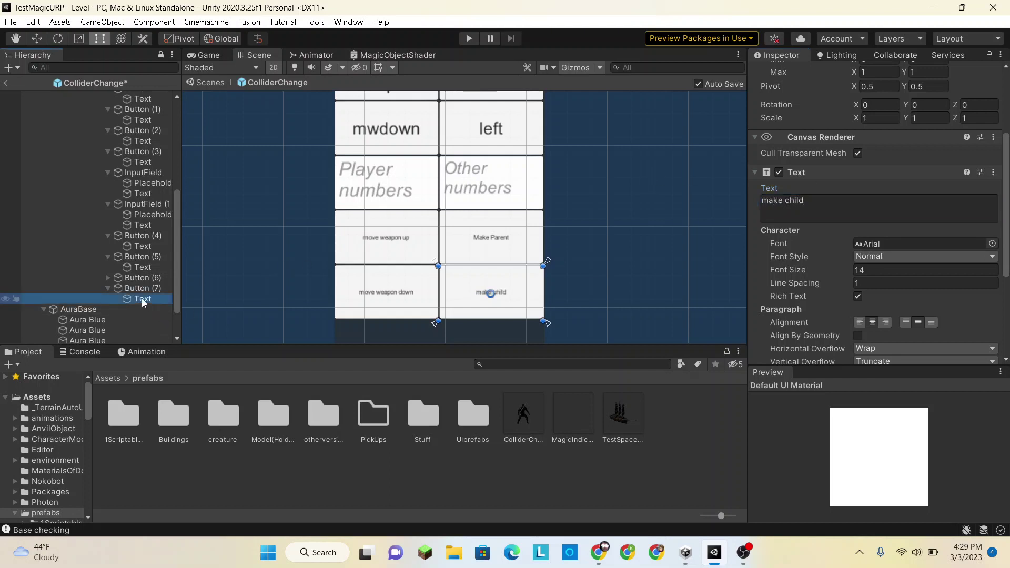
Duplicate Button (7) twice to add another row of two buttons to the Controls grid
{"action": "scroll", "coordinate": [498, 149], "scroll_direction": "down", "scroll_amount": 5}
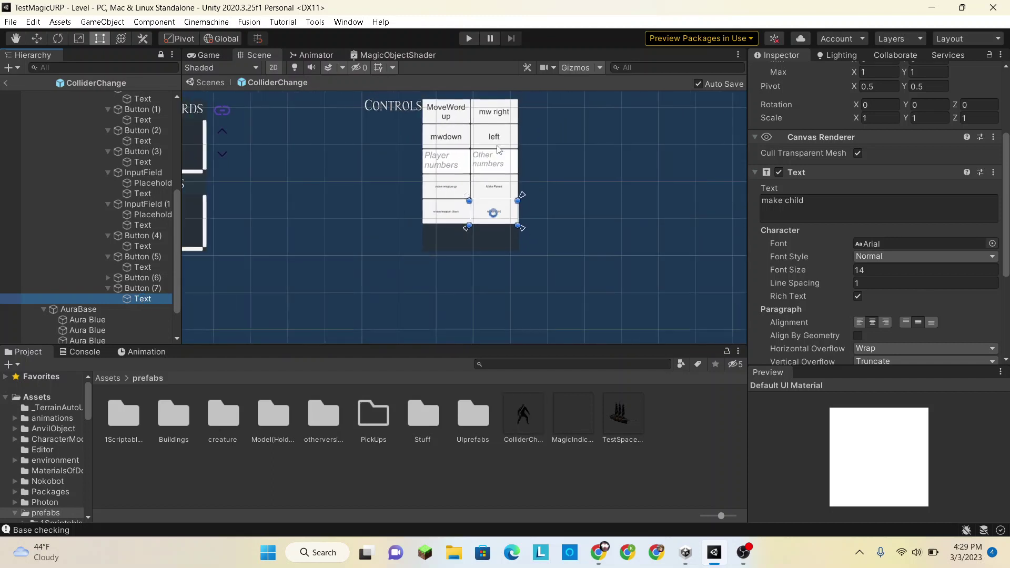
{"action": "scroll", "coordinate": [456, 236], "scroll_direction": "up", "scroll_amount": 4}
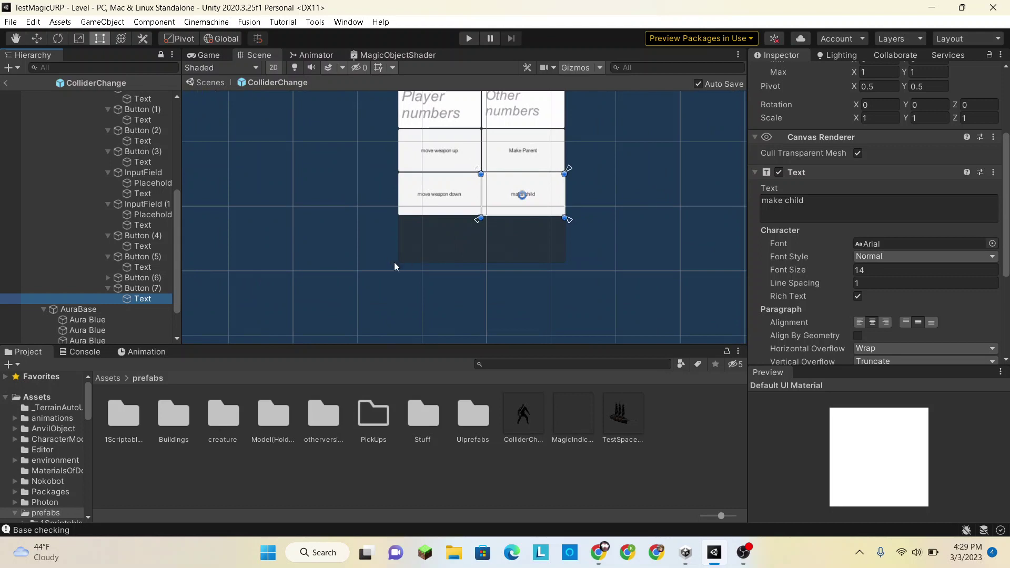
{"action": "scroll", "coordinate": [434, 197], "scroll_direction": "down", "scroll_amount": 1}
{"action": "scroll", "coordinate": [432, 197], "scroll_direction": "down", "scroll_amount": 2}
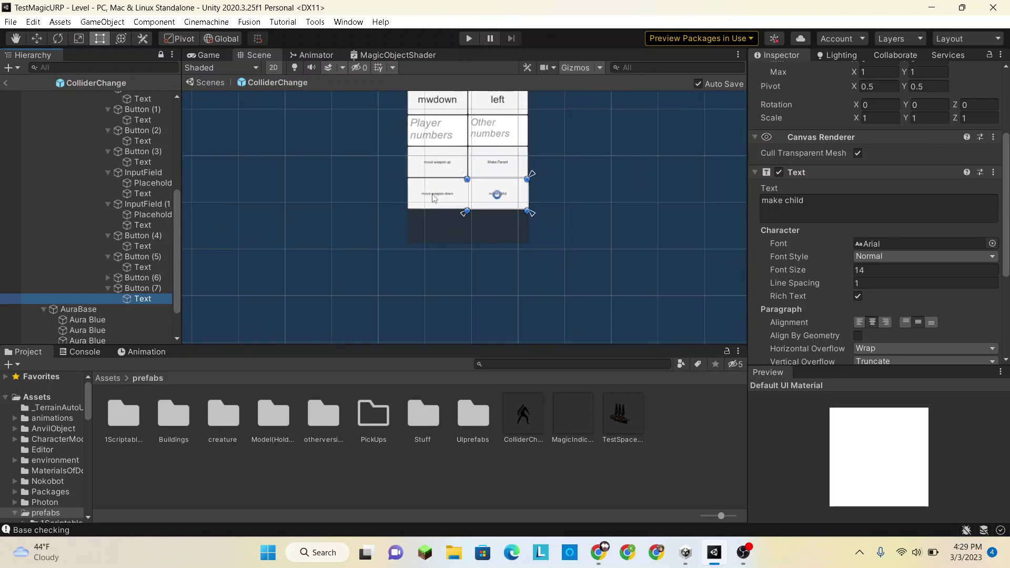
{"action": "scroll", "coordinate": [458, 165], "scroll_direction": "up", "scroll_amount": 3}
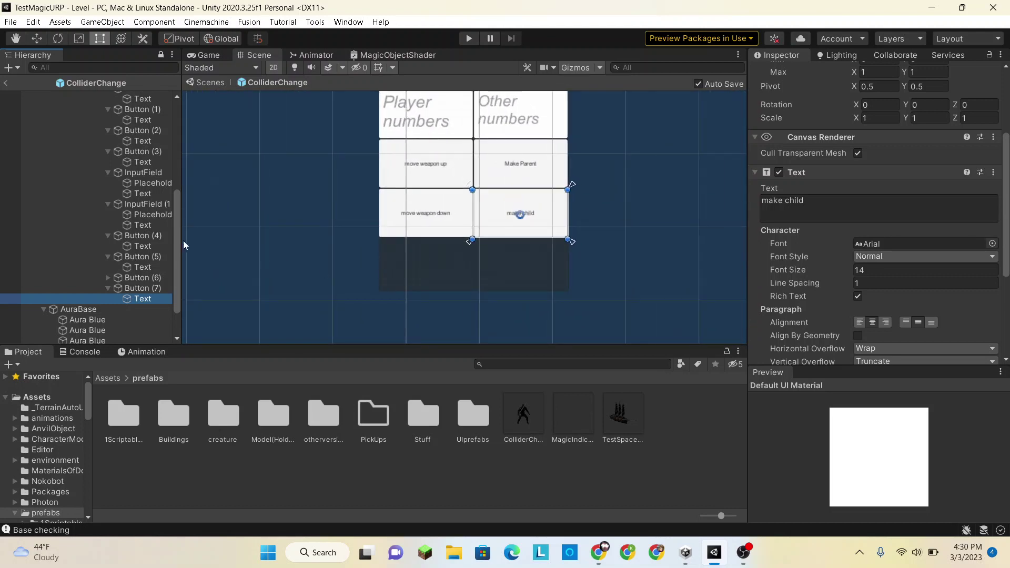
{"action": "left_click", "coordinate": [108, 288]}
{"action": "left_click", "coordinate": [121, 288]}
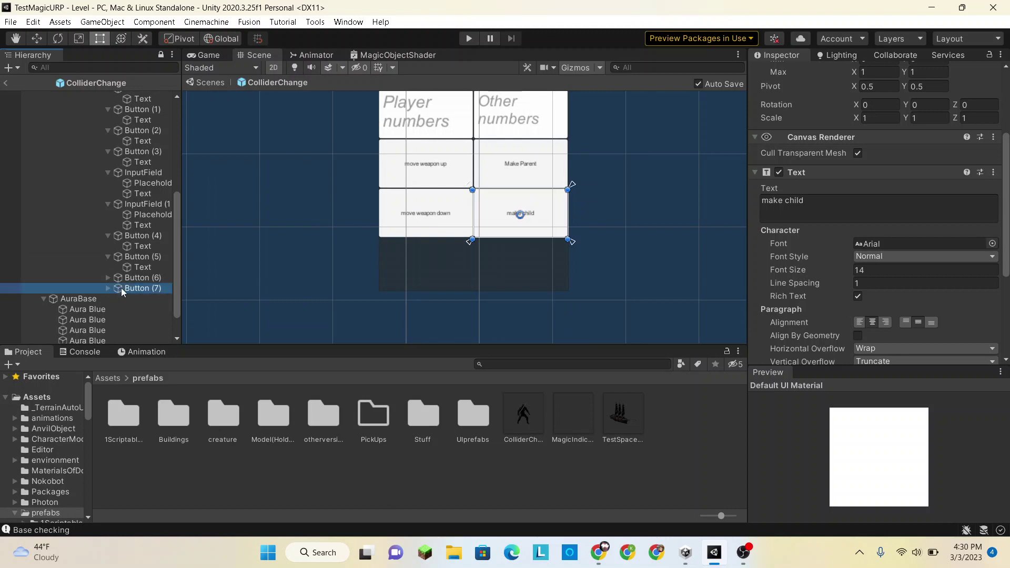
{"action": "key", "text": "ctrl+d"}
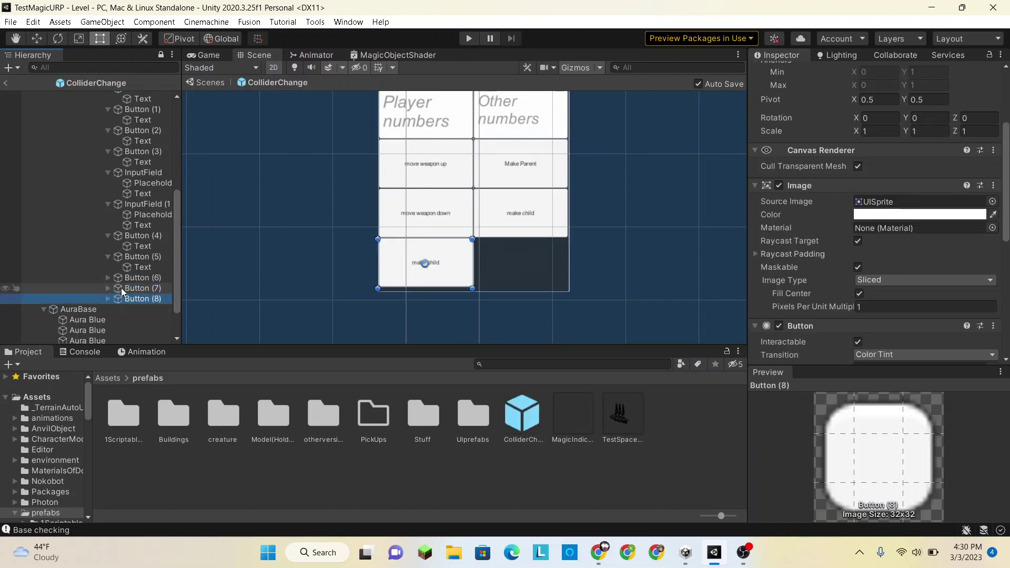
{"action": "key", "text": "ctrl+d"}
Set the label text of the first duplicated button, Button (8), to "delete"
{"action": "left_click", "coordinate": [122, 301]}
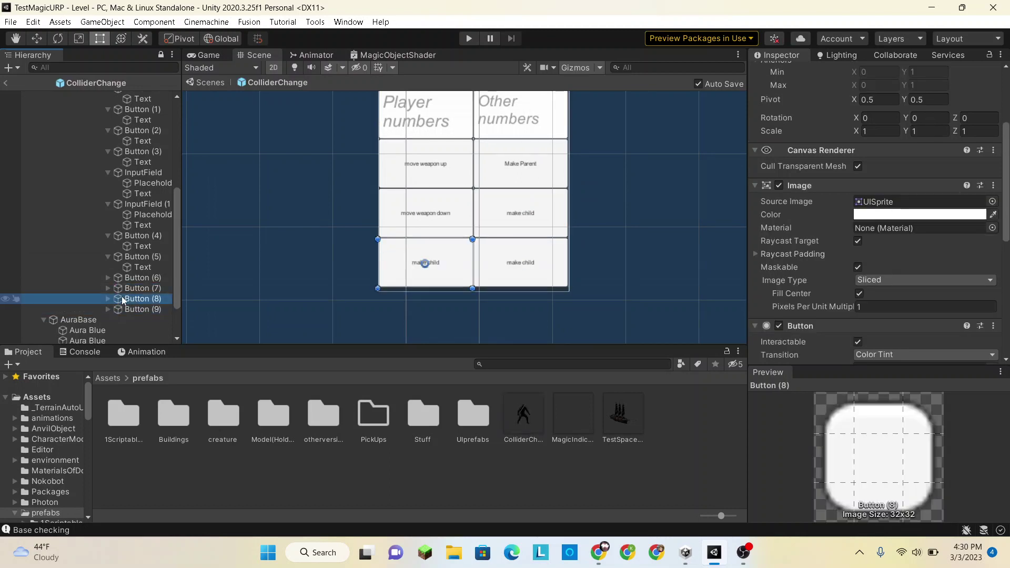
{"action": "left_click", "coordinate": [108, 298]}
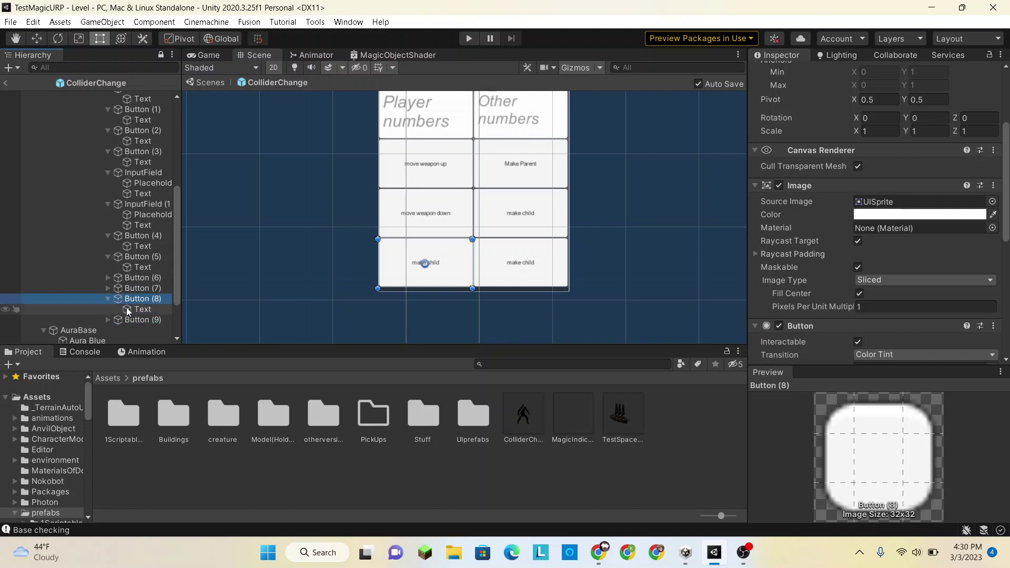
{"action": "left_click", "coordinate": [141, 308]}
{"action": "left_click", "coordinate": [824, 205]}
{"action": "type", "text": "delete"}
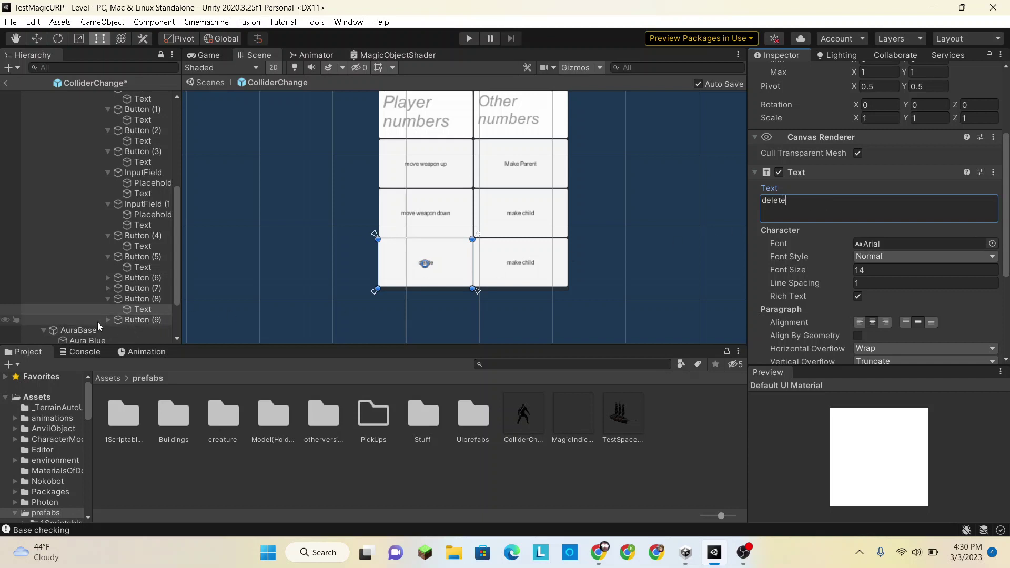
Set the label text of the second duplicated button, Button (9), to "save"
{"action": "left_click", "coordinate": [107, 320]}
{"action": "left_click", "coordinate": [142, 330]}
{"action": "left_click", "coordinate": [813, 222]}
{"action": "key", "text": "ctrl+a"}
{"action": "type", "text": "sa"}
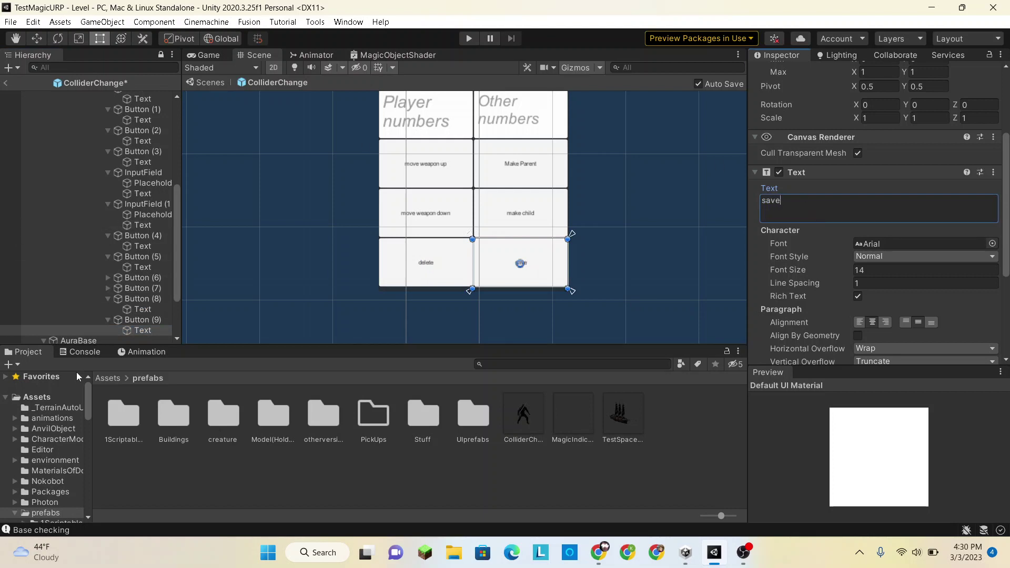
{"action": "left_click", "coordinate": [140, 330]}
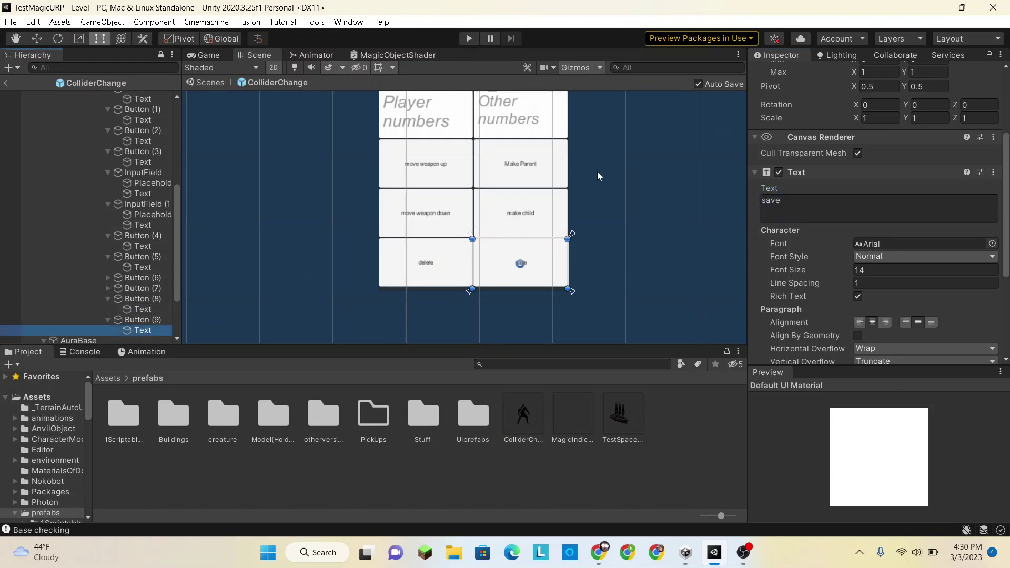
Set the font size of the Text objects of Button (4) through Button (9) together to 50
{"action": "scroll", "coordinate": [597, 172], "scroll_direction": "down", "scroll_amount": 6}
{"action": "scroll", "coordinate": [598, 171], "scroll_direction": "up", "scroll_amount": 5}
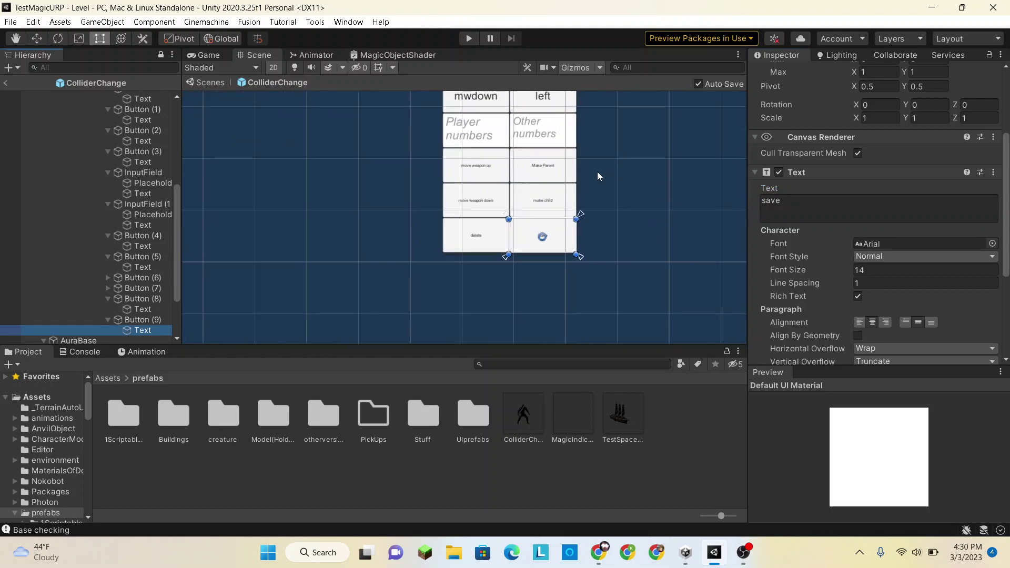
{"action": "left_click", "coordinate": [107, 288]}
{"action": "left_click", "coordinate": [106, 278]}
{"action": "left_click", "coordinate": [143, 246]}
{"action": "scroll", "coordinate": [162, 314], "scroll_direction": "down", "scroll_amount": 1}
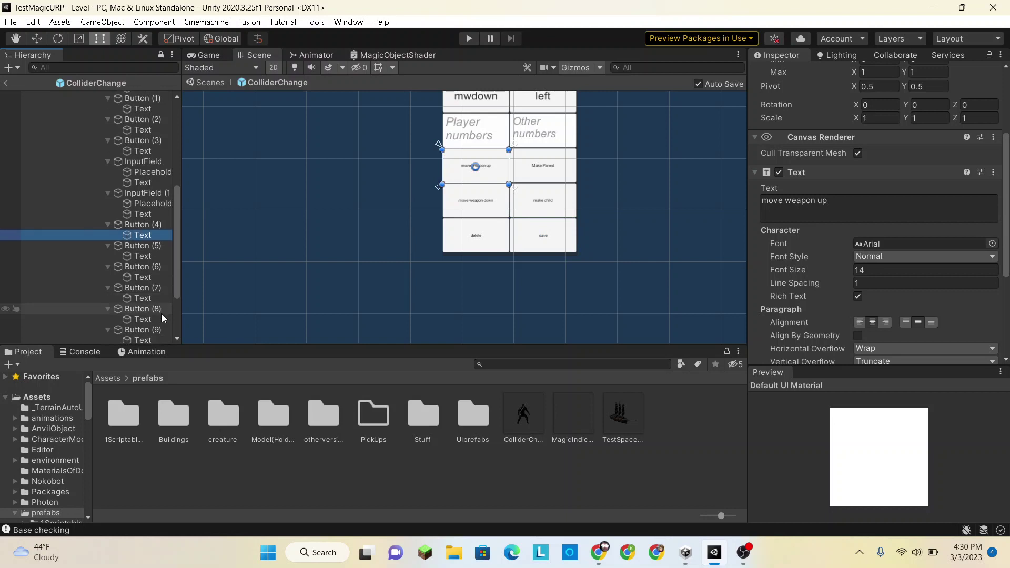
{"action": "scroll", "coordinate": [157, 232], "scroll_direction": "down", "scroll_amount": 4}
{"action": "left_click", "coordinate": [135, 169], "text": "ctrl"}
{"action": "left_click", "coordinate": [140, 191], "text": "ctrl"}
{"action": "left_click", "coordinate": [147, 212], "text": "ctrl"}
{"action": "left_click", "coordinate": [145, 233], "text": "ctrl"}
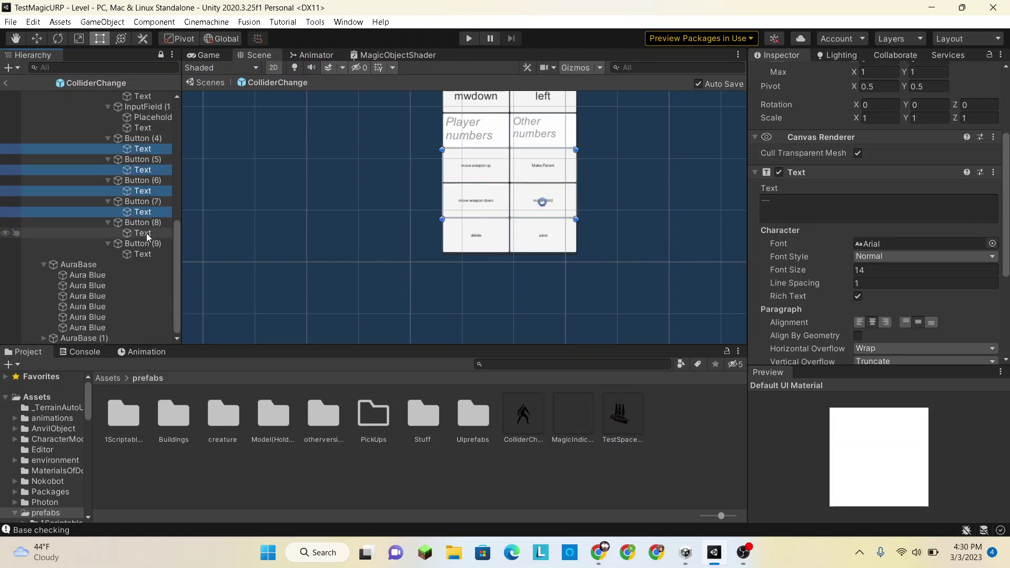
{"action": "left_click", "coordinate": [152, 254], "text": "ctrl"}
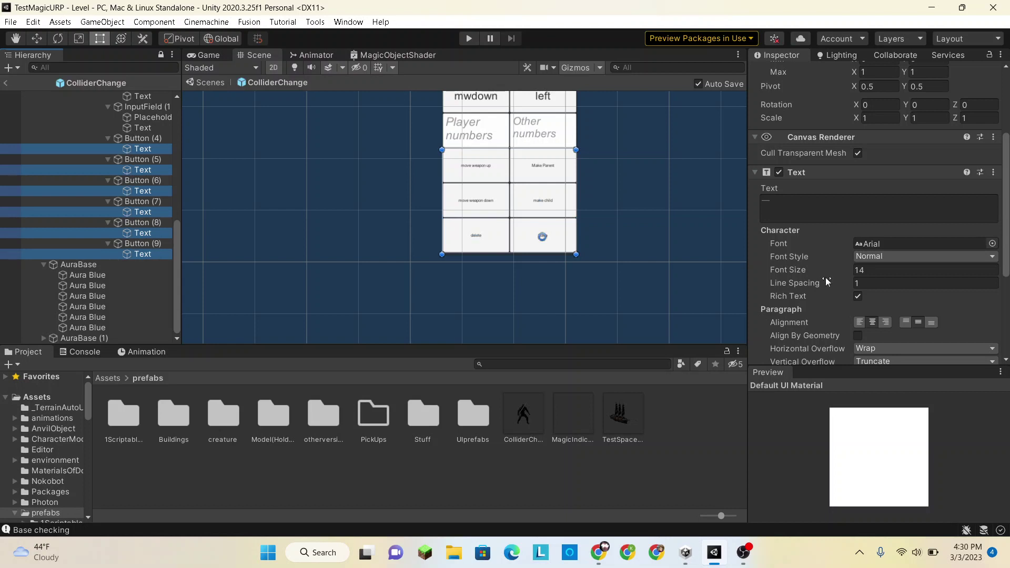
{"action": "left_click_drag", "start_coordinate": [819, 269], "coordinate": [845, 270]}
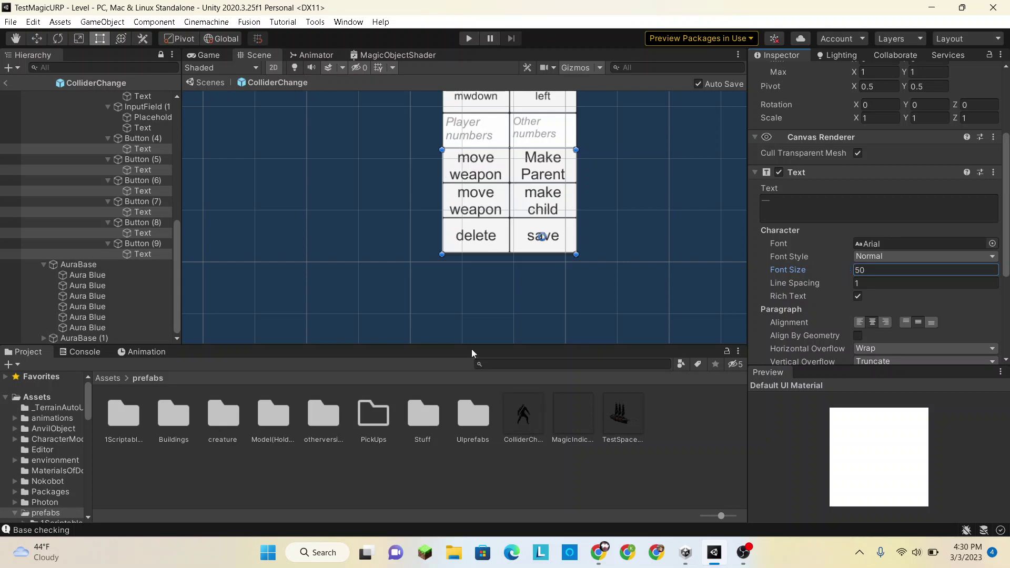
{"action": "scroll", "coordinate": [561, 242], "scroll_direction": "down", "scroll_amount": 3}
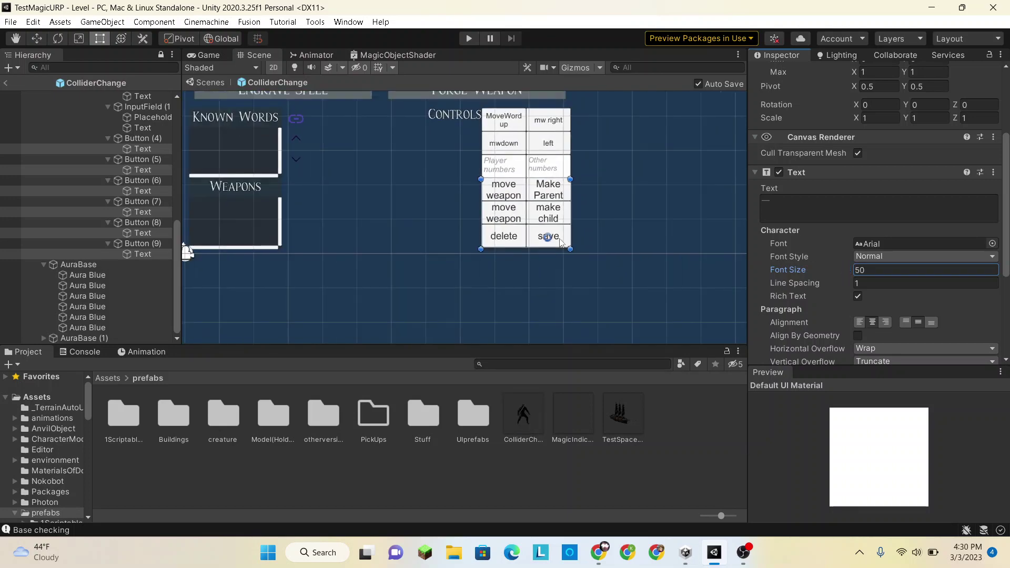
{"action": "left_click", "coordinate": [744, 552]}
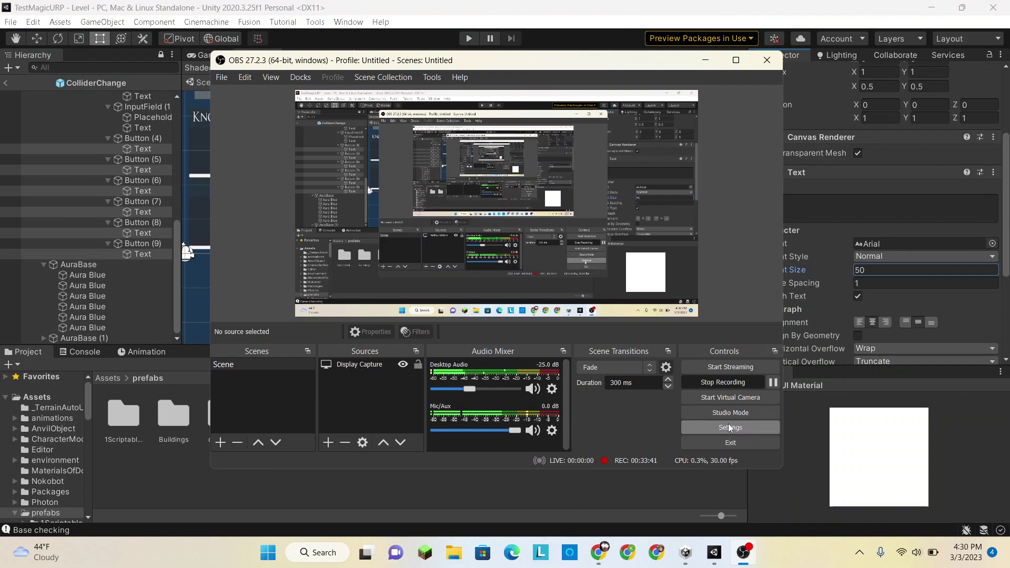